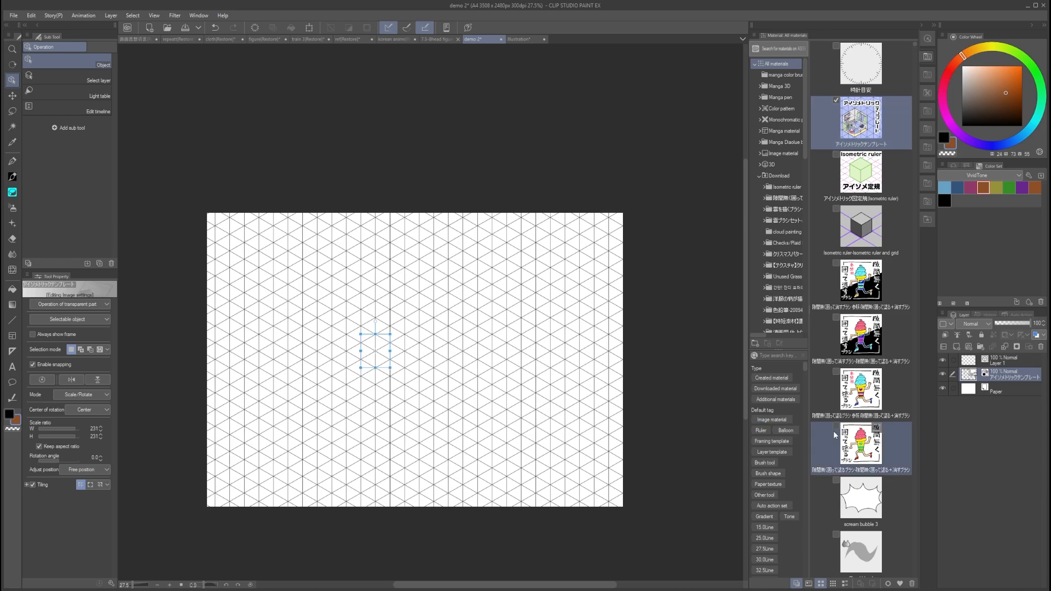
Tint the isometric grid template layer blue, lower its opacity to 67%, and shift the tiled pattern slightly.
left_click(1036, 335)
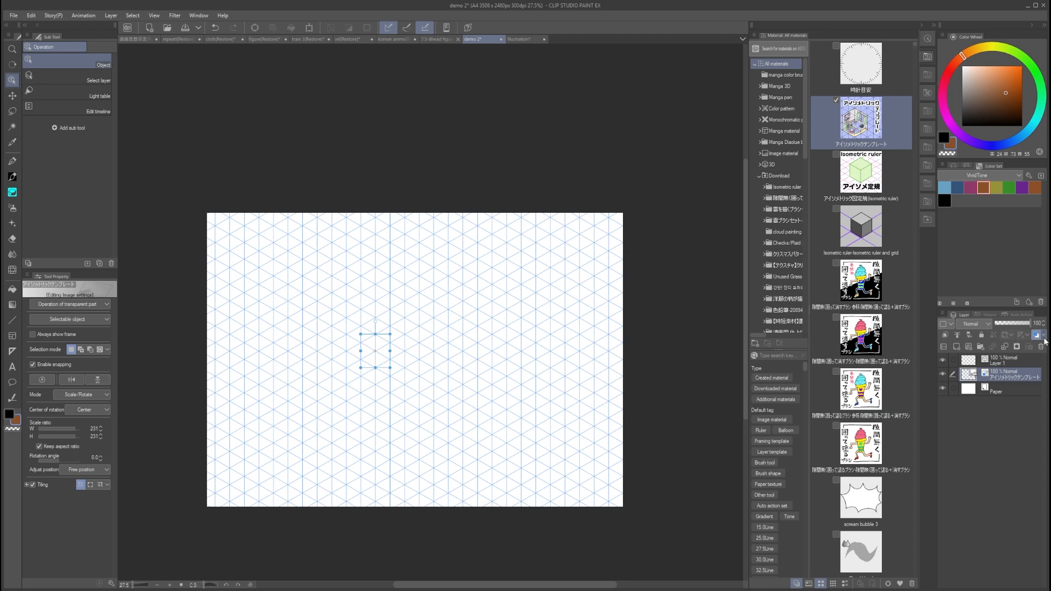
left_click_drag(1031, 327, 1026, 325)
left_click_drag(1023, 323, 1020, 323)
left_click_drag(385, 339, 390, 338)
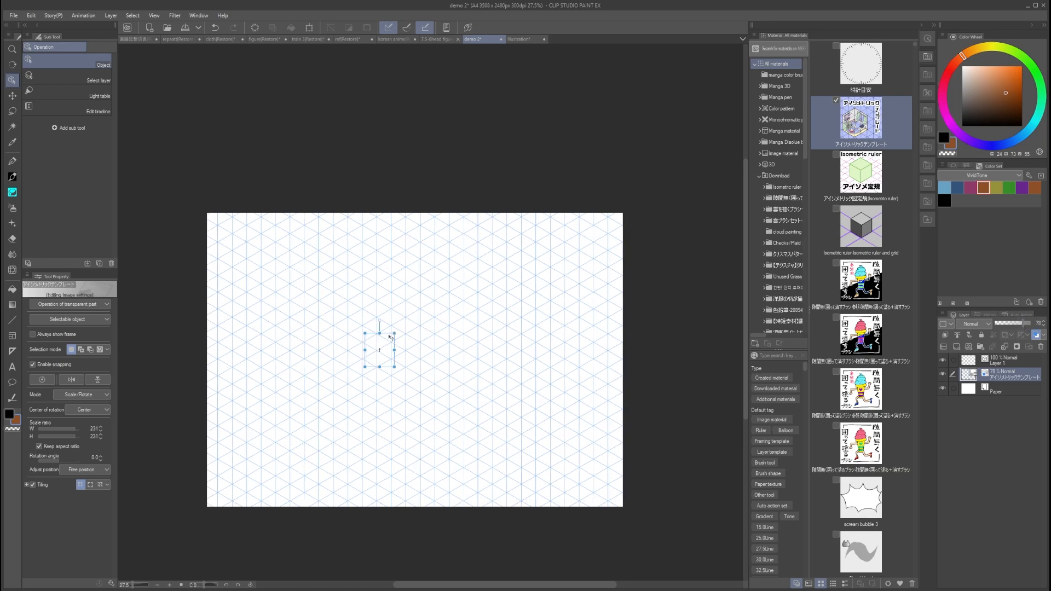
left_click_drag(1023, 324, 1020, 324)
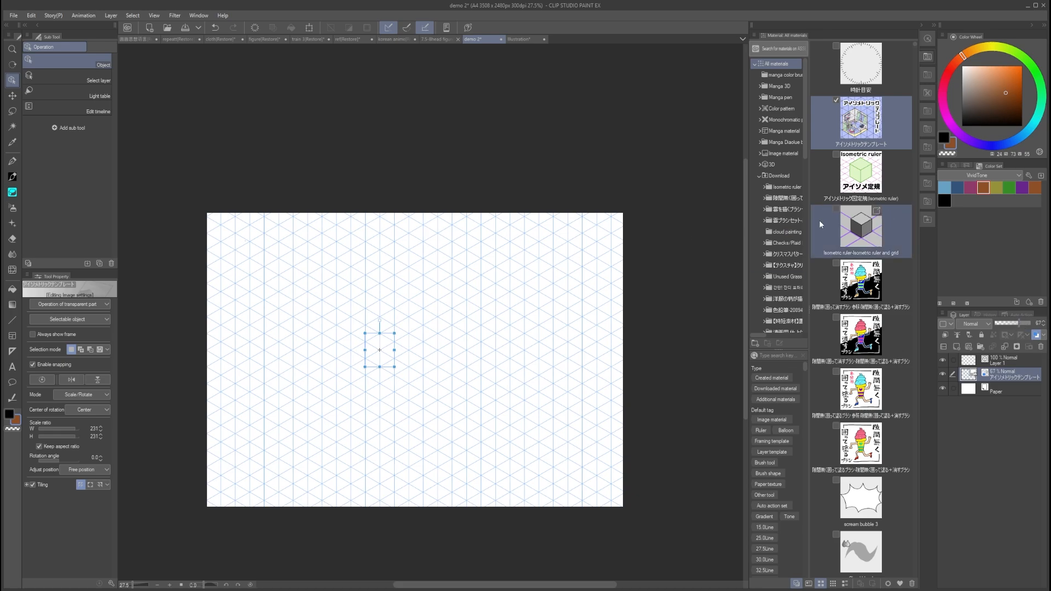
Add the isometric ruler material to the canvas and move its handle off the page, beyond the upper-left corner.
left_click_drag(829, 202, 437, 336)
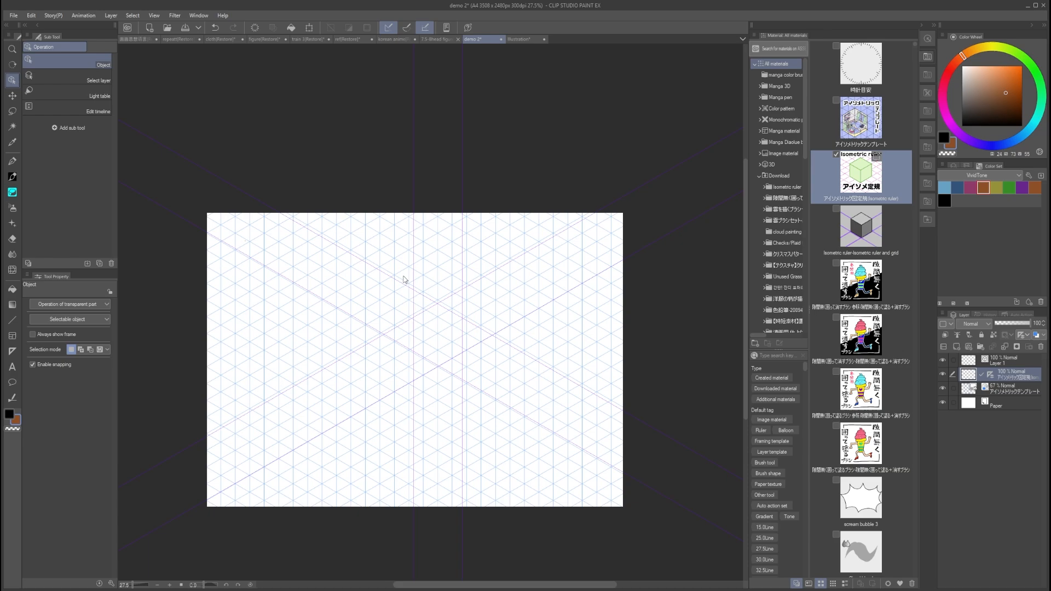
scroll(405, 278, "down", 4)
left_click(408, 320)
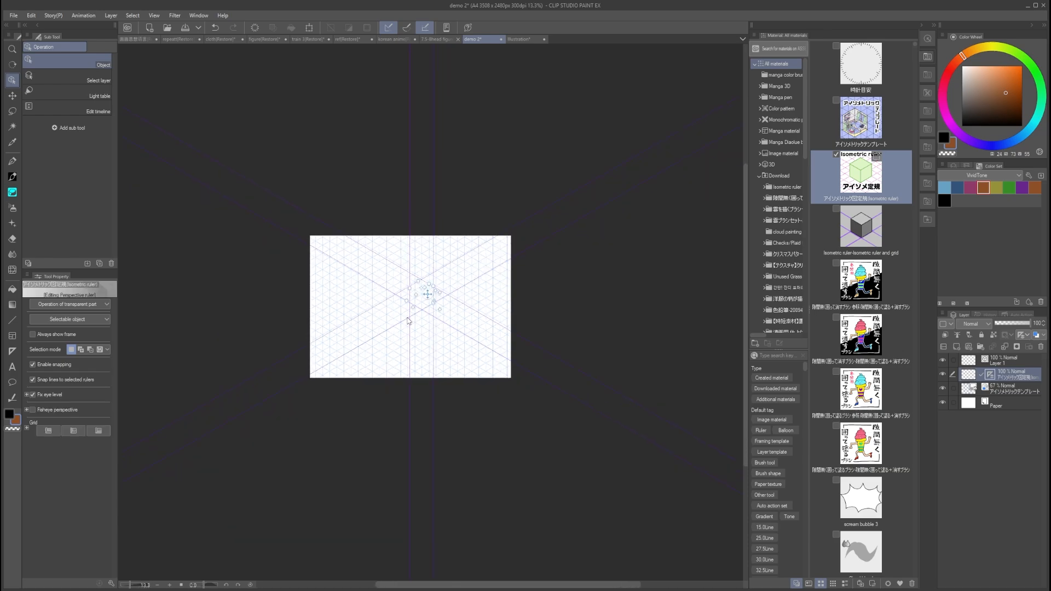
left_click_drag(423, 297, 213, 96)
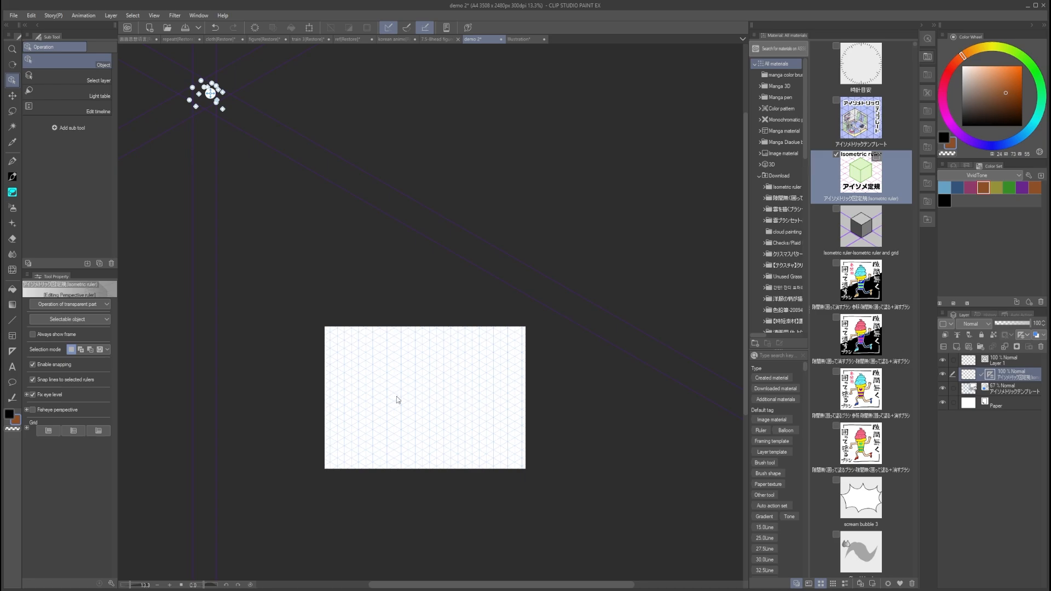
left_click_drag(431, 377, 438, 393)
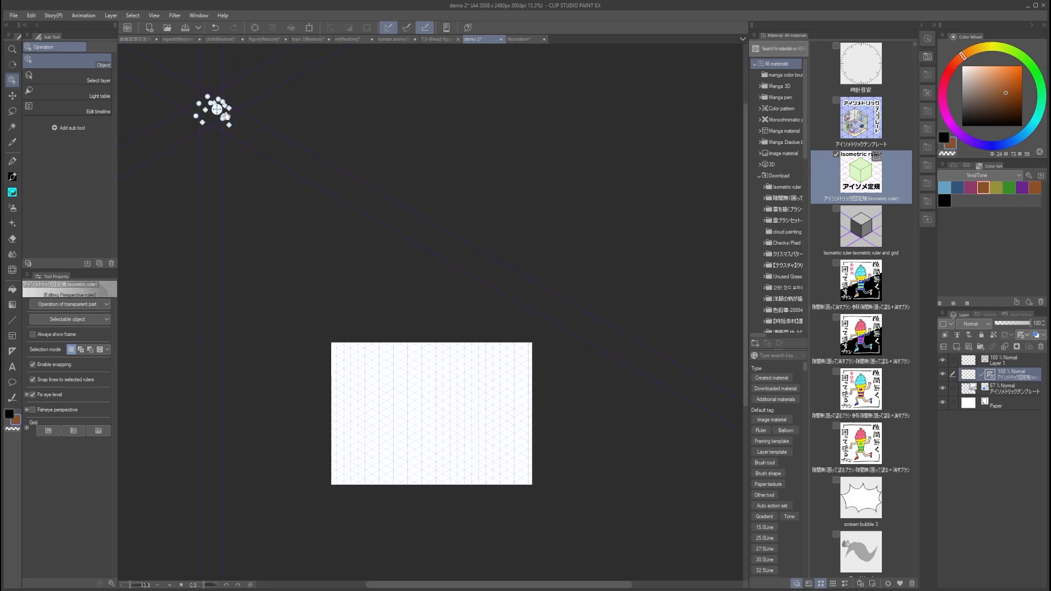
scroll(417, 379, "up", 5)
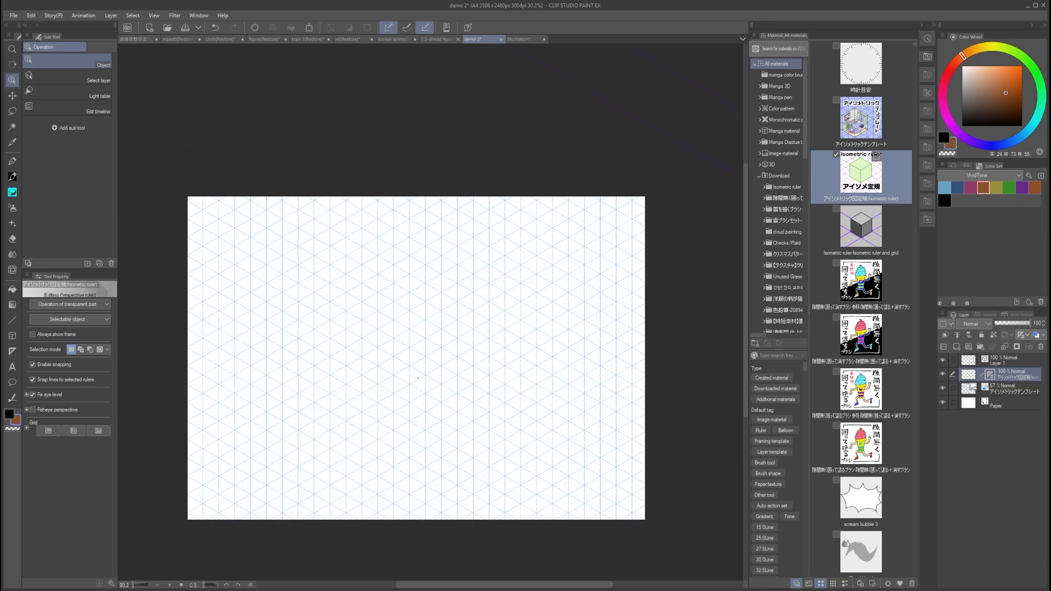
Draw black test lines in both diagonal isometric directions with the G-pen, snapping to the isometric ruler.
key("p")
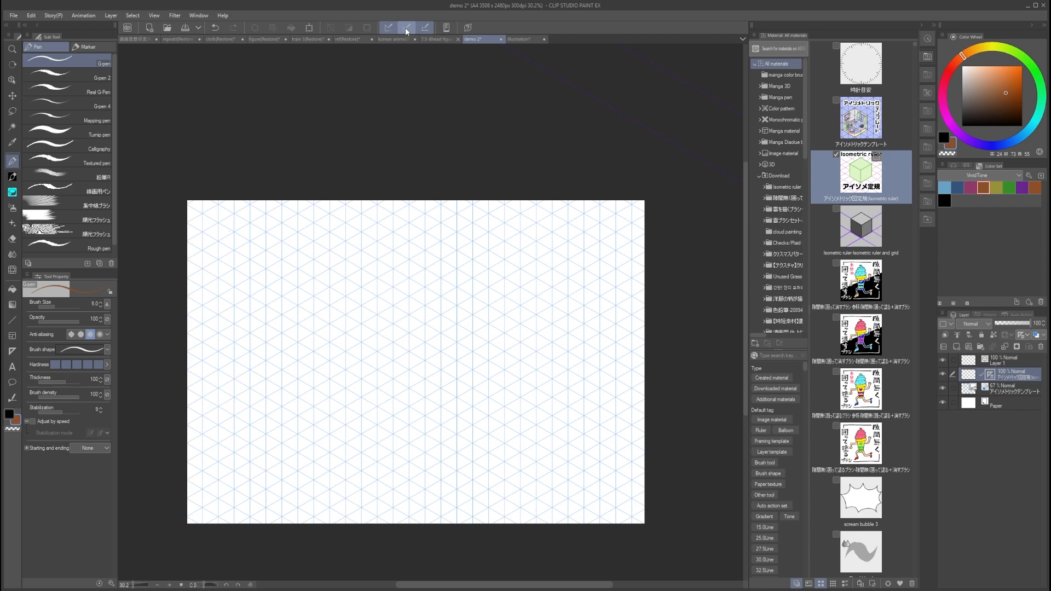
left_click_drag(485, 328, 329, 482)
key("ctrl+z")
key("x")
left_click_drag(463, 347, 295, 517)
left_click_drag(296, 443, 513, 318)
left_click_drag(405, 346, 259, 430)
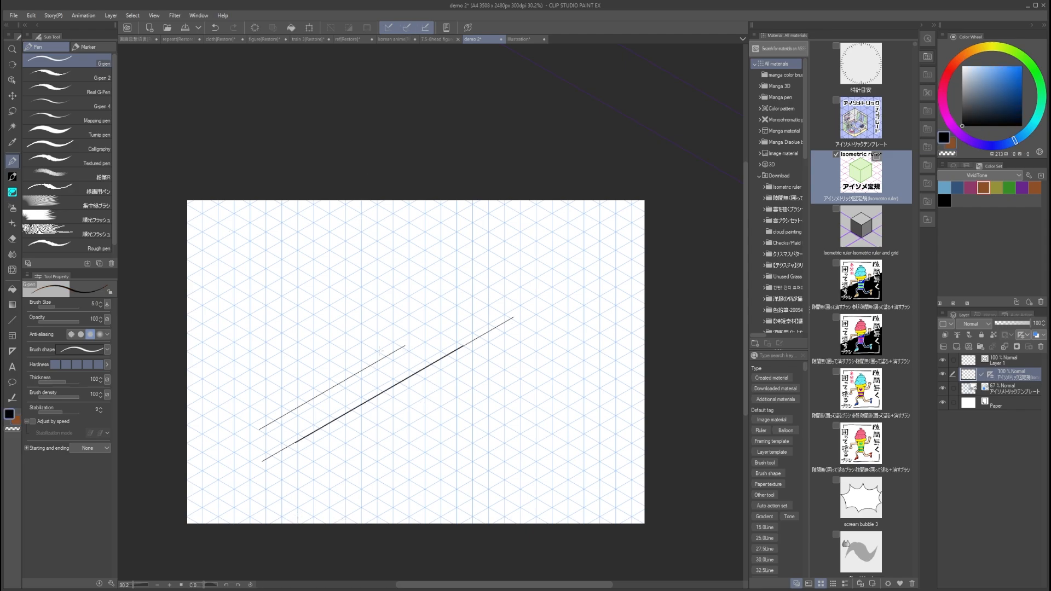
left_click_drag(256, 368, 457, 253)
left_click_drag(280, 295, 420, 376)
left_click_drag(337, 299, 510, 398)
left_click_drag(301, 338, 427, 411)
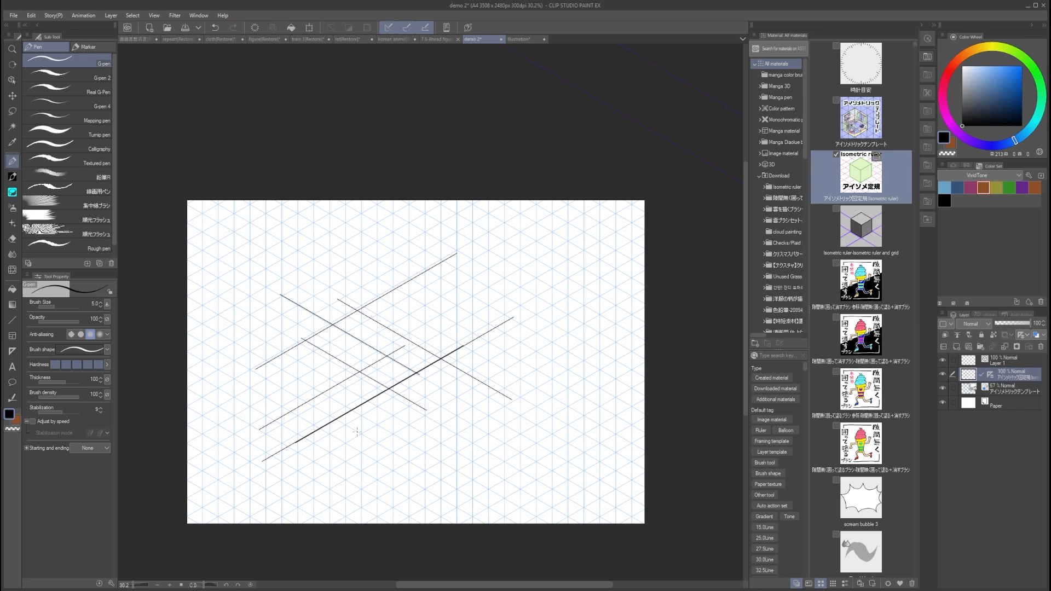
left_click_drag(306, 310, 485, 414)
left_click_drag(367, 347, 475, 411)
left_click_drag(361, 286, 571, 386)
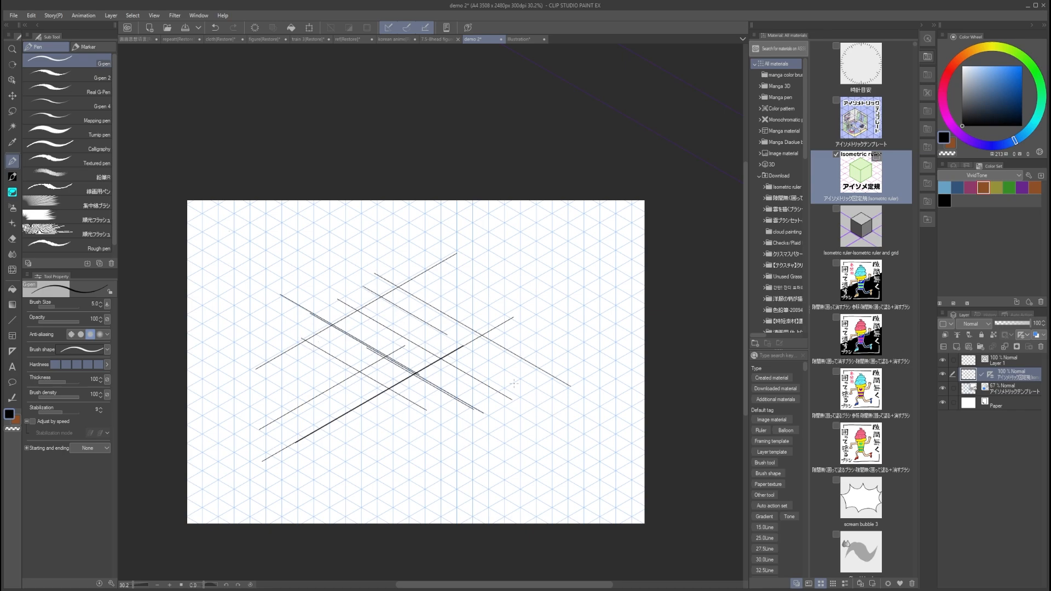
left_click_drag(397, 291, 527, 366)
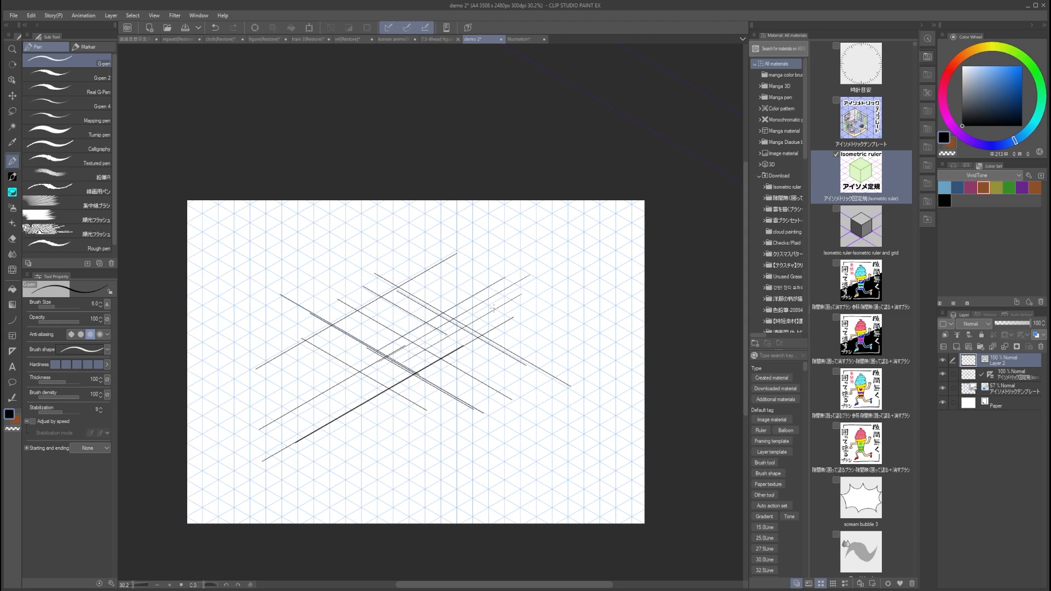
Clear the test lines from the isometric ruler layer and delete the extra vector layer above Layer 2.
left_click(968, 347)
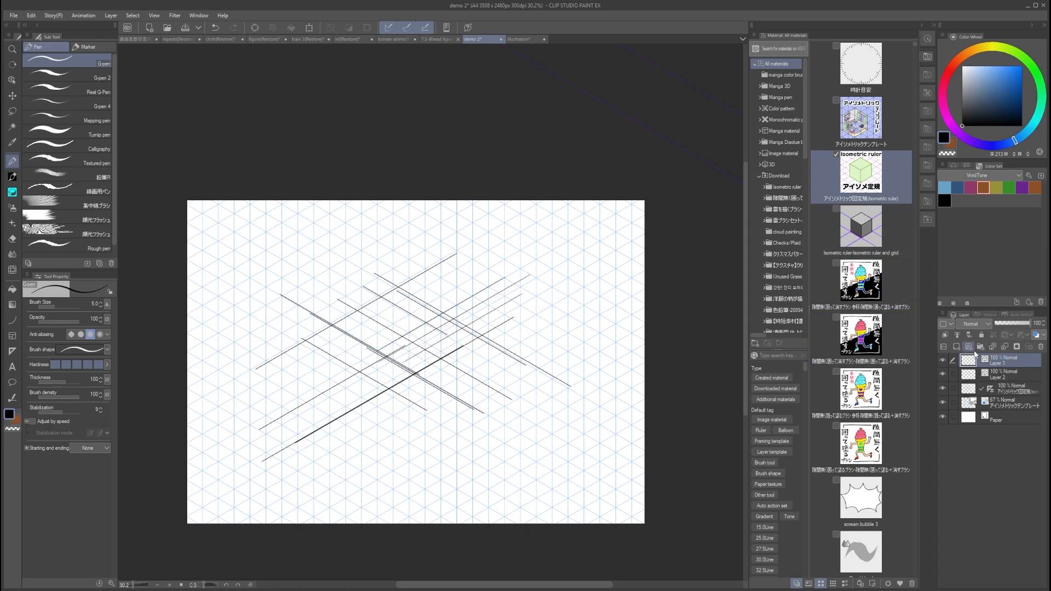
left_click(1000, 373)
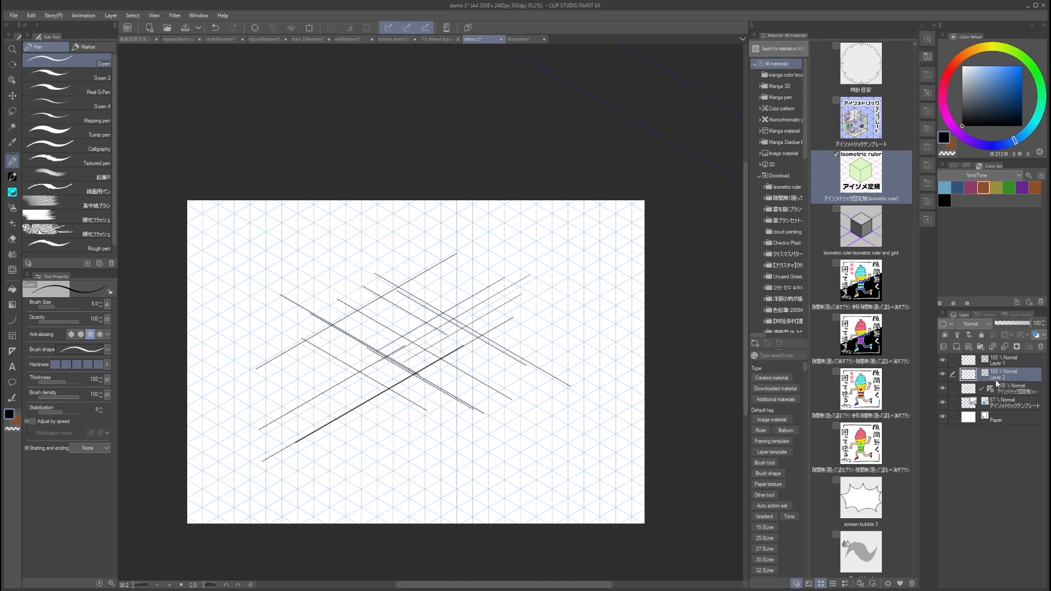
left_click(1013, 390)
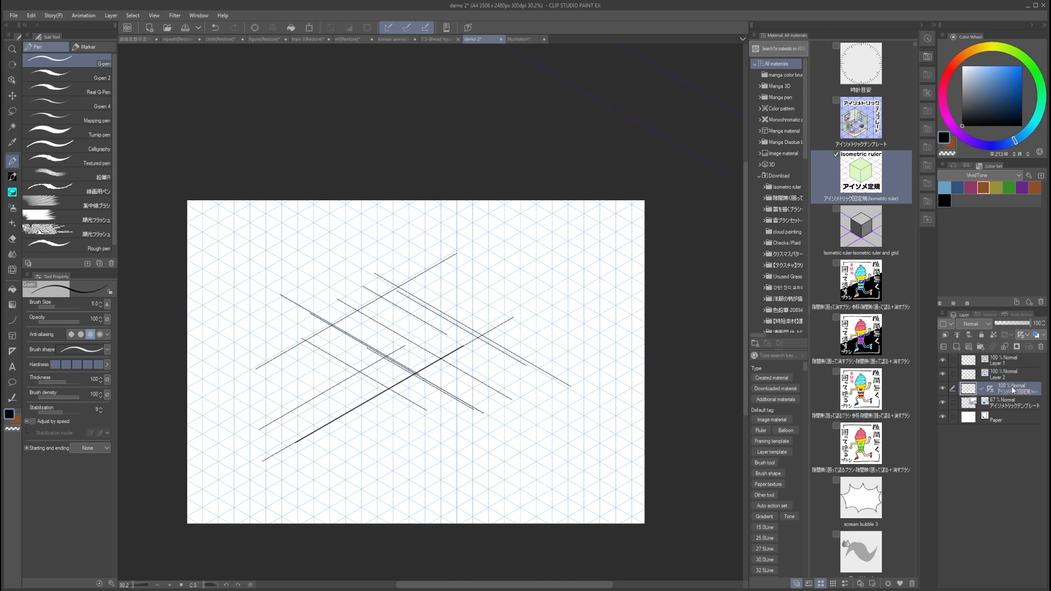
key("Delete")
left_click(1013, 360)
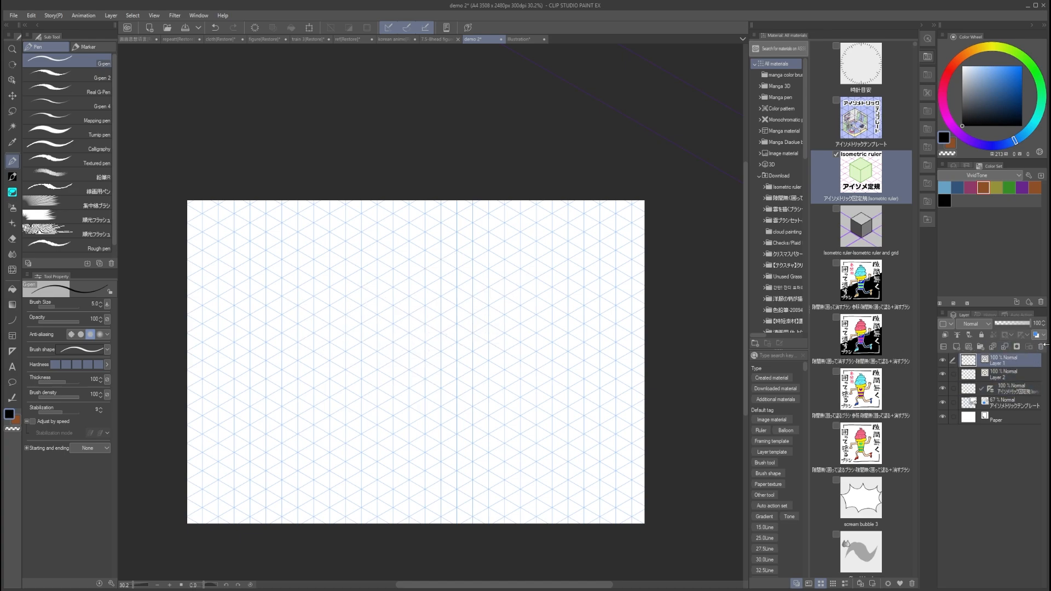
left_click(1042, 349)
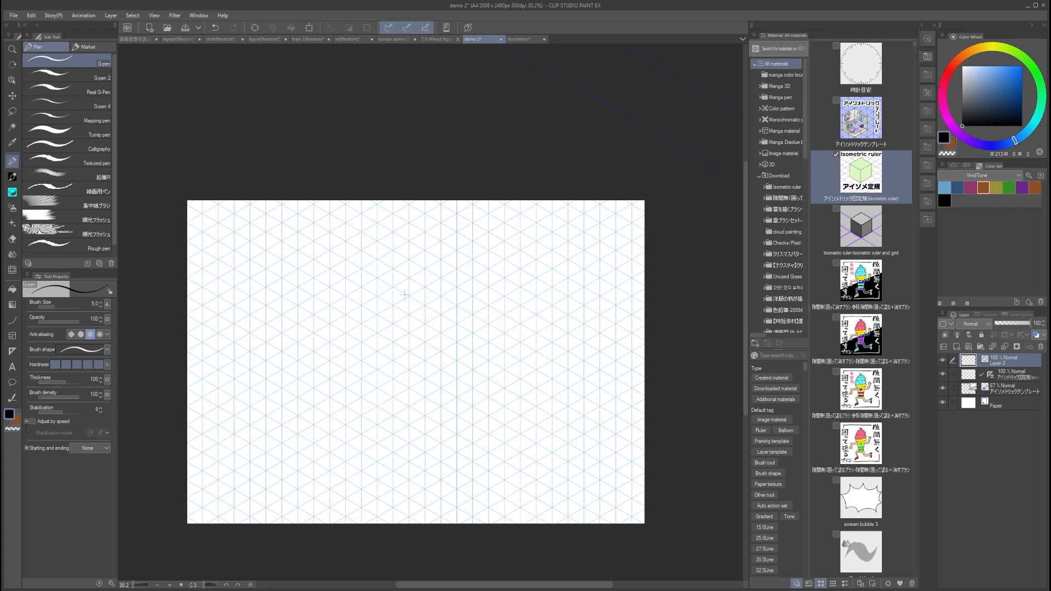
Draw two adjoining isometric walls around a central vertical edge on Layer 2 with the G-pen.
mouse_move(404, 282)
left_mouse_down()
mouse_move(411, 389)
mouse_move(322, 432)
left_mouse_up()
left_click_drag(403, 389, 496, 441)
left_click_drag(324, 437, 323, 286)
left_click_drag(493, 444, 493, 316)
left_click_drag(398, 279, 321, 324)
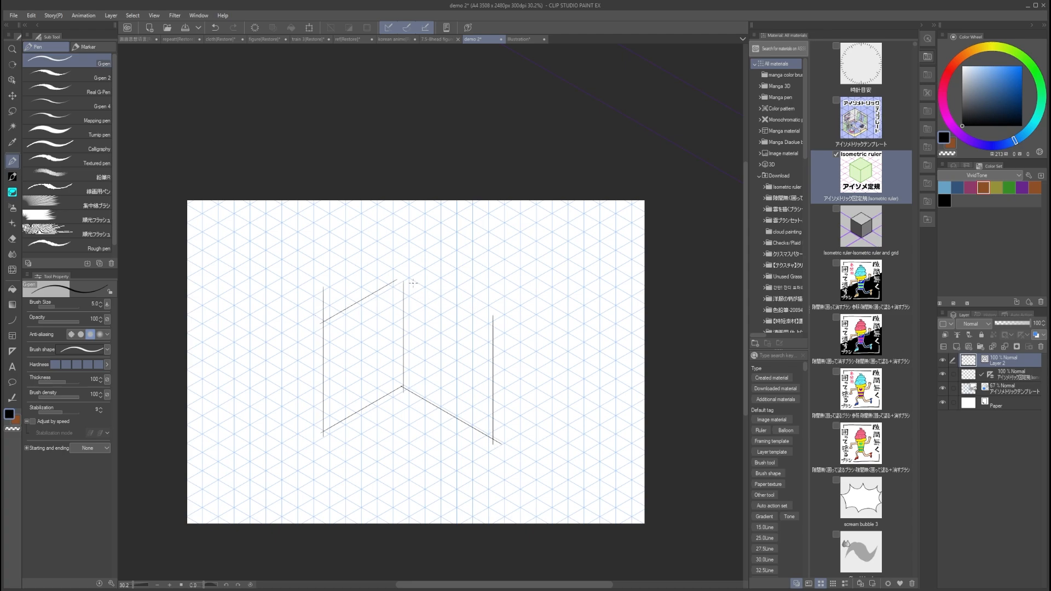
left_click_drag(402, 279, 507, 339)
Try repositioning the right wall's top line and its endpoint as a vector, undoing the unwanted moves.
left_click(441, 302, "ctrl")
left_click_drag(448, 315, 451, 307)
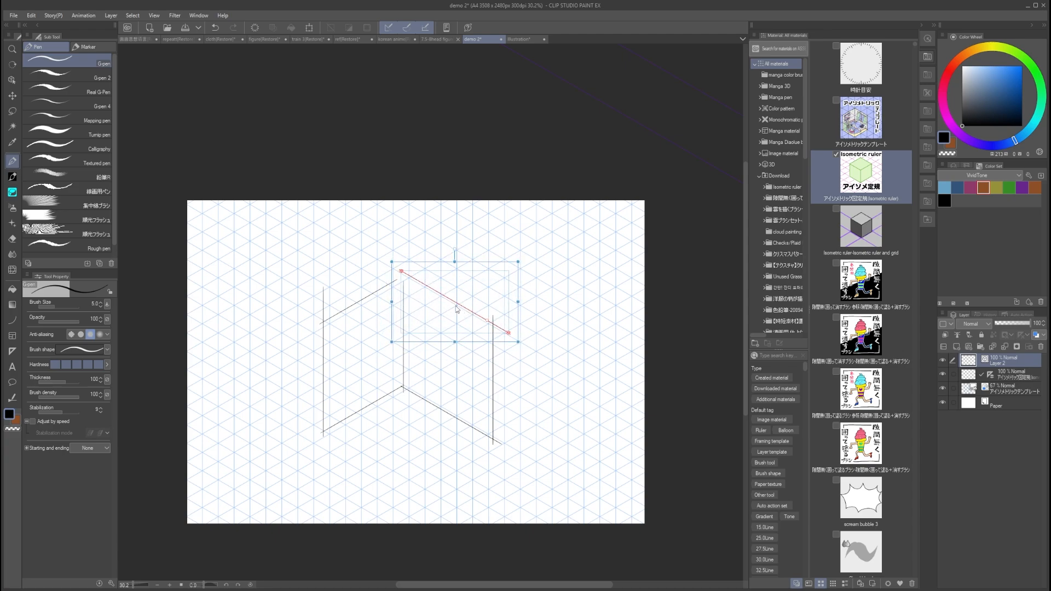
mouse_move(401, 271)
left_mouse_down()
mouse_move(421, 283)
mouse_move(412, 283)
left_mouse_up()
key("ctrl+z")
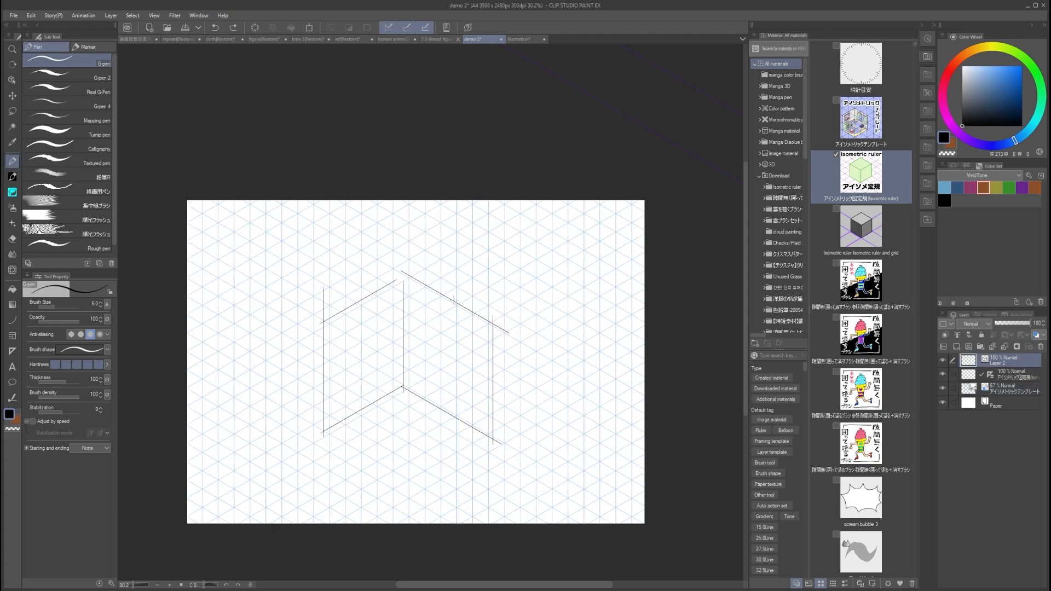
left_click_drag(457, 307, 462, 315)
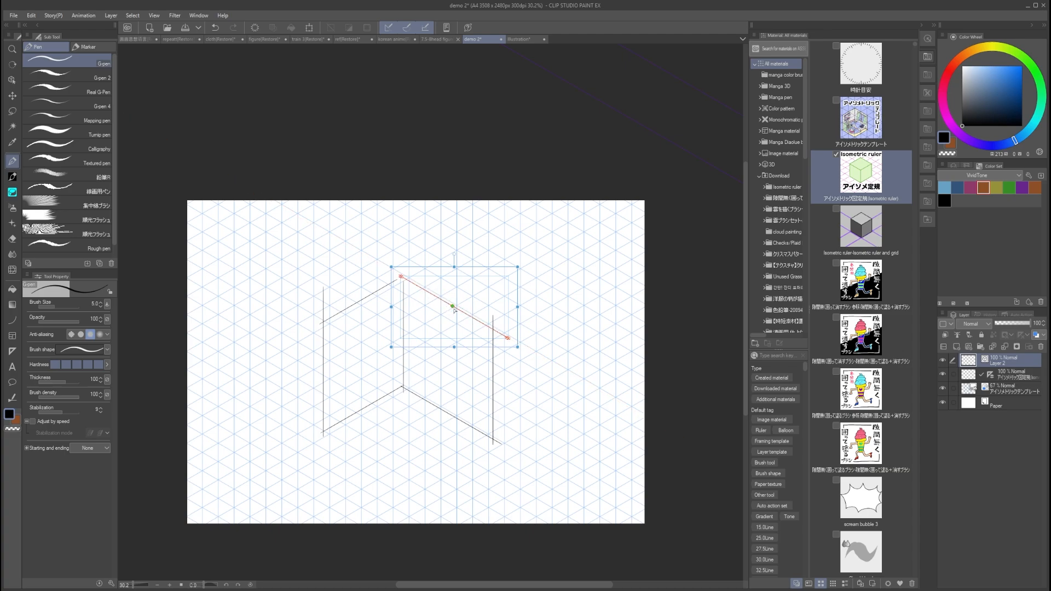
left_click_drag(454, 309, 461, 316)
key("ctrl+z")
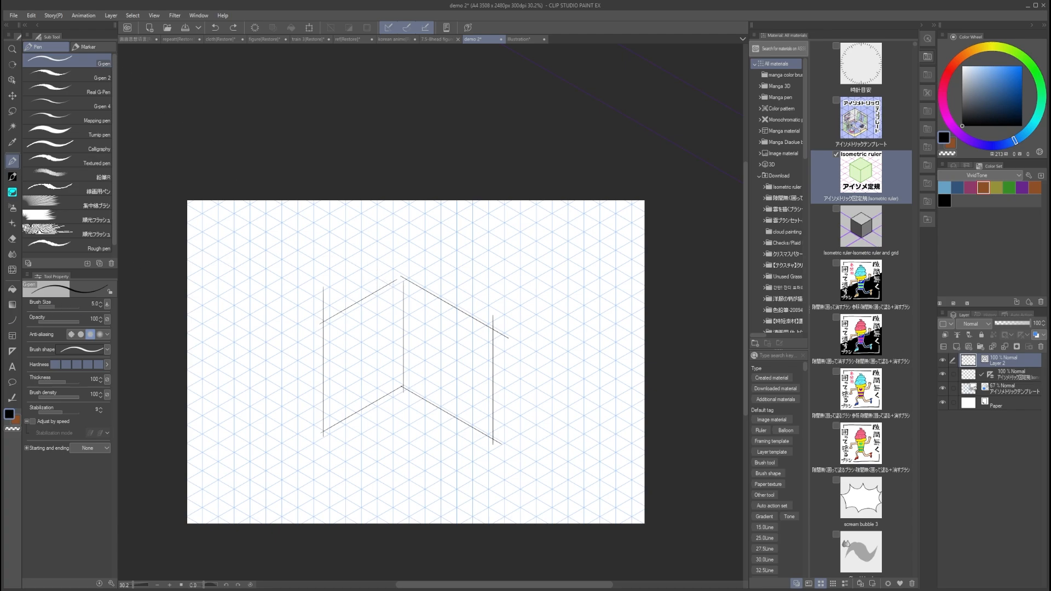
Erase all the pen-drawn wall lines from Layer 2 with the Hard 2 vector eraser.
left_click(13, 321)
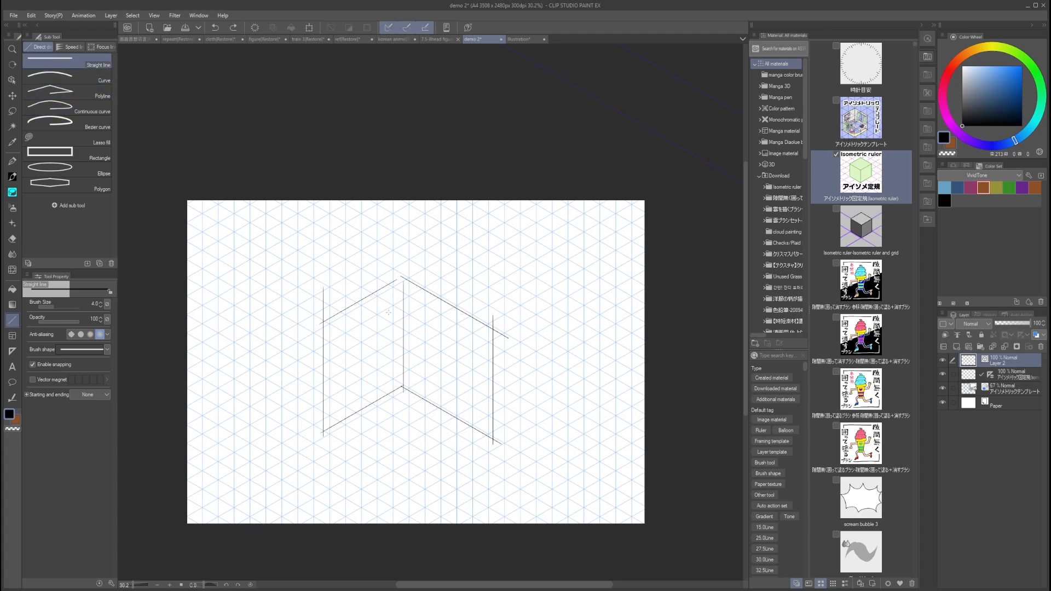
key("e")
left_click_drag(353, 287, 367, 315)
left_click_drag(314, 394, 361, 433)
left_click_drag(454, 296, 446, 433)
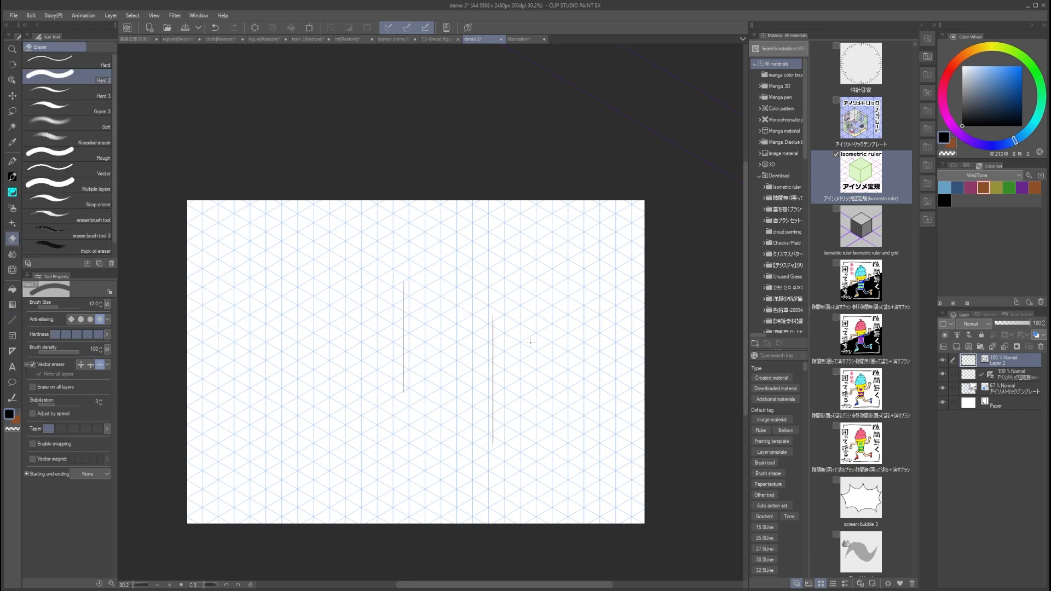
left_click_drag(504, 356, 394, 345)
Redraw the two adjoining isometric walls on Layer 2 with the Straight line tool, following the grid.
key("u")
mouse_move(416, 276)
left_mouse_down()
mouse_move(417, 383)
mouse_move(335, 428)
left_mouse_up()
left_click_drag(416, 384, 496, 310)
left_click_drag(413, 278, 500, 320)
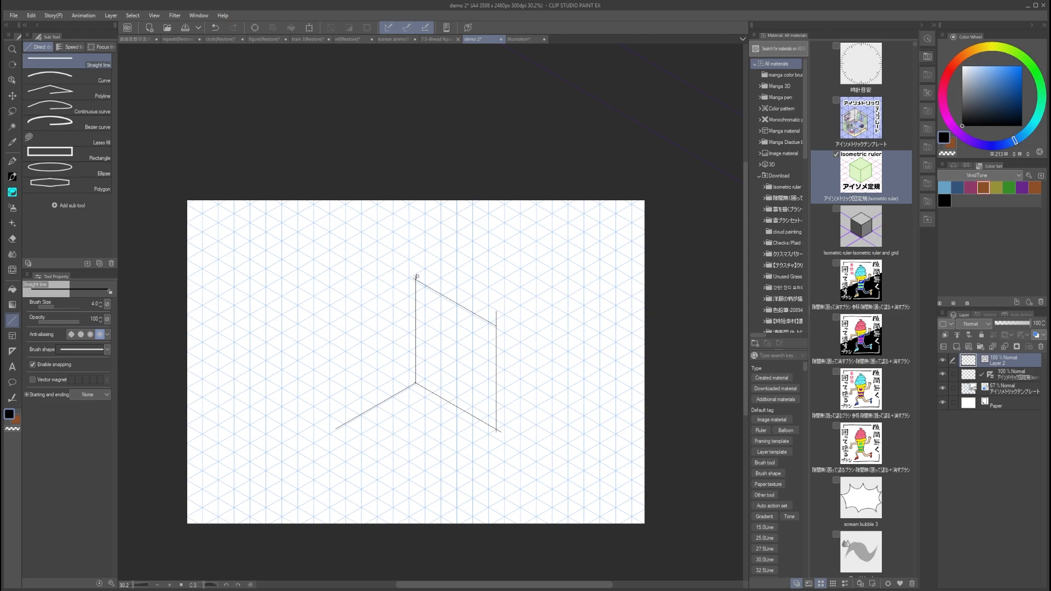
mouse_move(417, 277)
left_mouse_down()
mouse_move(336, 322)
mouse_move(344, 431)
left_mouse_up()
Fine-tune the vector endpoints of the two walls' top edges where they meet the outer vertical edges.
left_click(407, 286, "ctrl")
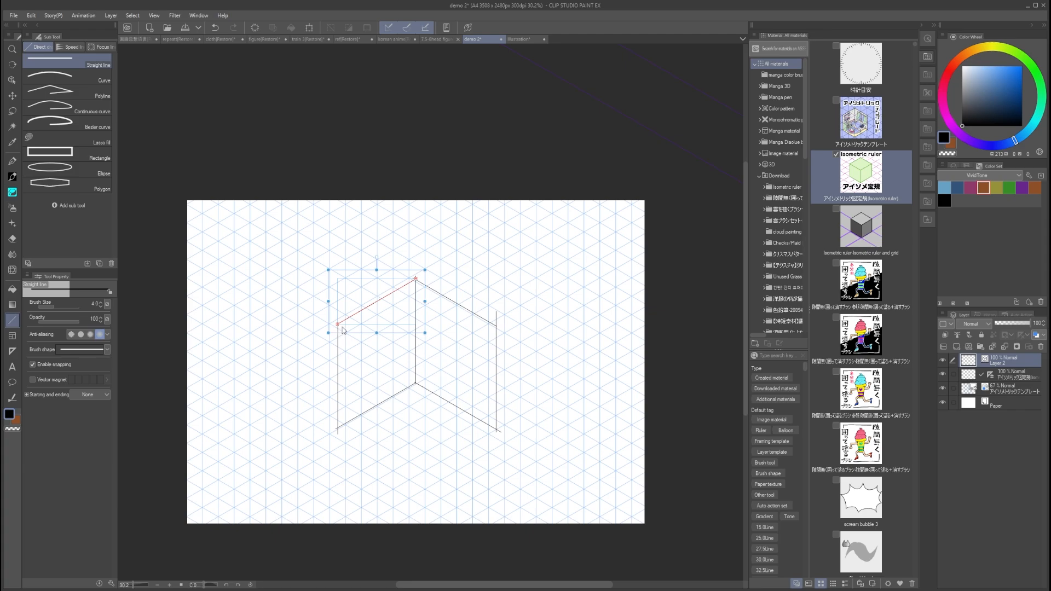
mouse_move(343, 328)
left_mouse_down()
mouse_move(337, 295)
mouse_move(339, 325)
left_mouse_up()
left_click(478, 318, "ctrl")
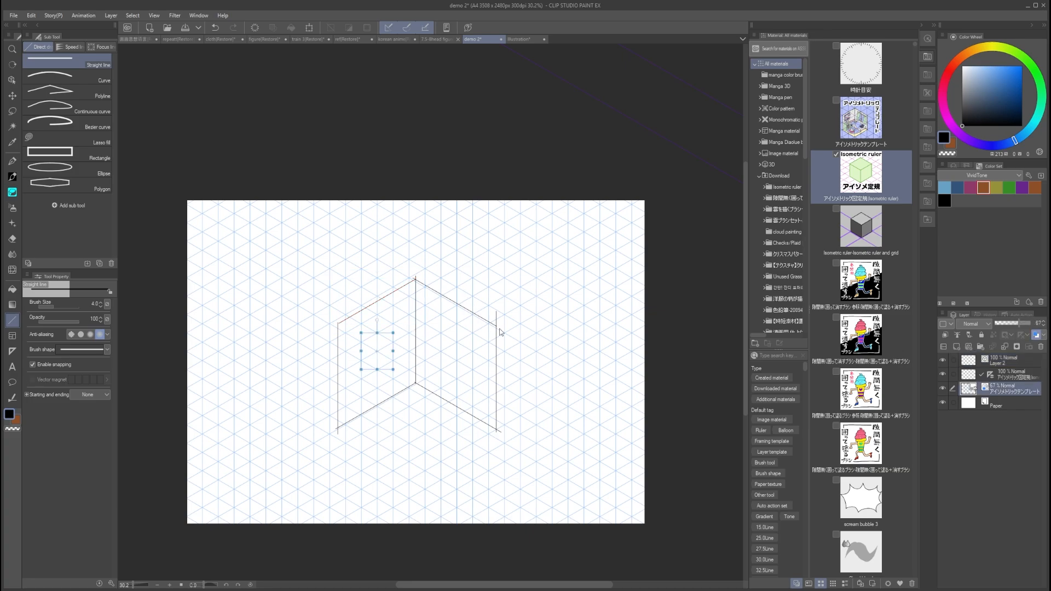
left_click(495, 328, "ctrl")
left_click(495, 328, "ctrl")
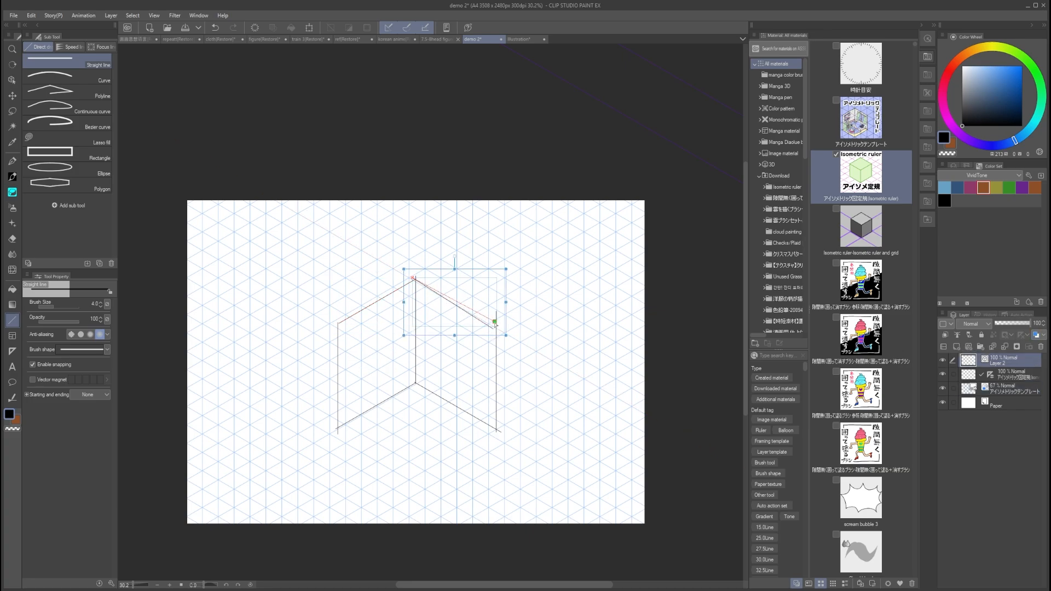
Draw an arc above the left wall's top edge with the Curve tool, then reposition and flatten it slightly.
left_click(107, 80)
left_click_drag(351, 271, 409, 305)
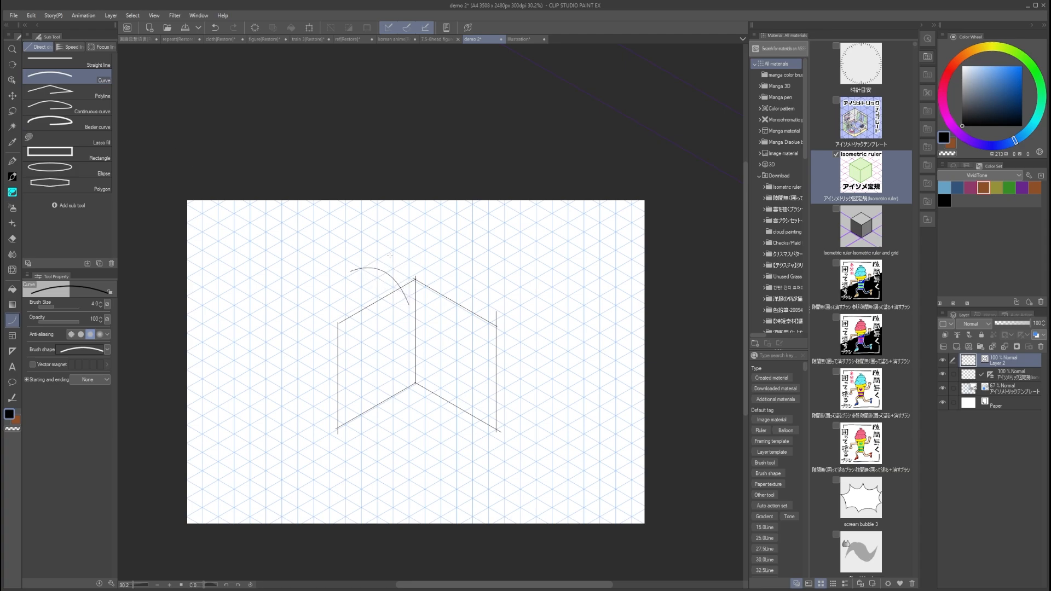
left_click(390, 275)
mouse_move(391, 258)
left_mouse_down()
mouse_move(403, 276)
mouse_move(395, 268)
mouse_move(405, 254)
mouse_move(364, 275)
mouse_move(382, 254)
left_mouse_up()
left_click(371, 268)
left_click(373, 271)
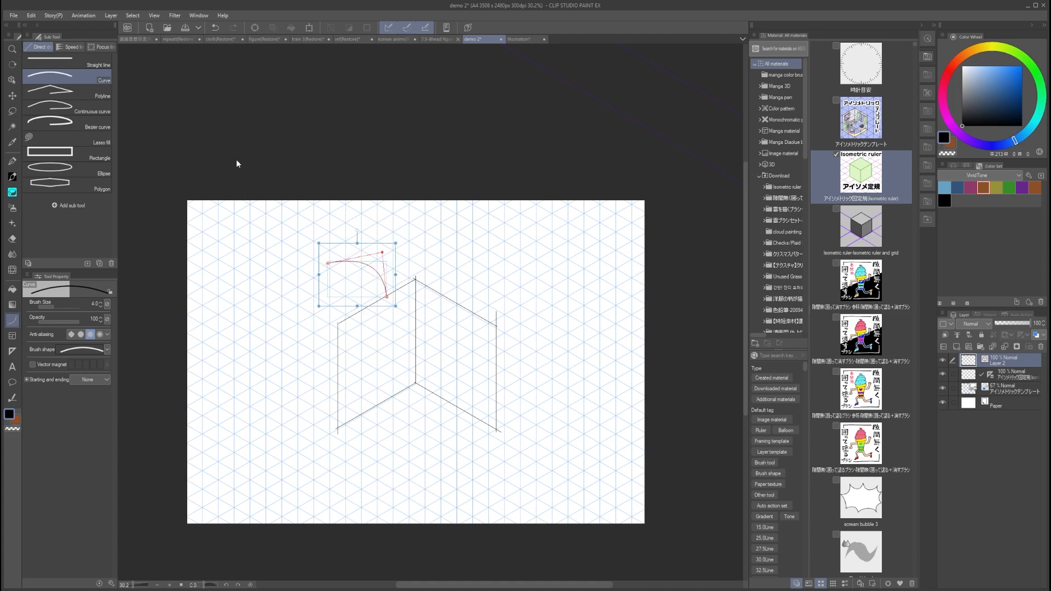
left_click_drag(383, 253, 369, 263)
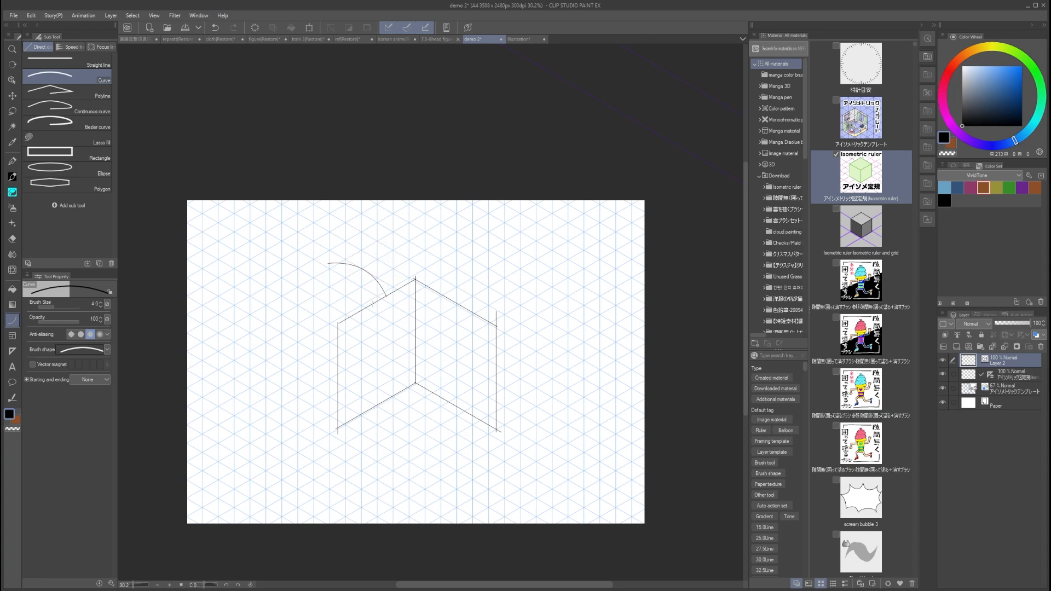
Align both endpoints of the left wall's top edge with the adjoining vertical edges.
left_click(363, 307, "ctrl")
left_click(363, 310, "ctrl")
left_click_drag(339, 323, 338, 324)
left_click(410, 284, "ctrl")
left_click_drag(416, 280, 416, 279)
Try drawing another curve over the left wall's top edge and undo it.
left_click_drag(409, 260, 348, 296)
left_click(375, 265)
key("ctrl+z")
left_click_drag(380, 264, 372, 240)
left_click(371, 239)
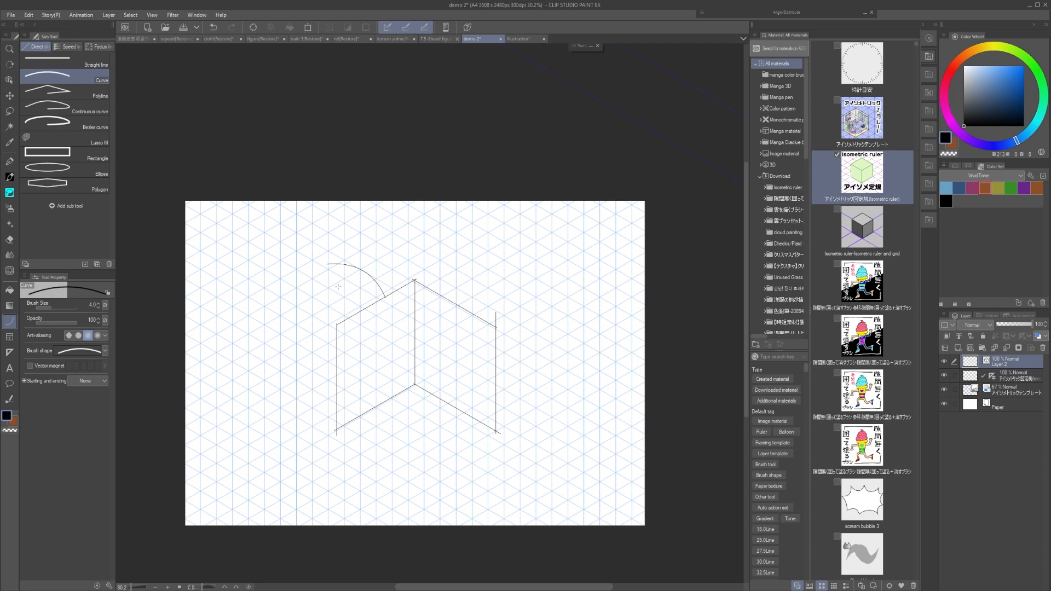
Review the Hard eraser's vector eraser options in its detailed Erase settings.
left_click(10, 239)
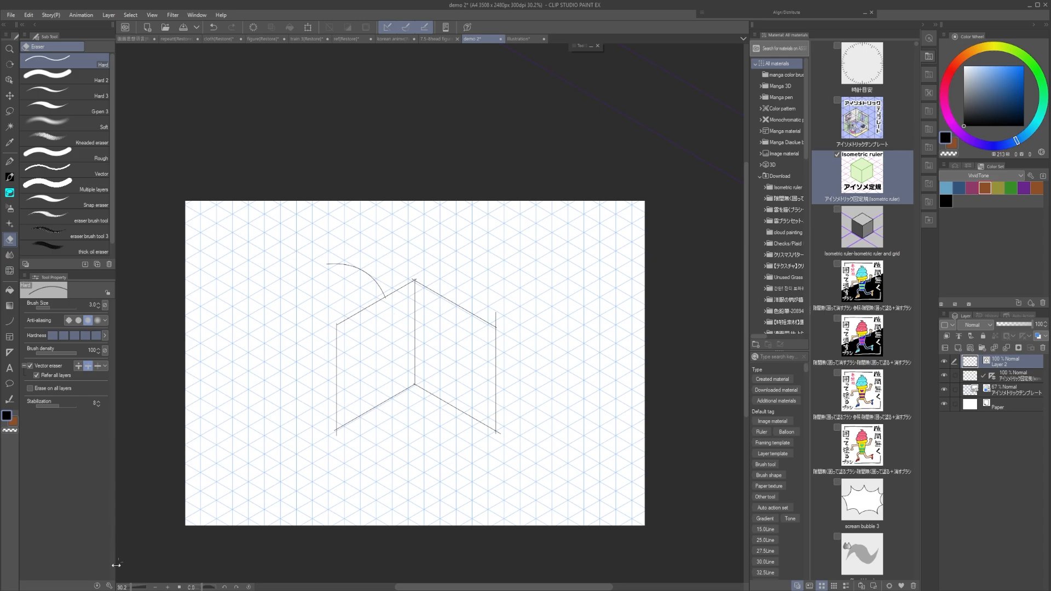
left_click(110, 585)
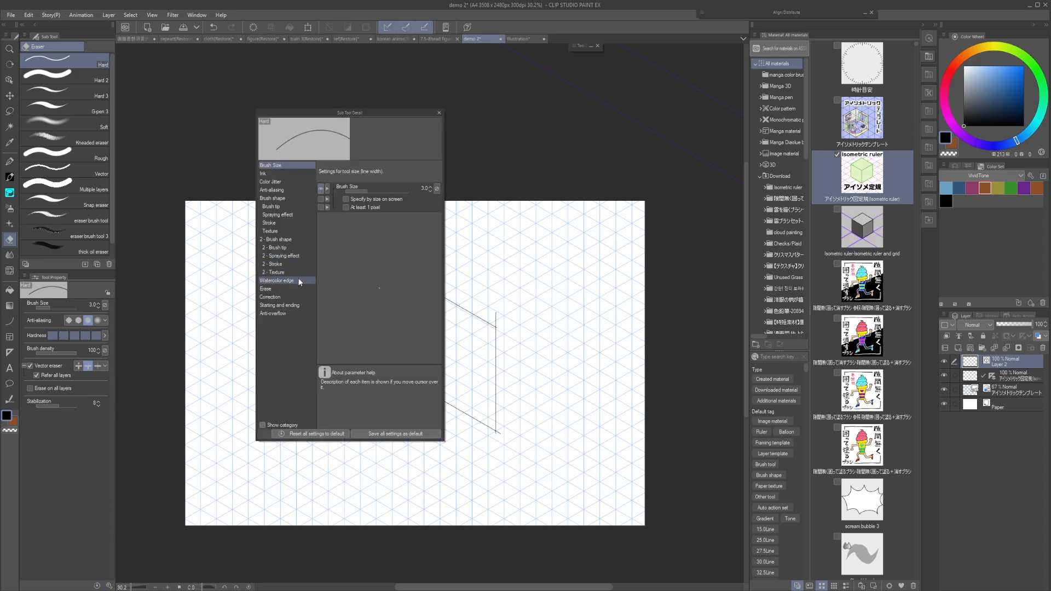
left_click(273, 292)
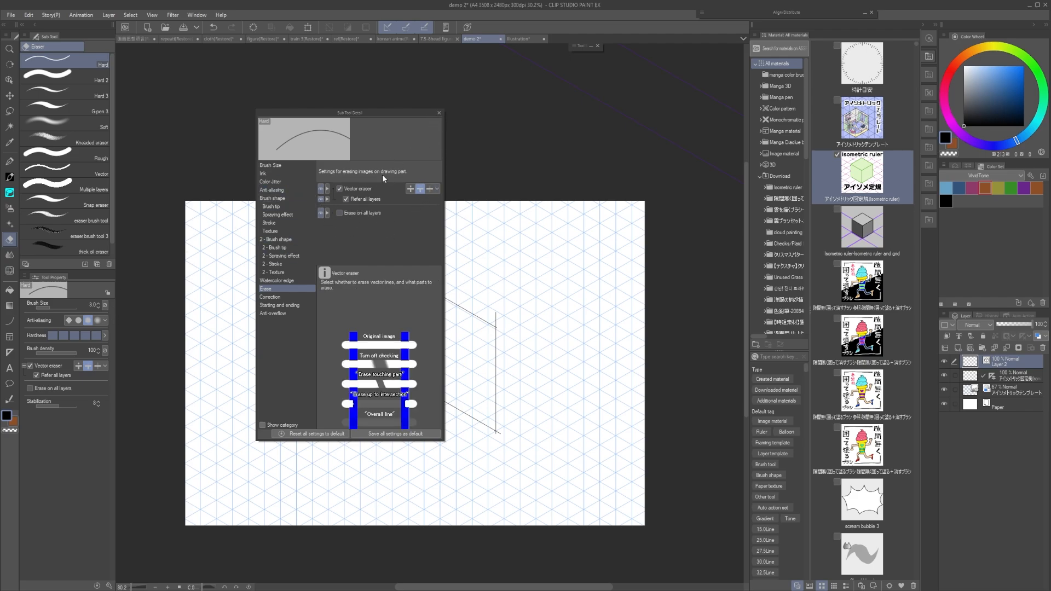
left_click(440, 114)
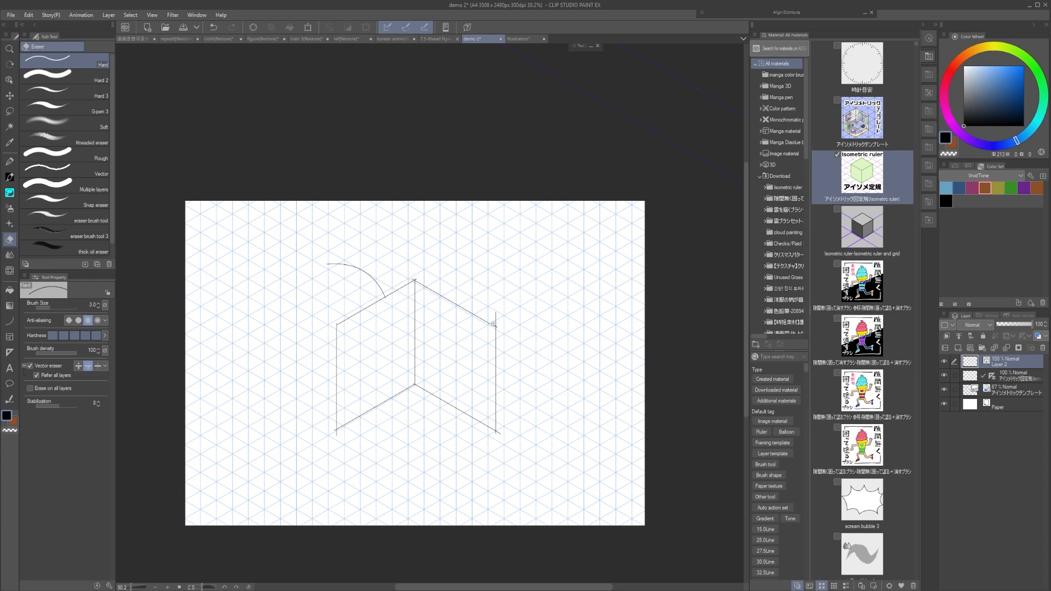
Try the Hard vector eraser on the right wall's vertical overhang and top edge, and undo the erasures.
scroll(496, 326, "up", 4)
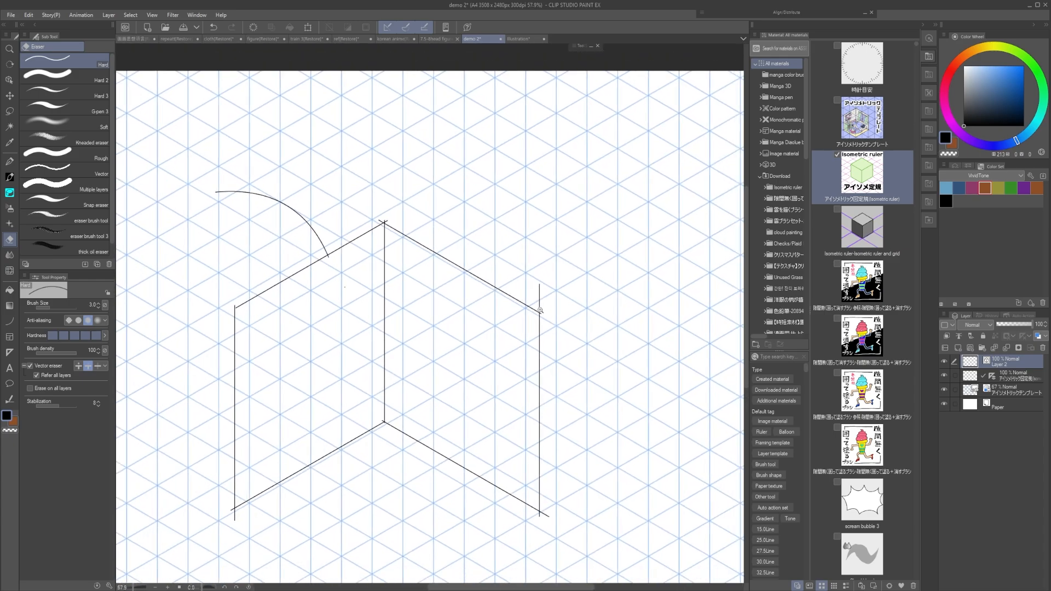
scroll(540, 310, "up", 1)
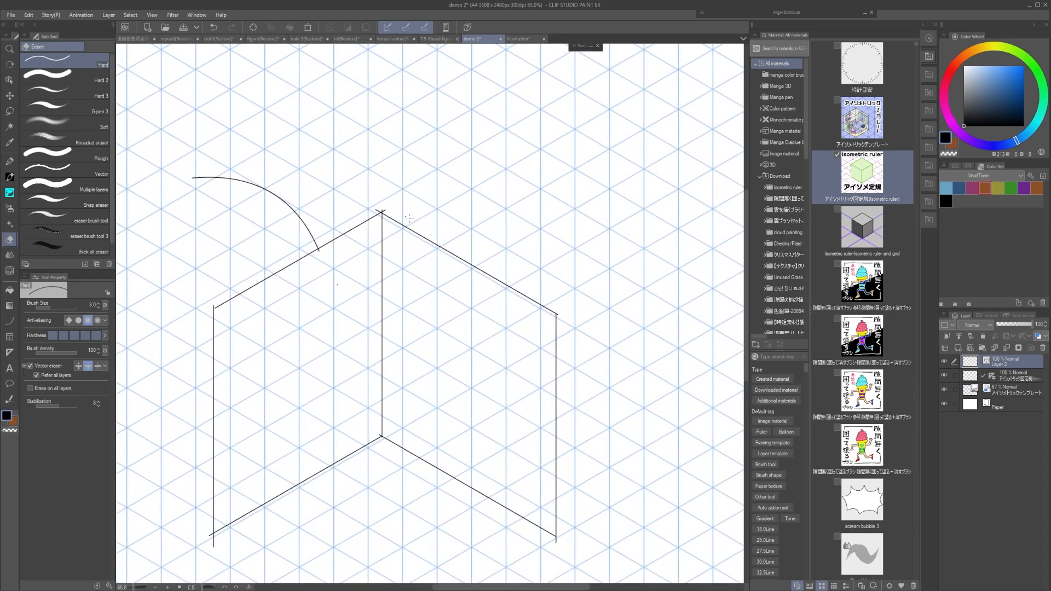
key("ctrl+z")
mouse_move(509, 278)
left_mouse_down()
mouse_move(528, 310)
mouse_move(579, 322)
mouse_move(553, 312)
left_mouse_up()
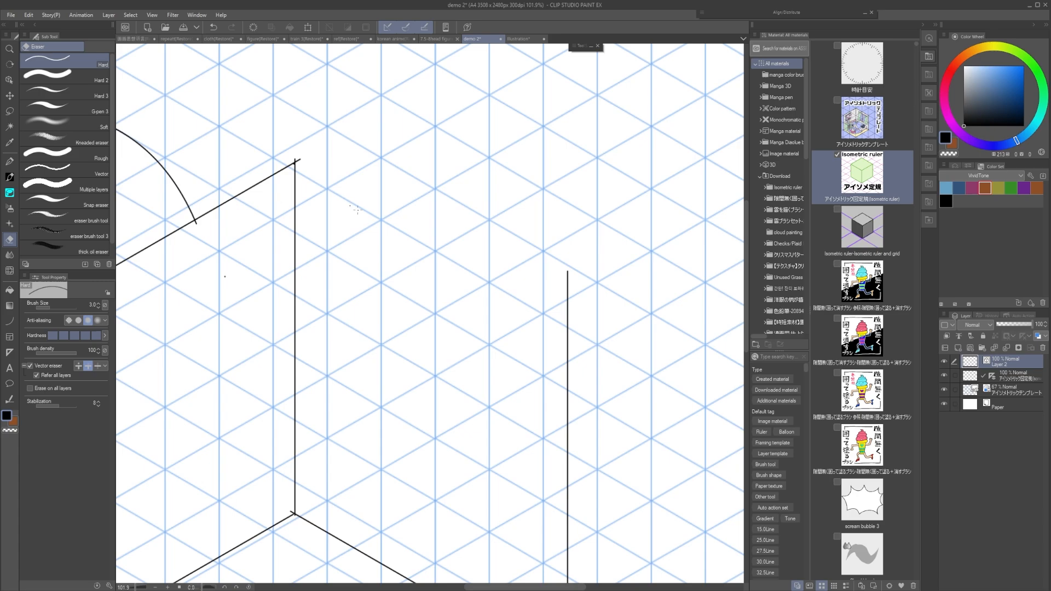
key("ctrl+z")
key("ctrl+z")
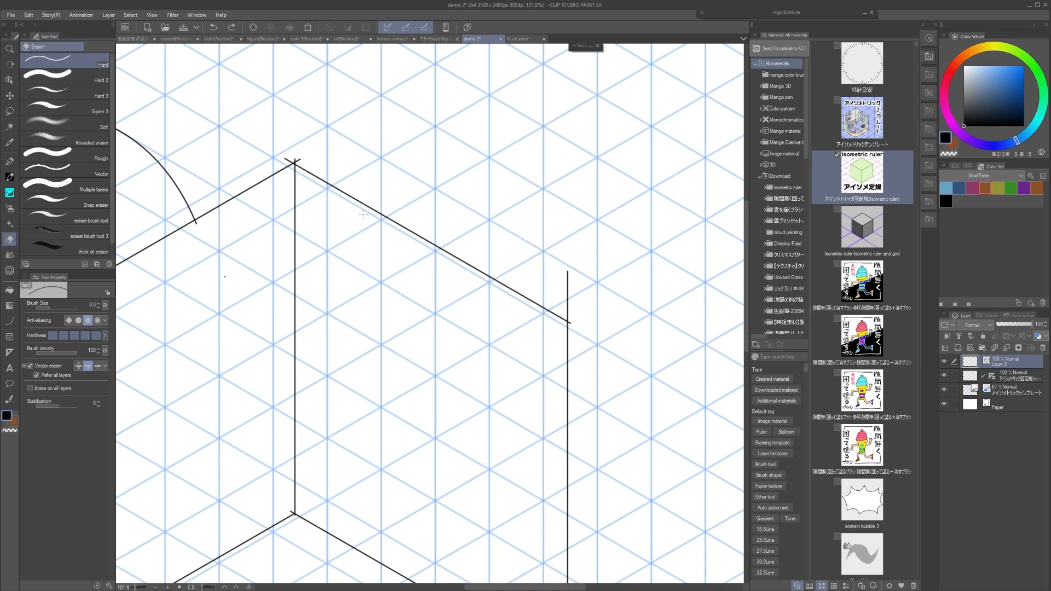
Set the vector eraser to remove whole lines and erase the right wall's top edge.
left_click(97, 368)
mouse_move(422, 229)
left_mouse_down()
mouse_move(378, 263)
mouse_move(387, 258)
left_mouse_up()
left_click_drag(353, 495, 348, 511)
left_click_drag(352, 475, 363, 417)
key("ctrl+z")
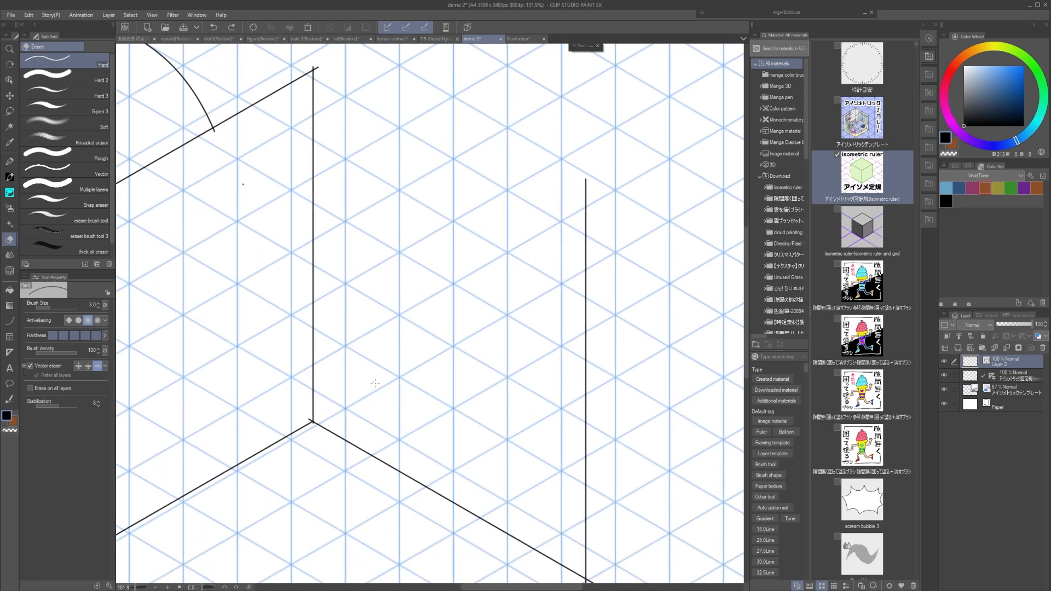
Erase most of the structure's remaining wall lines and the arc, switching to the Hard 2 eraser.
scroll(393, 373, "down", 5)
left_click_drag(393, 373, 413, 379)
key("e")
left_click_drag(323, 413, 310, 452)
left_click_drag(280, 389, 252, 383)
mouse_move(326, 249)
left_mouse_down()
mouse_move(349, 341)
mouse_move(394, 351)
left_mouse_up()
left_click_drag(429, 454, 509, 408)
Enlarge the Hard 2 eraser and erase the leftover line fragments of the structure.
key("bracketright")
key("bracketright")
key("bracketright")
key("bracketright")
key("bracketright")
left_click_drag(506, 465, 497, 473)
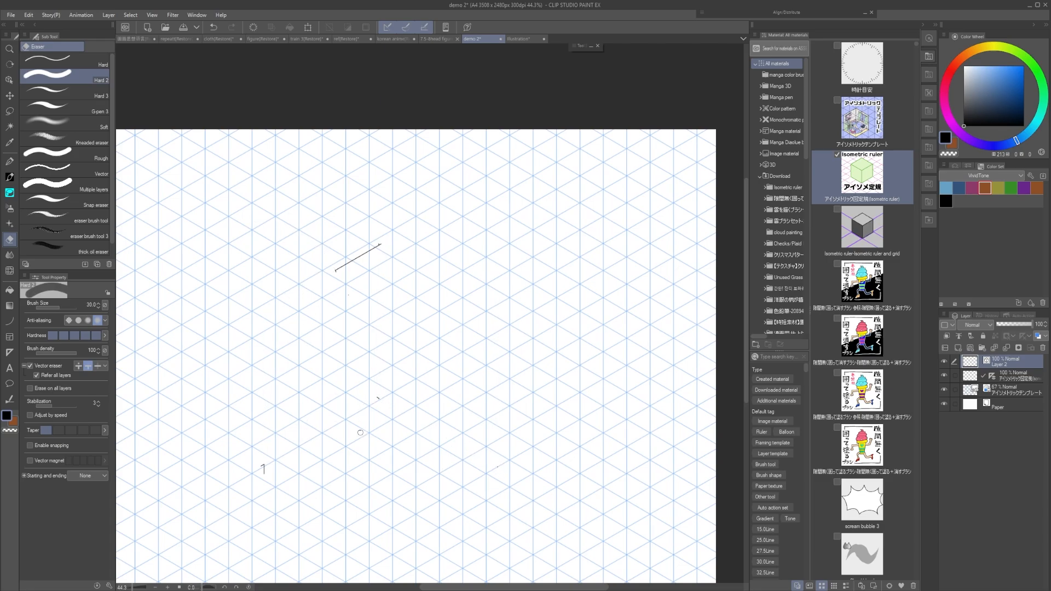
left_click_drag(378, 398, 303, 464)
left_click_drag(344, 266, 385, 227)
left_click_drag(345, 270, 340, 354)
left_click_drag(261, 493, 258, 461)
left_click_drag(371, 317, 368, 305)
Draw two isometric walls with the Straight line tool, letting the vertical, top and bottom edges overlap at the corners.
key("u")
left_click_drag(396, 224, 382, 429)
mouse_move(382, 428)
left_mouse_down()
mouse_move(388, 397)
mouse_move(289, 467)
left_mouse_up()
key("ctrl+z")
mouse_move(407, 388)
left_mouse_down()
mouse_move(277, 464)
mouse_move(412, 398)
mouse_move(519, 460)
mouse_move(512, 237)
mouse_move(390, 197)
left_mouse_up()
key("ctrl+z")
mouse_move(514, 260)
left_mouse_down()
mouse_move(406, 217)
mouse_move(243, 287)
left_mouse_up()
left_click_drag(288, 233, 289, 498)
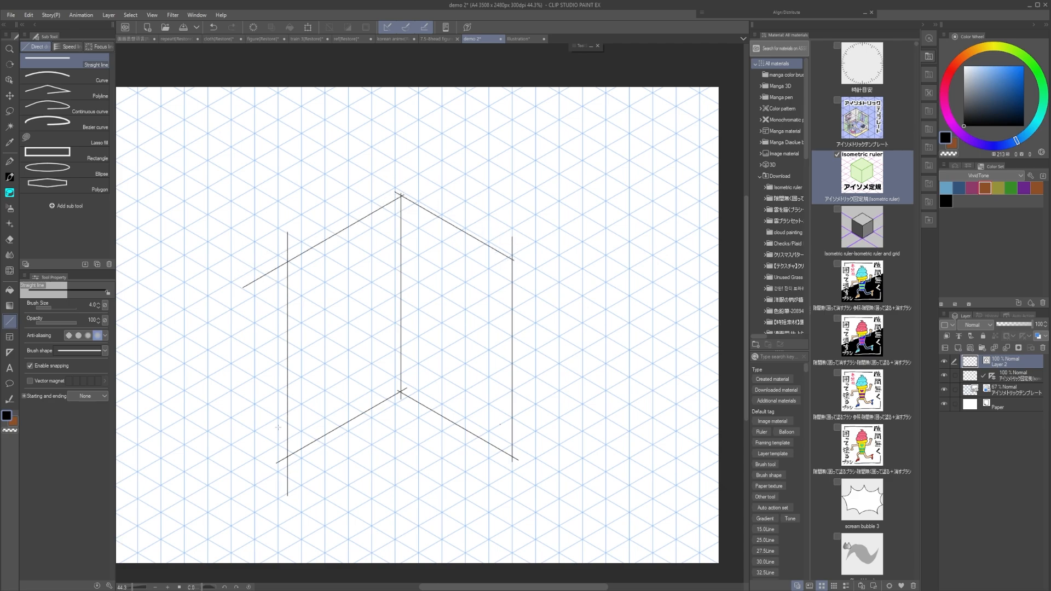
Redraw the left wall's outer vertical edge and draw the floor's two front edges so they cross at the front corner.
key("ctrl+z")
mouse_move(280, 250)
left_mouse_down()
mouse_move(272, 487)
mouse_move(348, 498)
mouse_move(387, 524)
left_mouse_up()
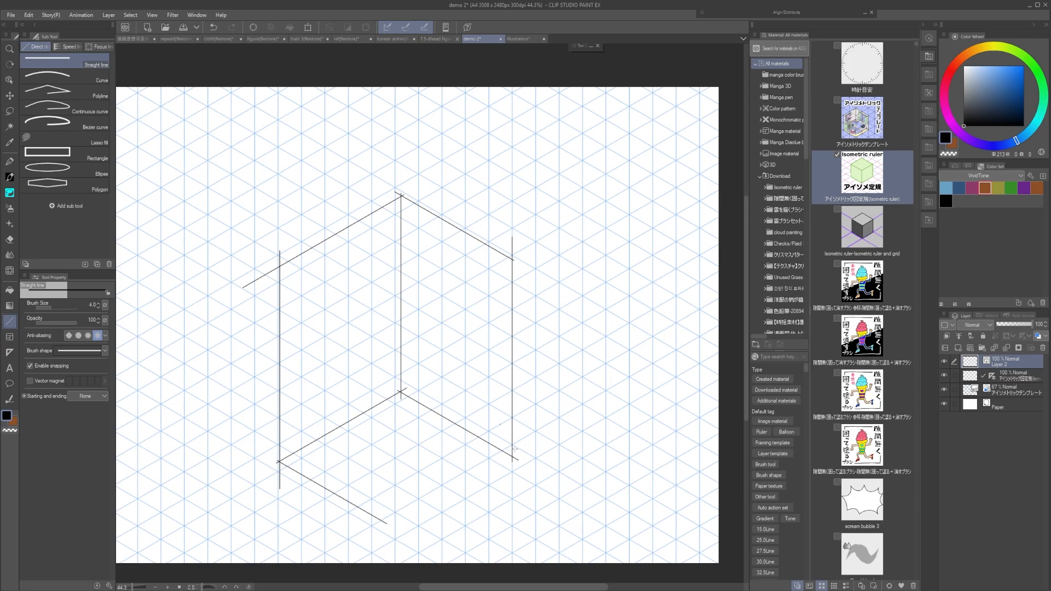
left_click_drag(515, 456, 366, 536)
key("ctrl+z")
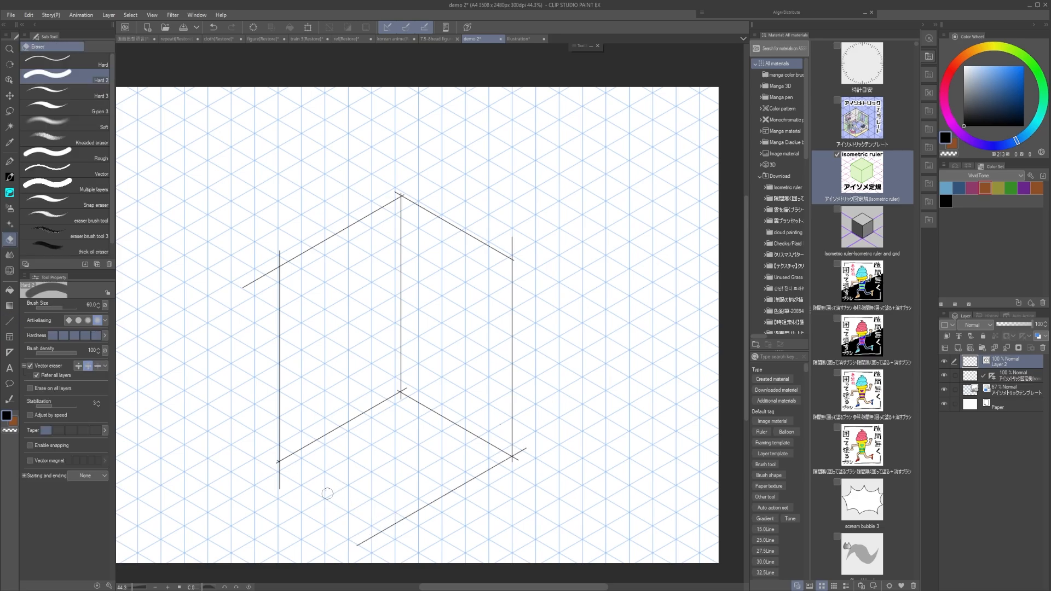
left_click_drag(277, 463, 426, 547)
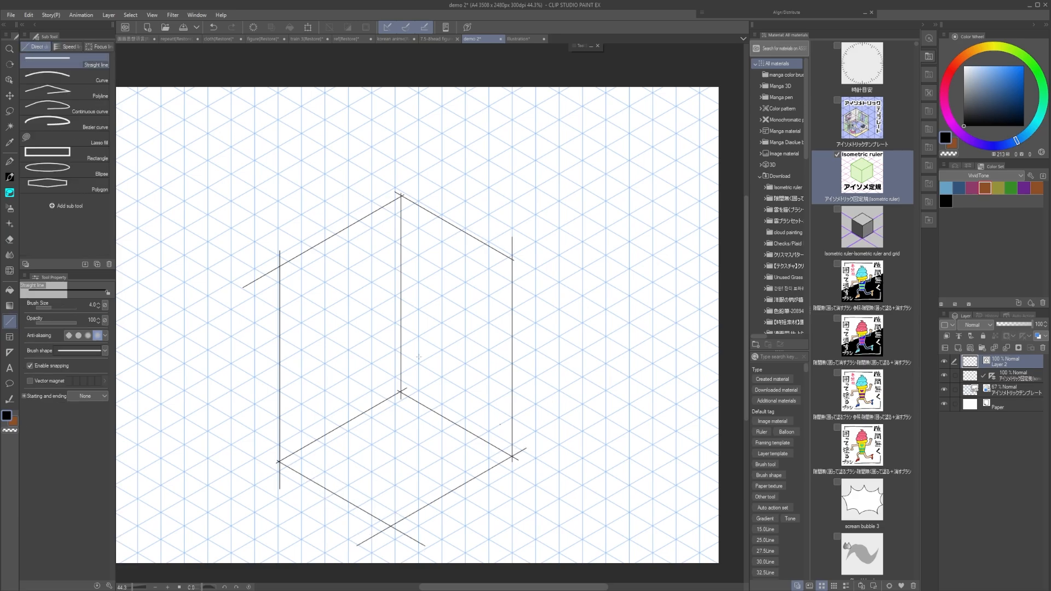
Try erasing the overhanging lines at the right wall's upper outer corner with the vector eraser, and undo it.
left_click_drag(502, 242, 543, 243)
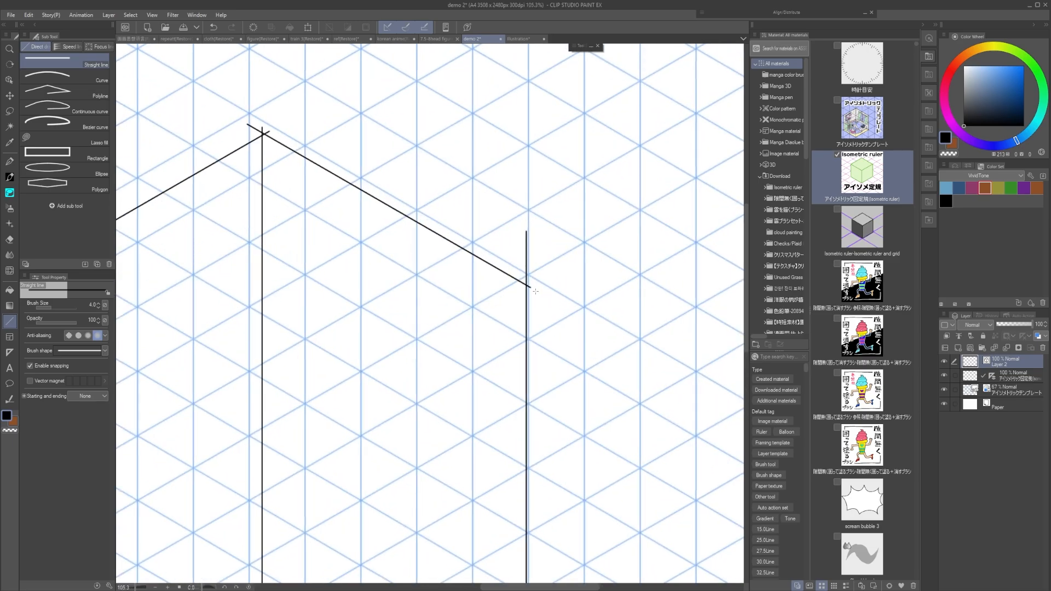
key("e")
left_click_drag(535, 284, 530, 291)
mouse_move(529, 255)
left_mouse_down()
mouse_move(546, 297)
mouse_move(539, 269)
left_mouse_up()
key("ctrl+z")
key("ctrl+z")
Set the Hard vector eraser to erase up to intersections and trim overhangs at the right wall's two upper corners.
left_click(89, 366)
left_click_drag(343, 175, 389, 204)
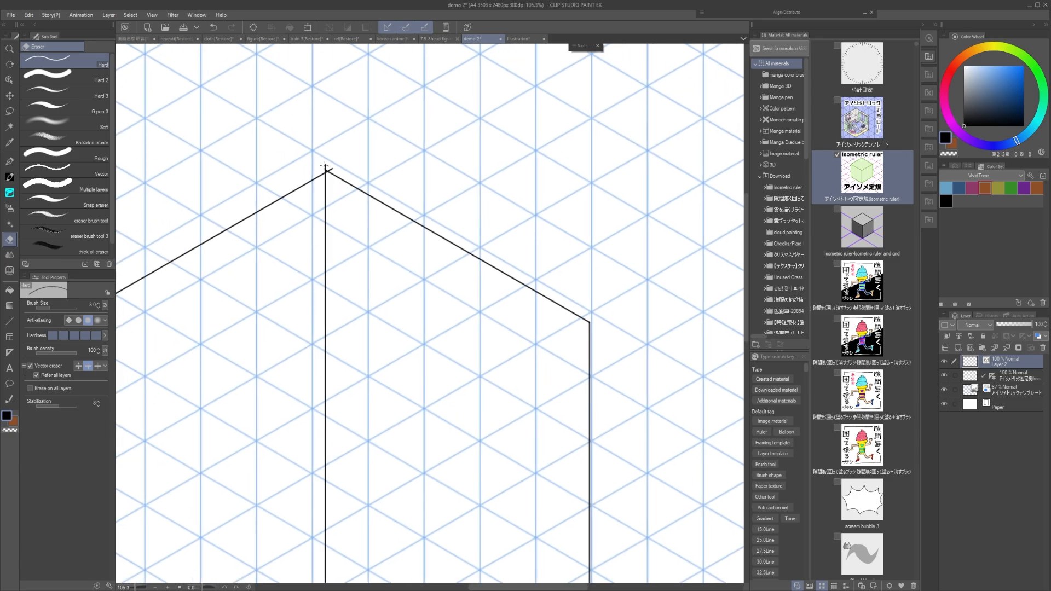
left_click_drag(340, 176, 320, 177)
left_click_drag(319, 177, 421, 122)
Trim the overhanging top and vertical line ends at the left wall's upper outer corner.
left_click_drag(254, 242, 323, 250)
left_click_drag(322, 250, 353, 251)
left_click_drag(272, 220, 279, 237)
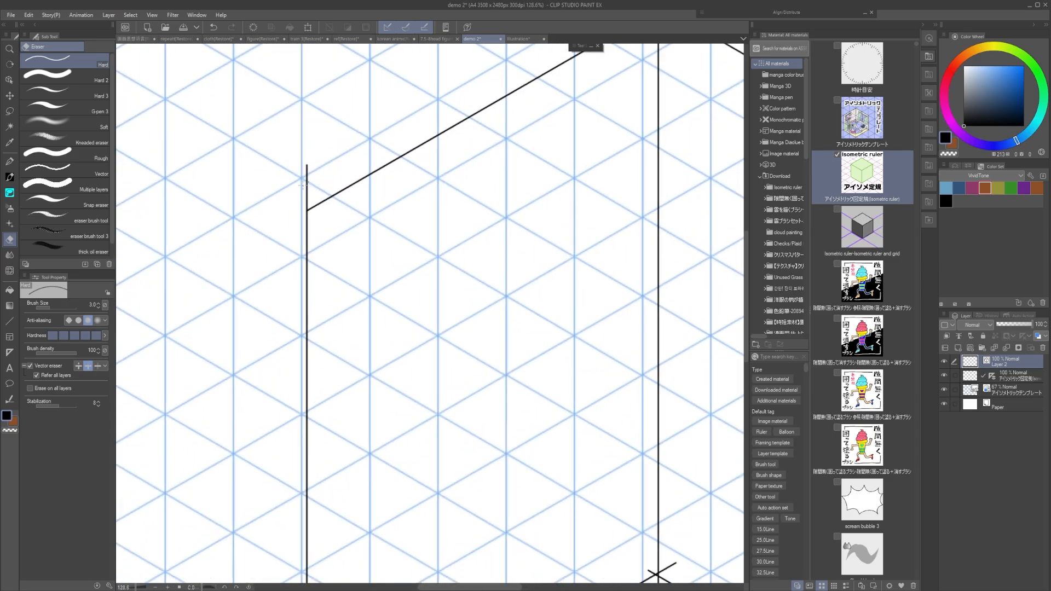
left_click_drag(299, 189, 314, 191)
Trim the overhanging line ends at the left and inner floor corners.
left_click_drag(410, 386, 372, 386)
left_click_drag(373, 386, 325, 235)
left_click_drag(315, 446, 378, 438)
mouse_move(313, 363)
left_mouse_down()
mouse_move(334, 346)
mouse_move(312, 375)
mouse_move(289, 350)
left_mouse_up()
mouse_move(531, 312)
left_mouse_down()
mouse_move(472, 320)
mouse_move(411, 399)
mouse_move(407, 363)
left_mouse_up()
Trim the three overhanging line ends at the right wall's lower outer corner.
scroll(398, 329, "up", 4)
scroll(413, 346, "down", 4)
scroll(543, 396, "up", 4)
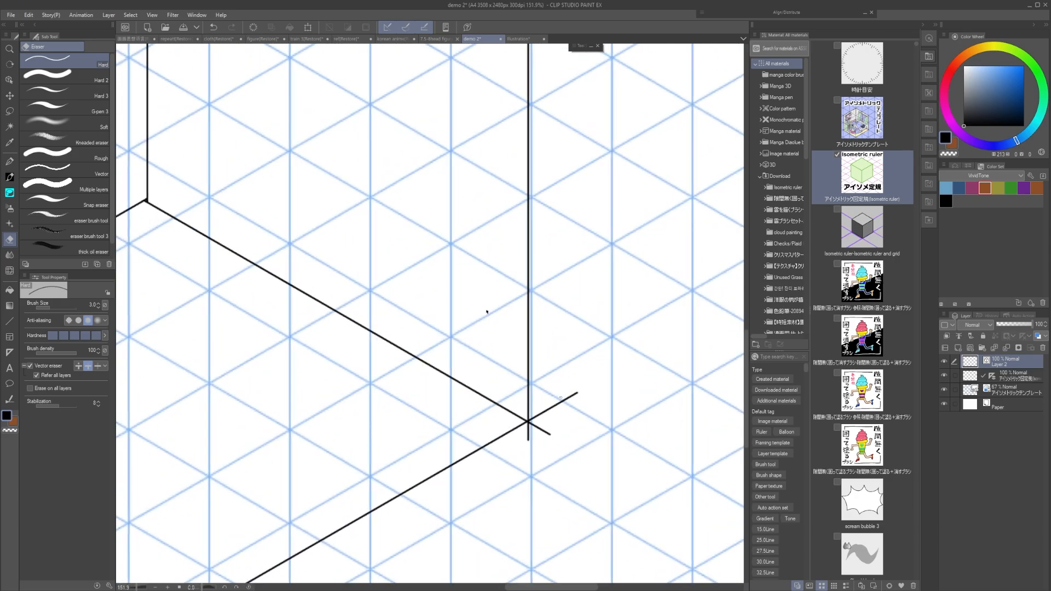
left_click(563, 403)
left_click(542, 430)
left_click(529, 436)
Trim the overhanging line ends where the two front floor edges cross.
scroll(503, 324, "down", 4)
scroll(423, 371, "up", 4)
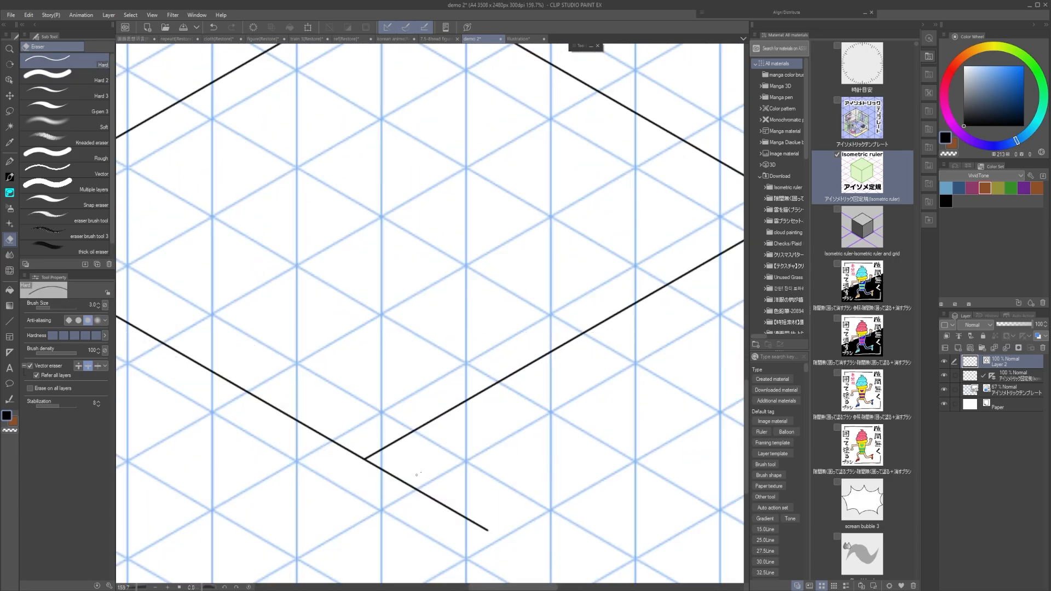
scroll(417, 474, "down", 5)
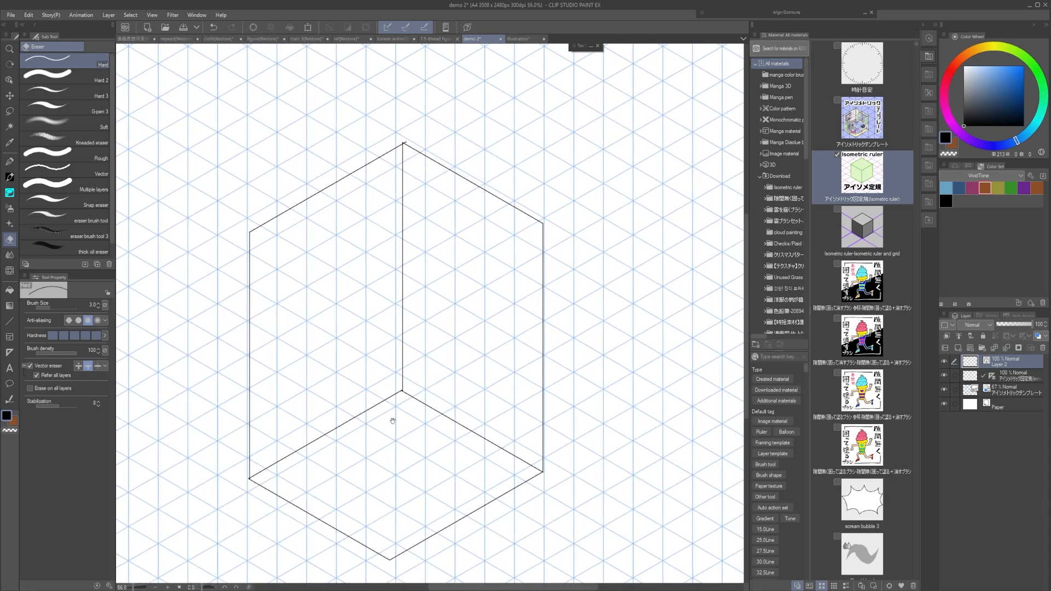
left_click_drag(393, 421, 392, 446)
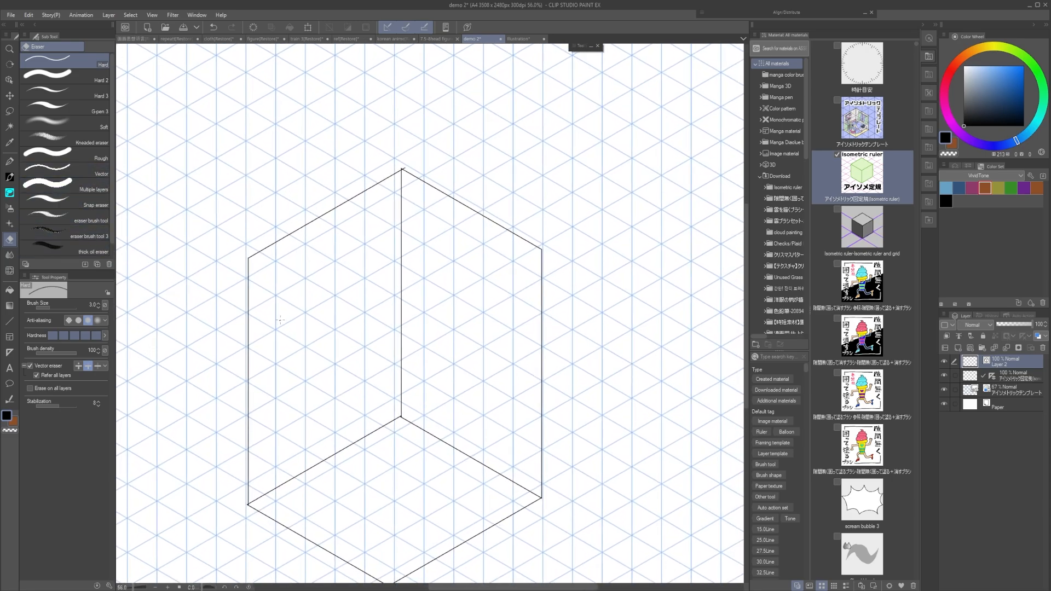
left_click_drag(332, 316, 340, 319)
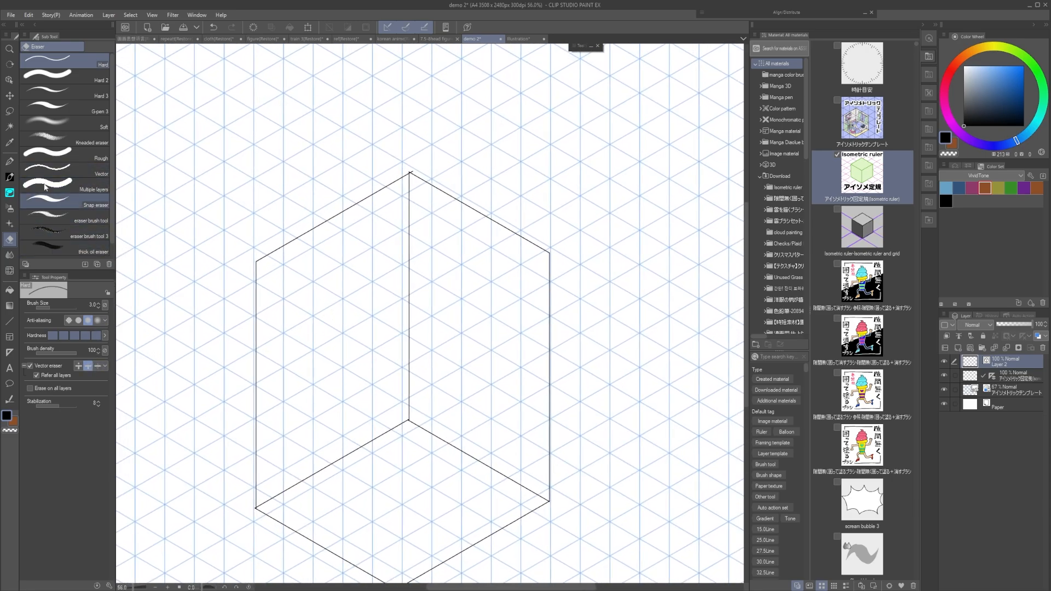
Open the Shortcut Settings for menu commands and close them without making changes.
left_click(10, 15)
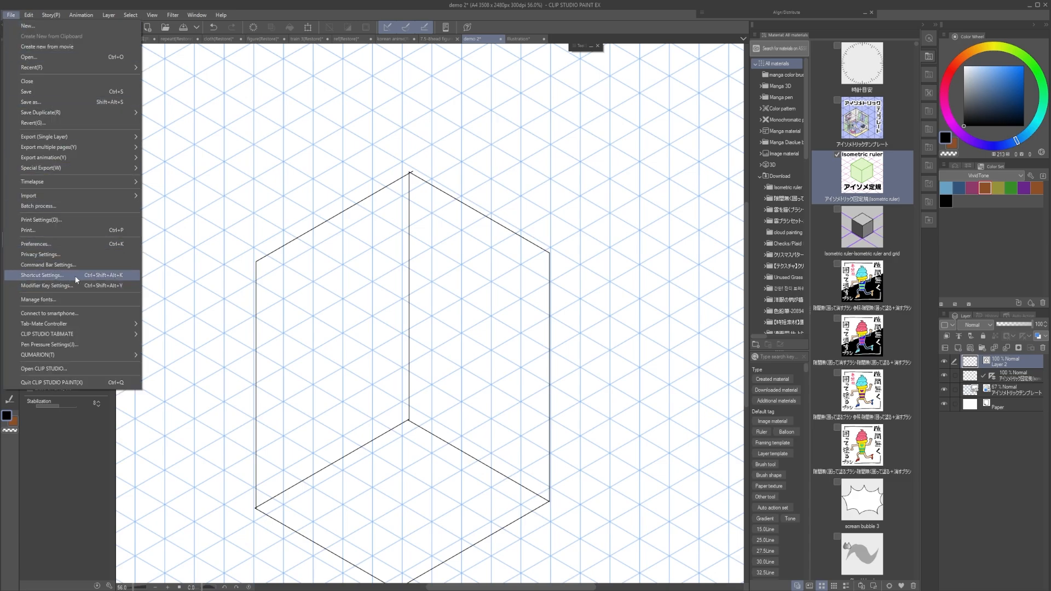
left_click(59, 277)
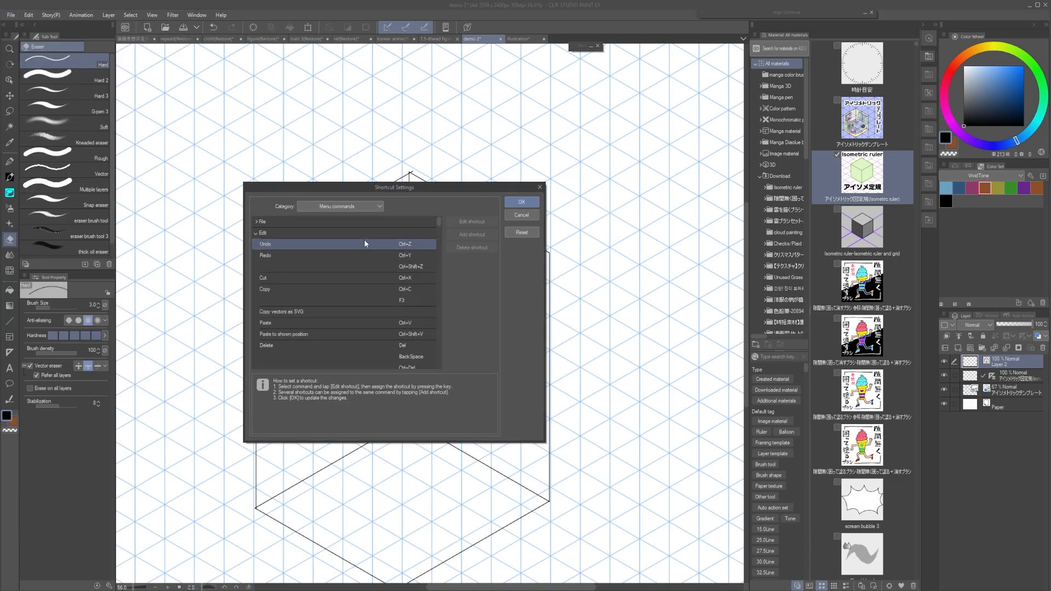
left_click(540, 188)
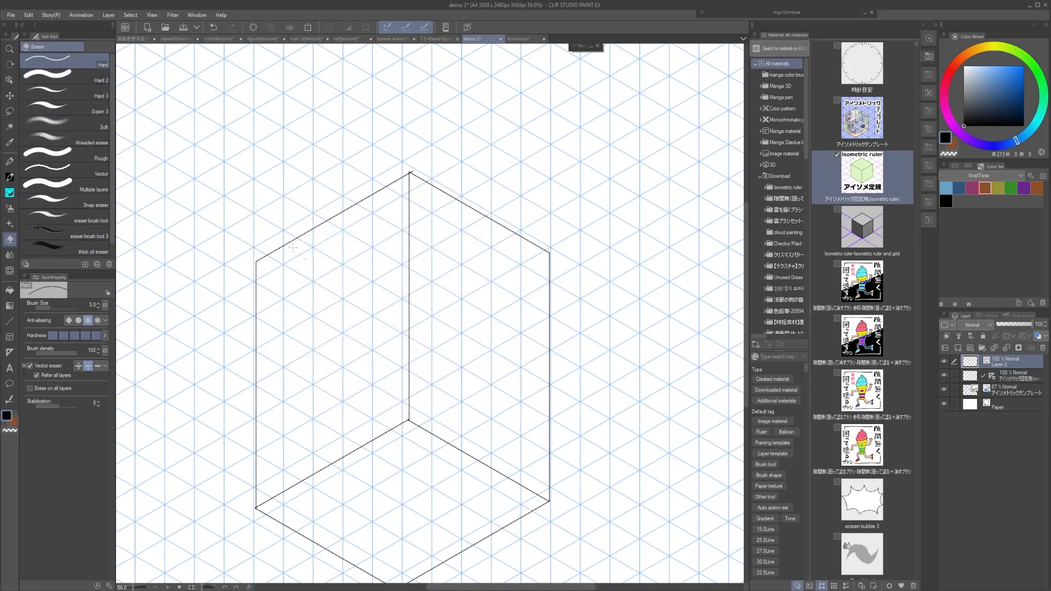
Align the endpoints of the walls' top edges with the central vertical edge at the upper inner corner.
left_click_drag(370, 334, 349, 310)
key("ctrl+z")
left_click_drag(354, 193, 380, 224)
left_click_drag(488, 141, 474, 193)
left_click_drag(473, 193, 505, 206)
left_click(496, 161, "ctrl")
left_click(546, 199, "ctrl")
left_click(532, 206, "ctrl")
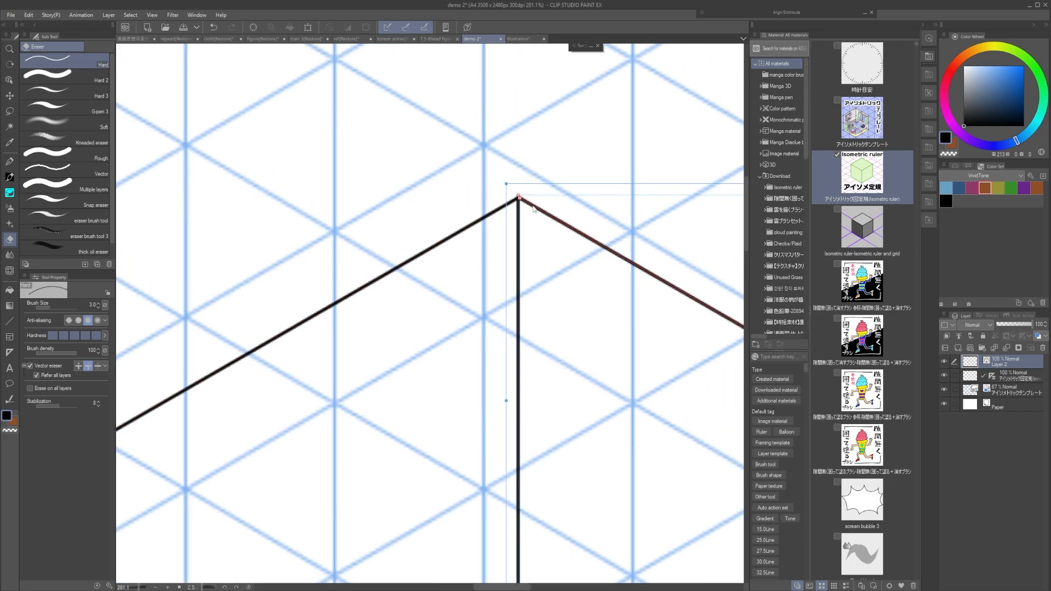
Clean up the stray line end where the vertical and floor edges meet at the inner floor corner.
scroll(533, 216, "down", 4)
left_click_drag(513, 549, 555, 340)
left_click(499, 311, "ctrl")
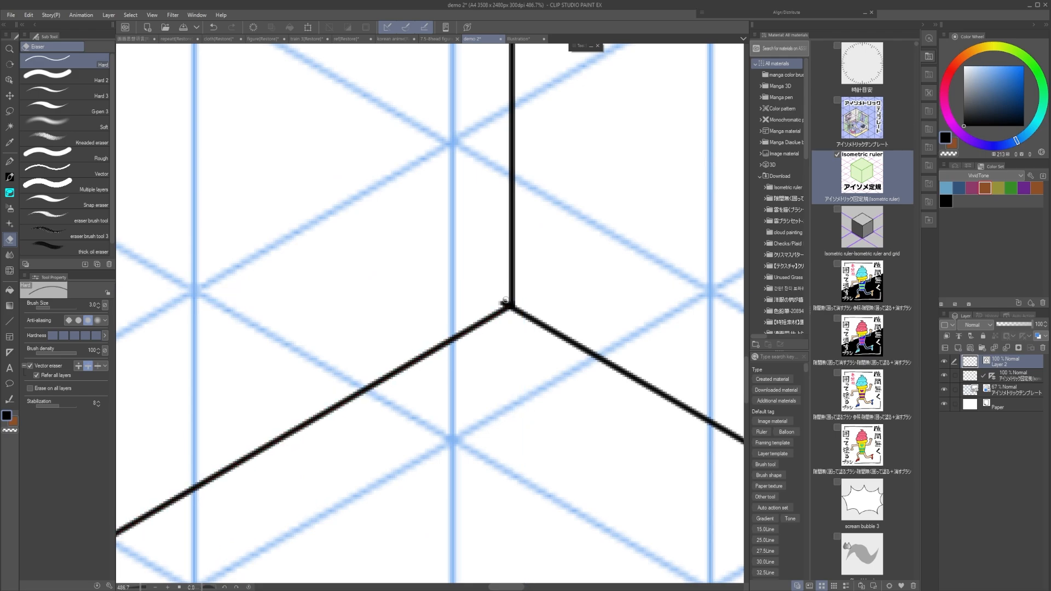
left_click_drag(506, 298, 476, 286)
left_click_drag(499, 269, 449, 361)
Clear the layer and draw a vertical corner line with two base lines running down-left and down-right from its lower end.
key("u")
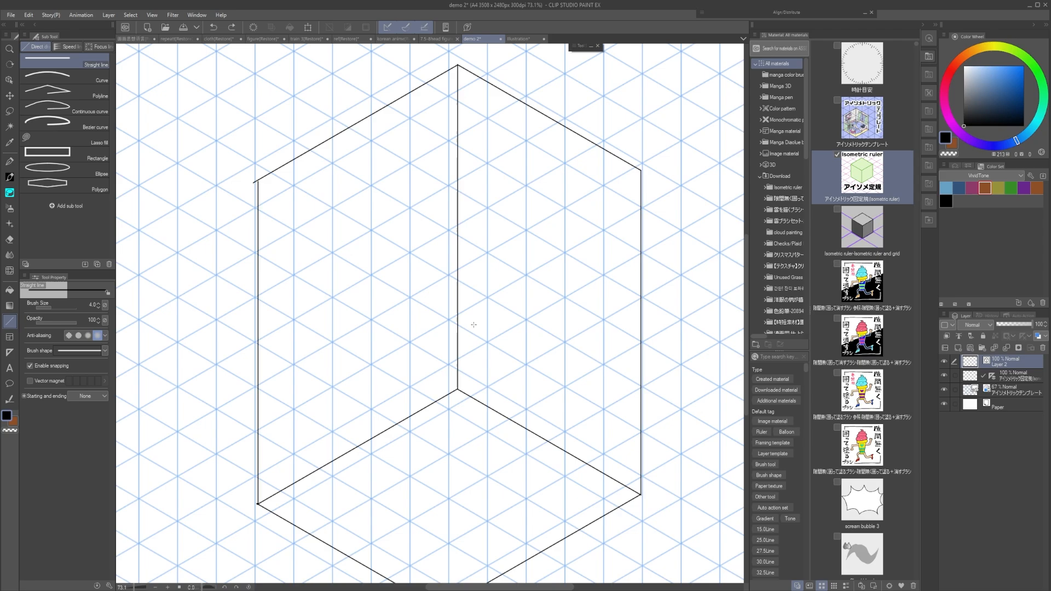
key("Delete")
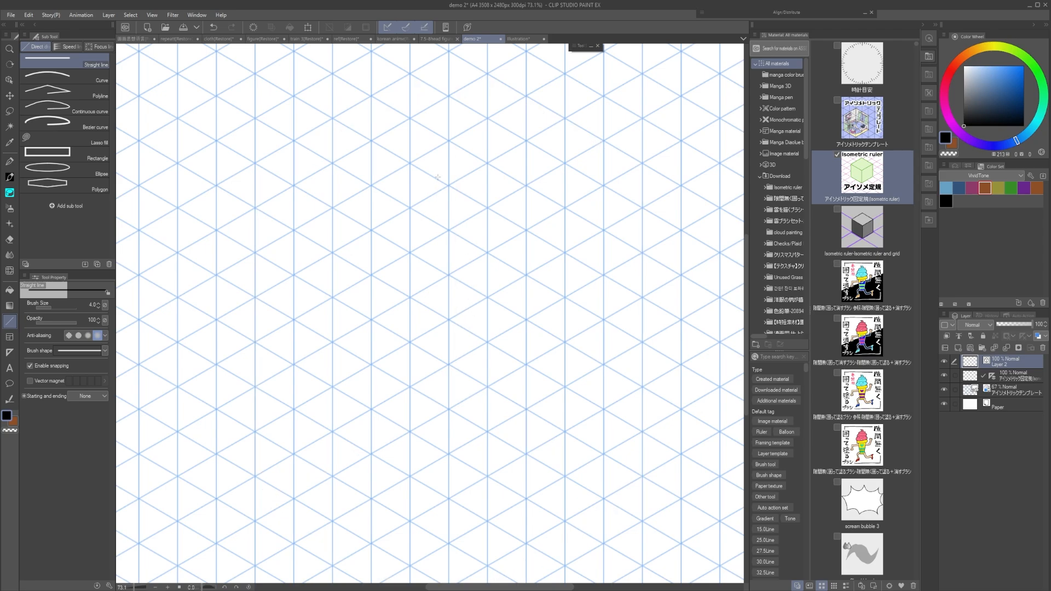
mouse_move(449, 137)
left_mouse_down()
mouse_move(449, 342)
mouse_move(307, 403)
left_mouse_up()
left_click_drag(449, 348, 582, 417)
key("ctrl+z")
mouse_move(451, 344)
left_mouse_down()
mouse_move(531, 390)
mouse_move(568, 427)
left_mouse_up()
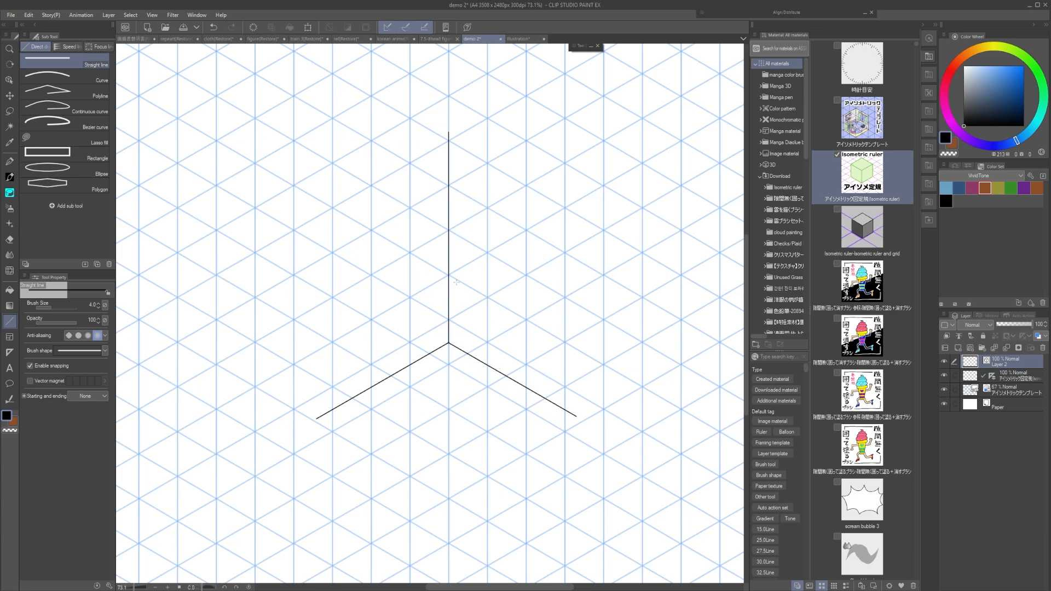
Duplicate the right base line at the corner's top and the vertical line at its outer end to form the right wall.
left_click(489, 366, "ctrl")
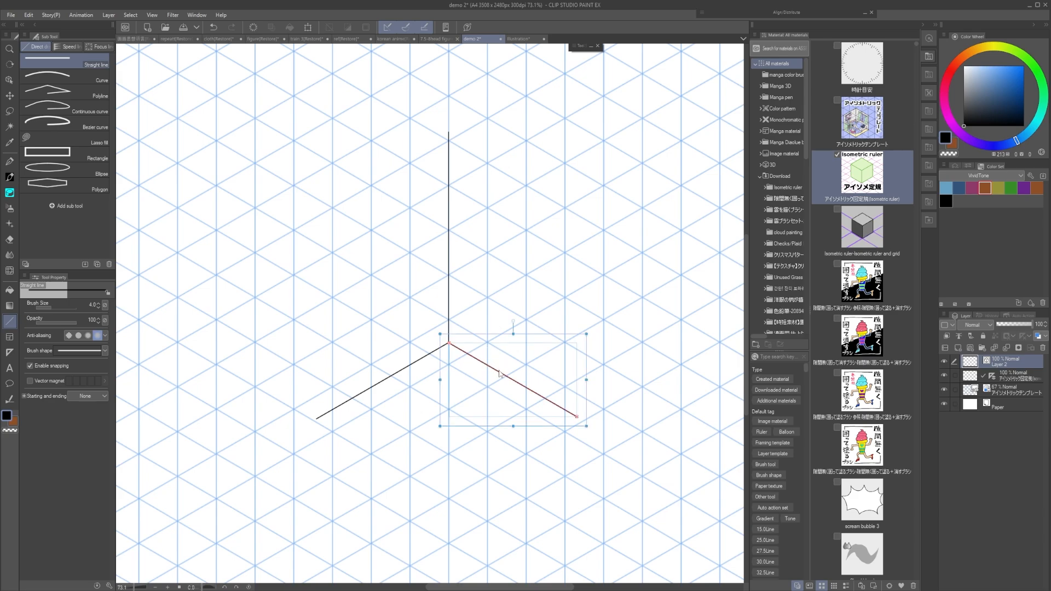
left_click_drag(500, 373, 499, 163)
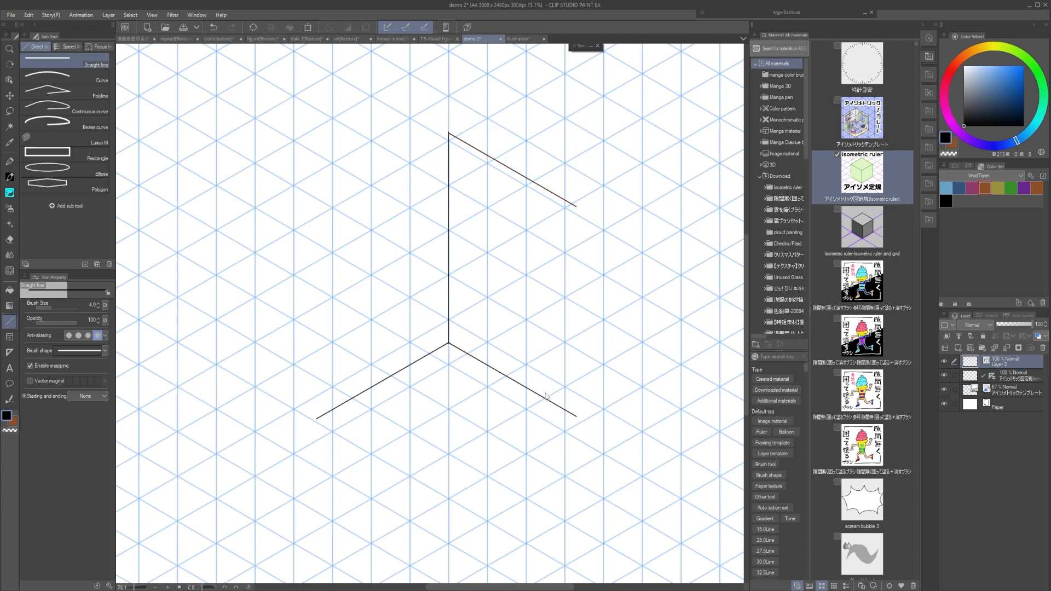
left_click(449, 262, "ctrl")
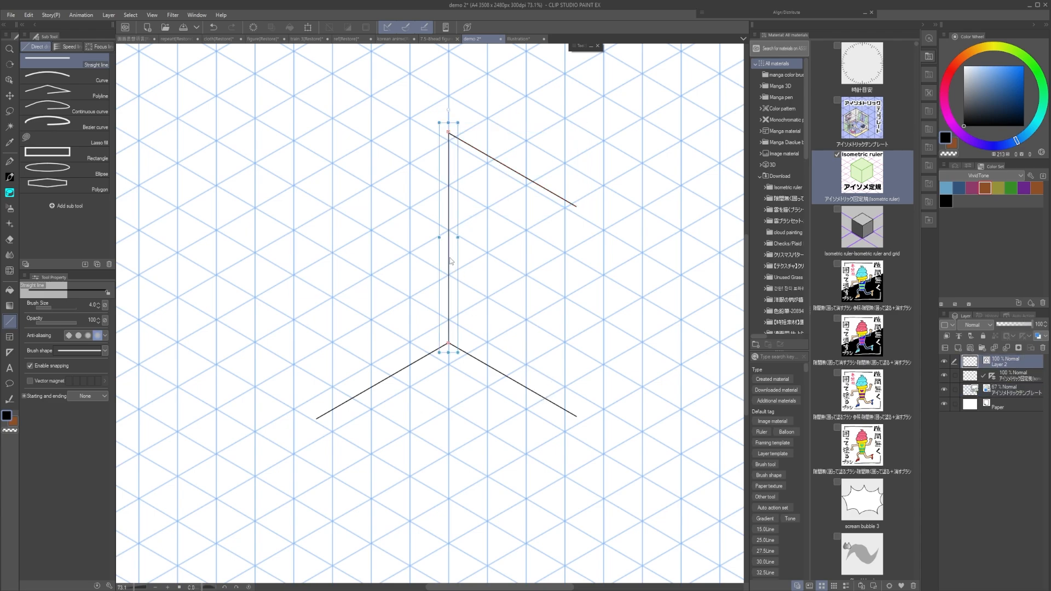
left_click_drag(451, 261, 579, 336)
Duplicate the left base line at the corner's top and the vertical line at its outer end to form the left wall.
left_click(425, 357, "ctrl")
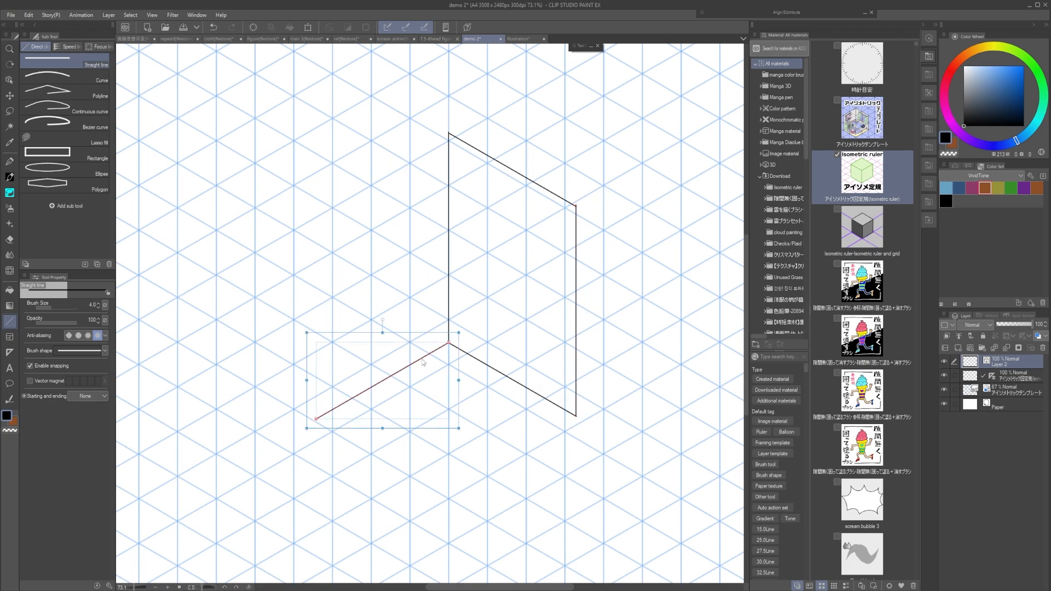
left_click_drag(427, 356, 430, 148)
left_click(449, 191, "ctrl")
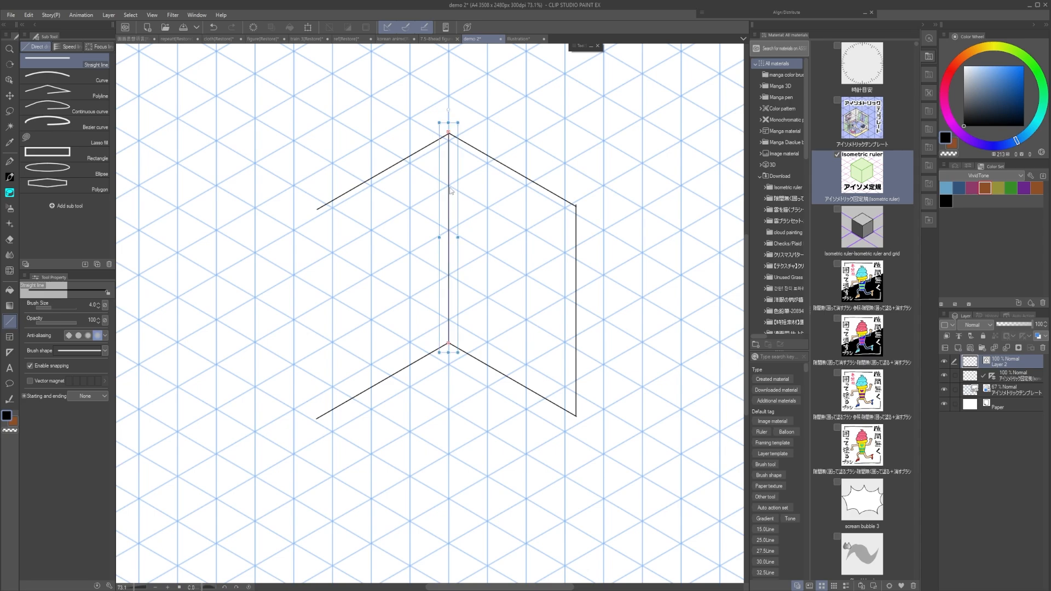
left_click_drag(450, 198, 319, 276)
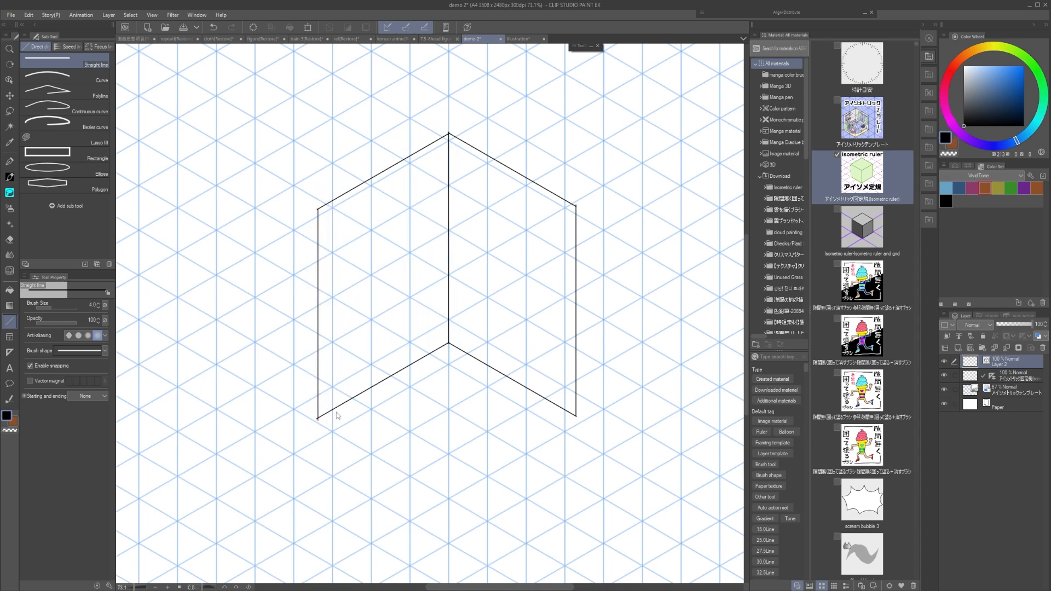
Duplicate the two base lines to the opposite sides of the floor so they meet at a front corner.
left_click(526, 391, "ctrl")
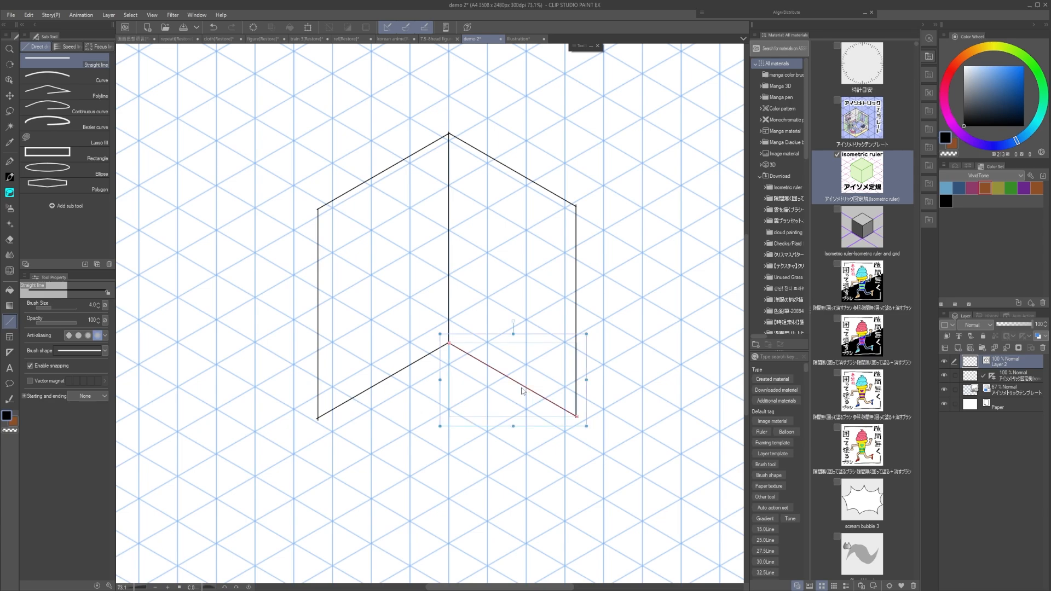
left_click_drag(529, 393, 398, 466)
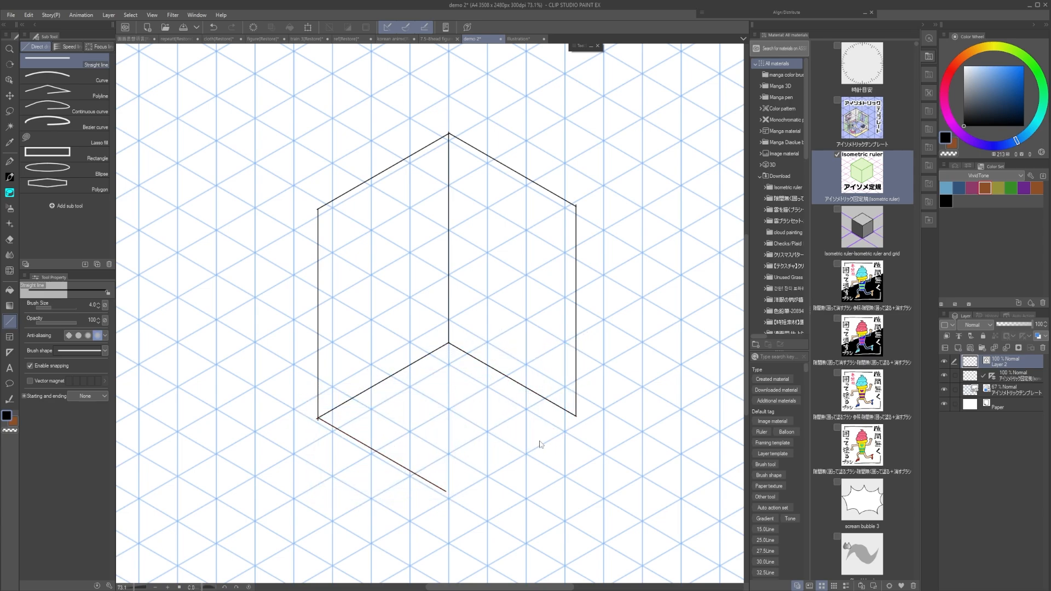
left_click(399, 375)
left_click_drag(400, 379, 527, 450)
Trim the overshooting line ends at the floor's front corner and the left wall's upper outer corner with the vector eraser.
key("e")
mouse_move(324, 414)
left_mouse_down()
mouse_move(359, 423)
mouse_move(322, 430)
mouse_move(346, 396)
left_mouse_up()
left_click_drag(580, 526, 255, 332)
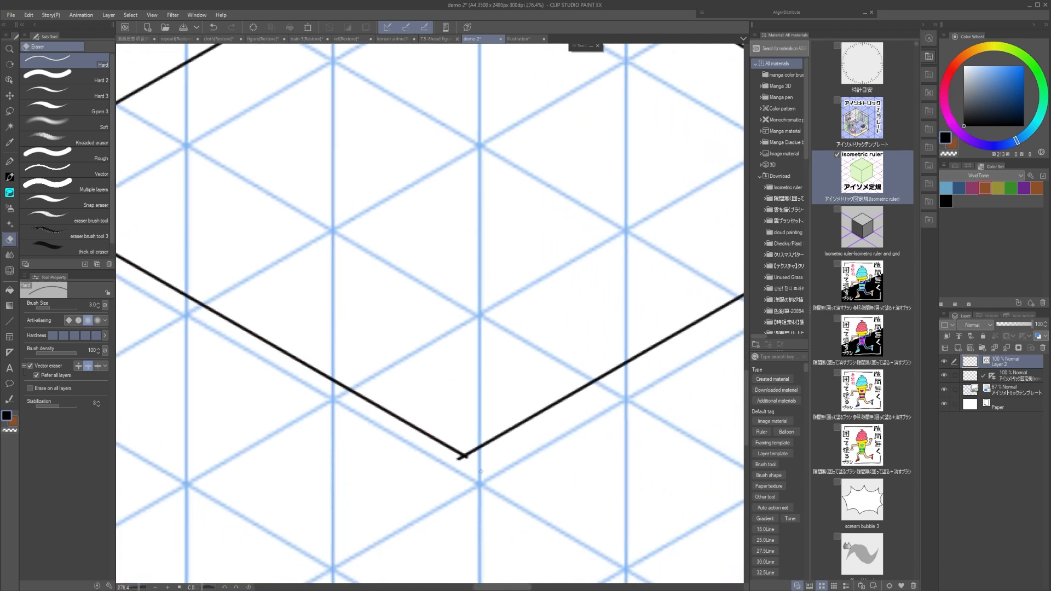
scroll(466, 459, "down", 2)
mouse_move(460, 342)
left_mouse_down()
mouse_move(581, 352)
mouse_move(542, 345)
left_mouse_up()
mouse_move(472, 273)
left_mouse_down()
mouse_move(523, 325)
mouse_move(548, 333)
mouse_move(508, 318)
left_mouse_up()
left_click_drag(545, 329, 504, 331)
left_click_drag(476, 344, 541, 250)
left_click_drag(299, 385, 330, 399)
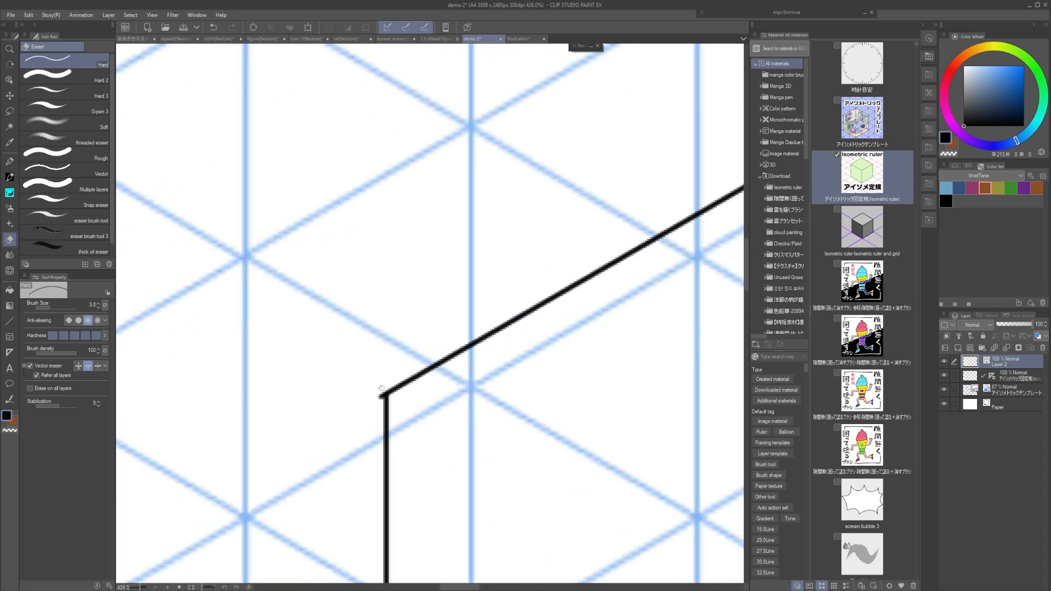
left_click_drag(444, 392, 408, 396)
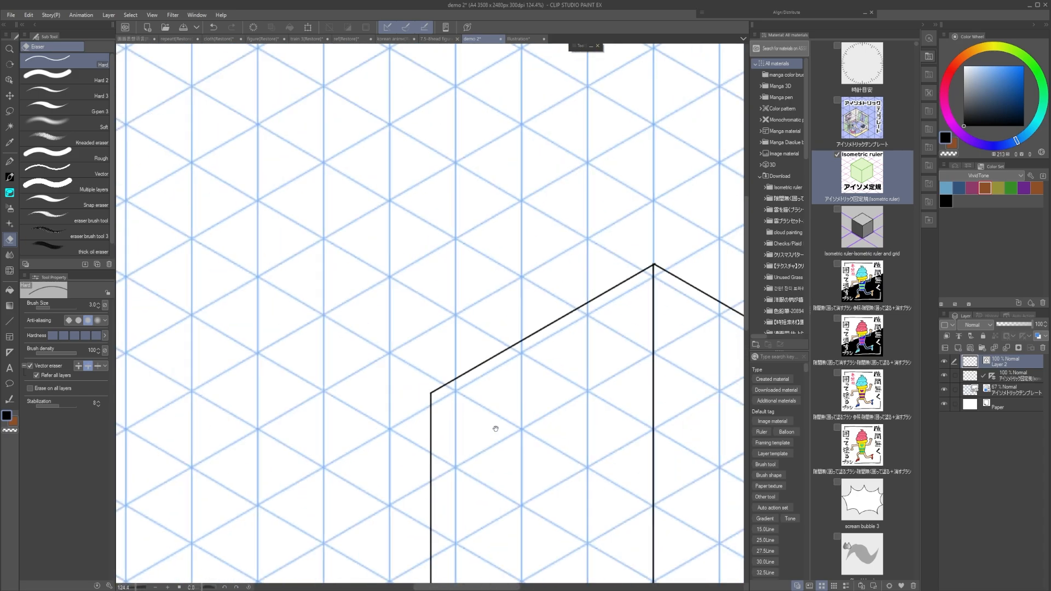
Trim the overshooting line ends at the right wall's lower outer corner with the vector eraser.
left_click_drag(609, 539, 319, 272)
left_click_drag(552, 460, 496, 429)
left_click_drag(542, 456, 602, 459)
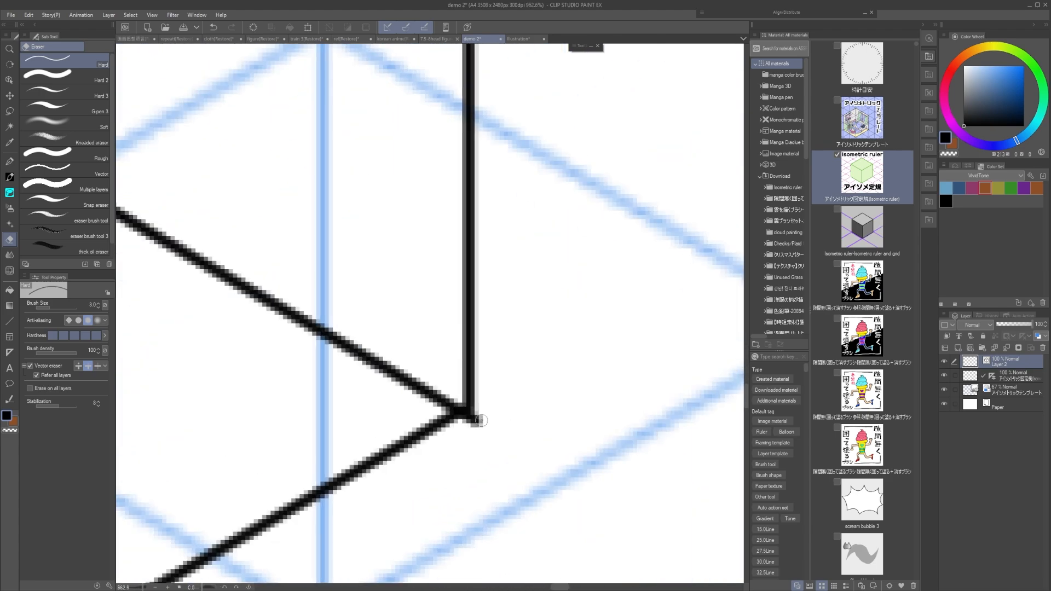
left_click_drag(487, 414, 459, 445)
mouse_move(463, 436)
left_mouse_down()
mouse_move(492, 430)
mouse_move(448, 429)
mouse_move(460, 445)
left_mouse_up()
left_click_drag(441, 412, 447, 399)
Switch to the straight line tool and examine the snapping options, including Snap to control points.
key("u")
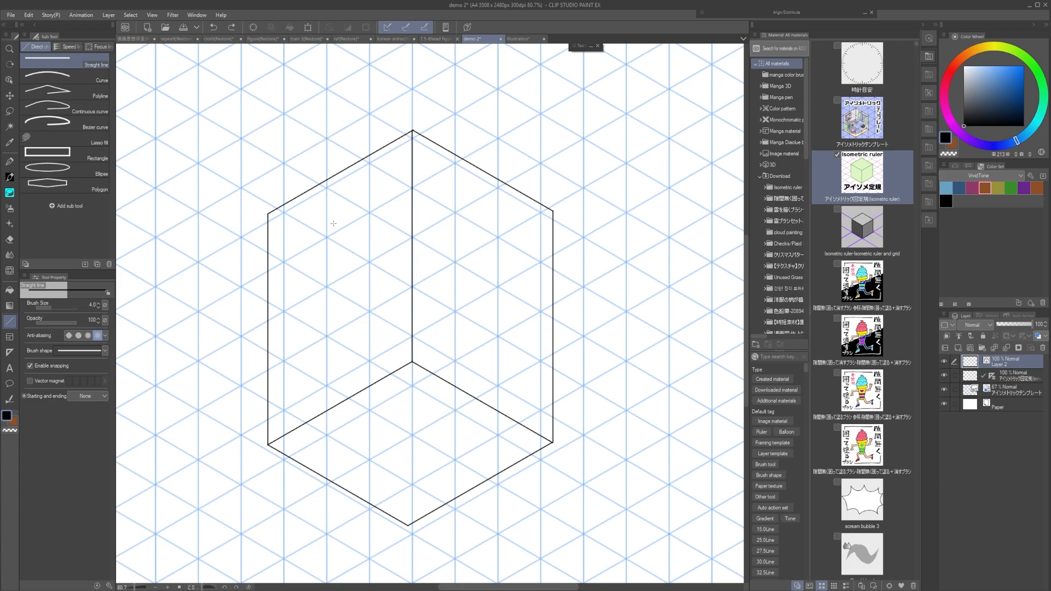
left_click(152, 14)
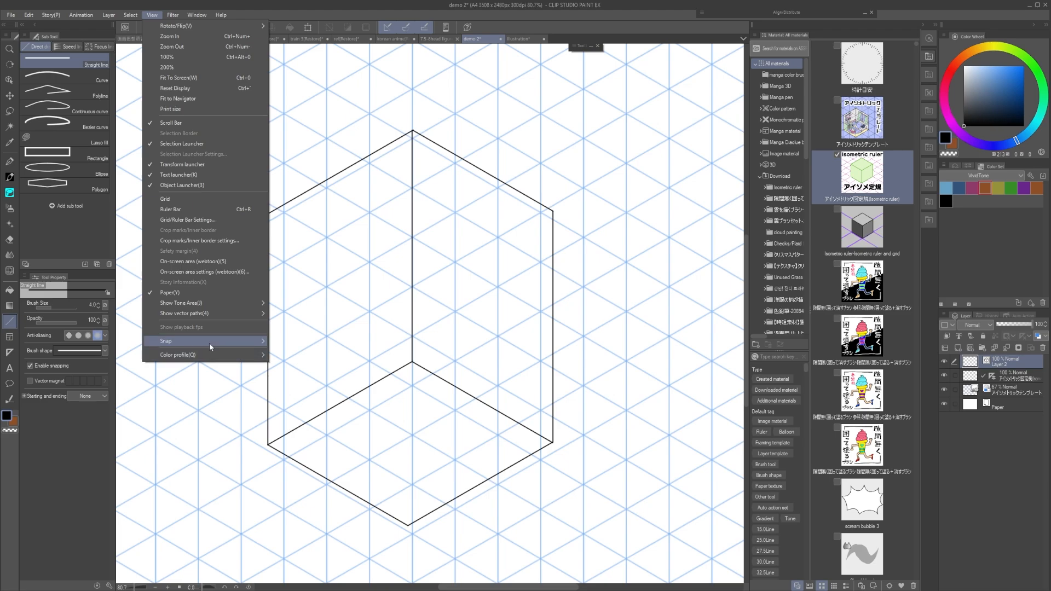
mouse_move(207, 340)
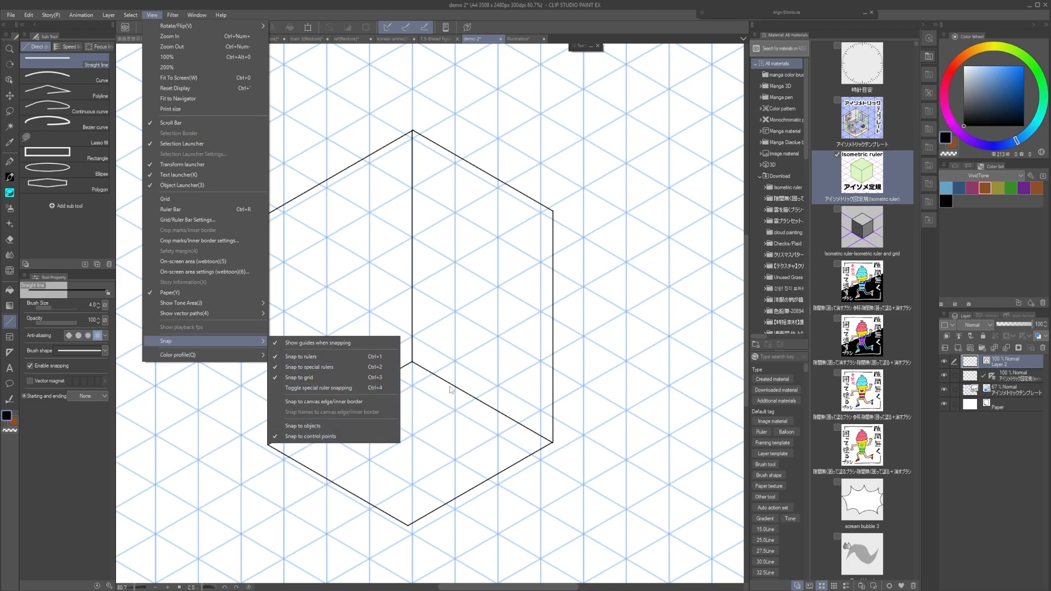
left_click(470, 353)
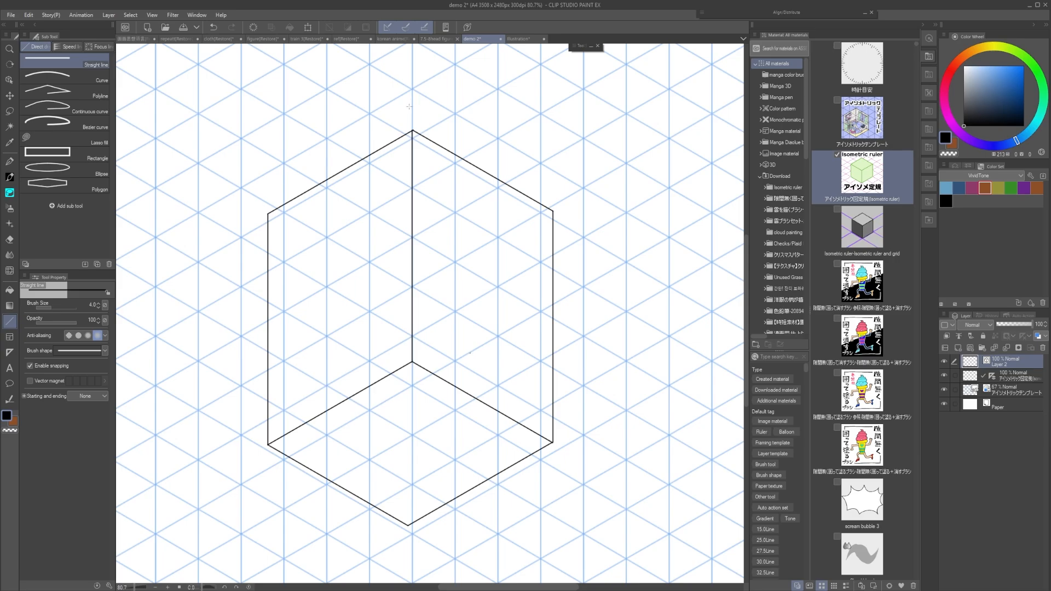
Draw a vertical line and an up-right diagonal beside the room, and snap the diagonal's lower end to the vertical's top.
left_click_drag(344, 173, 385, 247)
mouse_move(244, 162)
left_mouse_down()
mouse_move(291, 172)
mouse_move(291, 324)
left_mouse_up()
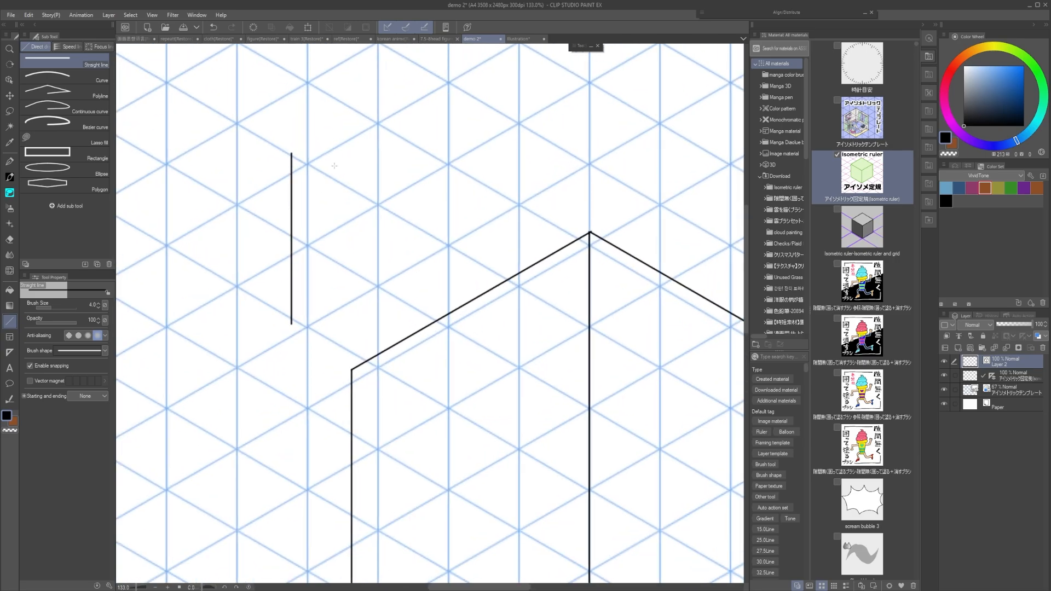
left_click_drag(300, 150, 459, 59)
left_click_drag(306, 151, 310, 227)
mouse_move(310, 227)
left_mouse_down()
mouse_move(352, 227)
mouse_move(273, 233)
left_mouse_up()
left_click(315, 220, "ctrl")
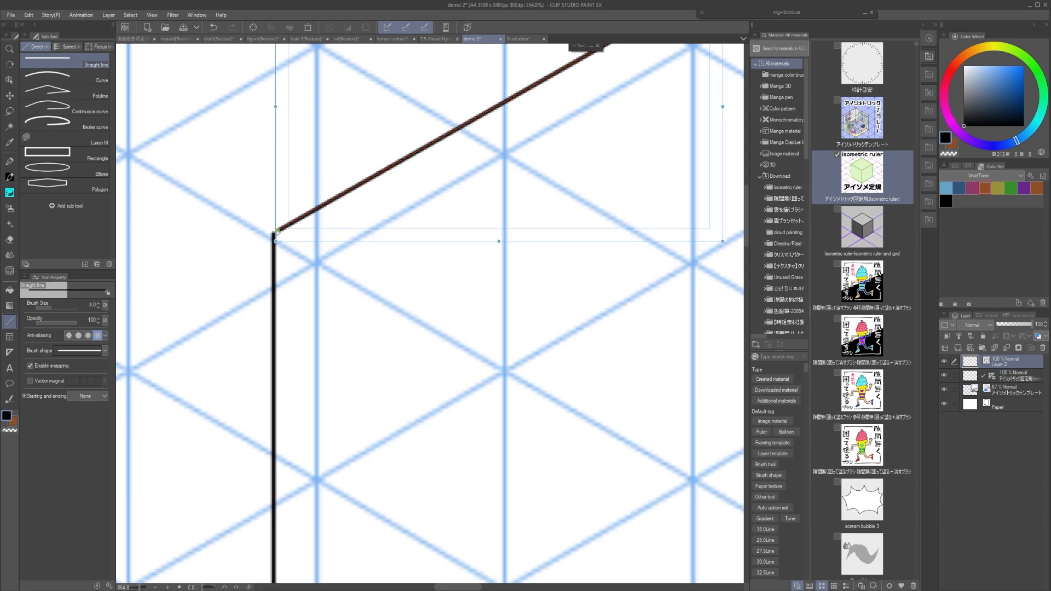
scroll(274, 234, "up", 2)
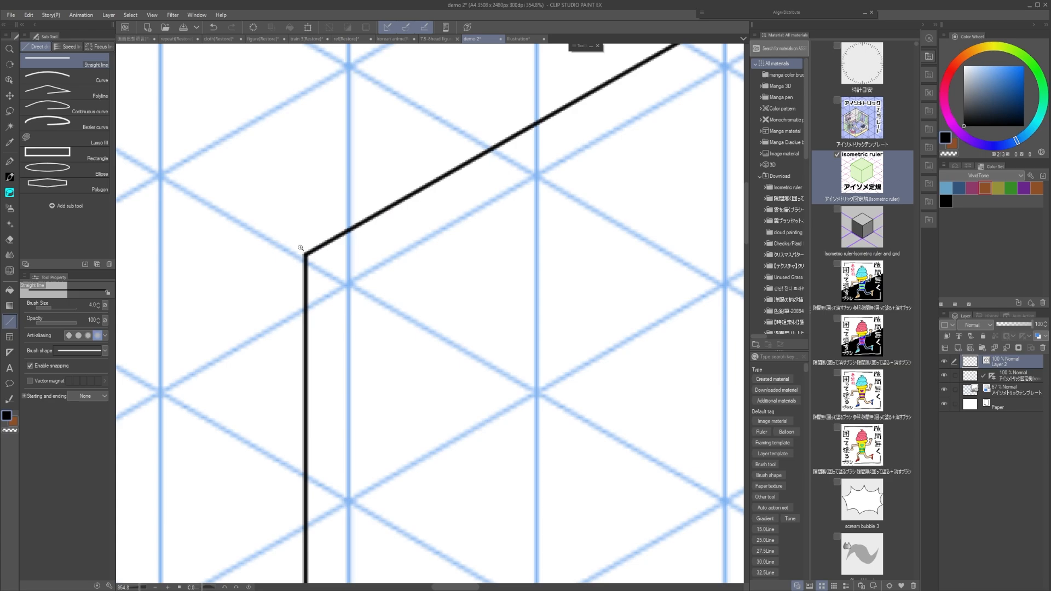
scroll(317, 254, "up", 1)
left_click_drag(311, 265, 313, 264)
scroll(340, 265, "down", 4)
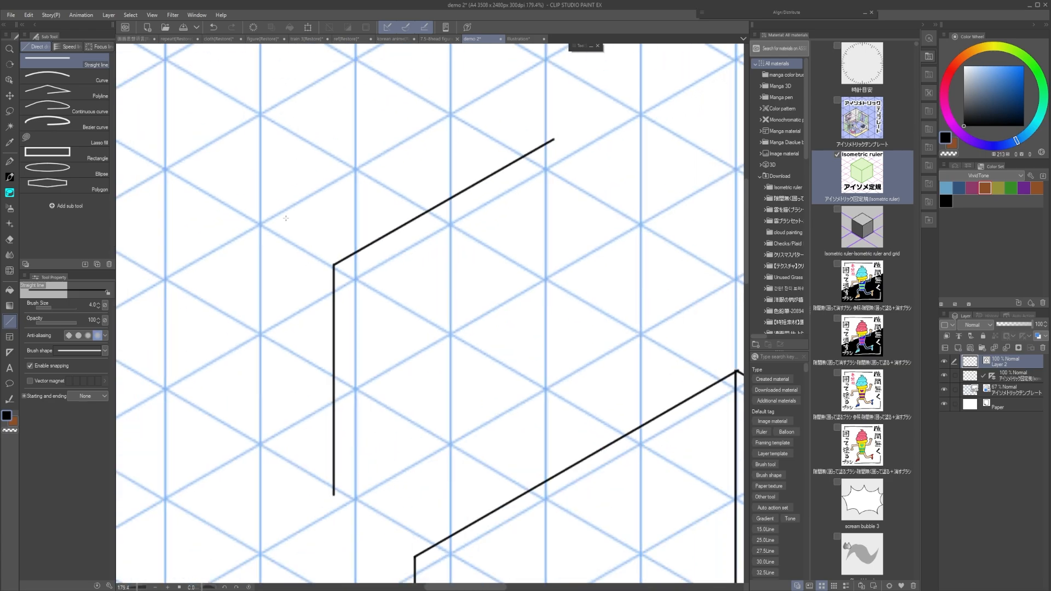
Draw a second vertical line with a down-right diagonal beside it, and snap the diagonal's end onto the vertical's top.
left_click_drag(260, 188, 260, 349)
left_click_drag(254, 290, 277, 343)
left_click_drag(194, 234, 269, 276)
scroll(246, 242, "up", 3)
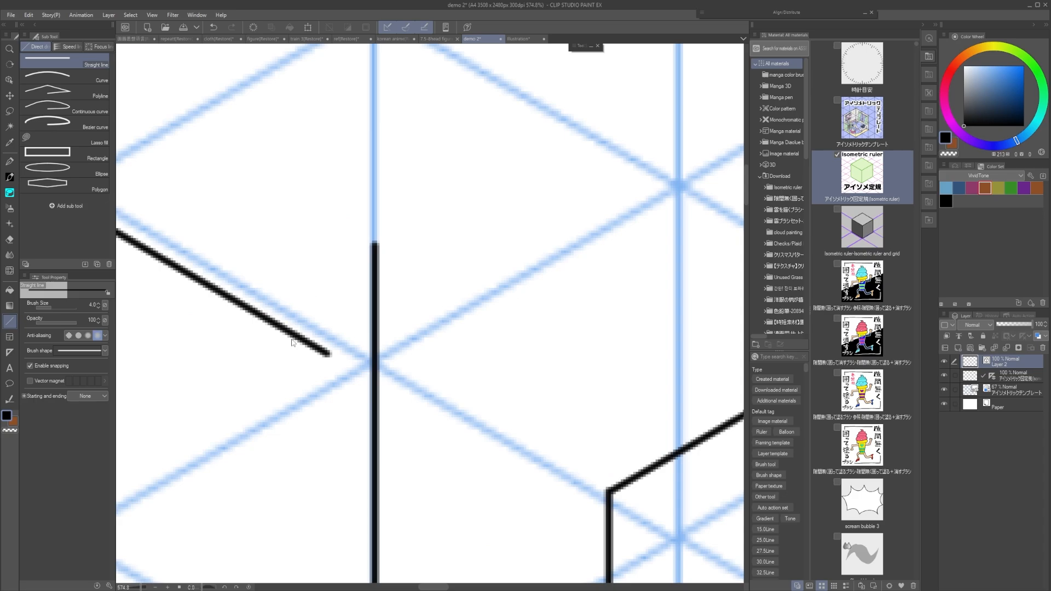
mouse_move(293, 340)
left_mouse_down()
mouse_move(330, 203)
mouse_move(374, 248)
left_mouse_up()
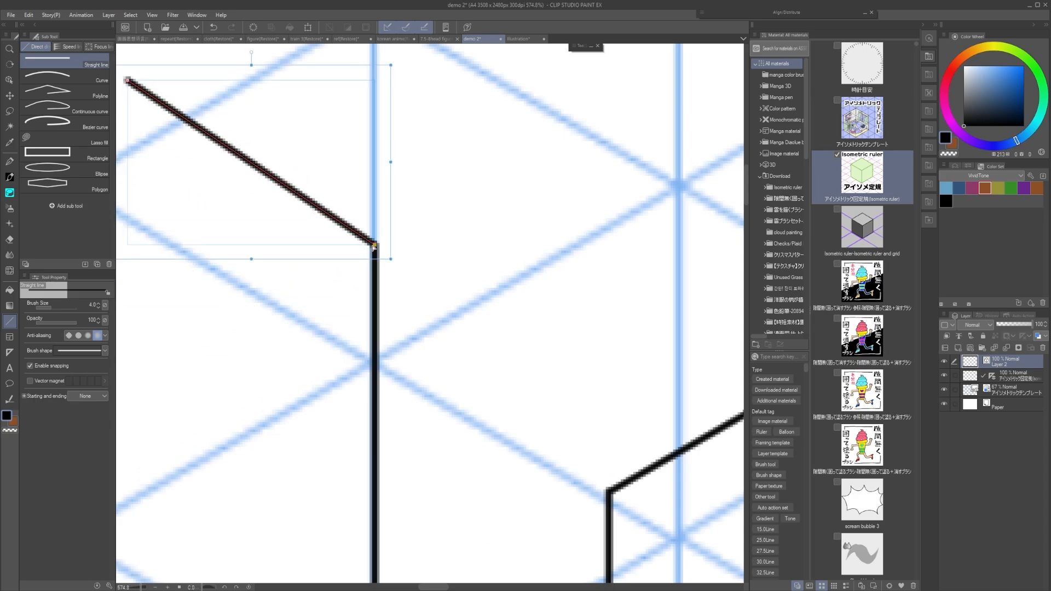
scroll(373, 247, "down", 4)
Draw a third, shorter vertical line with a diagonal running down-right from its upper endpoint.
scroll(329, 208, "up", 2)
mouse_move(256, 275)
left_mouse_down()
mouse_move(256, 430)
mouse_move(278, 357)
left_mouse_up()
scroll(278, 201, "up", 4)
mouse_move(290, 208)
left_mouse_down()
mouse_move(377, 258)
mouse_move(263, 209)
left_mouse_up()
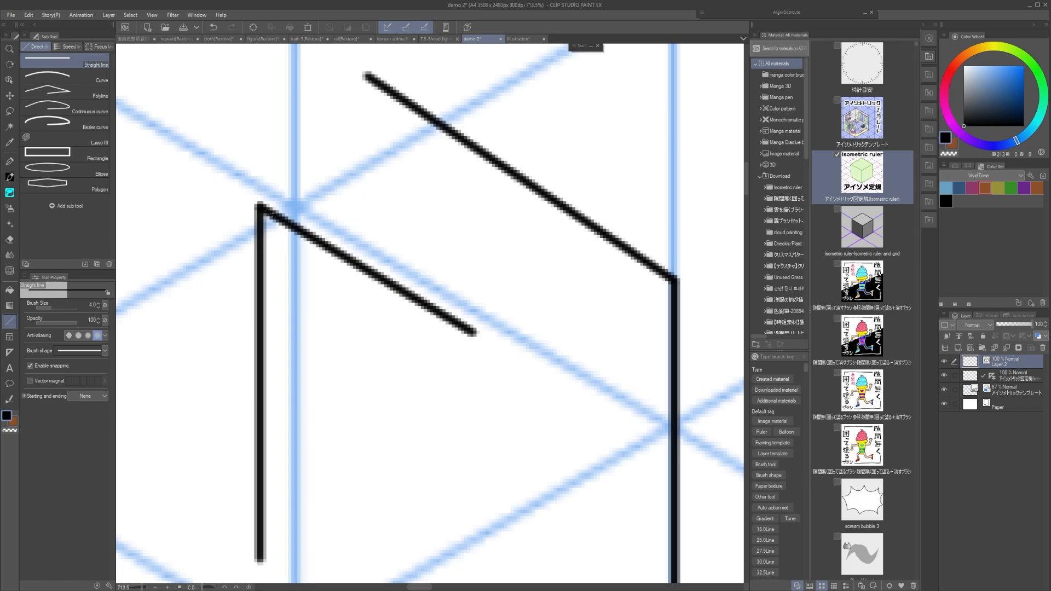
scroll(304, 226, "down", 8)
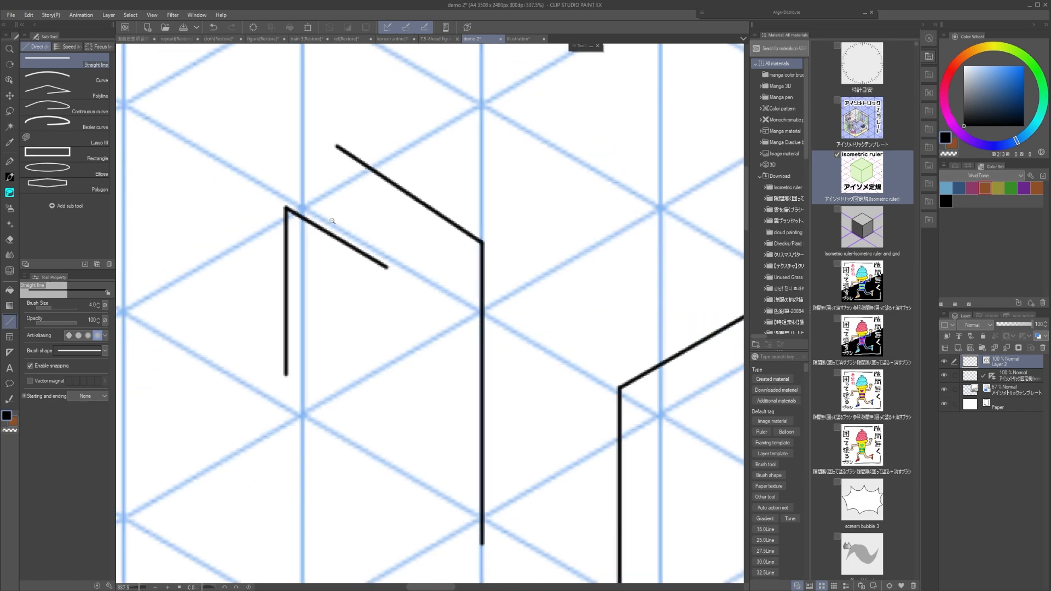
scroll(314, 235, "down", 4)
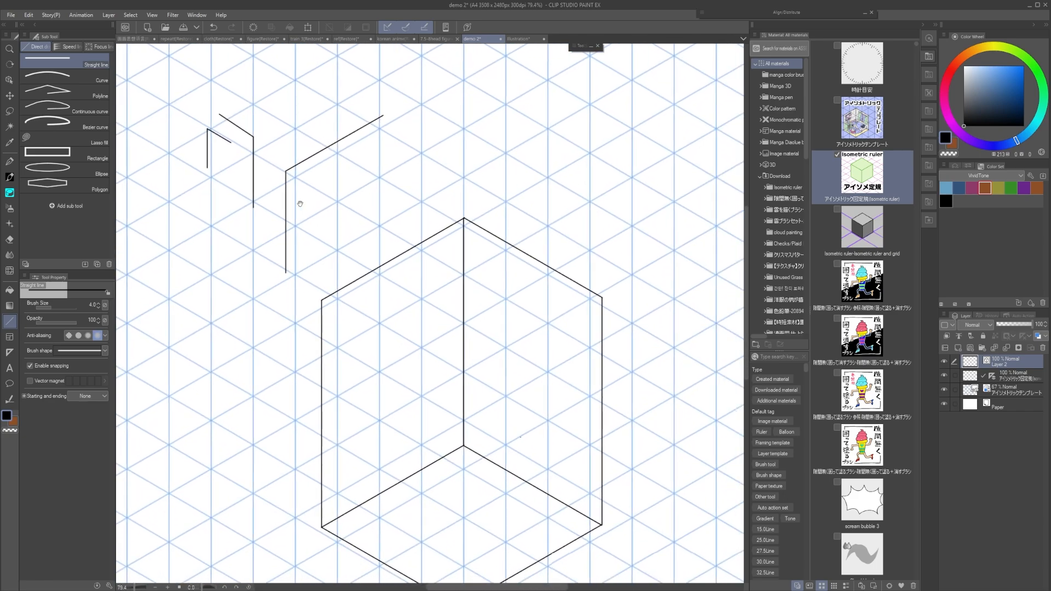
left_click_drag(319, 191, 312, 213)
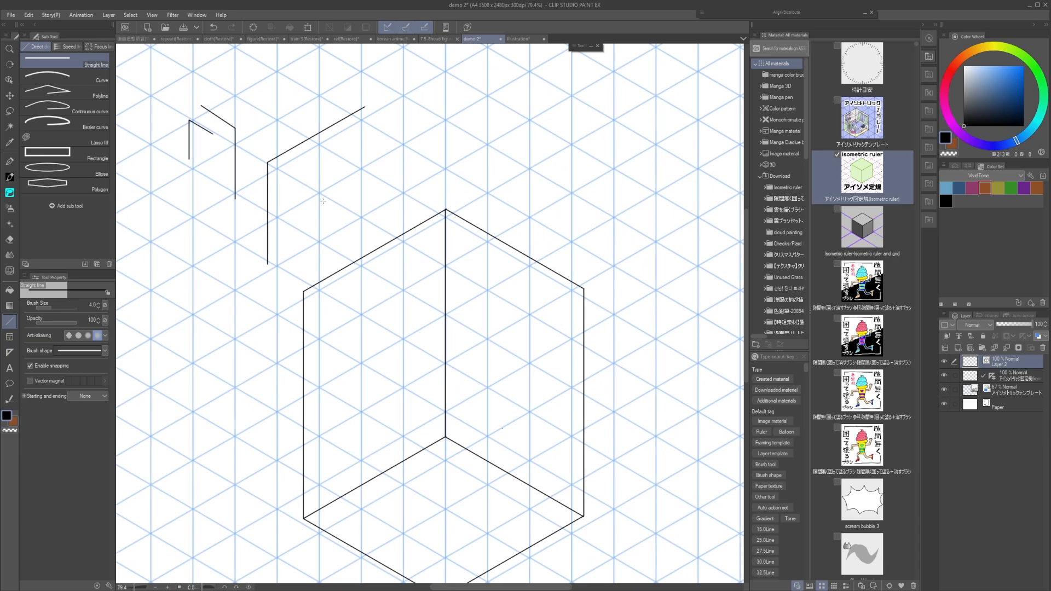
left_click_drag(405, 214, 394, 207)
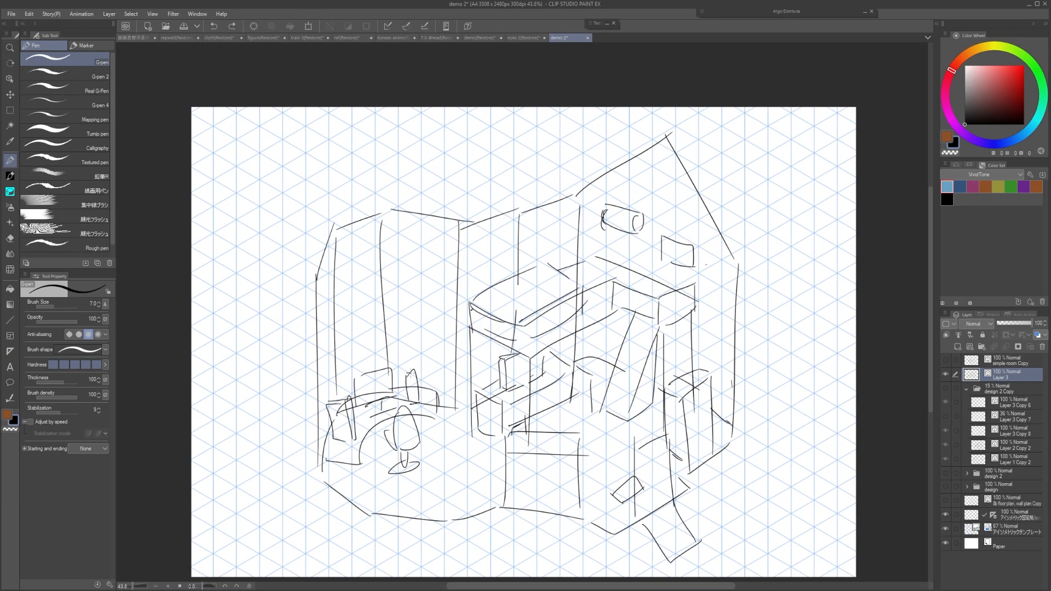
Sketch the front box's bottom edge and small rounded objects beside the furniture near the right wall with the G-pen.
key("p")
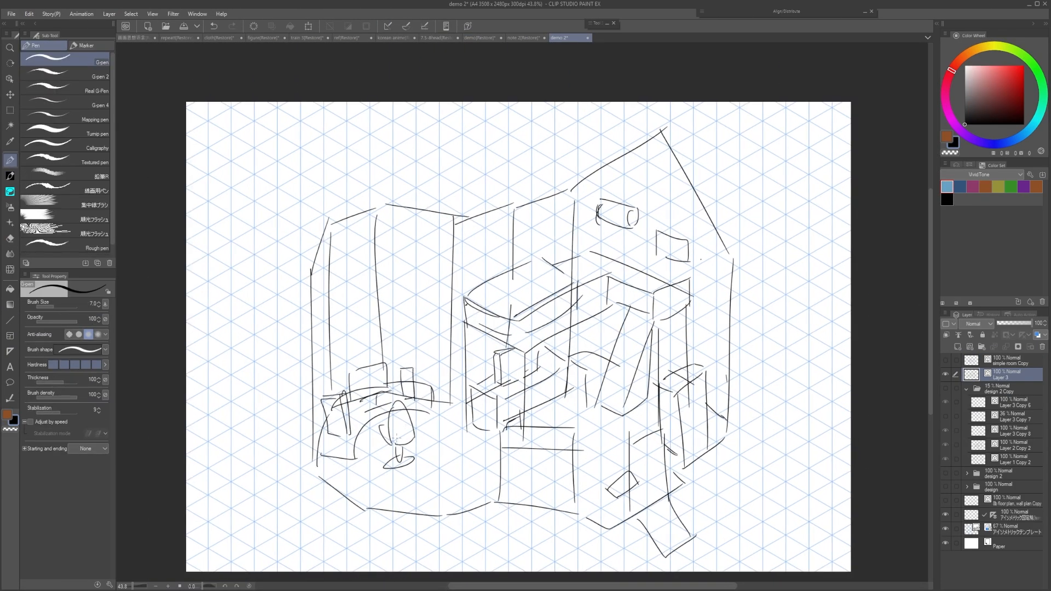
left_click_drag(514, 460, 426, 444)
key("e")
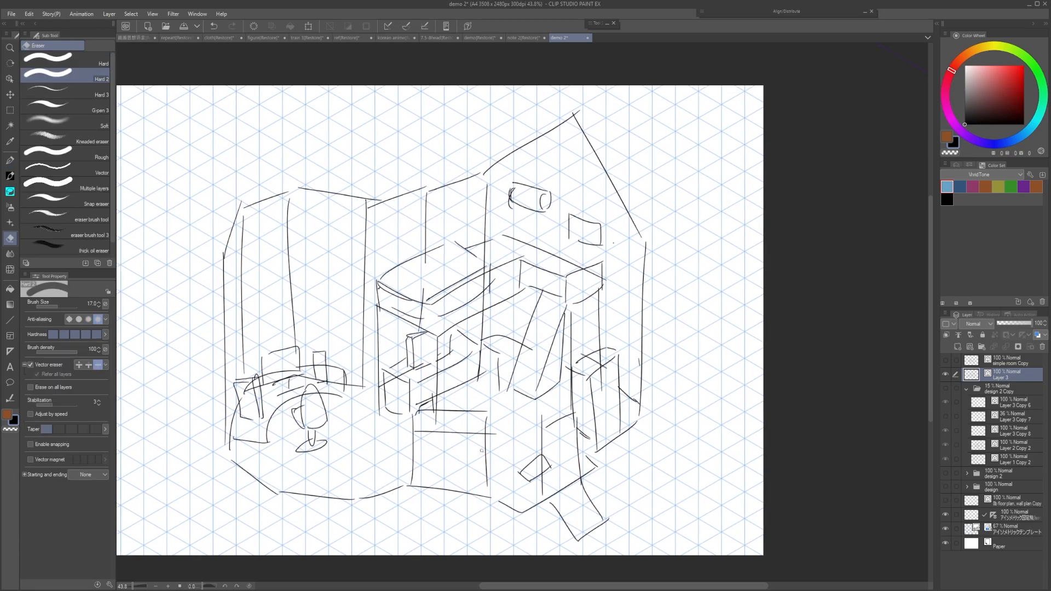
key("p")
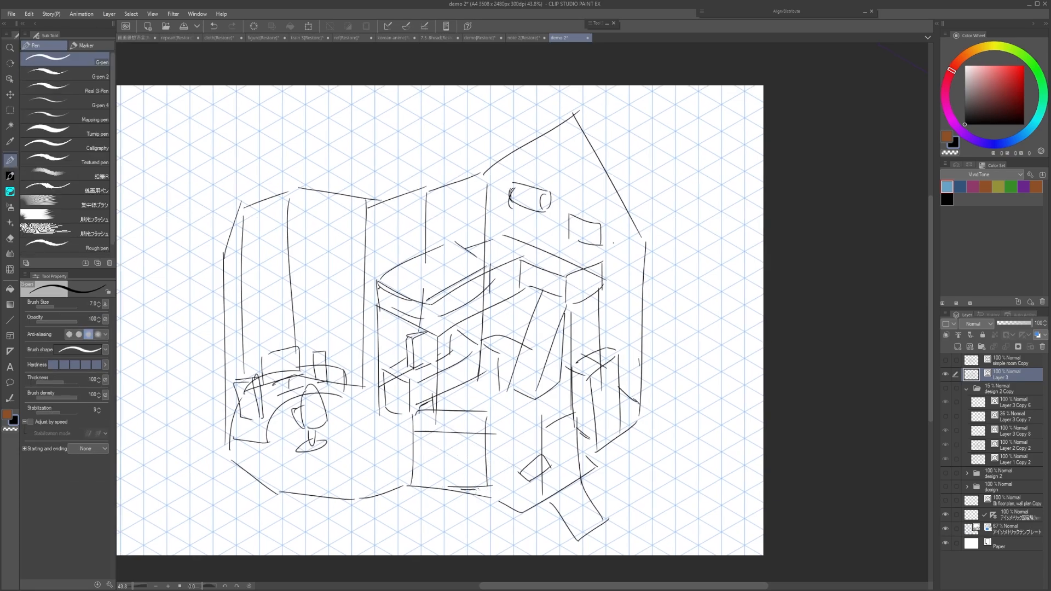
key("ctrl+z")
mouse_move(539, 463)
left_mouse_down()
mouse_move(516, 478)
mouse_move(564, 441)
mouse_move(554, 456)
left_mouse_up()
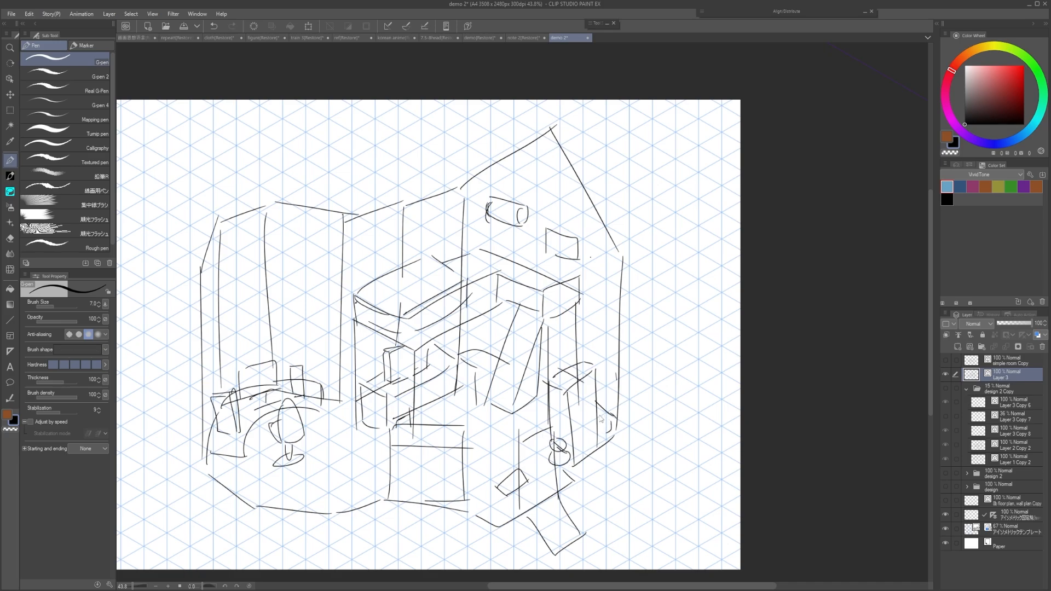
left_click_drag(576, 402, 594, 424)
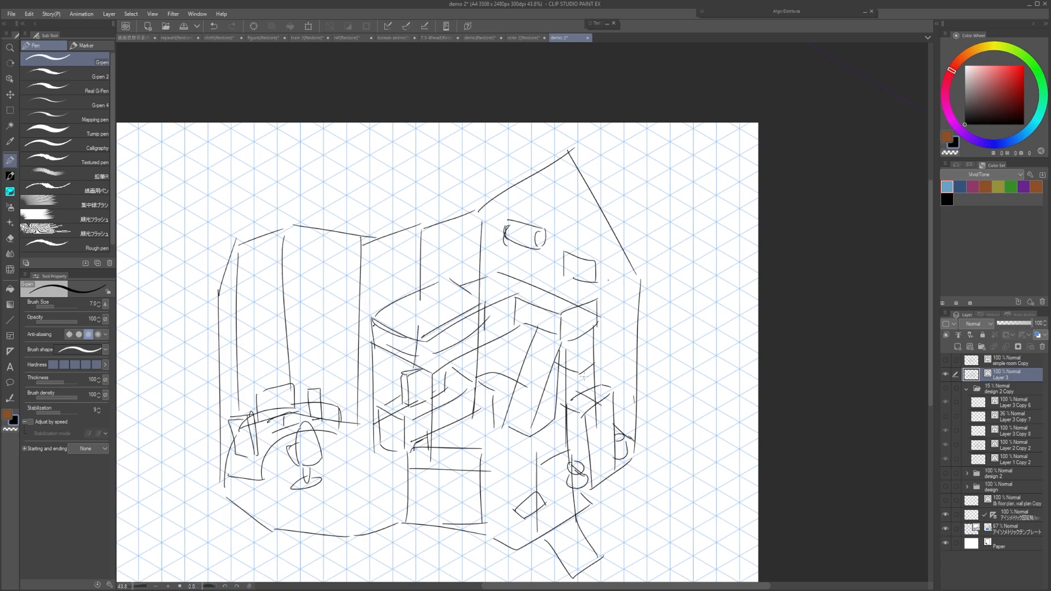
Sketch a small box behind the cabinet by the ladder and erase the overlapping lines around it.
mouse_move(555, 363)
left_mouse_down()
mouse_move(542, 432)
mouse_move(564, 436)
left_mouse_up()
key("ctrl+z")
left_click_drag(568, 357, 593, 364)
key("e")
left_click_drag(544, 431, 568, 437)
key("p")
key("e")
mouse_move(563, 378)
left_mouse_down()
mouse_move(555, 416)
mouse_move(601, 387)
left_mouse_up()
Sketch an upright angular object beside the cabinet along the right wall.
key("p")
mouse_move(588, 359)
left_mouse_down()
mouse_move(609, 389)
mouse_move(593, 382)
left_mouse_up()
key("ctrl+z")
mouse_move(587, 361)
left_mouse_down()
mouse_move(602, 356)
mouse_move(610, 384)
left_mouse_up()
left_click_drag(597, 387, 610, 384)
left_click_drag(610, 385, 608, 419)
mouse_move(550, 398)
left_mouse_down()
mouse_move(602, 394)
mouse_move(674, 414)
left_mouse_up()
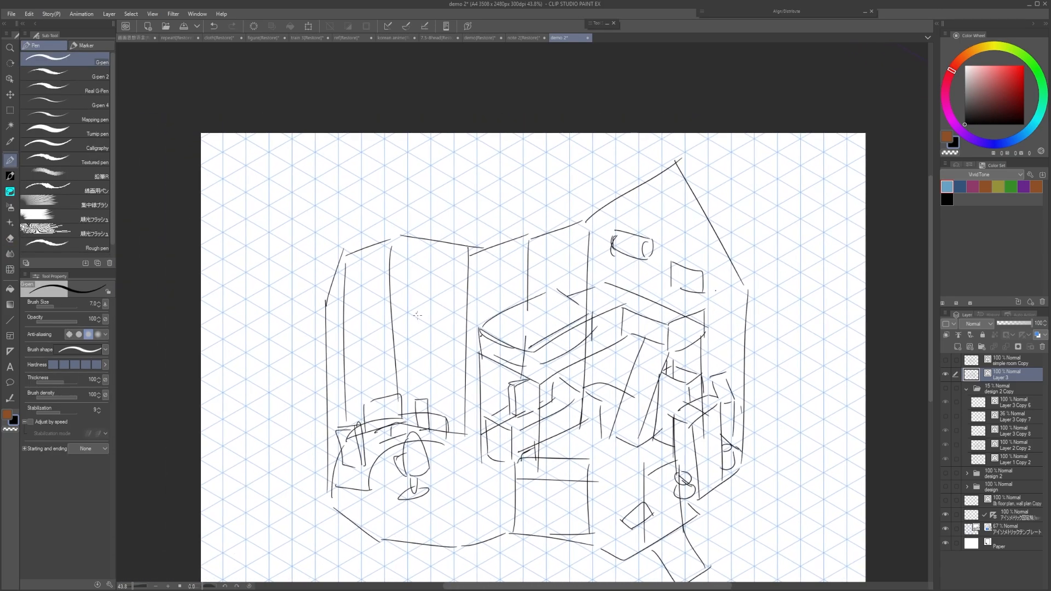
Sketch a rectangular frame and a small oval on the left room's wall panels above the curved desk.
left_click_drag(413, 303, 412, 349)
key("ctrl+z")
mouse_move(410, 300)
left_mouse_down()
mouse_move(443, 309)
mouse_move(441, 350)
left_mouse_up()
left_click_drag(410, 352, 481, 352)
left_click_drag(396, 321, 403, 320)
left_click_drag(472, 327, 421, 348)
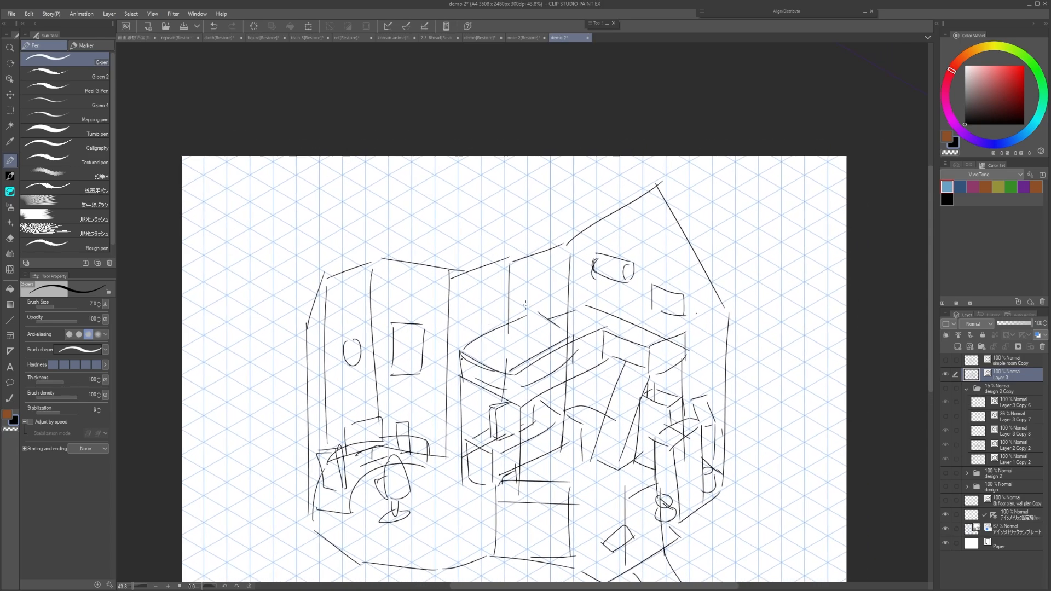
mouse_move(517, 304)
left_mouse_down()
mouse_move(552, 275)
mouse_move(550, 292)
left_mouse_up()
key("ctrl+z")
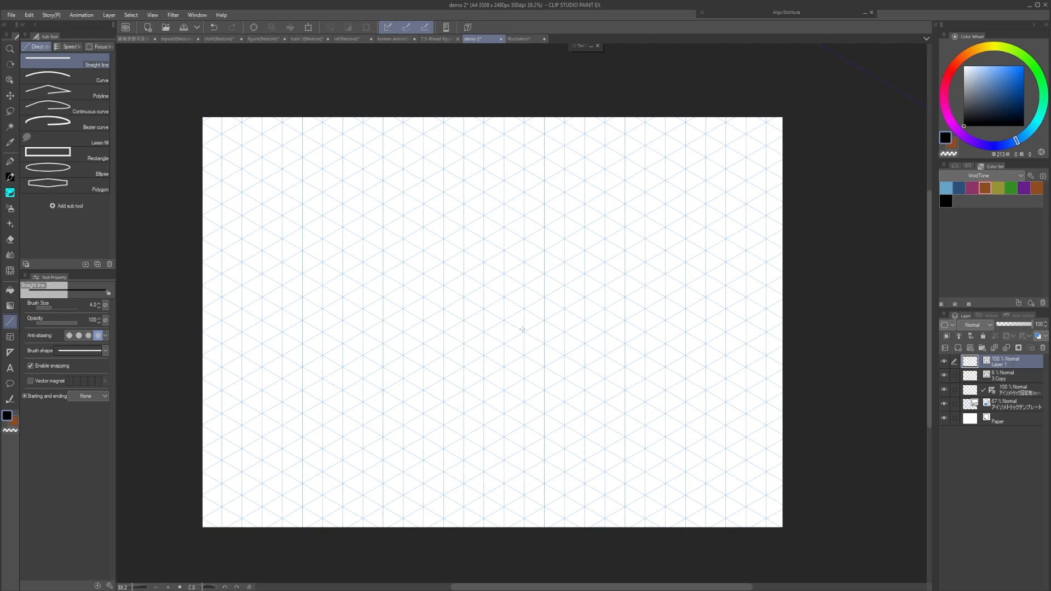
left_click_drag(522, 328, 485, 488)
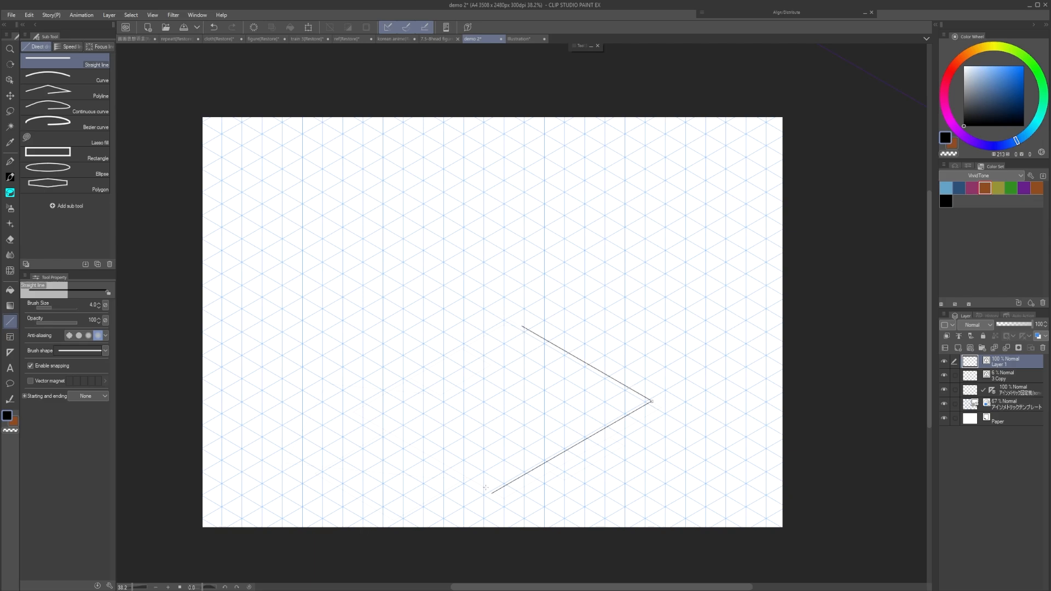
key("ctrl+z")
key("ctrl+z")
Draw a vertical corner line with base lines running down-right and down-left from its lower end, and select the vertical line.
mouse_move(497, 366)
left_mouse_down()
mouse_move(605, 430)
mouse_move(550, 379)
mouse_move(624, 421)
mouse_move(514, 263)
mouse_move(514, 223)
left_mouse_up()
key("ctrl+z")
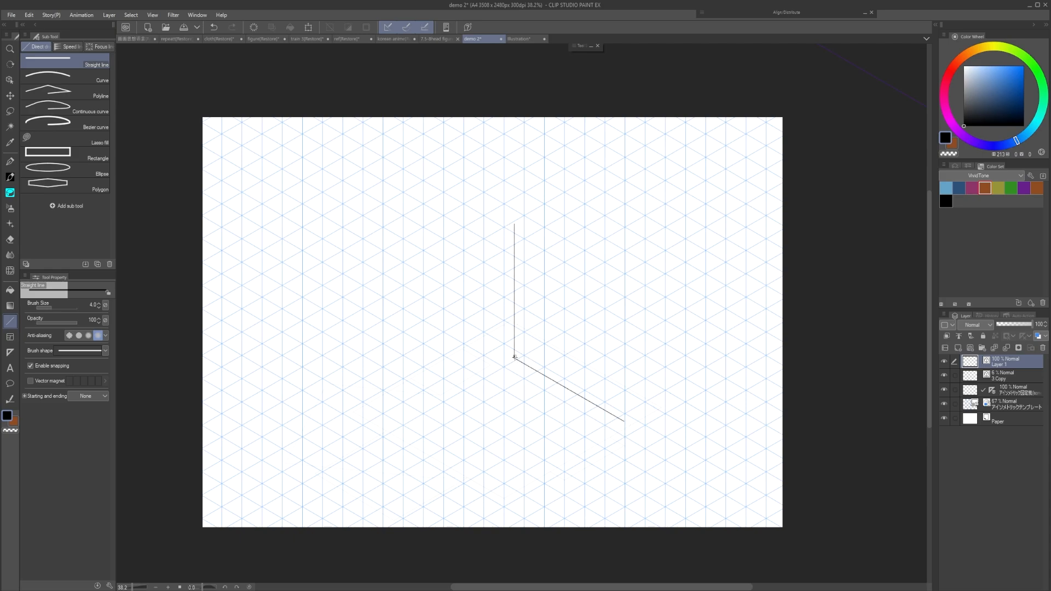
left_click_drag(514, 357, 381, 434)
left_click(516, 342, "ctrl")
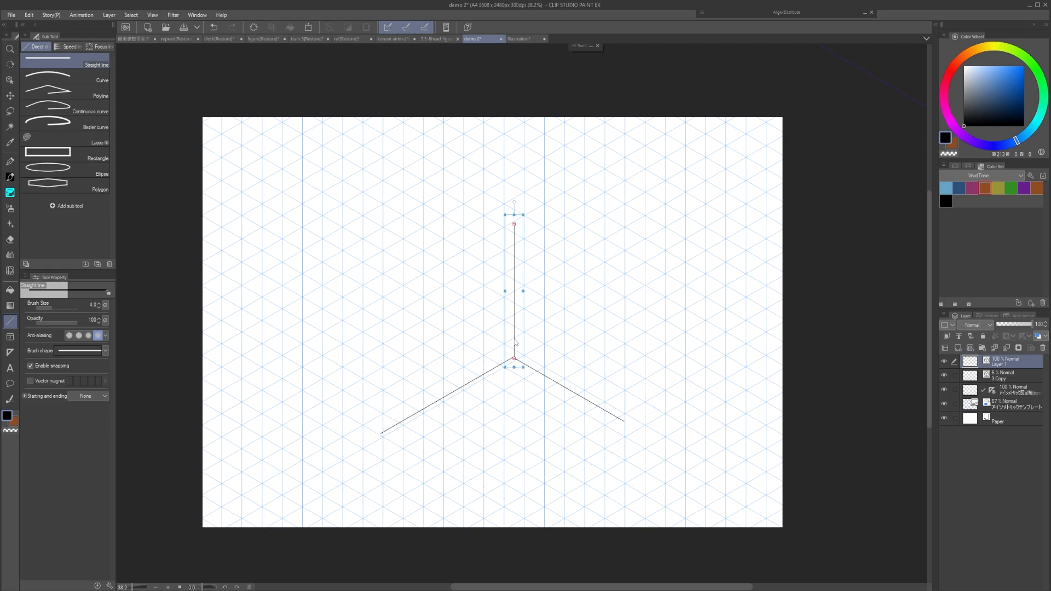
Complete the left wall by duplicating the vertical line to the left base line's outer end and the left base line to the wall's top.
left_click_drag(515, 342, 384, 416)
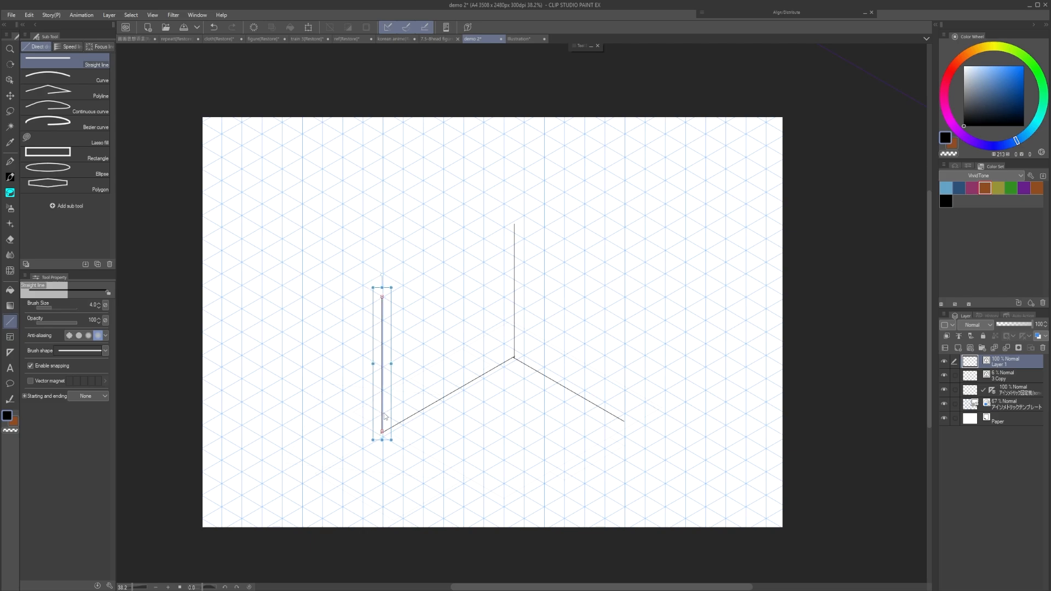
left_click(459, 397, "ctrl")
left_click(465, 386, "ctrl")
left_click_drag(465, 386, 469, 253)
Complete the right wall by duplicating the vertical corner line to the right base line's end and that base line to the wall's top.
left_click(529, 284, "ctrl")
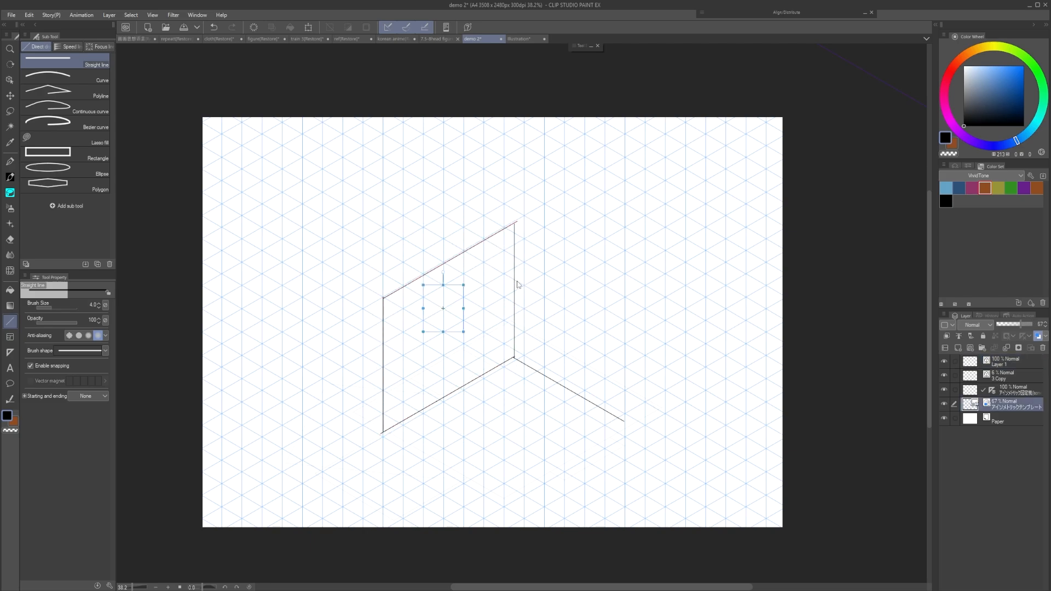
left_click(517, 281, "ctrl")
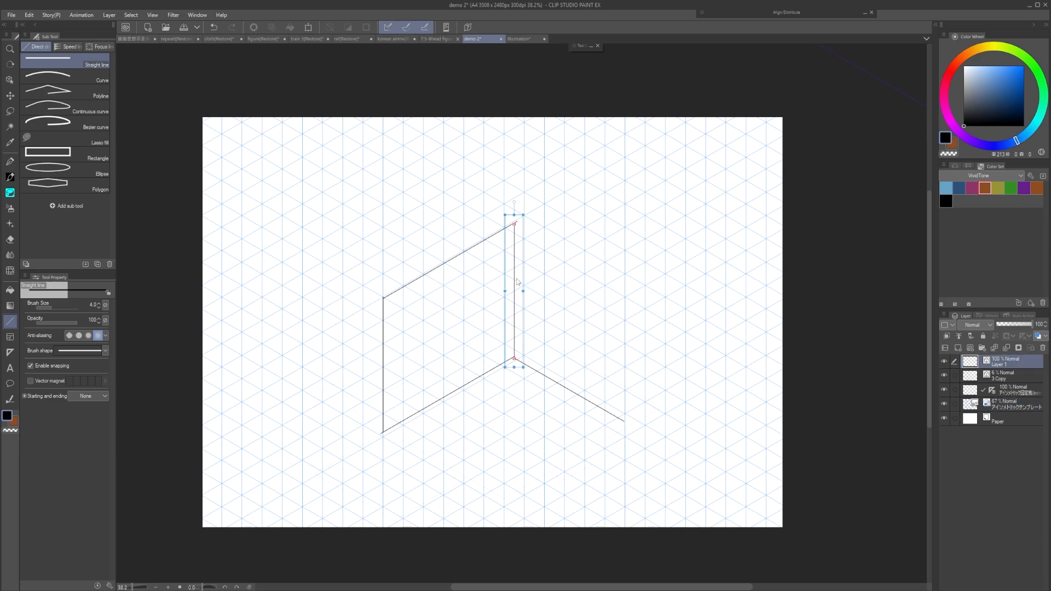
left_click_drag(517, 282, 626, 344)
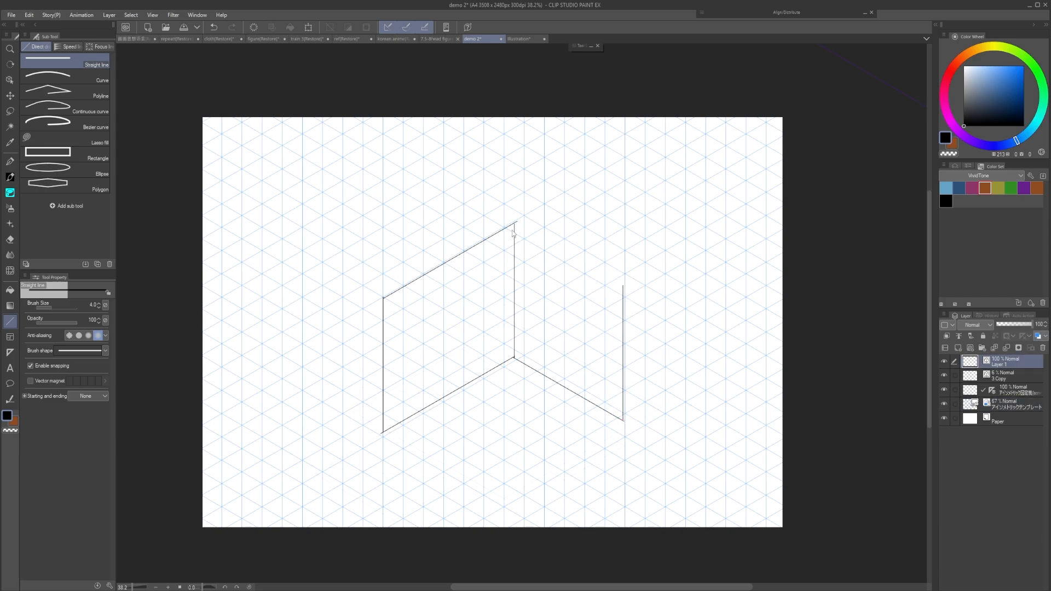
left_click(560, 386, "ctrl")
left_click_drag(561, 387, 566, 257)
Close the room's floor by duplicating the right and left base lines to the opposite front edges.
left_click(570, 393, "ctrl")
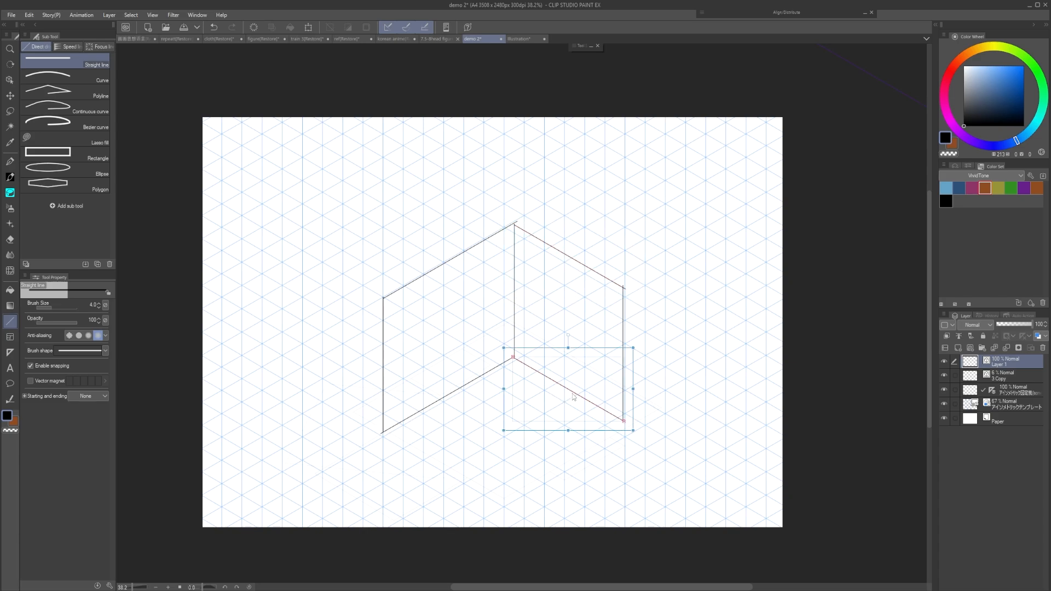
left_click_drag(573, 396, 442, 473)
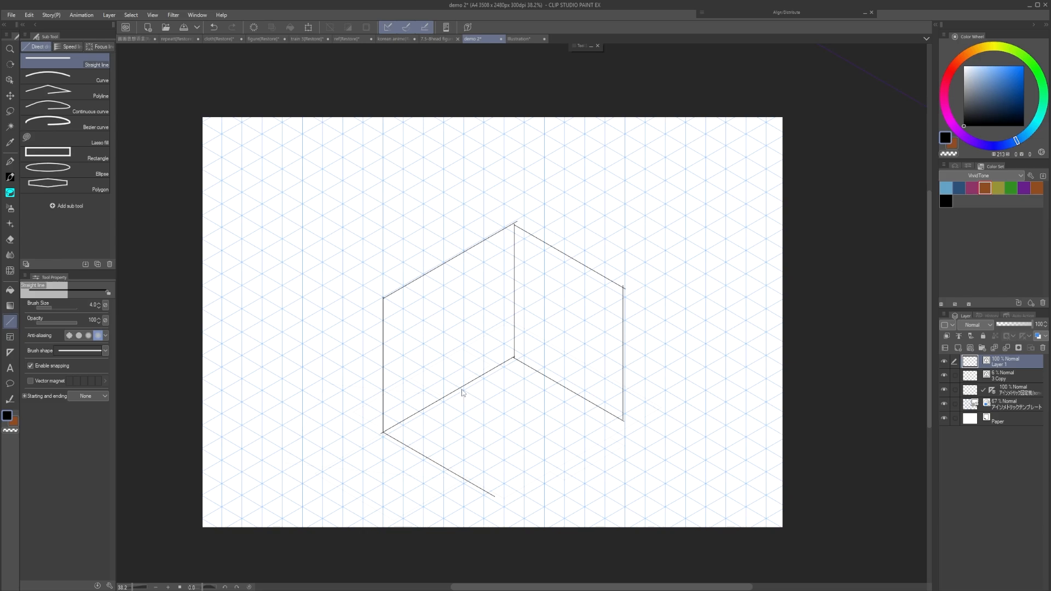
left_click(462, 392, "ctrl")
left_click_drag(462, 392, 573, 455)
Clear the room lines from the layer and draw a large diamond-shaped floor outline with straight lines along the isometric grid.
key("Delete")
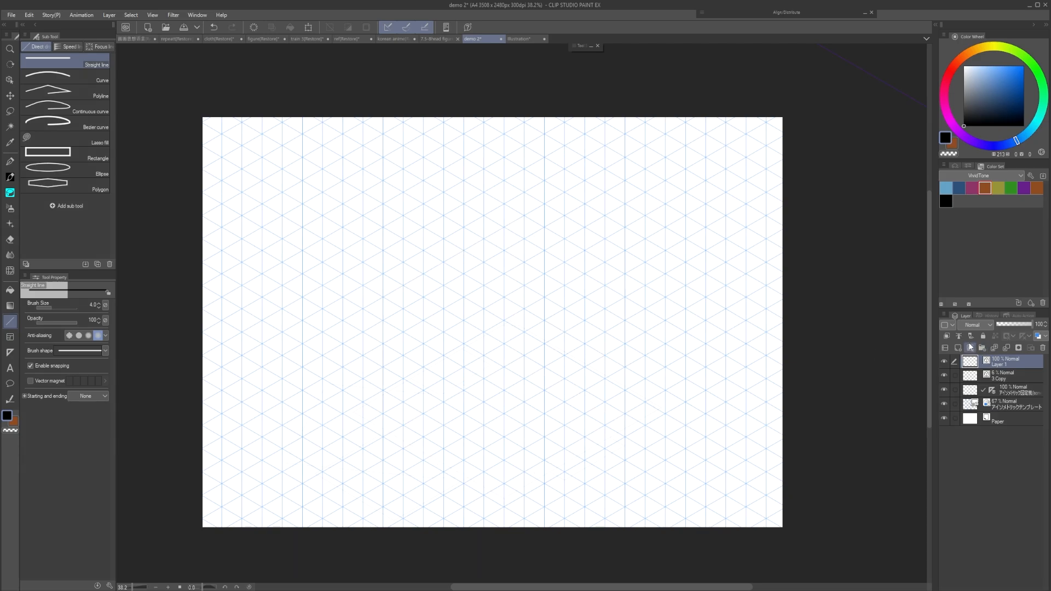
left_click_drag(525, 337, 632, 398)
key("ctrl+z")
mouse_move(607, 332)
left_mouse_down()
mouse_move(706, 332)
mouse_move(535, 335)
mouse_move(721, 437)
left_mouse_up()
left_click_drag(721, 437, 745, 433)
left_click_drag(708, 328, 370, 525)
left_click_drag(369, 525, 604, 526)
left_click_drag(604, 526, 282, 341)
left_click_drag(621, 224, 273, 407)
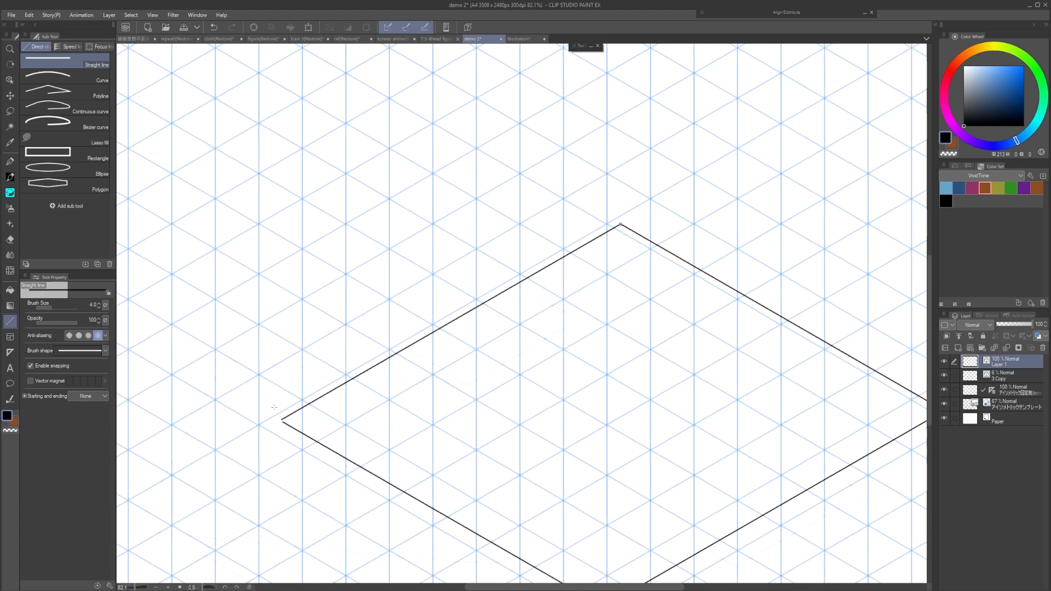
left_click_drag(602, 566, 499, 462)
left_click_drag(499, 463, 478, 469)
left_click_drag(533, 406, 519, 442)
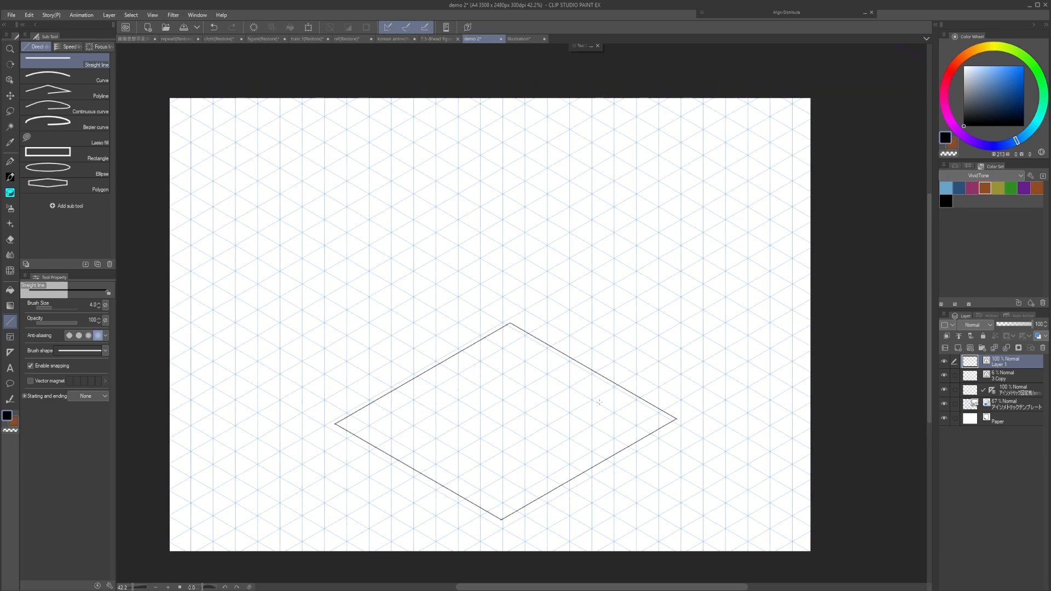
Draw a smaller parallelogram extending from the floor's lower-left edge and a shallow one extending from its lower-right edge.
left_click_drag(353, 438, 551, 466)
scroll(582, 455, "right", 5)
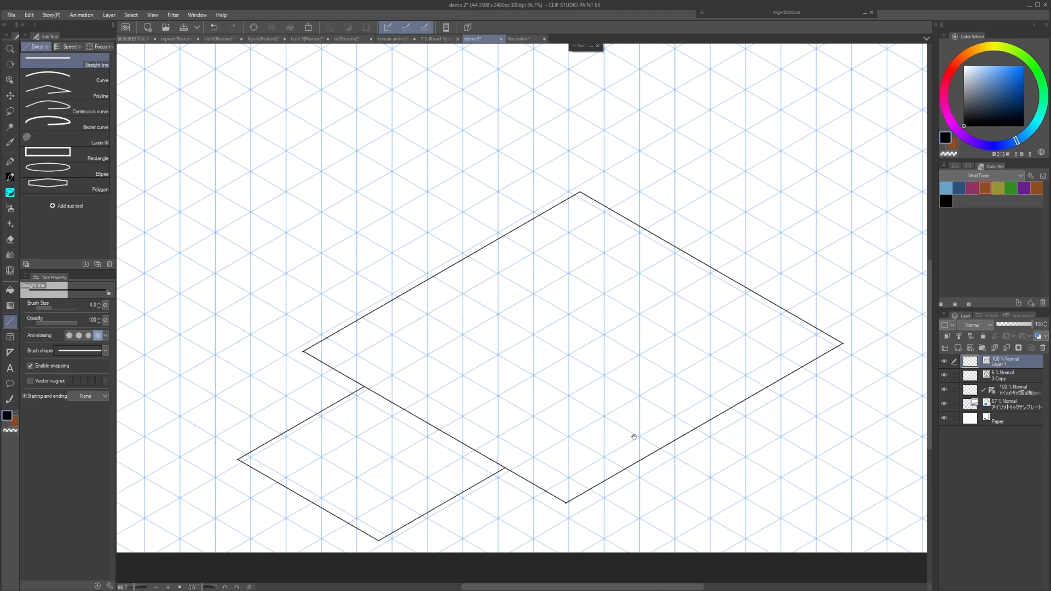
mouse_move(496, 465)
left_mouse_down()
mouse_move(521, 482)
mouse_move(627, 414)
left_mouse_up()
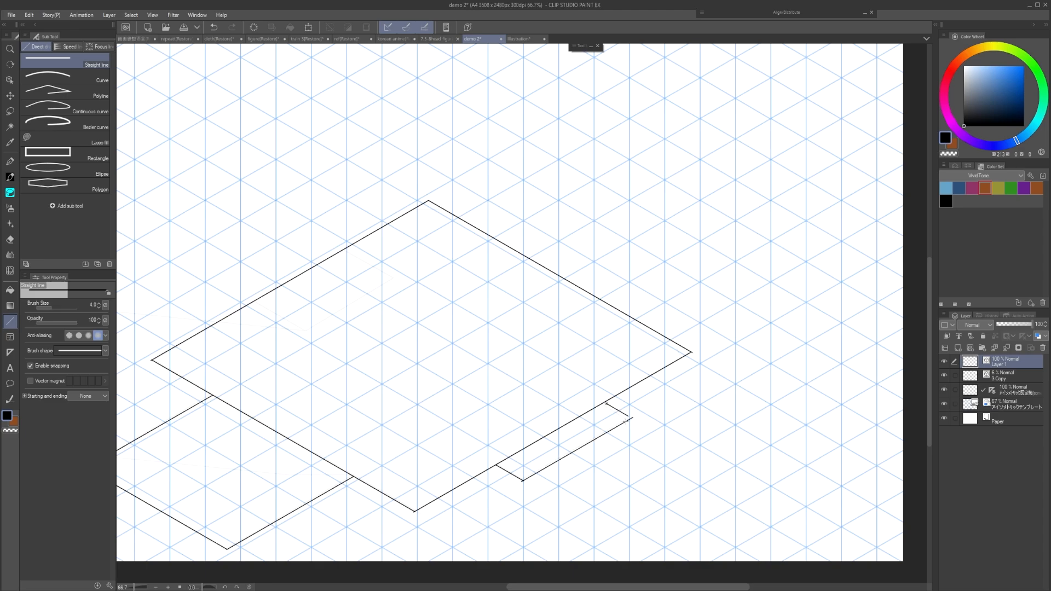
key("ctrl+z")
Draw a small rectangular recess inside the floor's upper-left edge with grid-aligned straight lines.
left_click_drag(438, 320, 538, 374)
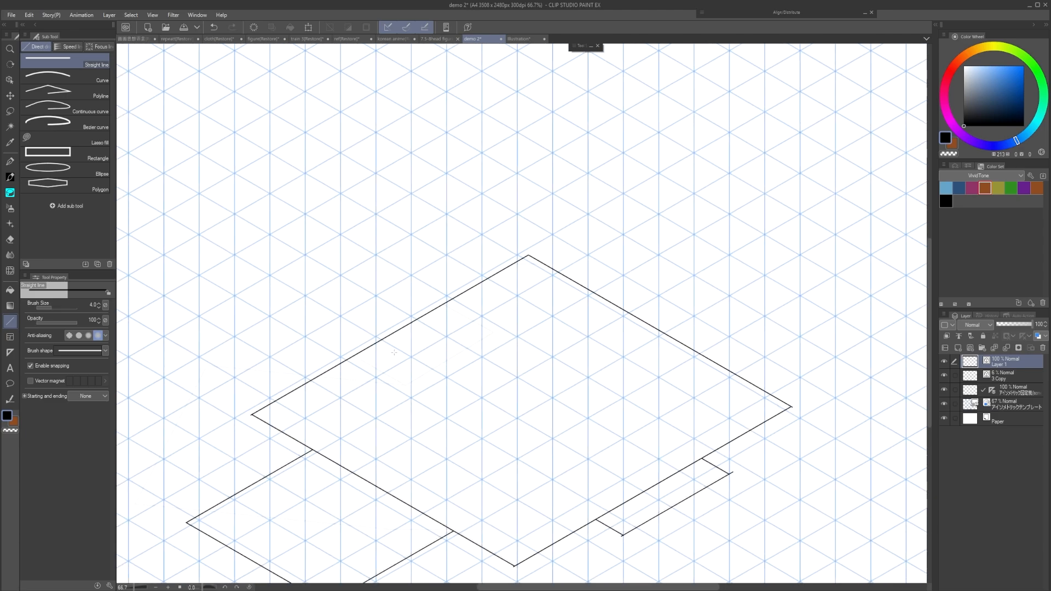
left_click_drag(356, 356, 481, 340)
left_click_drag(444, 300, 491, 329)
key("ctrl+z")
left_click_drag(442, 300, 486, 338)
key("ctrl+z")
left_click_drag(445, 304, 488, 331)
Trim the floor edges shared with the two extensions and the recess using the vector eraser, leaving one continuous outline.
scroll(515, 364, "down", 2)
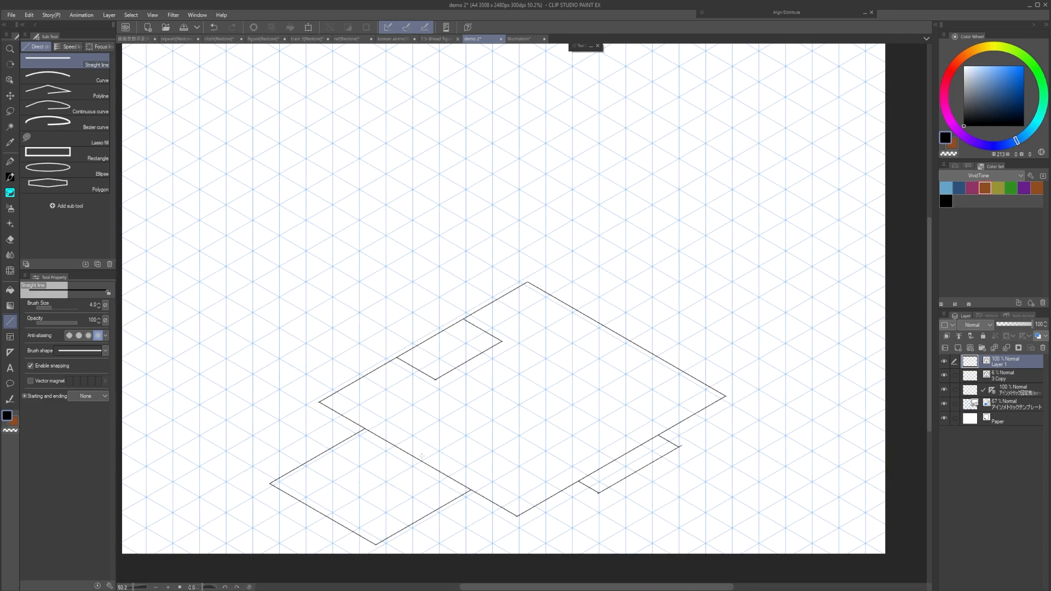
key("e")
left_click_drag(423, 463, 426, 448)
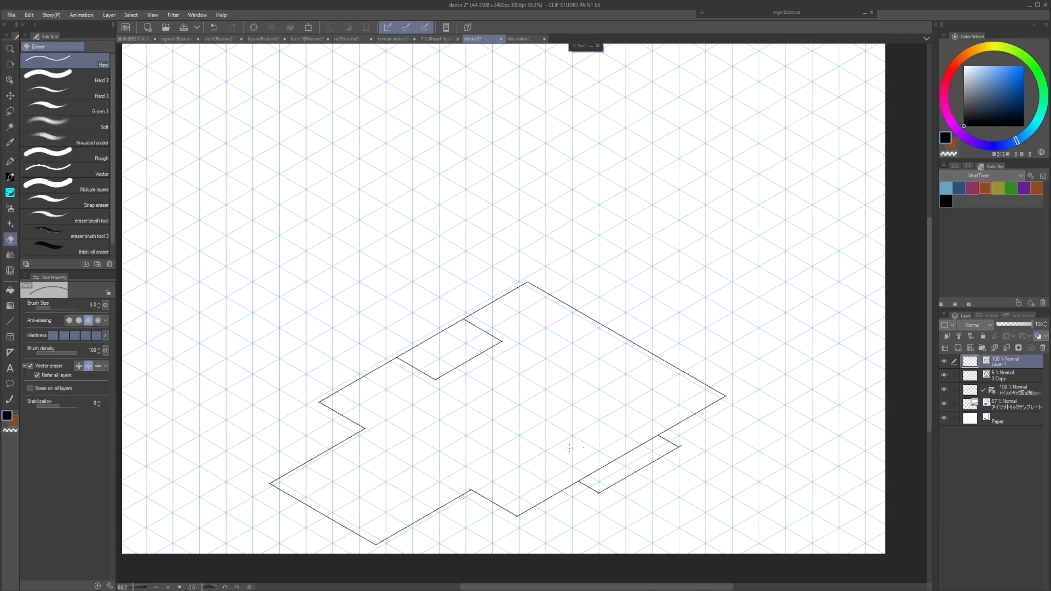
left_click_drag(605, 465, 600, 437)
scroll(474, 376, "down", 2)
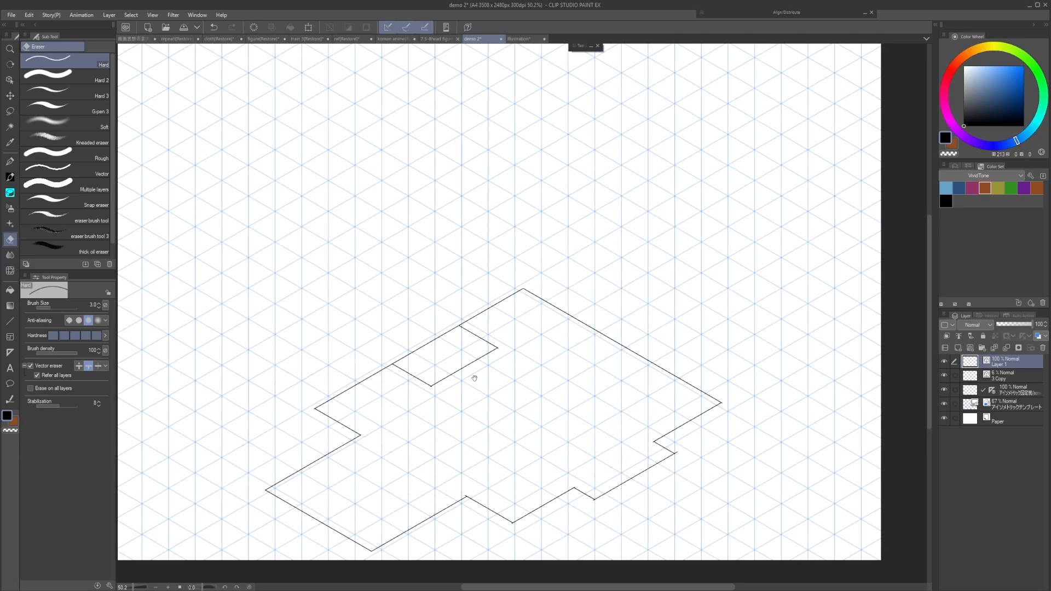
scroll(474, 376, "up", 3)
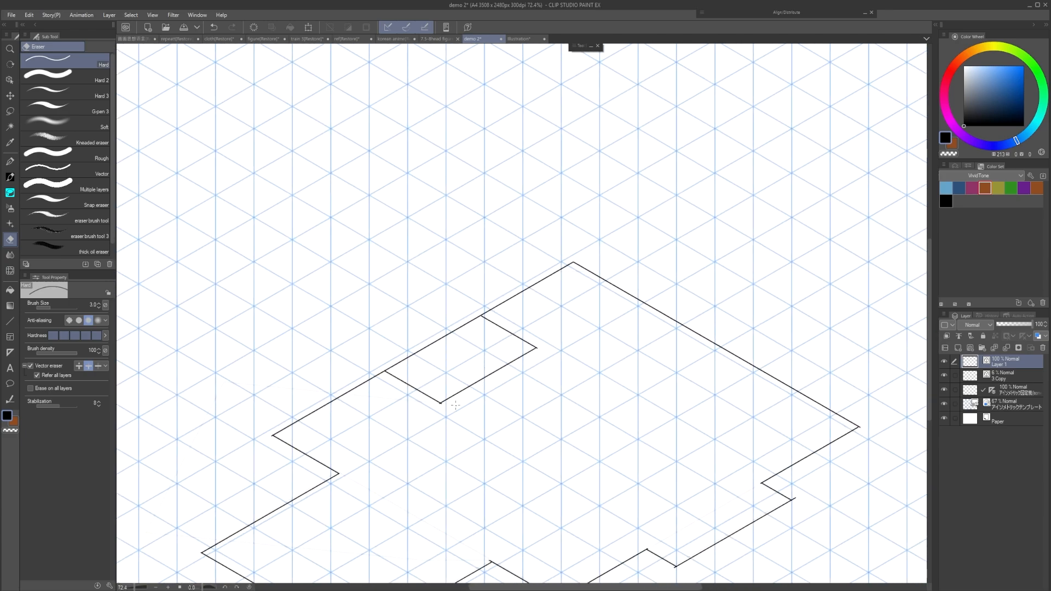
left_click_drag(451, 349, 458, 334)
scroll(486, 352, "down", 4)
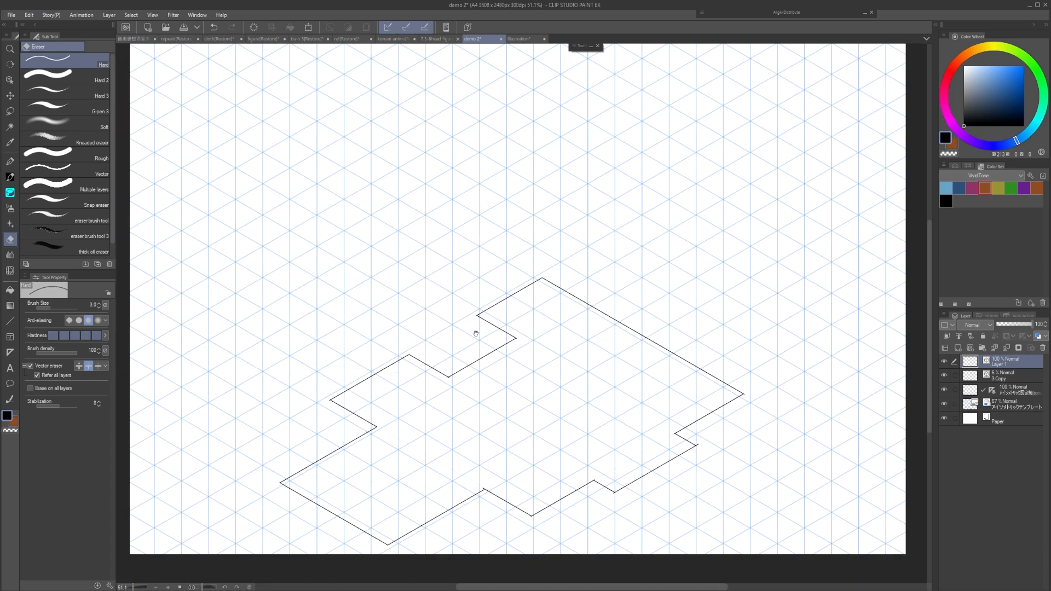
left_click_drag(486, 336, 491, 347)
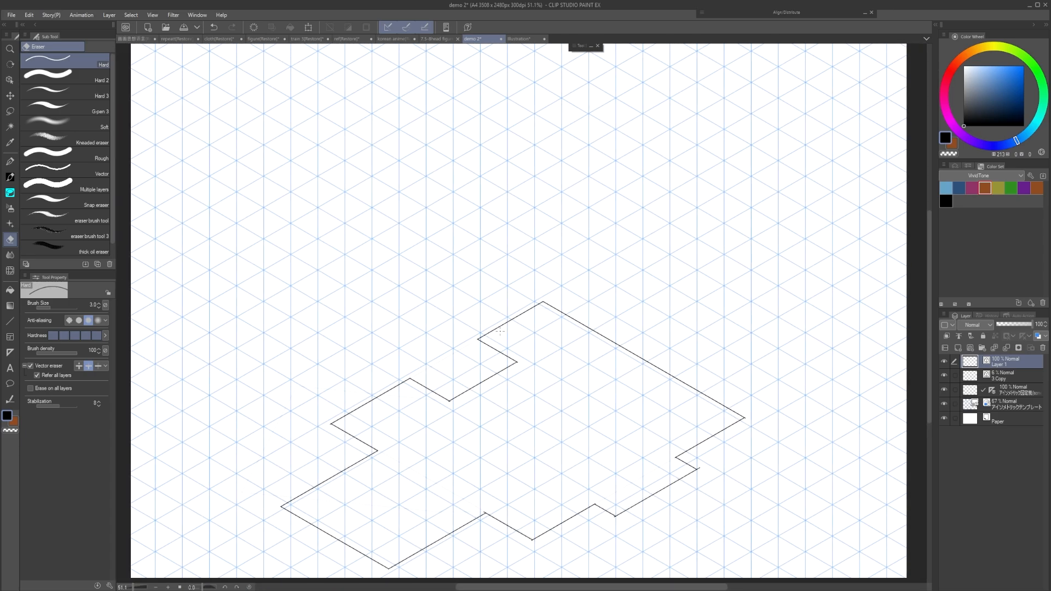
Draw an off-grid slanted line from the recess's lower inner corner out past the floor's left side and adjust its outer end.
key("u")
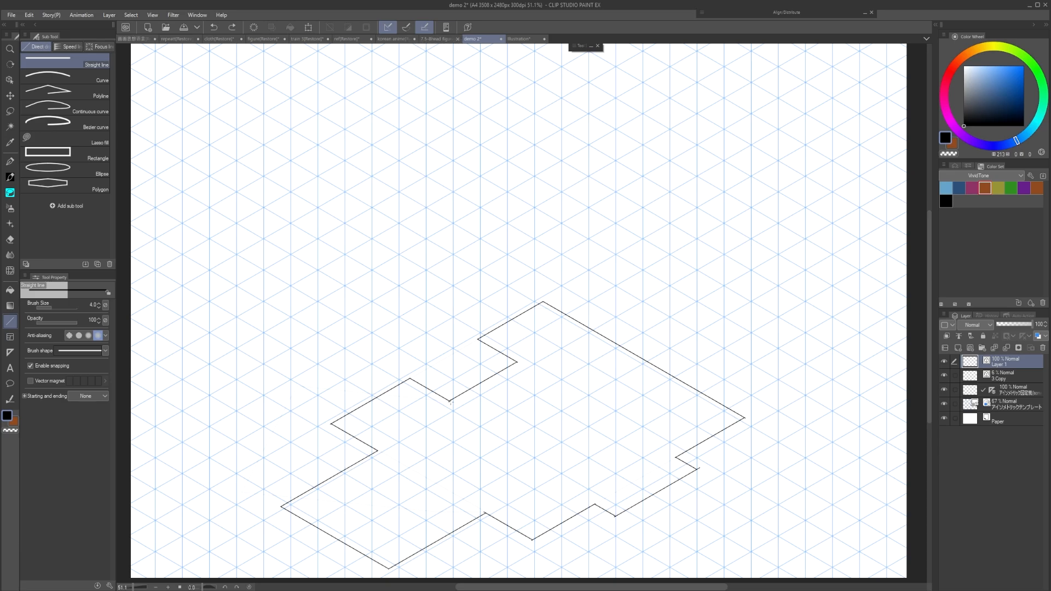
left_click_drag(449, 401, 294, 387)
left_click(448, 401, "ctrl")
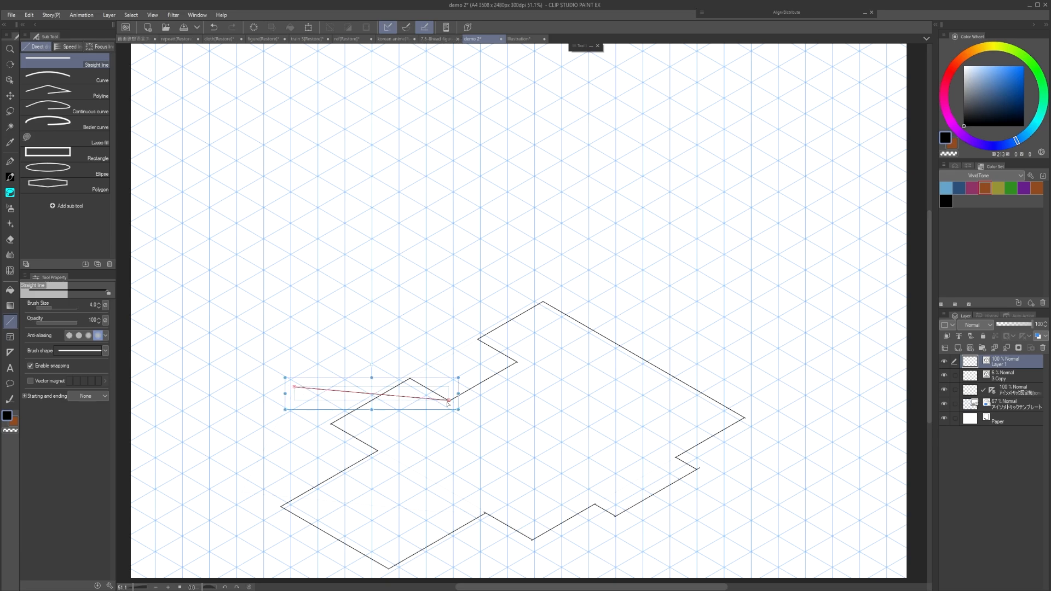
left_click(317, 389, "ctrl")
left_click_drag(295, 388, 297, 388)
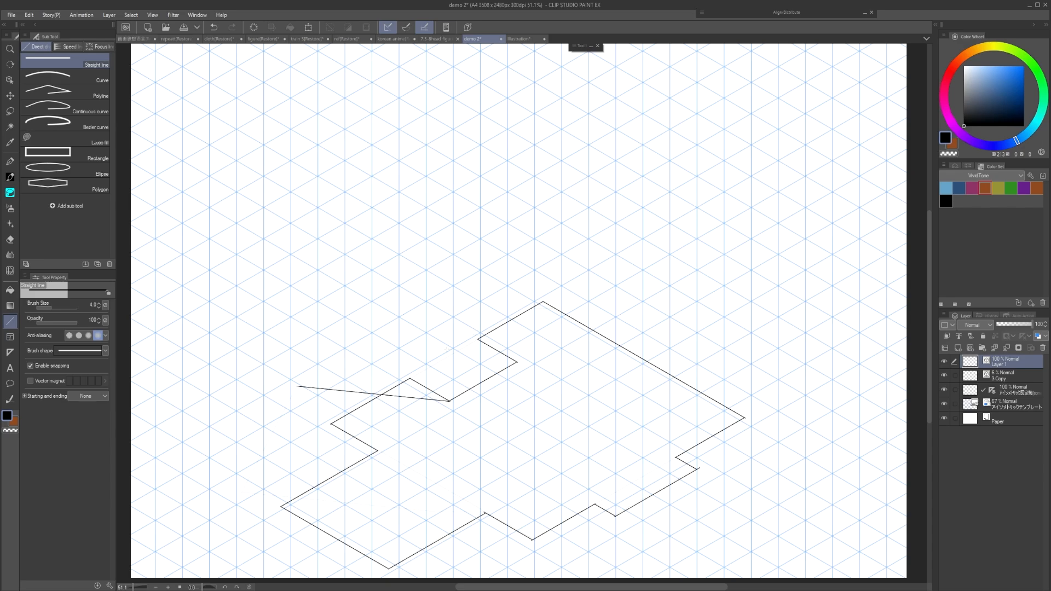
Duplicate the slanted line to the corner where the lower-left extension meets the floor and scale the copy longer.
left_click(412, 397, "ctrl")
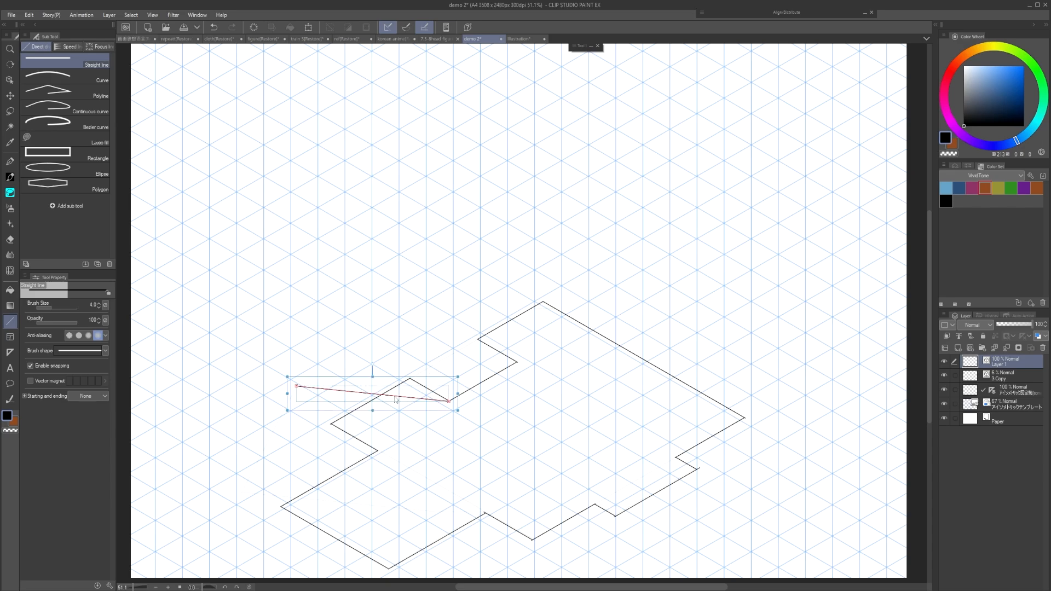
left_click_drag(391, 399, 431, 511)
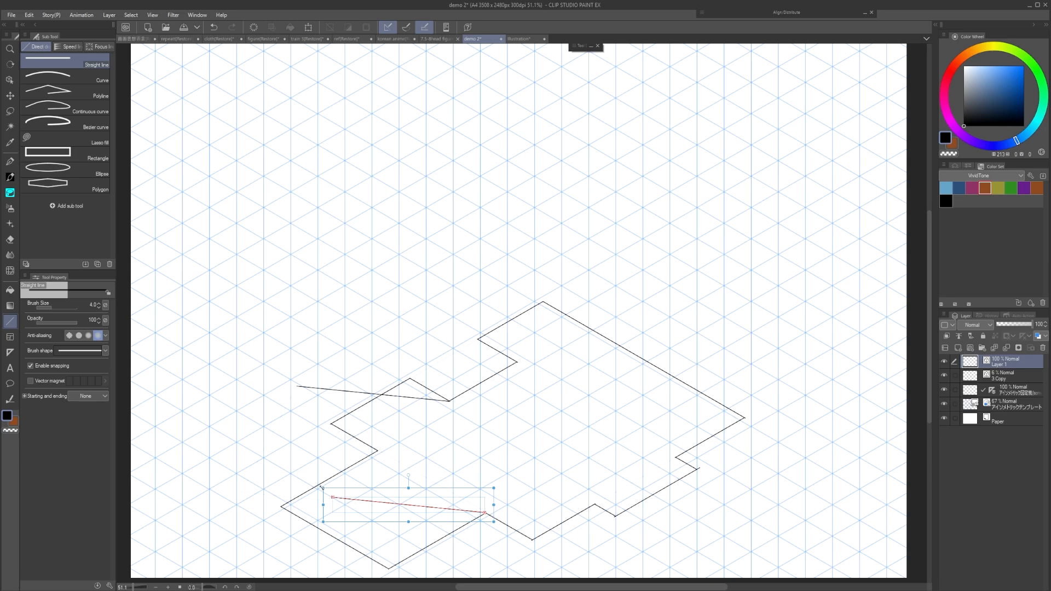
left_click_drag(321, 487, 230, 444)
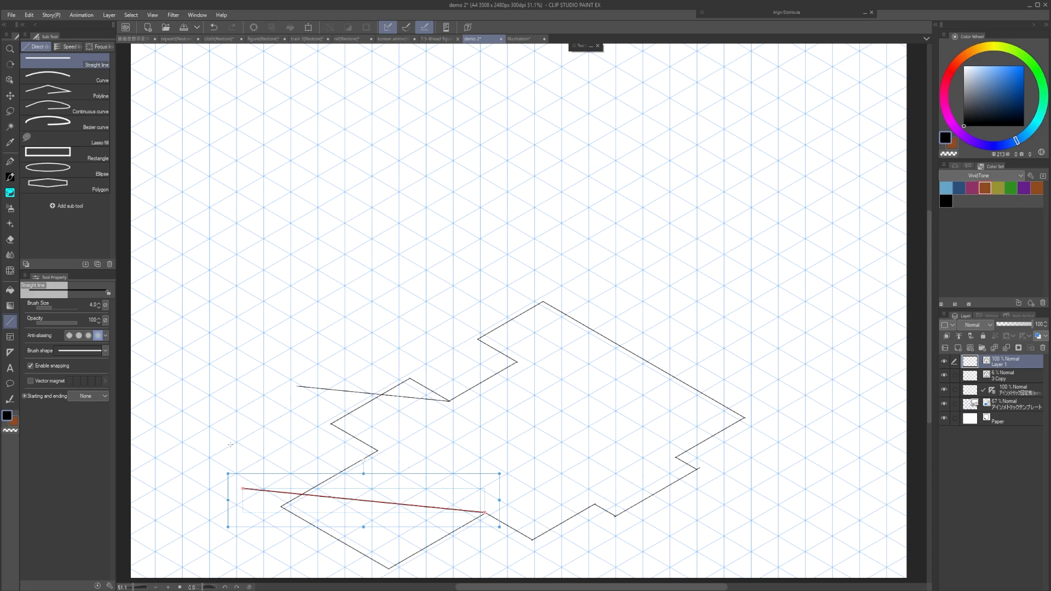
left_click_drag(402, 506, 363, 395)
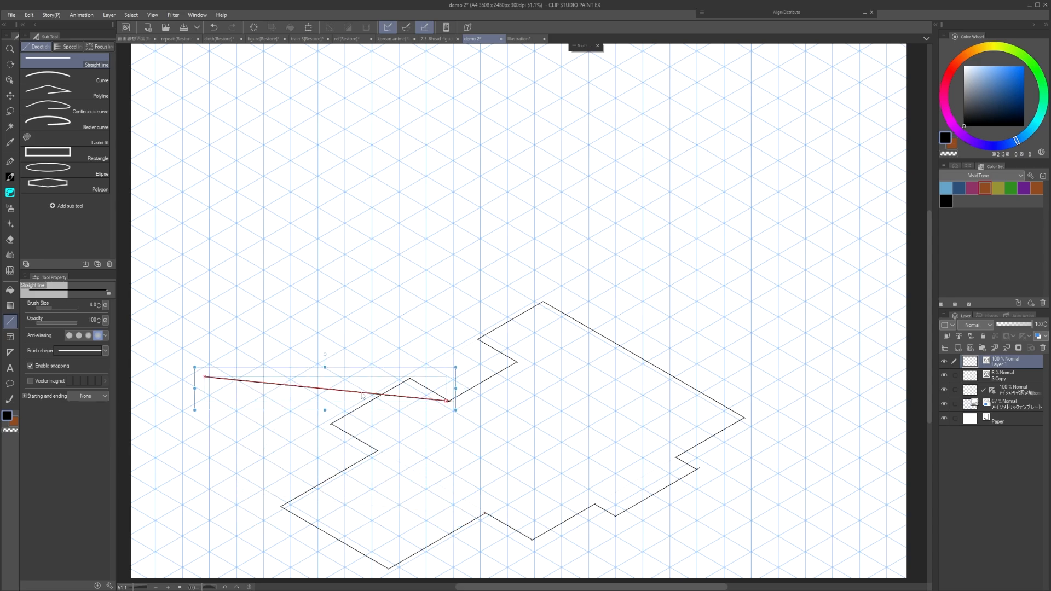
key("ctrl+z")
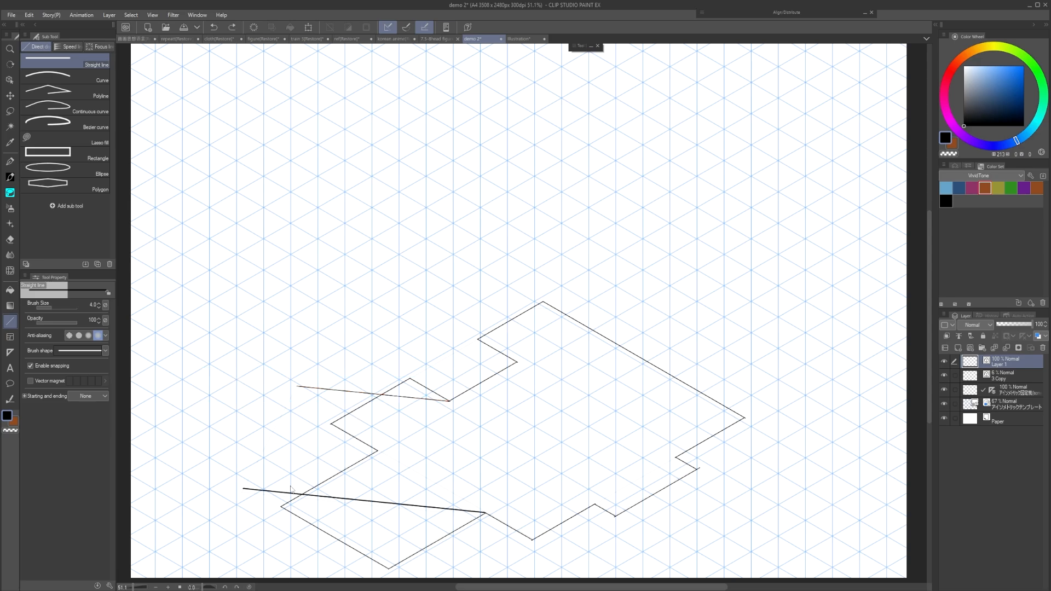
Shorten the lower slanted line's outer end and join the outer ends of both slanted lines with a straight line.
left_click(275, 493)
mouse_move(231, 478)
left_mouse_down()
mouse_move(262, 482)
mouse_move(245, 480)
left_mouse_up()
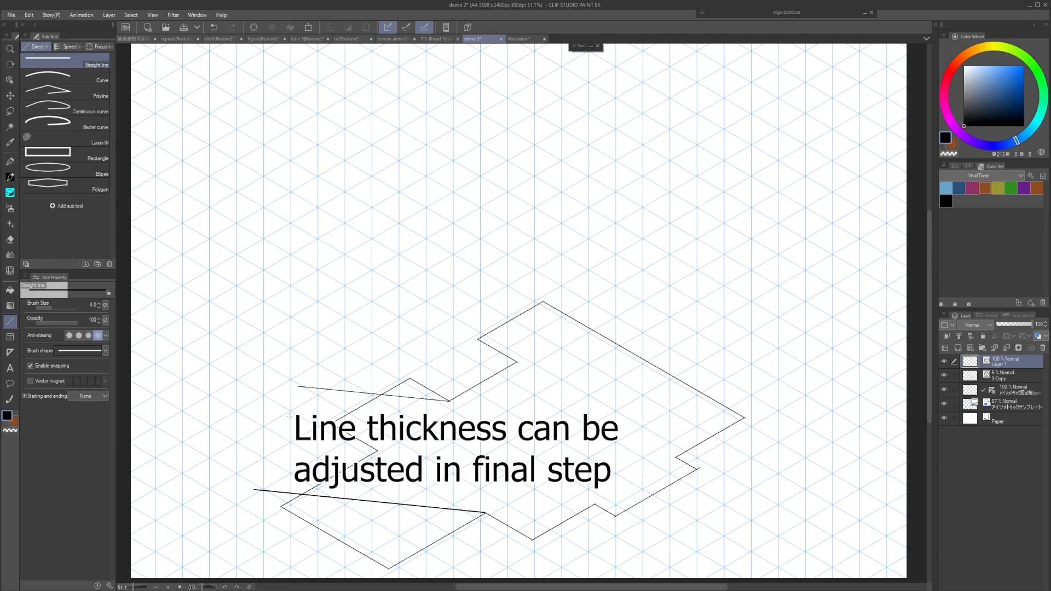
mouse_move(297, 387)
left_mouse_down()
mouse_move(246, 488)
mouse_move(235, 481)
left_mouse_up()
left_click(255, 490, "ctrl")
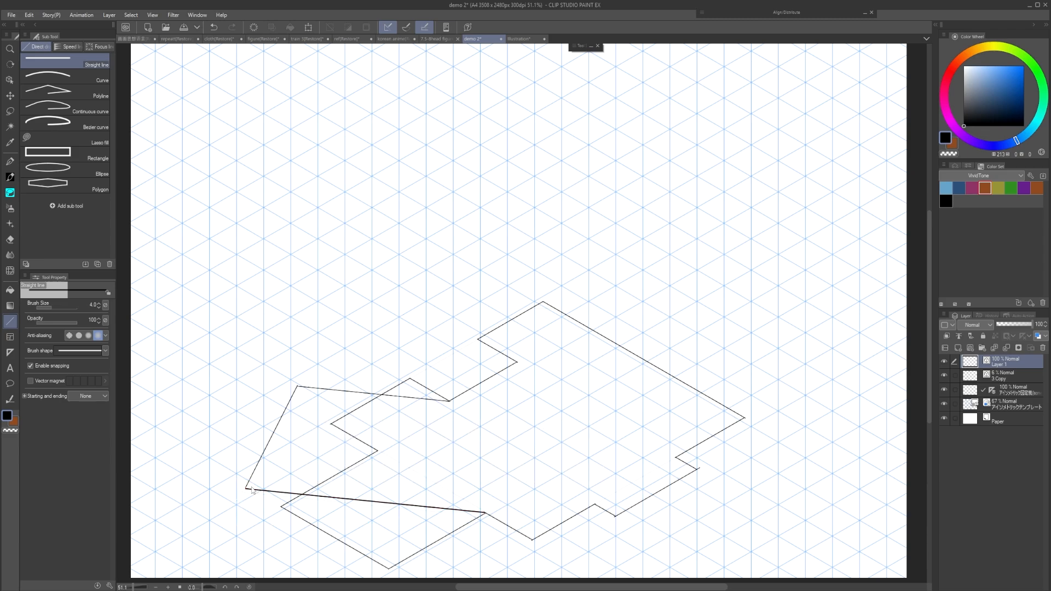
Erase the old floor outline segments around the upper slanted line and inside the new slanted section.
key("e")
left_click_drag(382, 384, 442, 379)
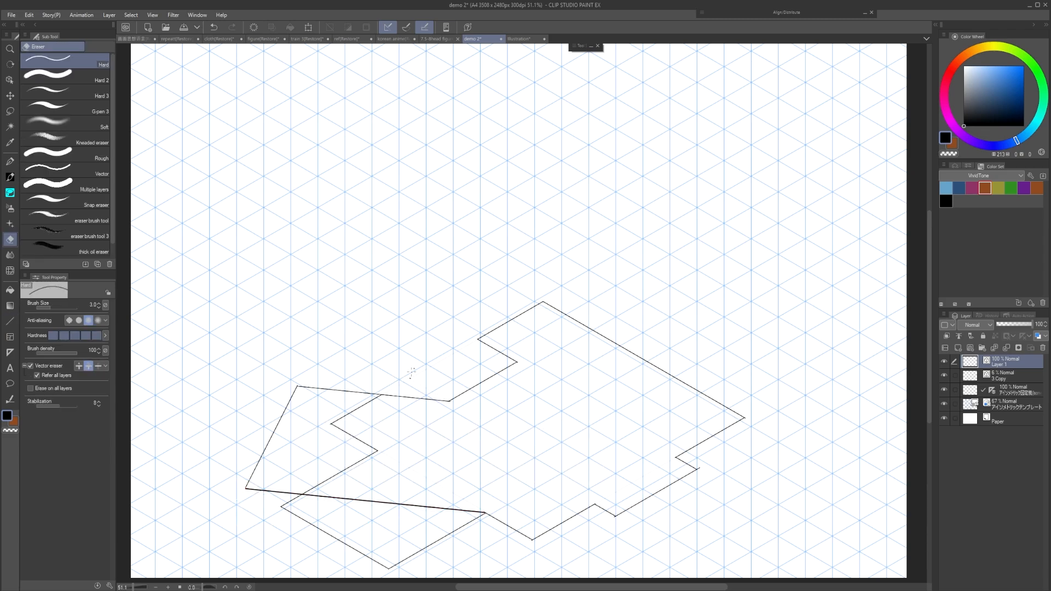
key("]")
key("]")
key("]")
key("]")
key("]")
key("]")
key("]")
left_click_drag(348, 430, 371, 453)
Enlarge the eraser to 40 and erase the leftover extension lines below the lower slanted line.
key("]")
key("]")
key("]")
key("]")
key("]")
key("]")
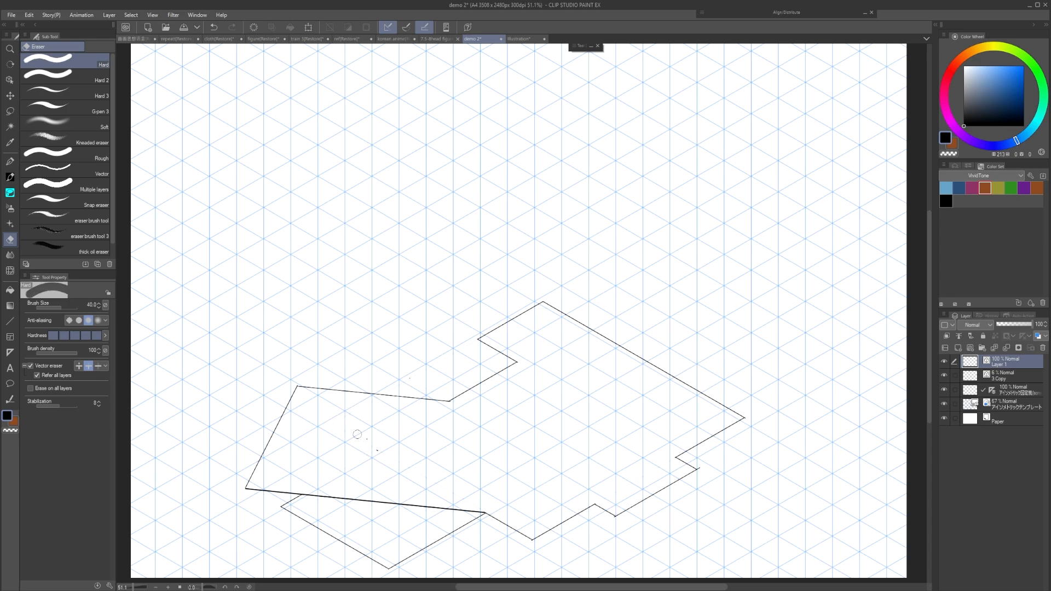
left_click_drag(323, 537, 296, 508)
key(".")
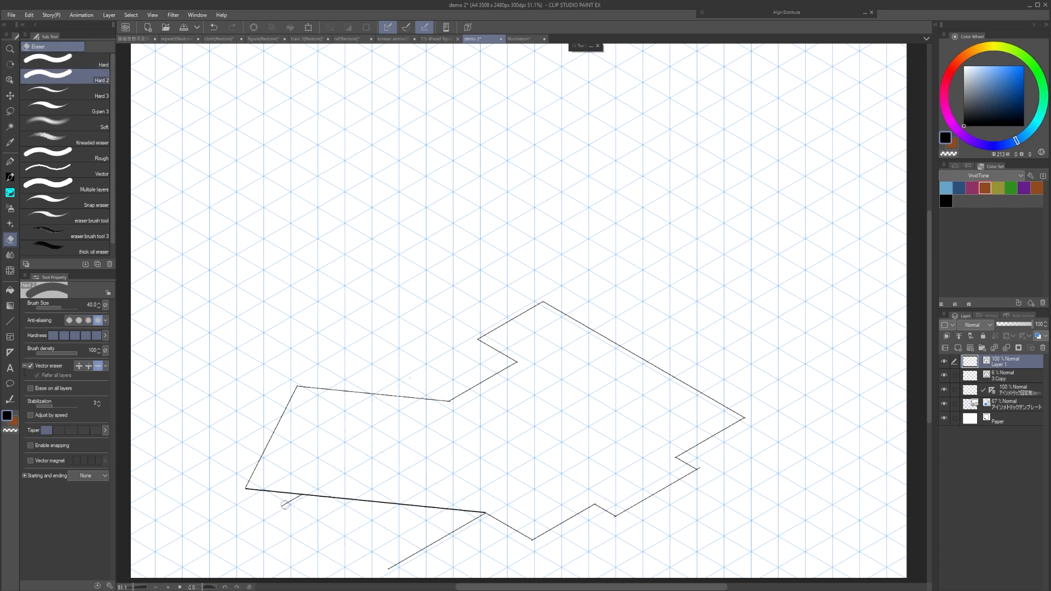
left_click_drag(406, 538, 445, 526)
Sketch two brown direction arrows across the floor with the G-pen, one down-left in the main area and one left in the slanted section.
key("p")
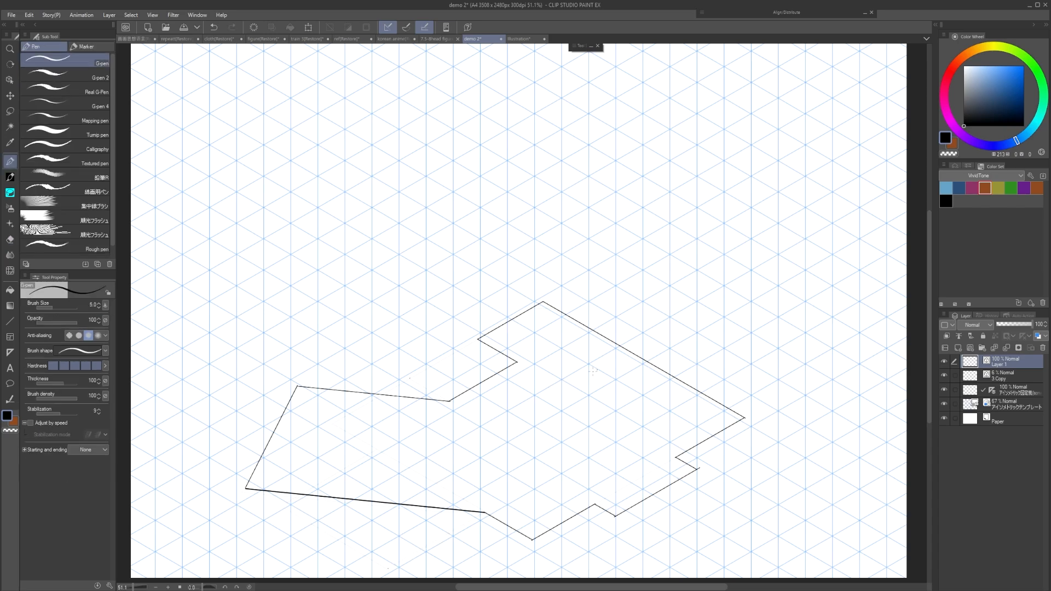
left_click_drag(600, 397, 503, 452)
key("ctrl+z")
key("x")
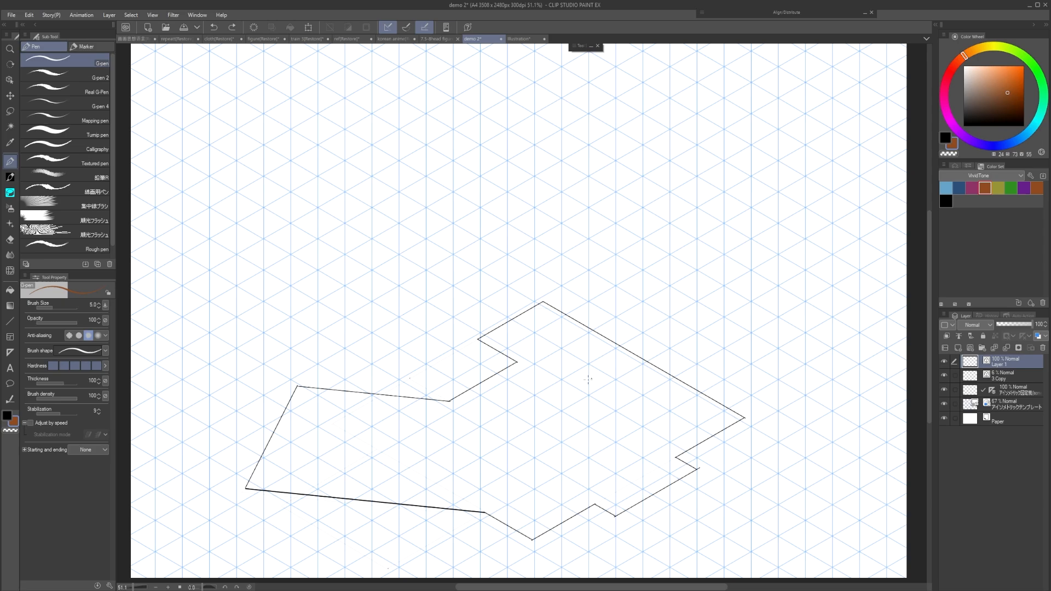
left_click_drag(589, 379, 482, 449)
key("ctrl+z")
left_click_drag(613, 376, 513, 437)
key("ctrl+z")
mouse_move(629, 370)
left_mouse_down()
mouse_move(558, 401)
mouse_move(573, 429)
left_mouse_up()
key("ctrl+z")
key("]")
key("]")
key("ctrl+z")
mouse_move(606, 374)
left_mouse_down()
mouse_move(559, 403)
mouse_move(577, 428)
left_mouse_up()
mouse_move(474, 452)
left_mouse_down()
mouse_move(360, 441)
mouse_move(383, 460)
left_mouse_up()
key("ctrl+z")
left_click_drag(410, 416, 357, 440)
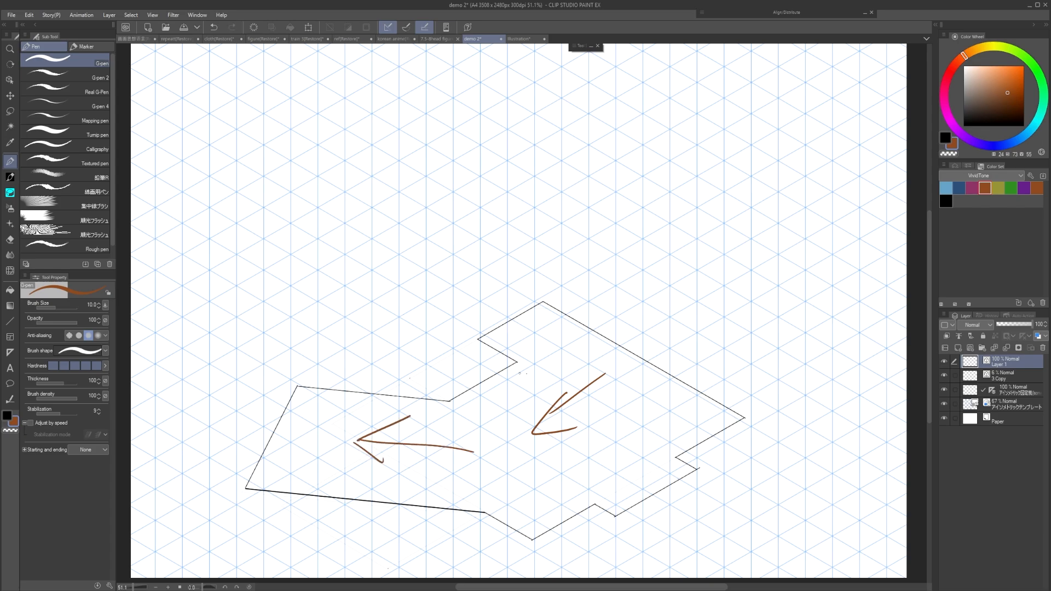
Undo the brown arrow strokes on the floor plan.
key("ctrl+z")
key("ctrl+z")
key("ctrl+z")
key("ctrl+z")
key("ctrl+z")
Bevel the floor plan's top and far right corners with short straight lines and erase the corner tips outside them.
key("u")
left_click_drag(531, 310, 557, 310)
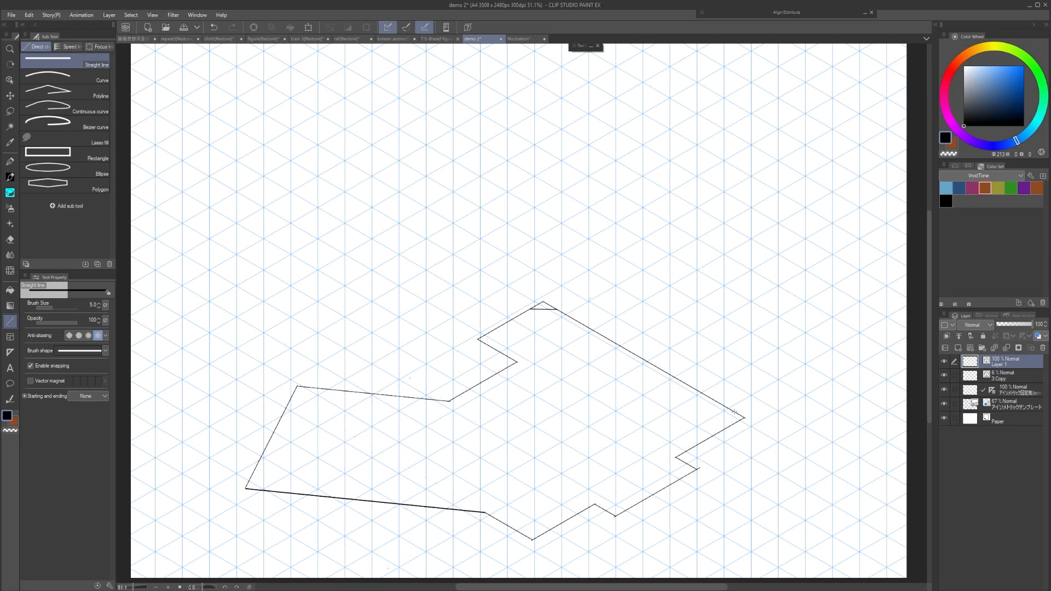
left_click_drag(732, 410, 737, 422)
key("e")
left_click(543, 301)
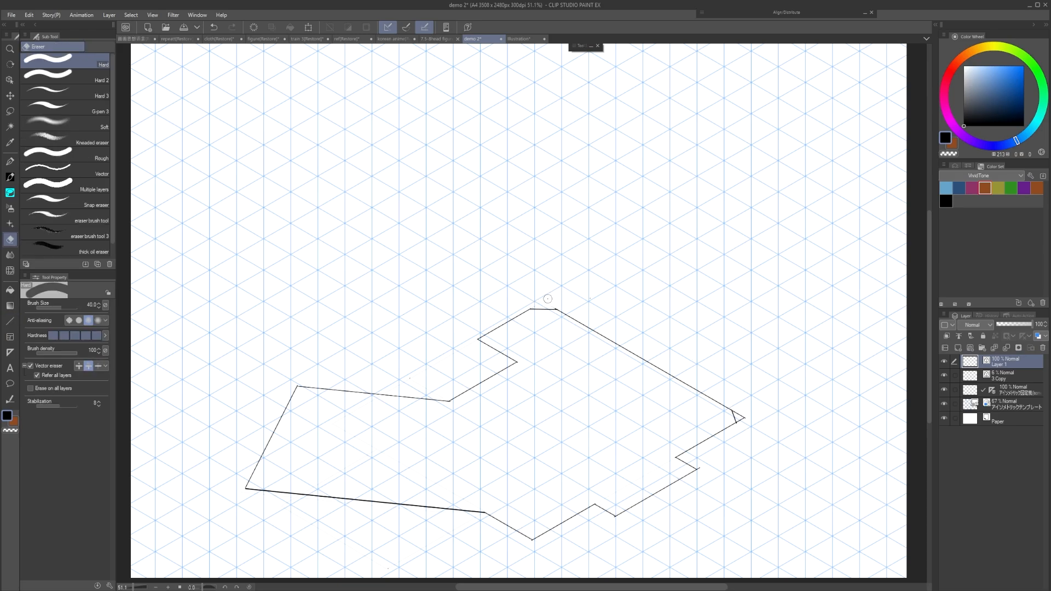
left_click_drag(744, 411, 750, 432)
Draw a rounded chain of straight lines around the left section, from the upper inner corner to the lower slanted edge.
key("u")
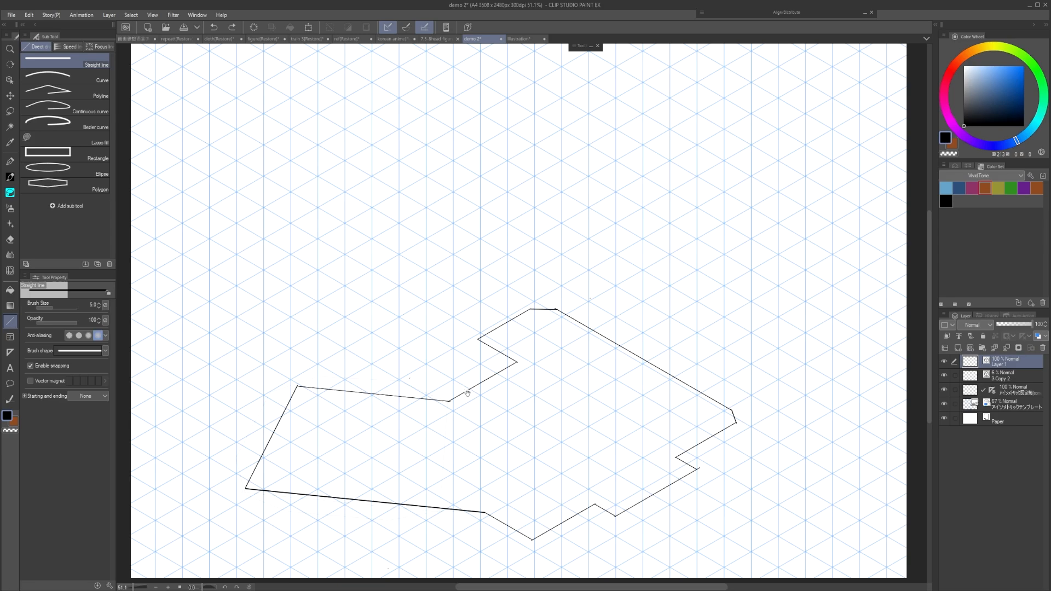
left_click_drag(448, 400, 399, 381)
key("ctrl+z")
key("ctrl+z")
scroll(406, 391, "up", 3)
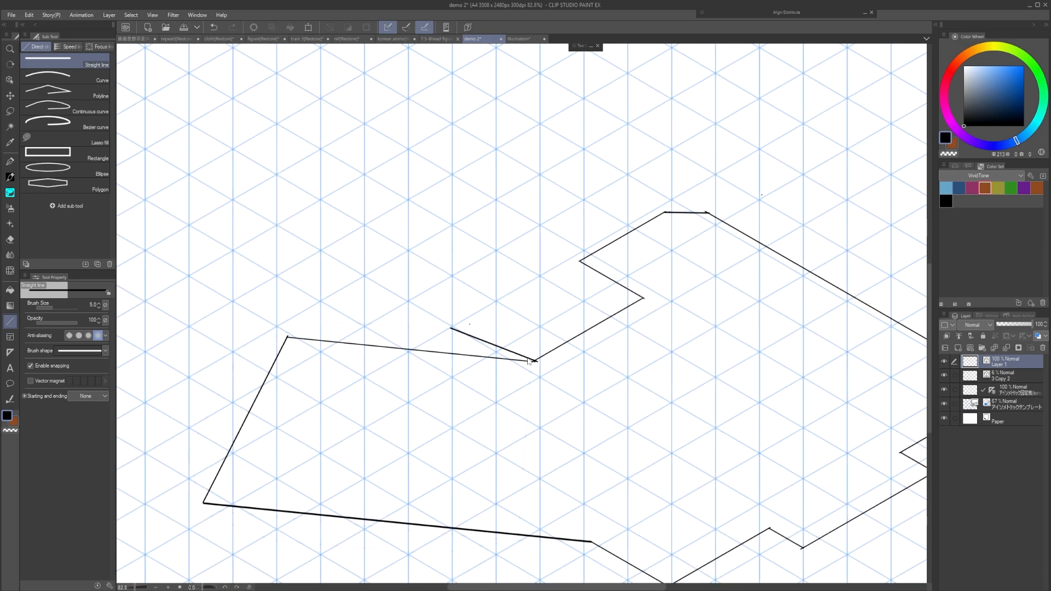
key("ctrl+z")
mouse_move(532, 363)
left_mouse_down()
mouse_move(455, 330)
mouse_move(312, 319)
mouse_move(323, 321)
mouse_move(242, 347)
left_mouse_up()
mouse_move(242, 347)
left_mouse_down()
mouse_move(264, 310)
mouse_move(210, 409)
left_mouse_up()
mouse_move(209, 409)
left_mouse_down()
mouse_move(223, 475)
mouse_move(230, 464)
mouse_move(278, 487)
left_mouse_up()
key("ctrl+z")
mouse_move(215, 459)
left_mouse_down()
mouse_move(277, 487)
mouse_move(215, 461)
mouse_move(281, 487)
mouse_move(446, 503)
mouse_move(531, 484)
left_mouse_up()
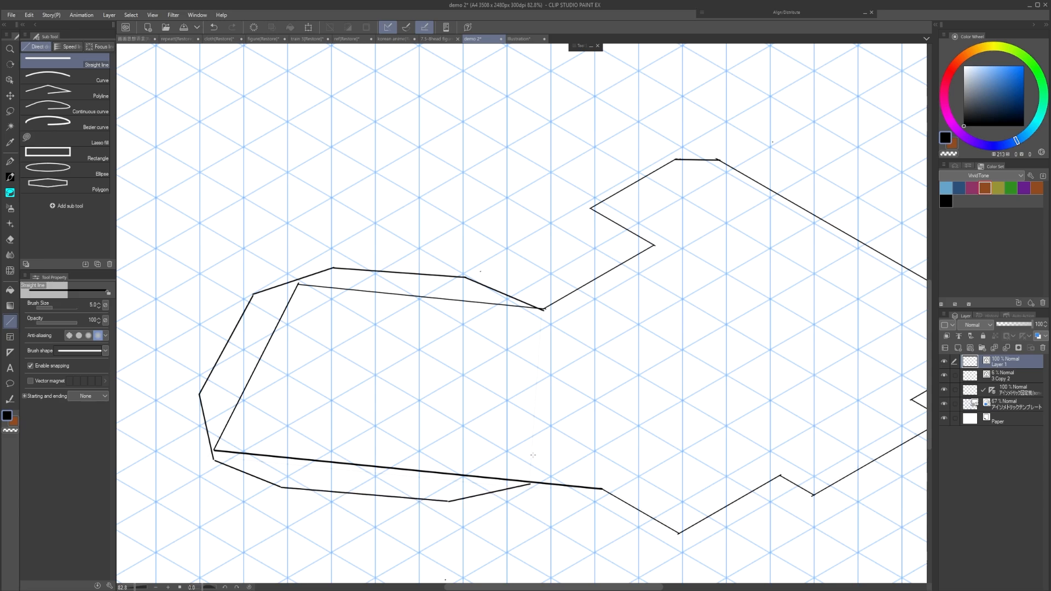
Erase the old straight edges of the left section inside the new rounded outline.
left_click_drag(410, 429, 396, 441)
key("e")
key("e")
left_click_drag(216, 417, 270, 465)
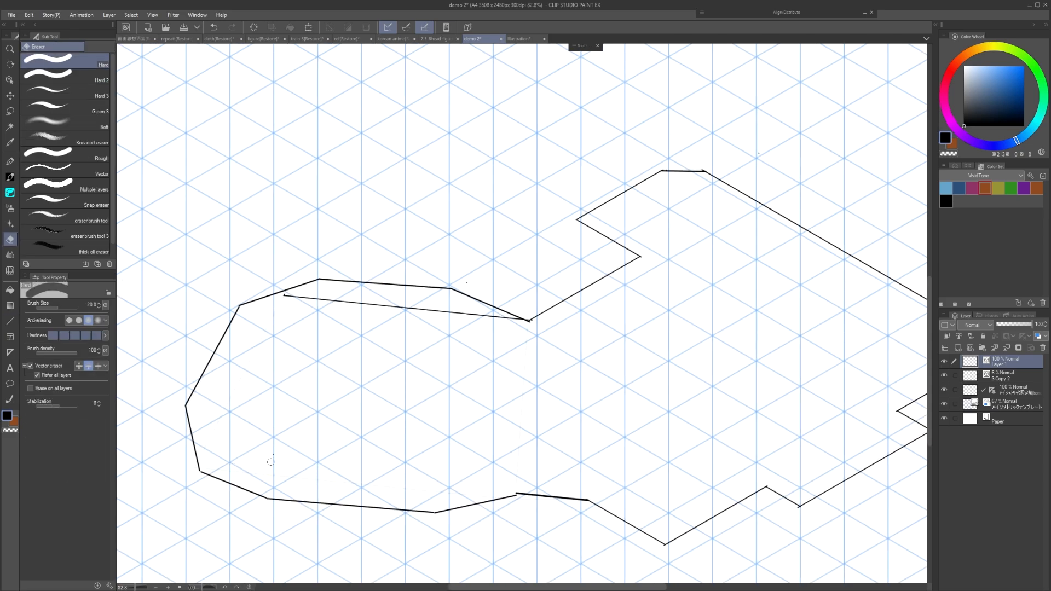
left_click_drag(305, 304, 312, 298)
left_click_drag(472, 312, 495, 320)
scroll(472, 441, "down", 3)
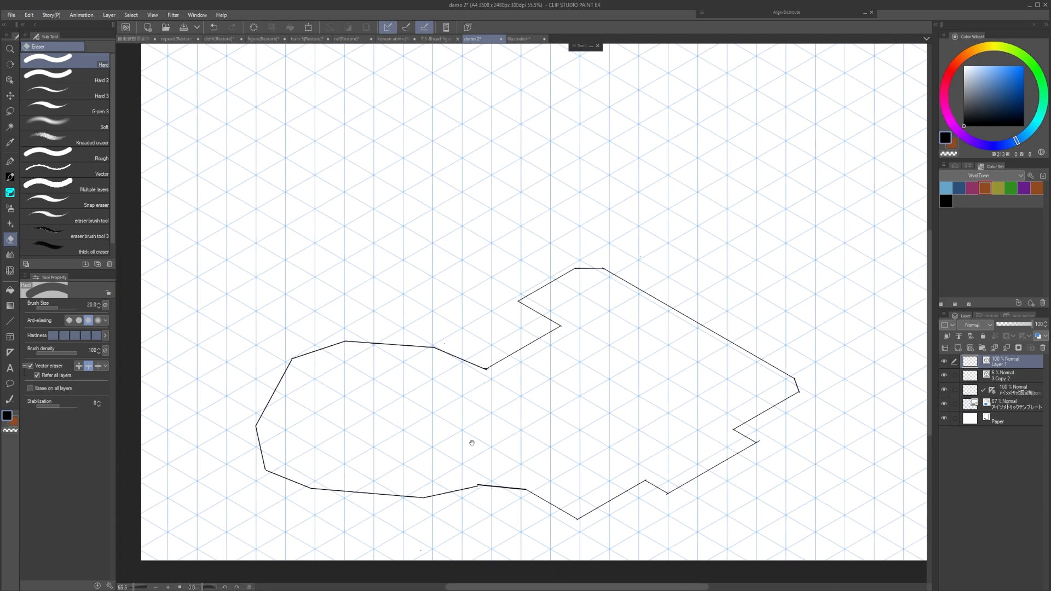
Move the end point of the last rounded-section line to meet the end of the lower slanted edge.
scroll(471, 466, "up", 2)
left_click(484, 484, "ctrl")
left_click_drag(485, 485, 485, 486)
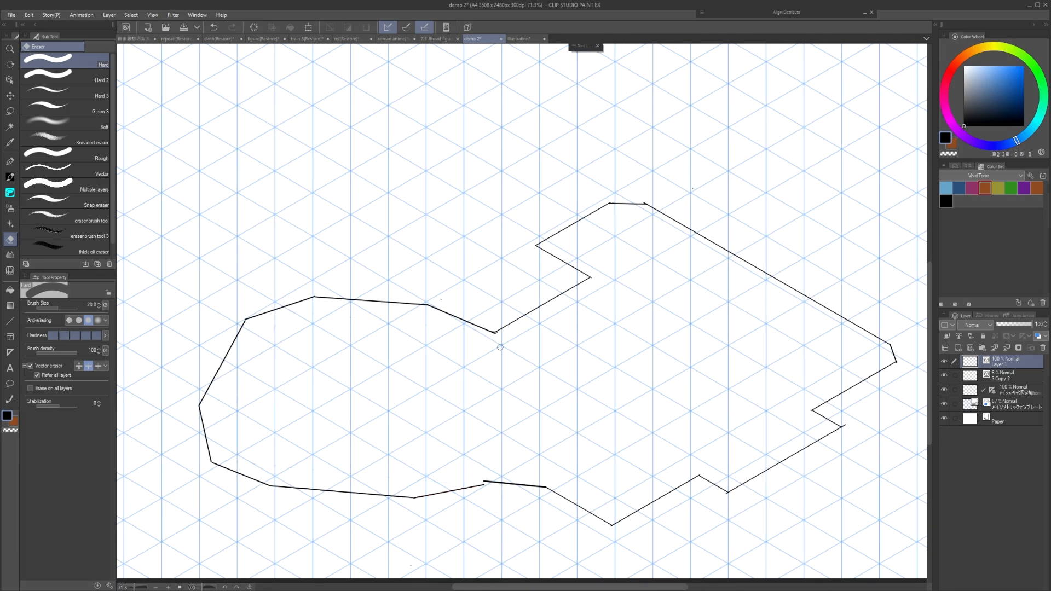
left_click(478, 487, "ctrl")
left_click_drag(484, 485, 483, 482)
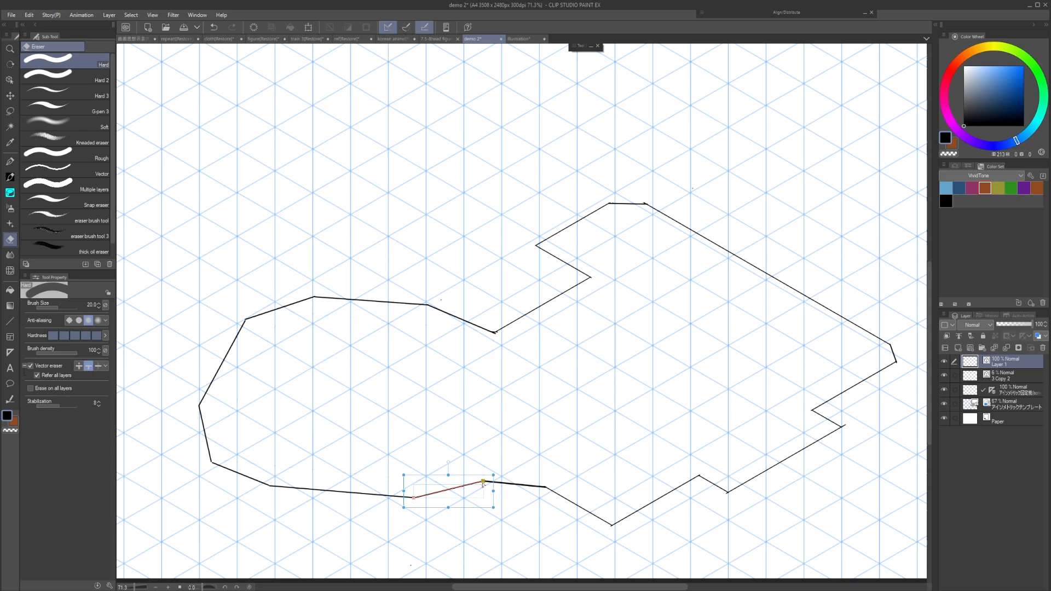
scroll(482, 348, "down", 1)
Replace the straight wall edge between the upper inner corner and the recess with a curve and adjust its bend.
scroll(493, 343, "up", 5)
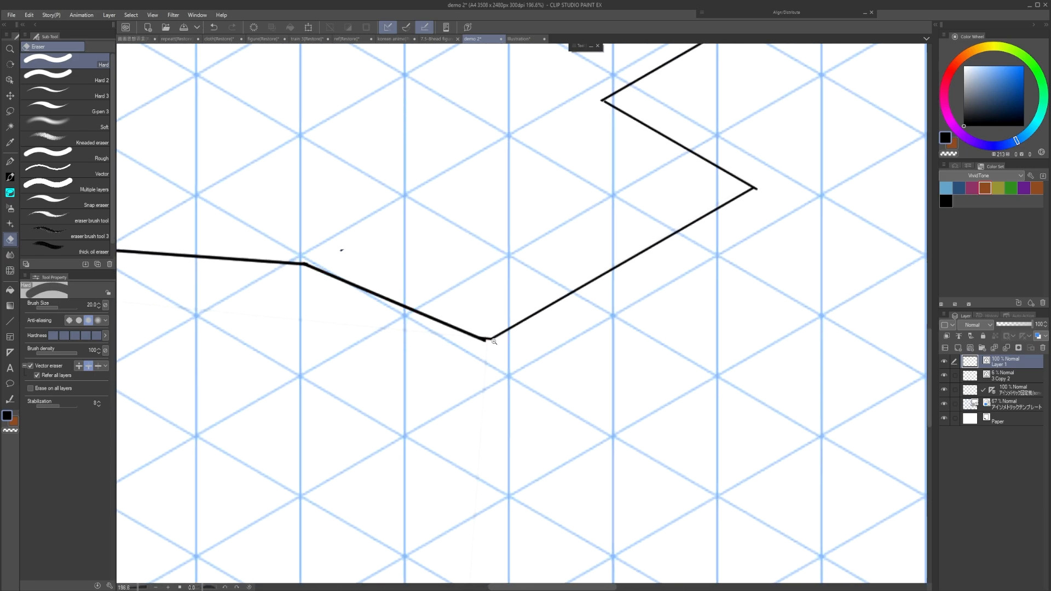
scroll(493, 351, "down", 2)
mouse_move(489, 358)
left_mouse_down()
mouse_move(471, 347)
mouse_move(657, 246)
left_mouse_up()
left_click(500, 338)
key("u")
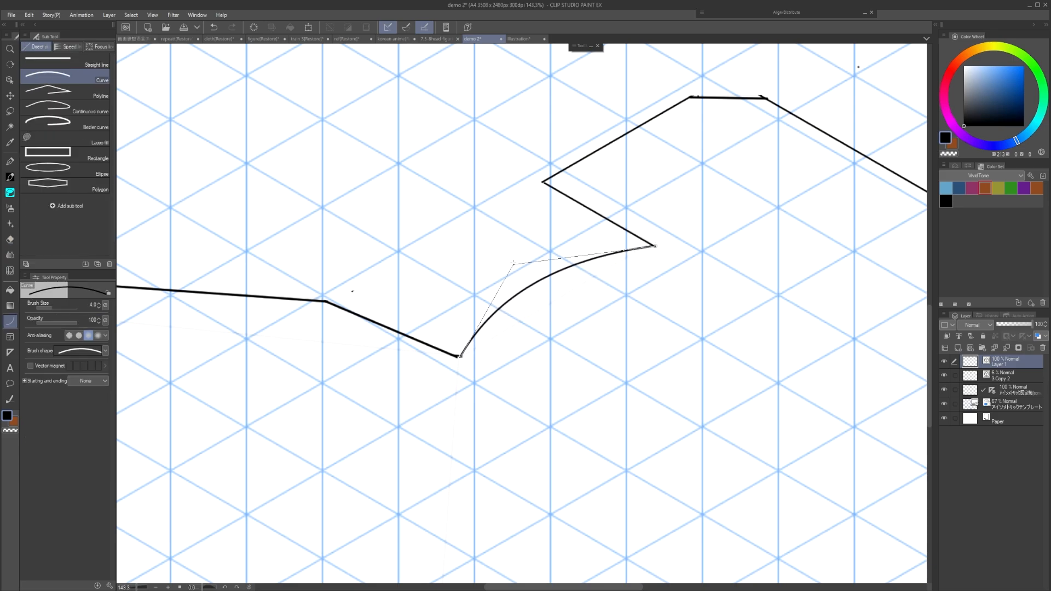
left_click(511, 260)
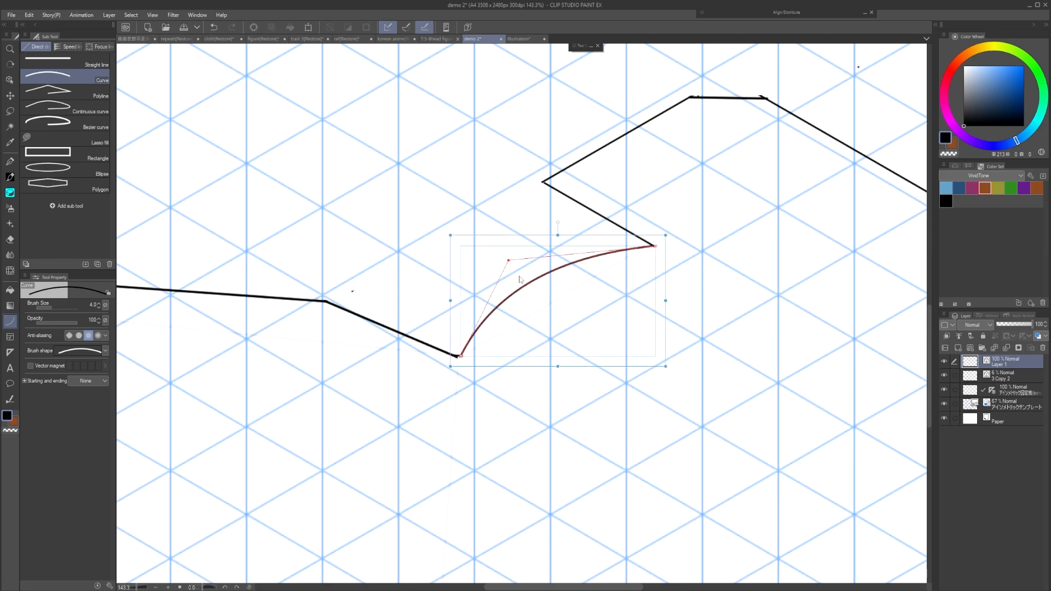
key("ctrl+z")
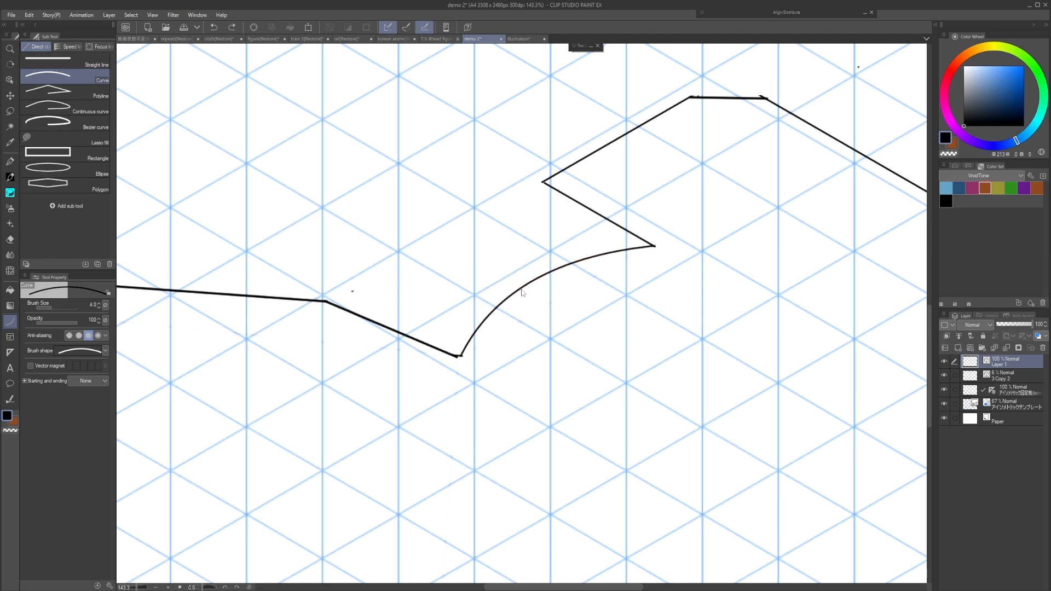
left_click_drag(509, 261, 513, 255)
left_click_drag(523, 297, 508, 294)
mouse_move(529, 294)
left_mouse_down()
mouse_move(500, 304)
mouse_move(503, 313)
left_mouse_up()
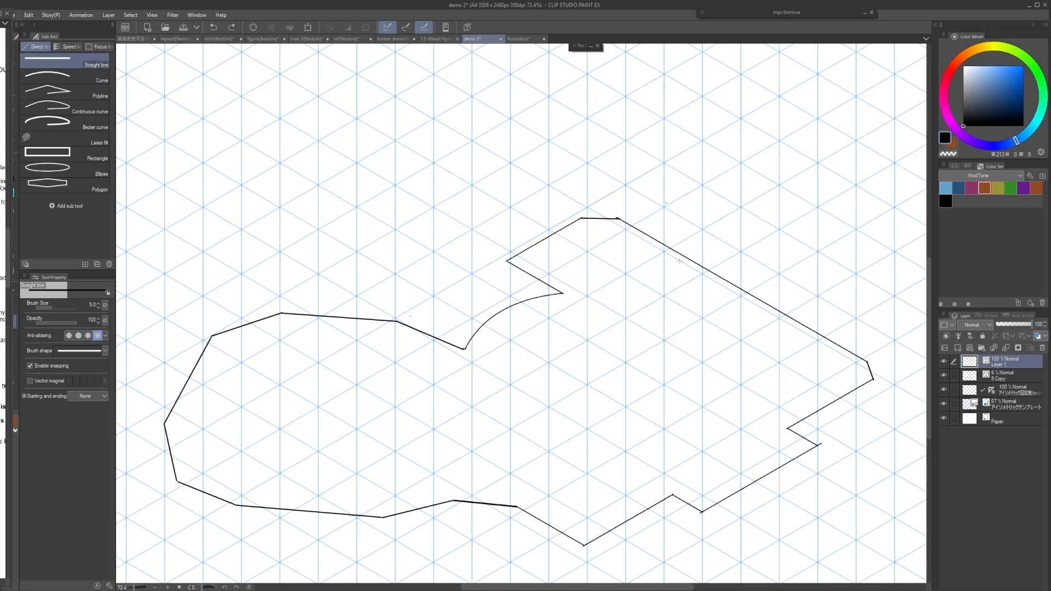
Enable special ruler snapping and draw a raised L-shaped platform outline over the upper floor plan, with a slanted line descending from it.
mouse_move(692, 218)
left_mouse_down()
mouse_move(633, 247)
mouse_move(610, 245)
left_mouse_up()
scroll(609, 245, "up", 3)
left_click_drag(618, 243, 630, 242)
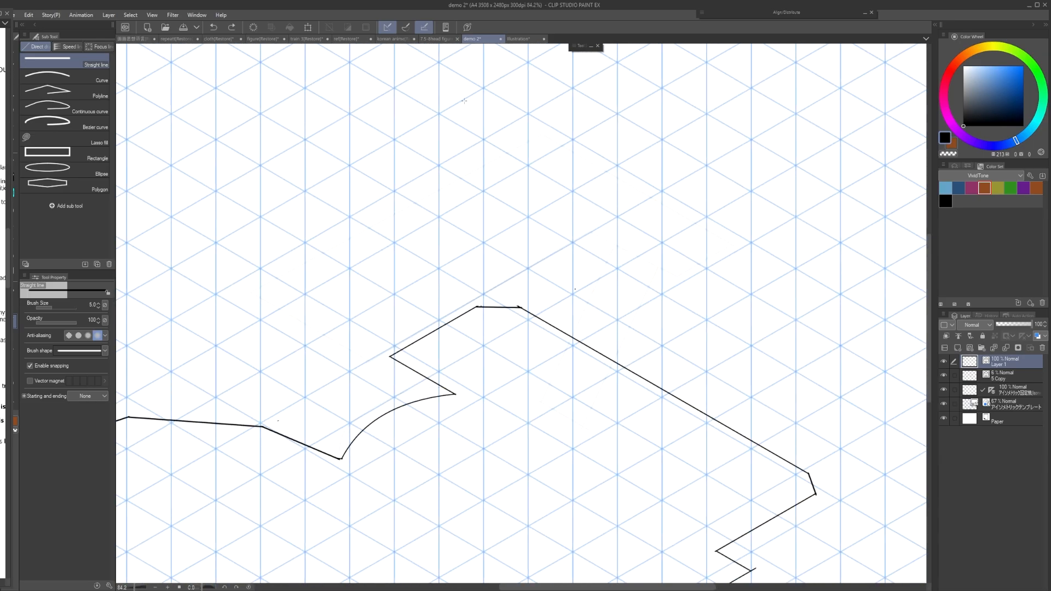
left_click(406, 29)
left_click_drag(527, 200, 553, 216)
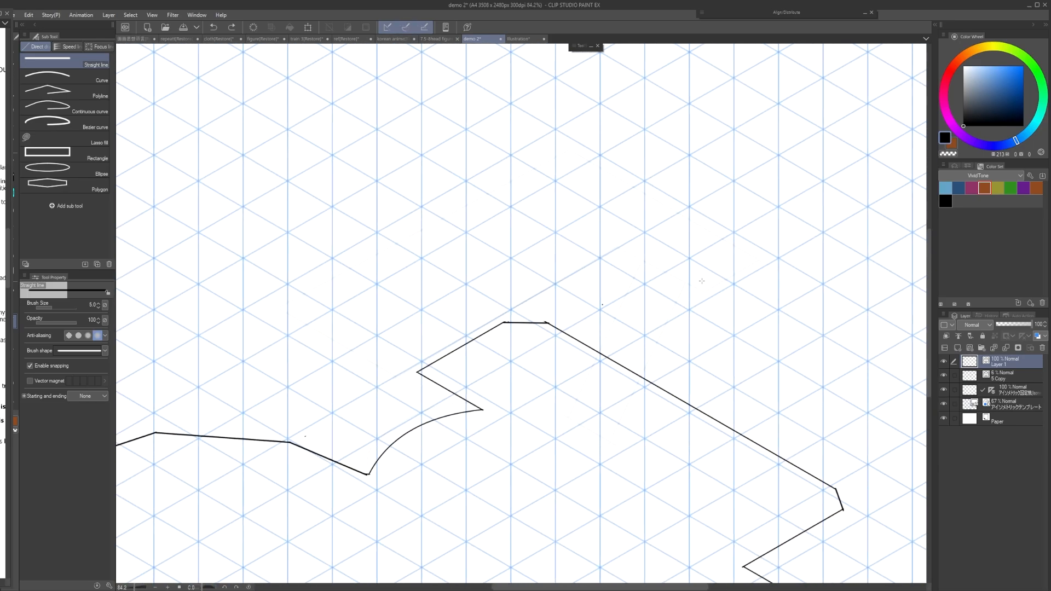
left_click_drag(704, 294, 592, 226)
left_click_drag(706, 293, 756, 257)
key("ctrl+z")
mouse_move(706, 293)
left_mouse_down()
mouse_move(760, 260)
mouse_move(568, 151)
mouse_move(621, 137)
mouse_move(412, 258)
mouse_move(334, 266)
mouse_move(441, 361)
mouse_move(476, 367)
mouse_move(665, 248)
mouse_move(652, 265)
mouse_move(632, 201)
mouse_move(606, 336)
mouse_move(602, 322)
left_mouse_up()
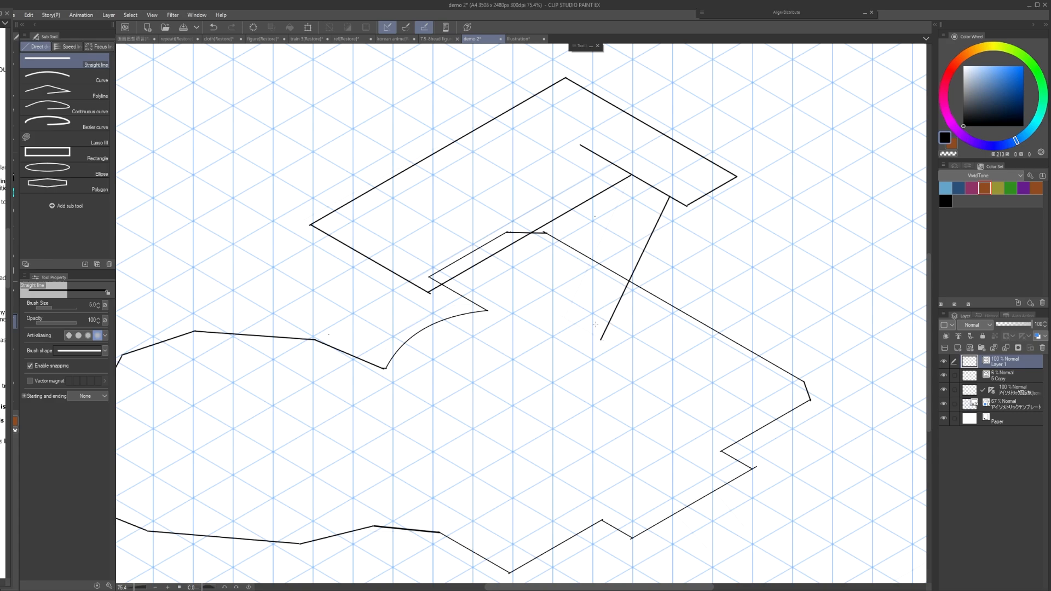
Duplicate the slanted line to the platform's inner corner and join the lower ends of both lines to form a ramp.
left_click(661, 219, "ctrl")
key("ctrl+c")
key("ctrl+v")
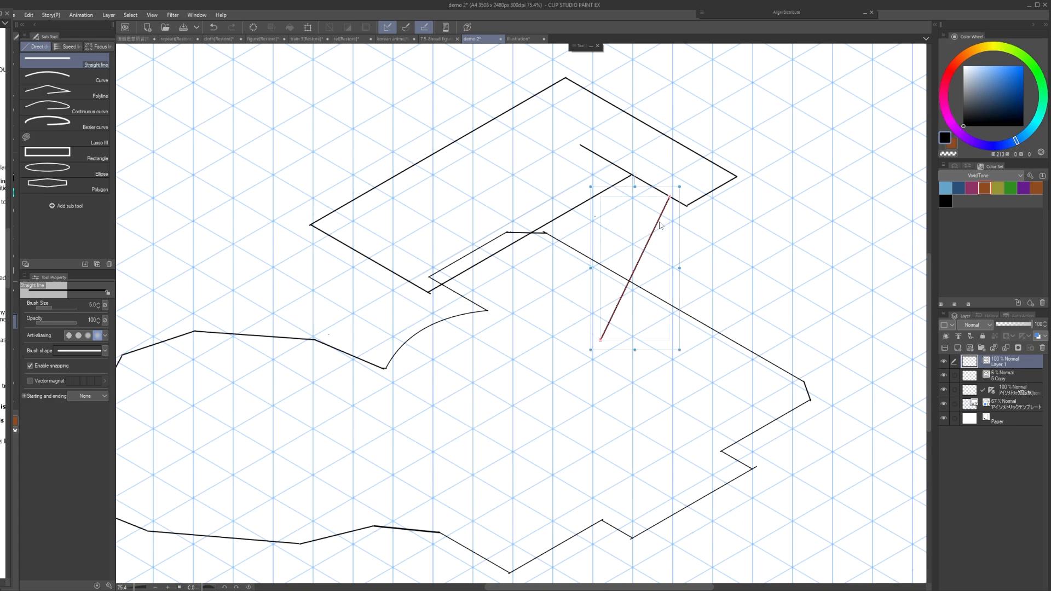
left_click_drag(658, 223, 622, 207)
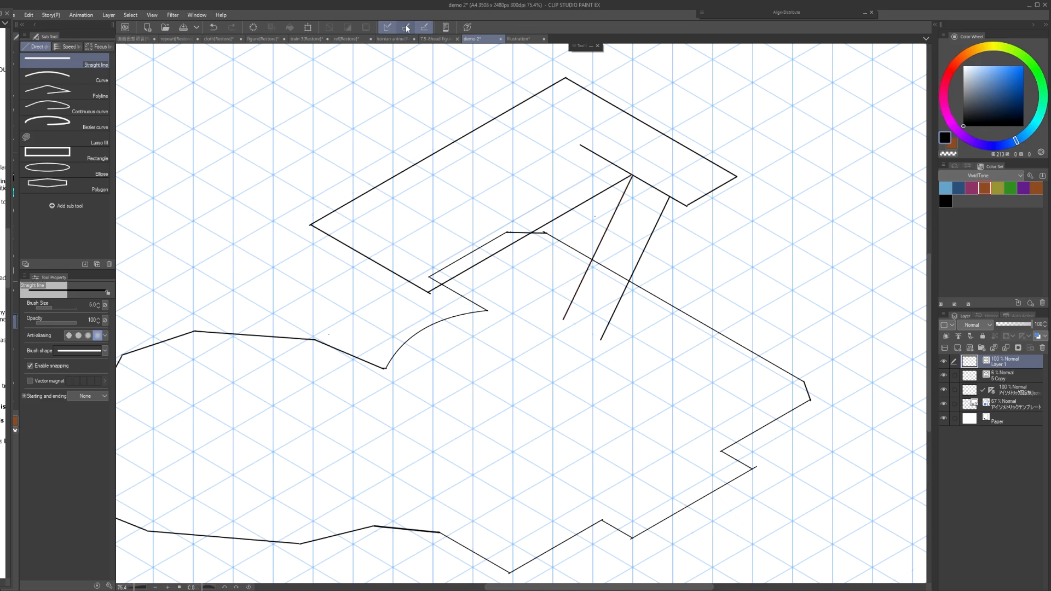
scroll(591, 327, "up", 3)
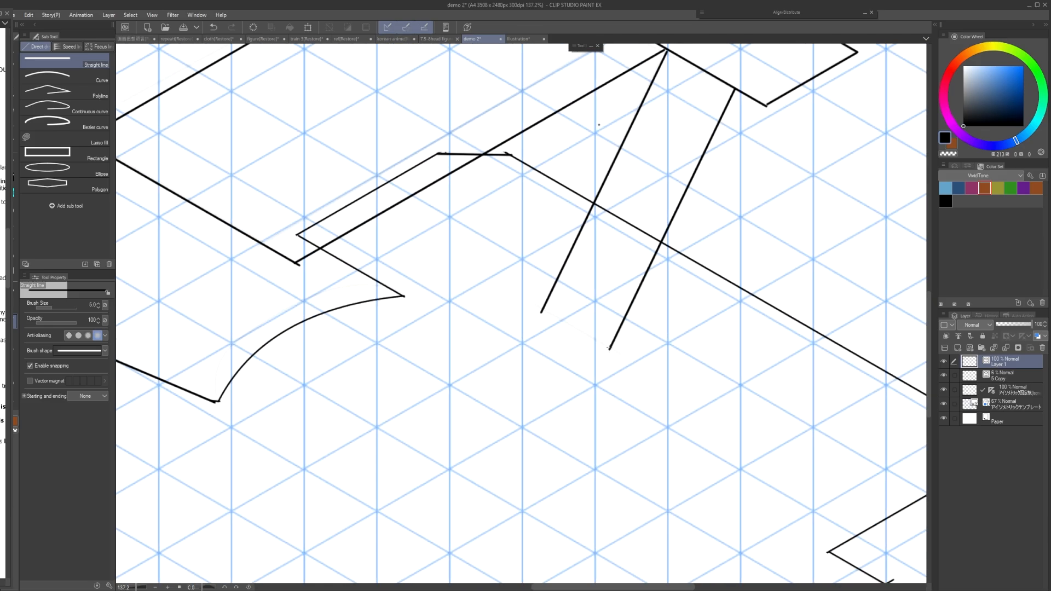
mouse_move(609, 347)
left_mouse_down()
mouse_move(542, 312)
mouse_move(604, 287)
left_mouse_up()
scroll(576, 327, "down", 3)
Draw an off-grid slanted line outward from the lower right wall and a grid-aligned front edge from its outer end.
left_click(406, 28)
left_click_drag(629, 399, 556, 331)
mouse_move(603, 403)
left_mouse_down()
mouse_move(624, 434)
mouse_move(669, 409)
left_mouse_up()
key("ctrl+z")
left_click(406, 28)
key("ctrl+z")
scroll(641, 432, "up", 4)
left_click_drag(626, 435, 671, 402)
Duplicate the off-grid slanted line to the other end of the front edge to close the small parallelogram outside the wall.
left_click(613, 415, "ctrl+shift")
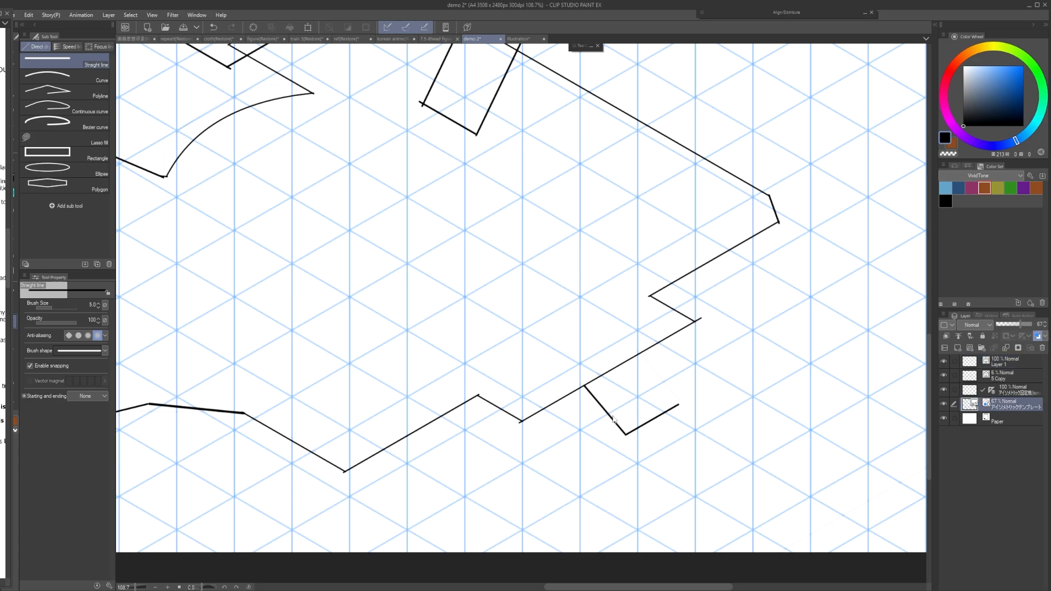
left_click(613, 418, "ctrl")
key("ctrl+c")
key("ctrl+v")
mouse_move(614, 420)
left_mouse_down()
mouse_move(668, 393)
mouse_move(659, 386)
mouse_move(667, 402)
mouse_move(656, 394)
mouse_move(644, 314)
left_mouse_up()
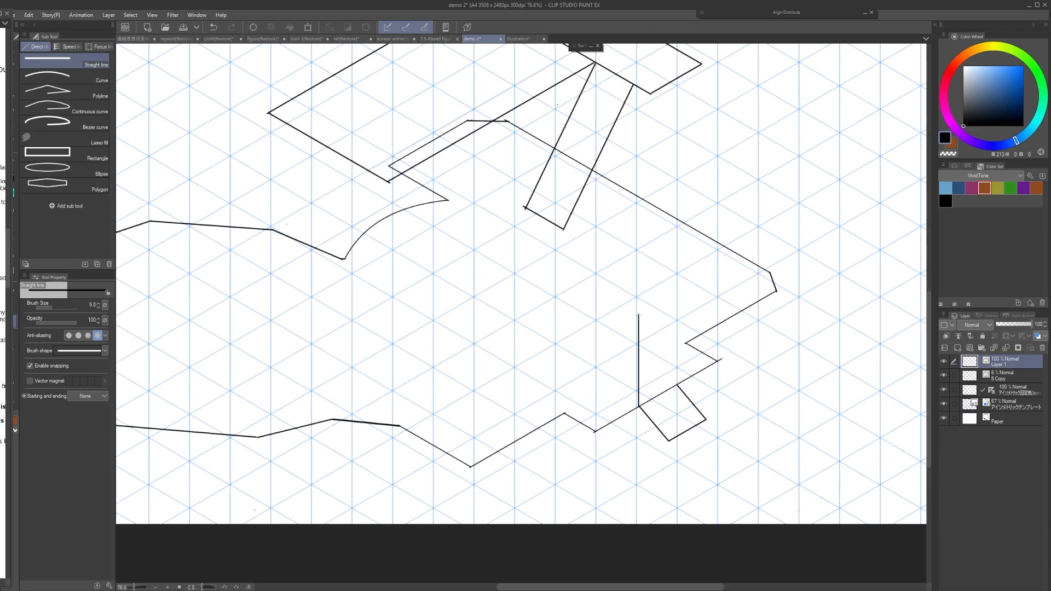
Draw an upright door frame on the wall above the small parallelogram, with two vertical sides and a grid-aligned top.
key("ctrl+z")
mouse_move(638, 408)
left_mouse_down()
mouse_move(636, 308)
mouse_move(681, 284)
left_mouse_up()
left_click_drag(680, 283, 679, 378)
key("ctrl+z")
left_click_drag(676, 299, 640, 339)
mouse_move(650, 333)
left_mouse_down()
mouse_move(668, 369)
mouse_move(652, 321)
mouse_move(656, 351)
left_mouse_up()
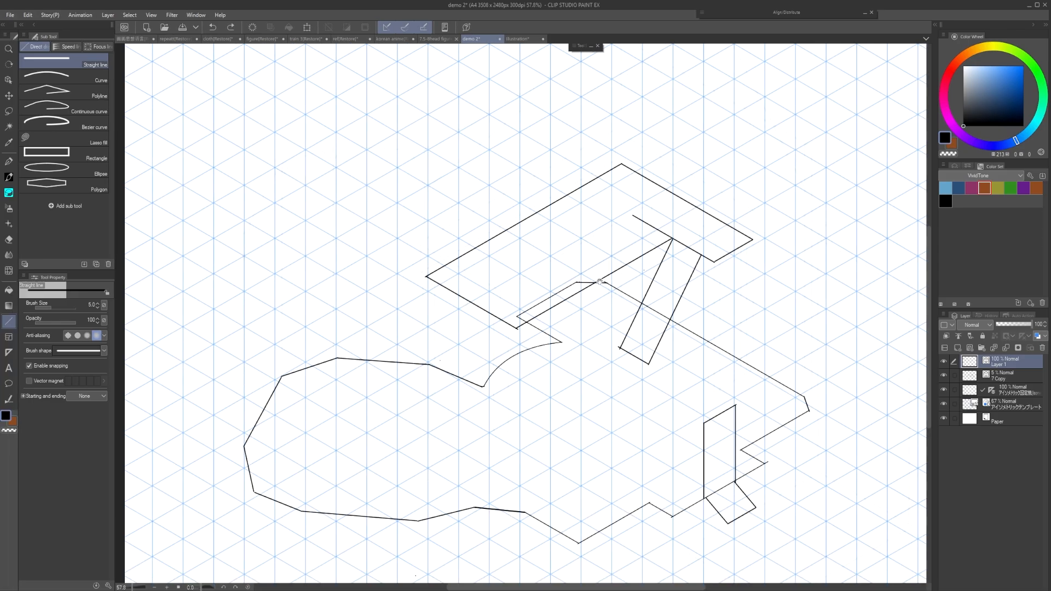
Shift the raised platform's long inner and outer edges outward from the floor plan, toward the upper left.
left_click_drag(657, 268, 631, 277)
left_click(647, 267, "ctrl")
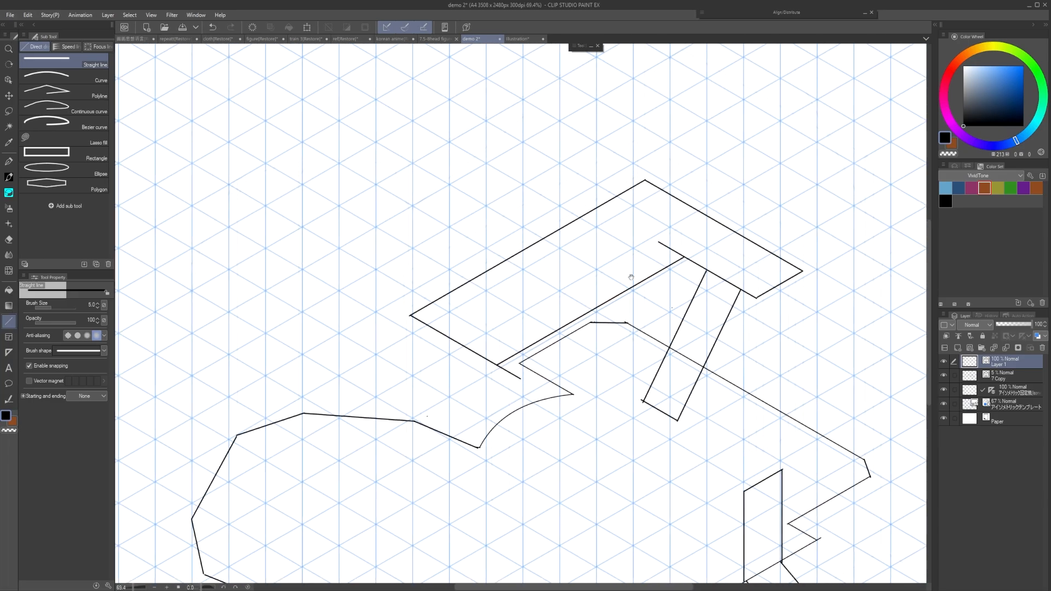
left_click_drag(594, 225, 519, 232)
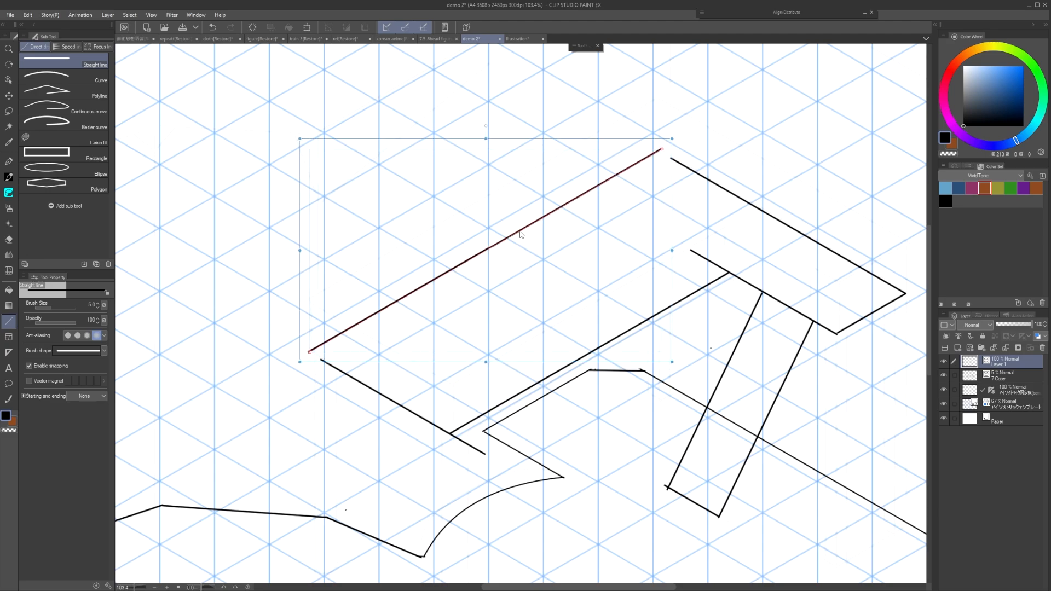
Extend the end points of the platform's two adjoining edges to meet the shifted outer edge.
left_click(685, 167)
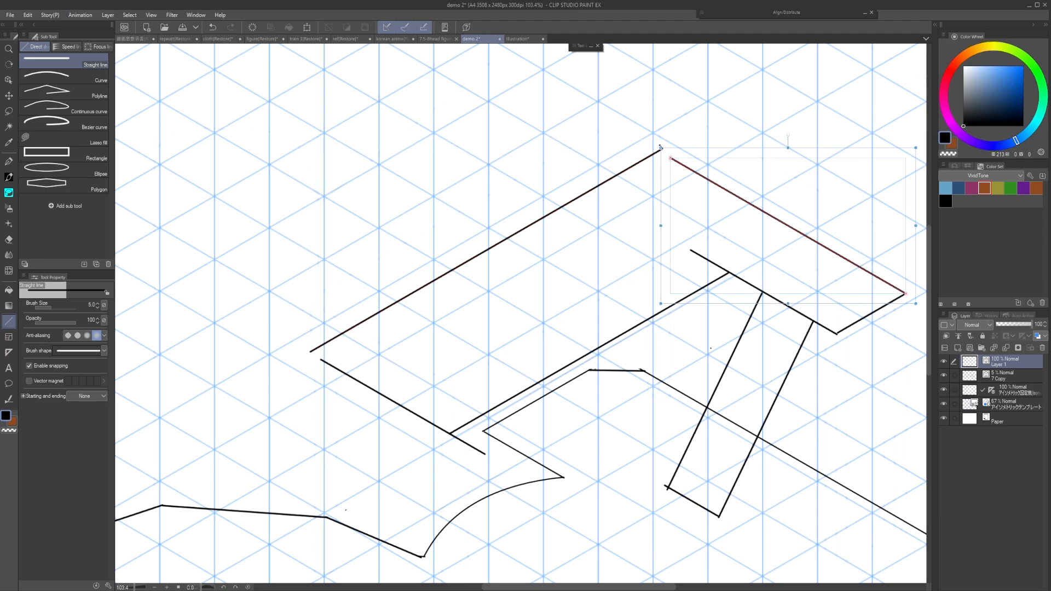
left_click_drag(661, 148, 649, 140)
left_click_drag(358, 379, 414, 344)
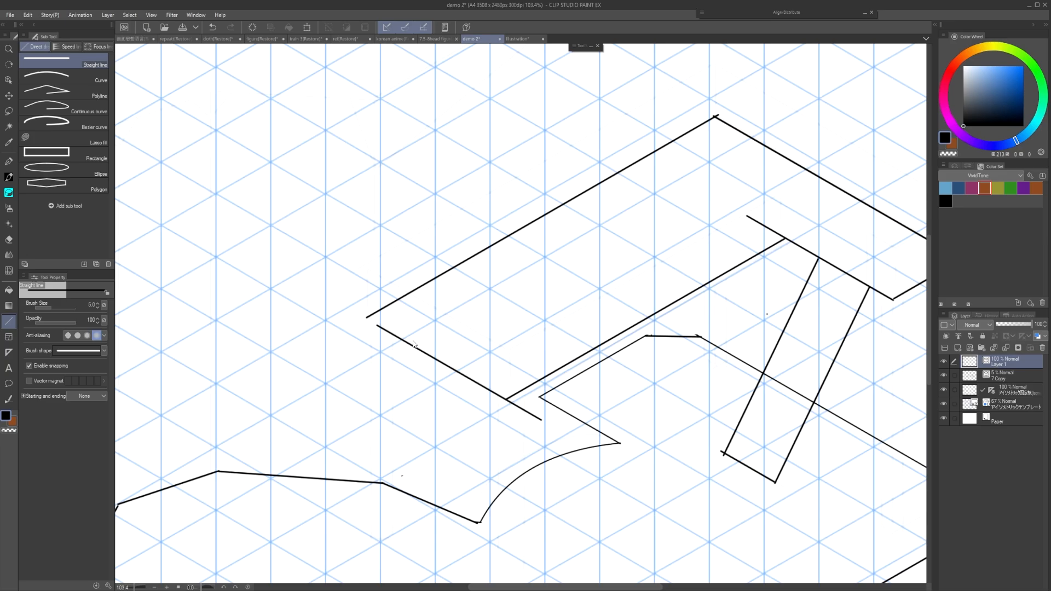
left_click(382, 327)
left_click_drag(366, 316, 351, 306)
left_click_drag(459, 338, 433, 333)
scroll(507, 333, "up", 1)
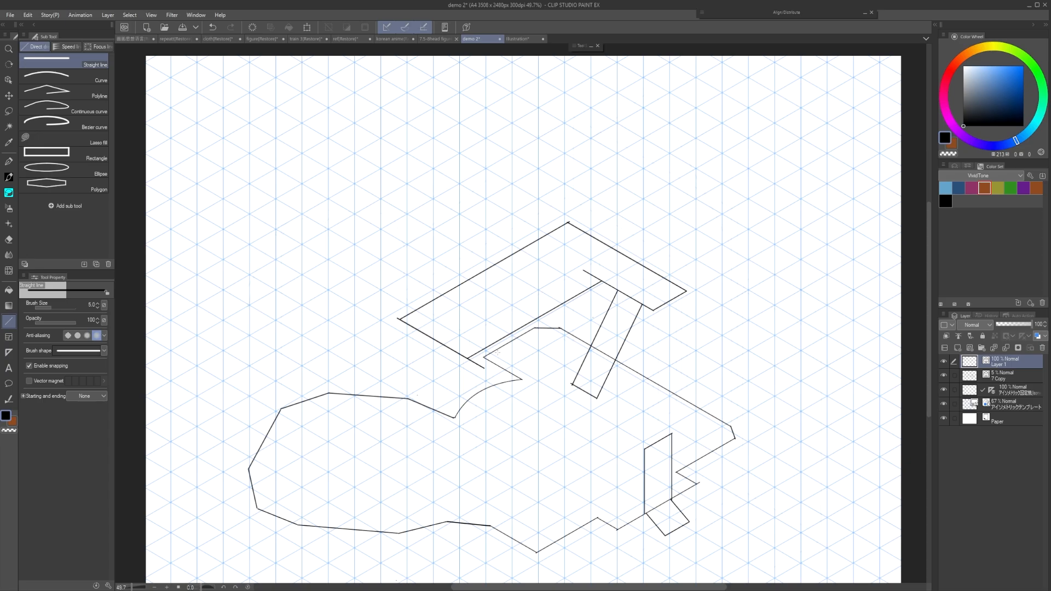
Draw a vertical height line at the right back corner and duplicate the back floor edges upward as the walls' top outline.
mouse_move(512, 362)
left_mouse_down()
mouse_move(533, 320)
mouse_move(555, 330)
mouse_move(518, 323)
left_mouse_up()
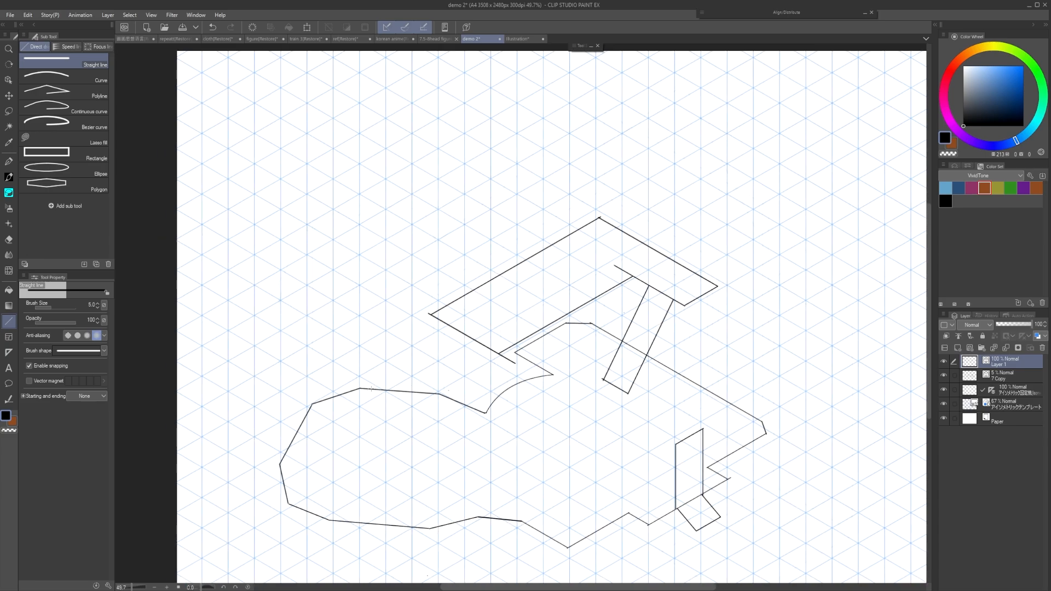
left_click_drag(697, 401, 628, 407)
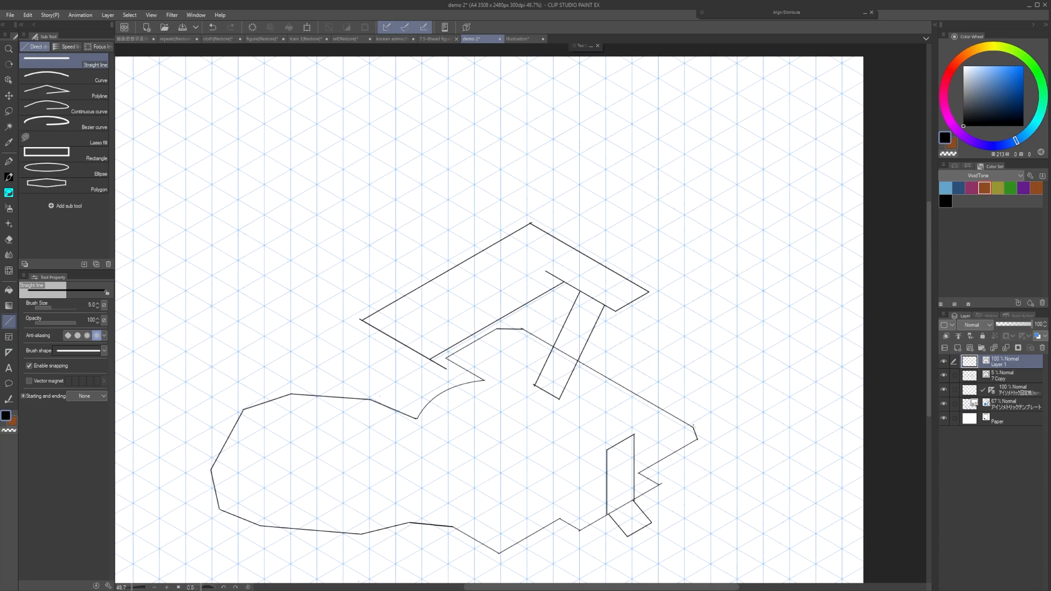
left_click_drag(693, 427, 689, 307)
left_click(694, 221, "ctrl")
left_click_drag(695, 234, 256, 257)
left_click(524, 150, "ctrl")
left_click(498, 158, "ctrl")
left_click_drag(256, 257, 224, 318)
Add vertical wall lines from the remaining back floor corners up to the top outline.
left_click_drag(621, 379, 621, 156)
left_click_drag(343, 397, 344, 175)
left_click_drag(407, 410, 406, 188)
left_click_drag(522, 329, 523, 107)
left_click_drag(484, 345, 484, 121)
left_click_drag(455, 394, 456, 171)
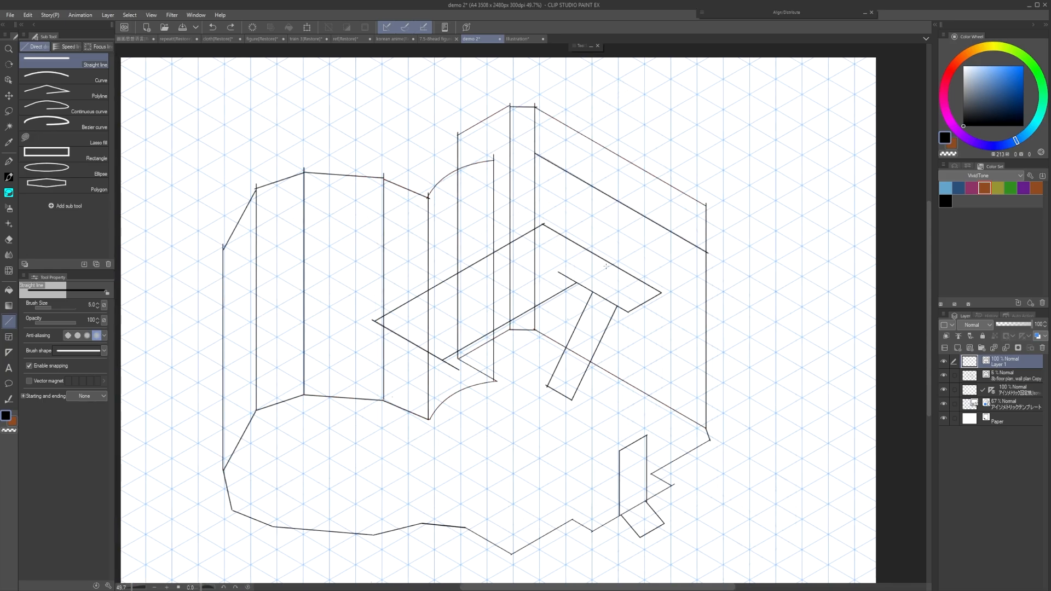
Draw a line rising rightward from the back end of the right wall's lower parallel line and extend it beyond the wall top.
left_click_drag(627, 222, 606, 271)
left_click_drag(564, 211, 560, 153)
left_click(557, 170, "ctrl")
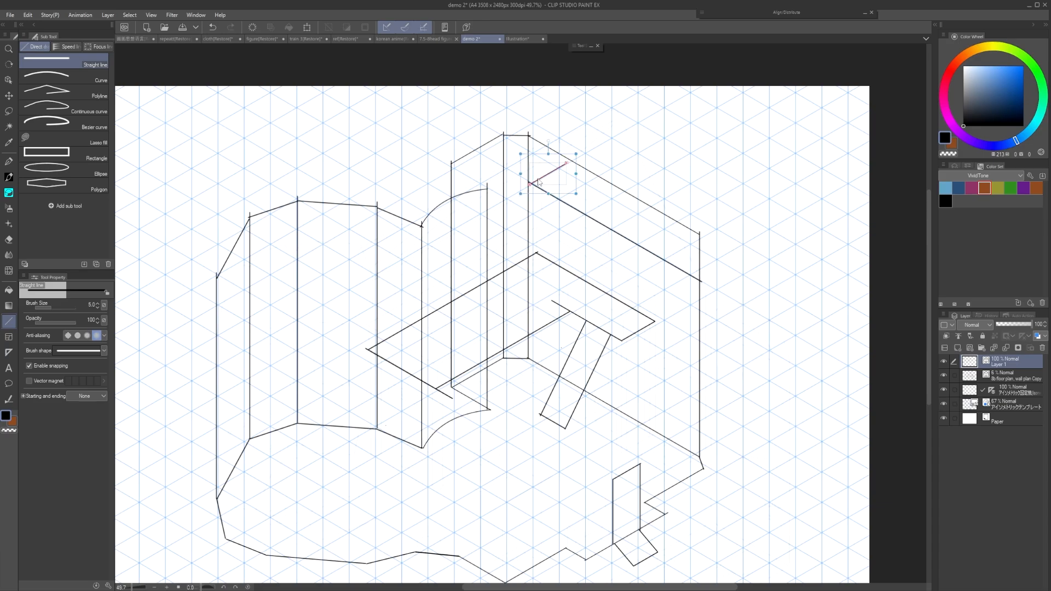
left_click_drag(531, 184, 624, 115)
scroll(550, 197, "down", 1)
left_click_drag(534, 159, 533, 211)
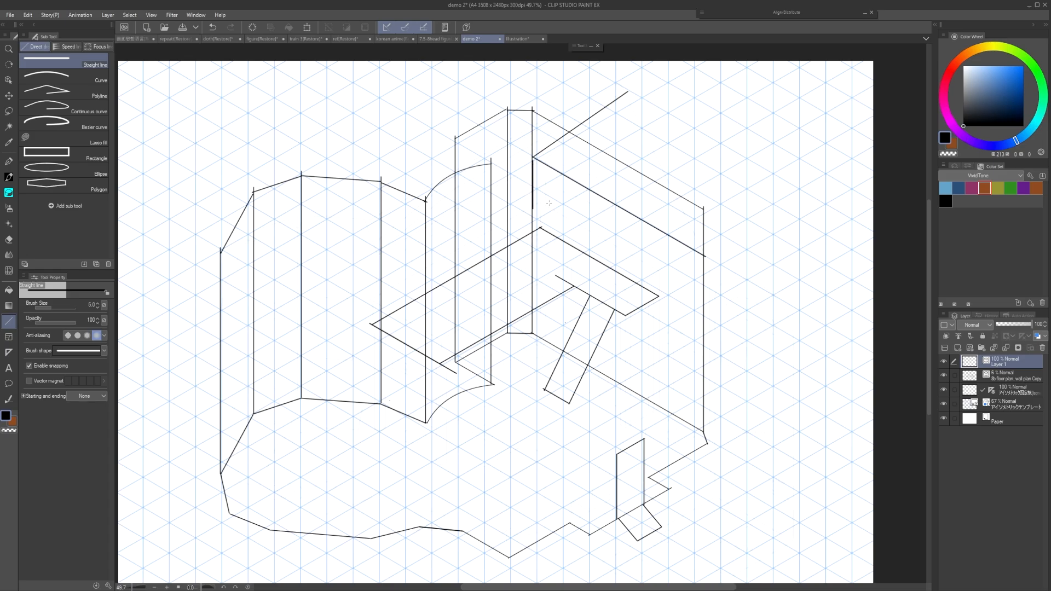
key("ctrl+z")
left_click_drag(703, 256, 702, 166)
key("ctrl+z")
Draw a line from the front end of the right wall's lower parallel line and move its top point to the rising line's tip.
left_click_drag(700, 256, 702, 140)
left_click(702, 189, "ctrl")
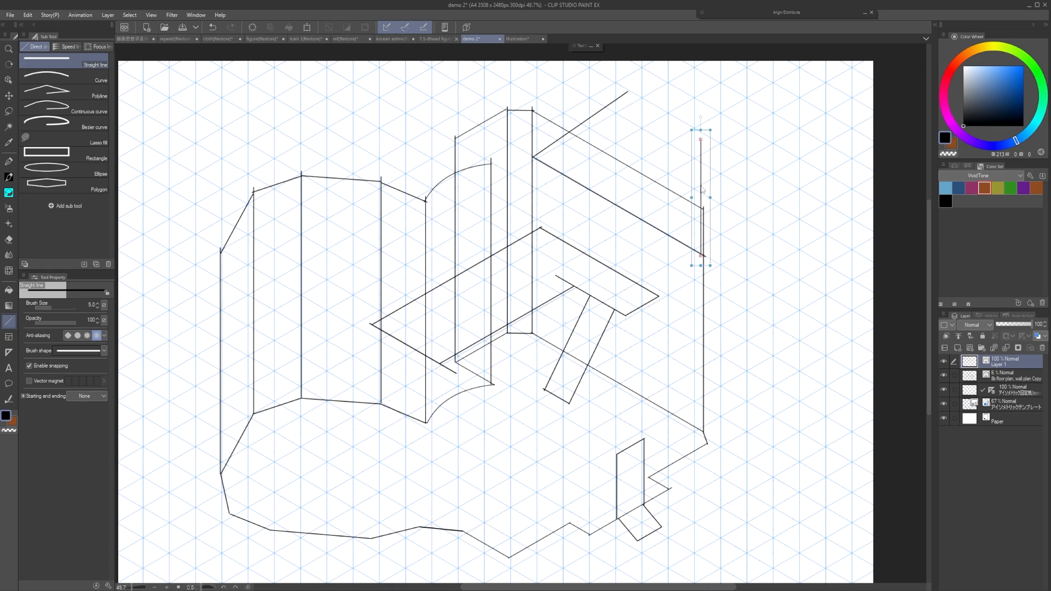
left_click_drag(702, 256, 704, 257)
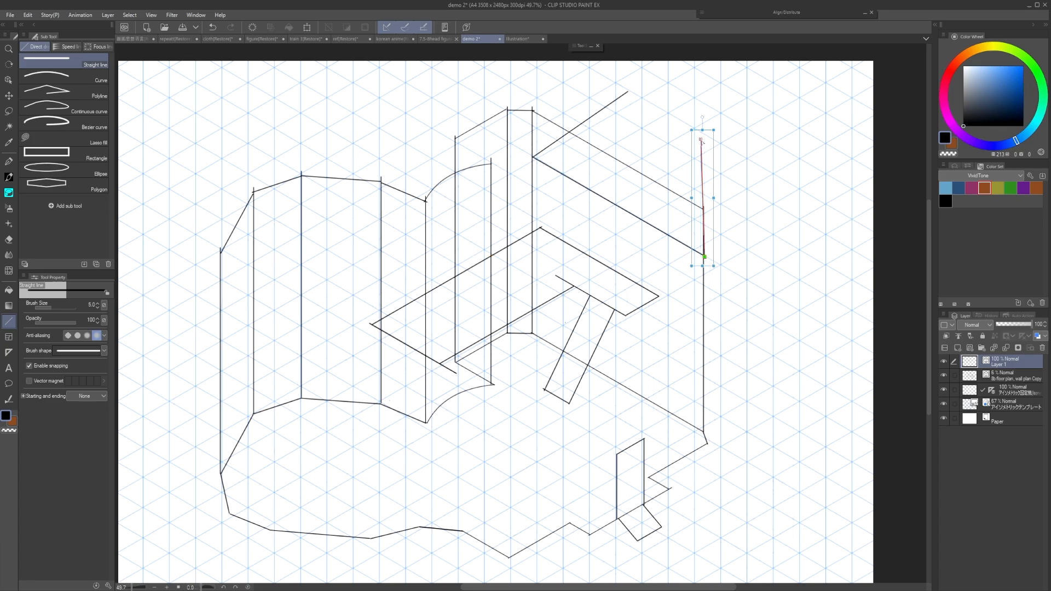
left_click_drag(701, 140, 631, 93)
Locate the right wall's centre with crossed diagonals and a vertical guide, align the gable peak to it, and erase the guides.
left_click_drag(534, 158, 703, 433)
left_click_drag(705, 257, 532, 333)
left_click_drag(617, 316, 617, 105)
scroll(624, 109, "up", 3)
left_click_drag(621, 176, 604, 169)
scroll(608, 175, "down", 3)
key("e")
left_click_drag(657, 339, 594, 274)
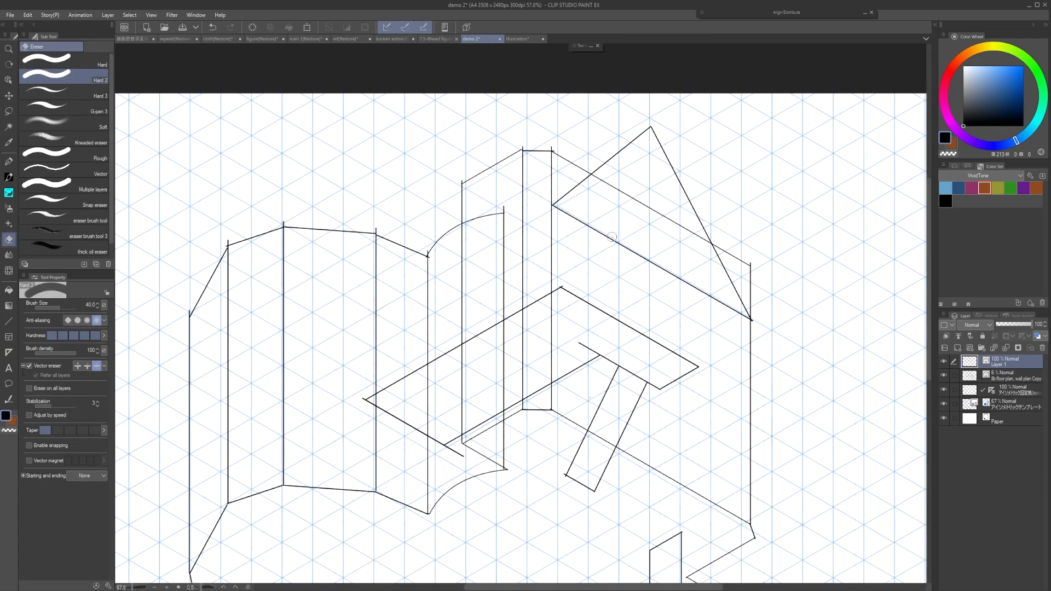
Erase the right wall's old straight top lines and draw sloped roof edges from the left walls' tops to the gable peak.
left_click_drag(612, 238, 605, 249)
scroll(581, 104, "up", 2)
mouse_move(511, 228)
left_mouse_down()
mouse_move(438, 270)
mouse_move(555, 169)
mouse_move(666, 130)
left_mouse_up()
key("e")
key("e")
left_click_drag(465, 268, 457, 282)
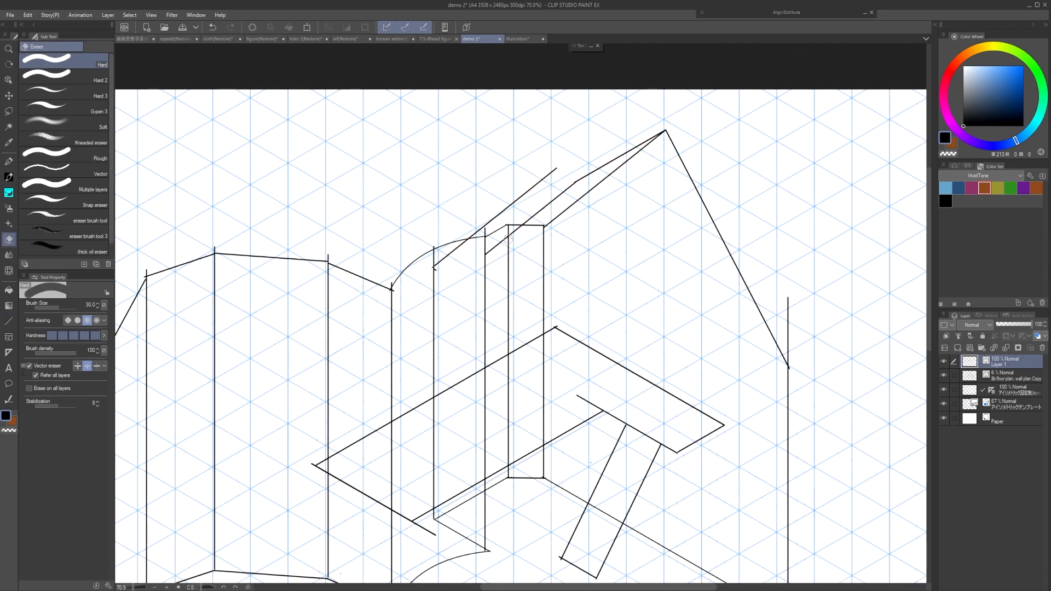
Close the roof strip's outer edge at the gable peak and draw a parallel vertical line at the right wall's front end.
left_click_drag(508, 240, 508, 229)
key("u")
left_click_drag(556, 170, 648, 117)
left_click_drag(666, 131, 645, 118)
scroll(615, 327, "up", 3)
mouse_move(667, 512)
left_mouse_down()
mouse_move(667, 219)
mouse_move(690, 230)
left_mouse_up()
scroll(608, 369, "down", 2)
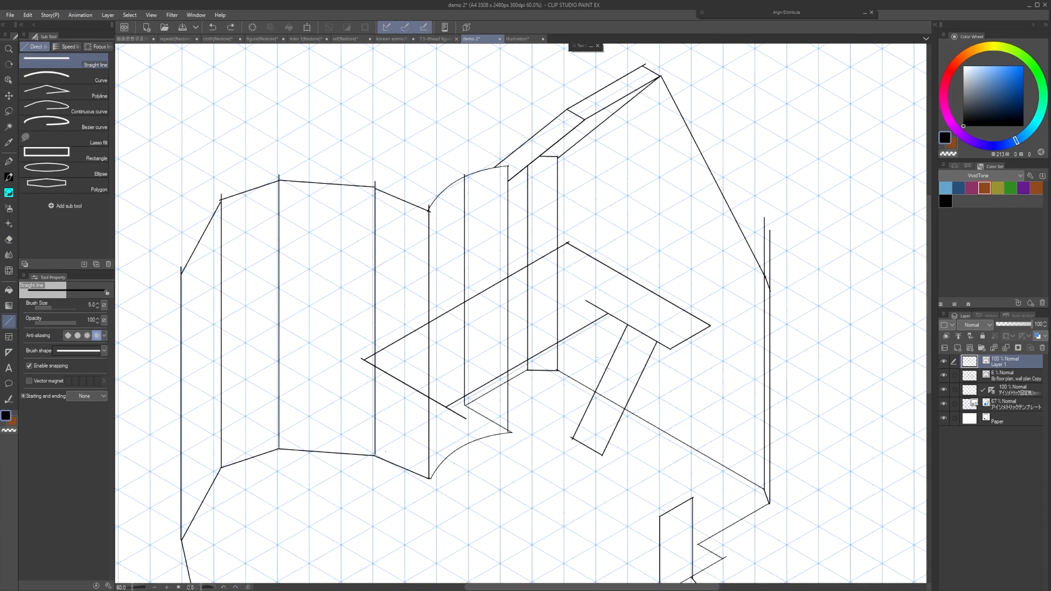
Draw vertical lines down from the platform's two right front corners and join their lower ends with a base edge.
scroll(621, 353, "up", 3)
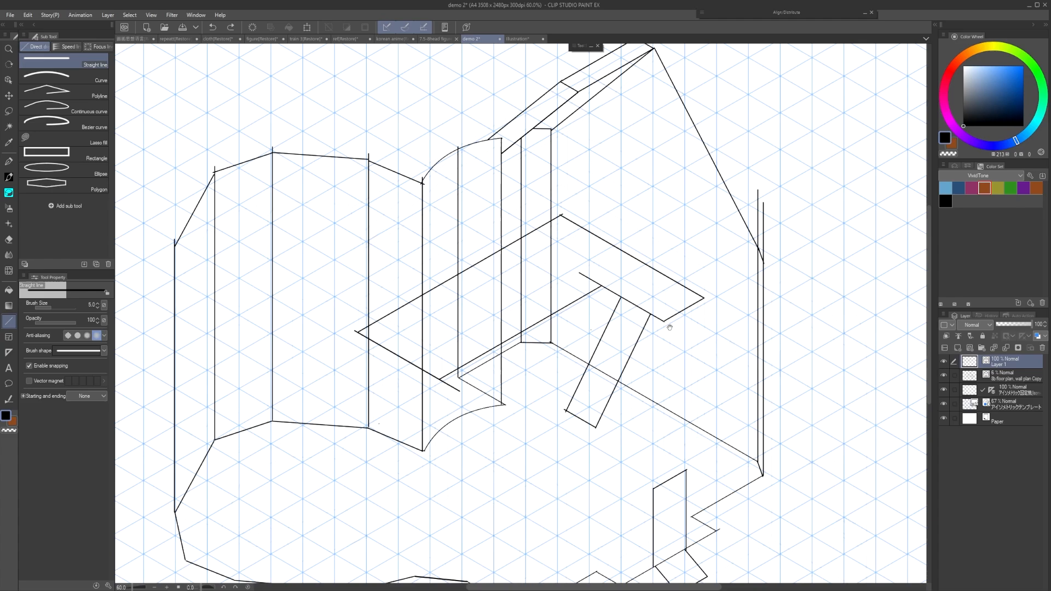
left_click_drag(679, 326, 680, 450)
key("ctrl+z")
left_click_drag(679, 326, 666, 445)
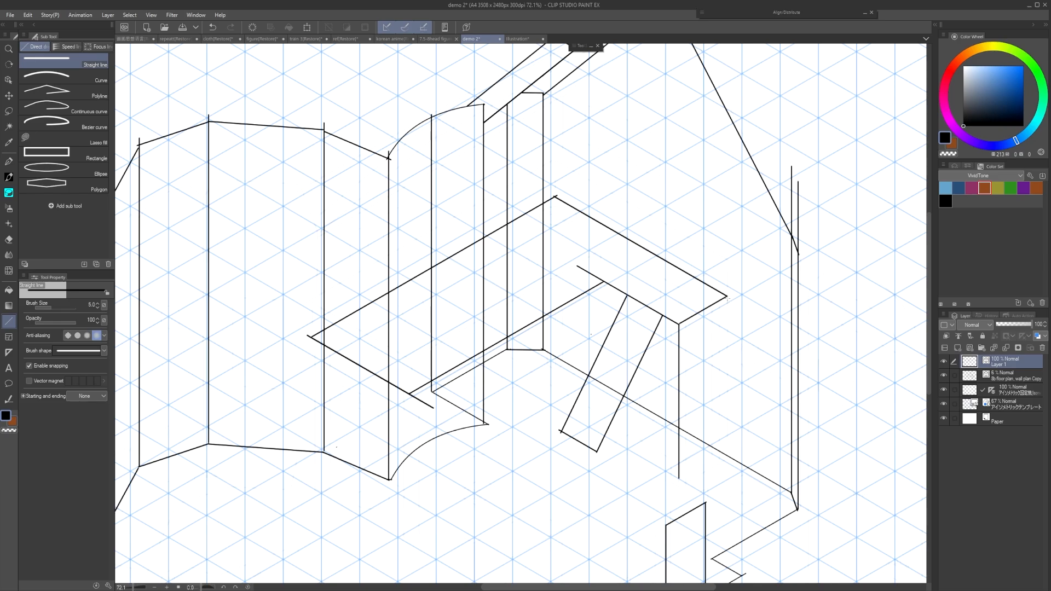
left_click_drag(728, 298, 727, 463)
key("ctrl+z")
left_click_drag(728, 297, 728, 455)
left_click_drag(727, 457, 679, 486)
left_click_drag(679, 324, 680, 487)
Draw vertical lines down from the platform's left front corners and the base line running between them.
left_click_drag(499, 355, 498, 517)
left_click_drag(402, 298, 402, 458)
left_click_drag(347, 429, 458, 488)
scroll(514, 384, "up", 3)
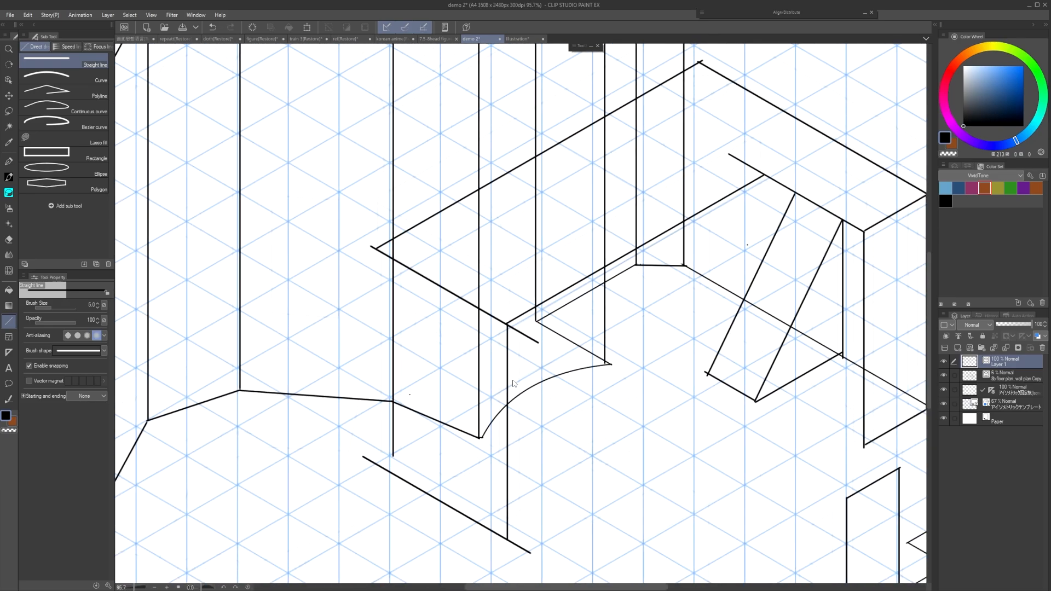
Trim the overshooting ends at the platform's left edge and draw the side face of the small ramp at the doorway.
key("ctrl+z")
left_click_drag(532, 308, 533, 527)
scroll(524, 305, "up", 3)
key("e")
left_click(438, 355)
key("u")
scroll(540, 294, "down", 6)
scroll(557, 276, "up", 2)
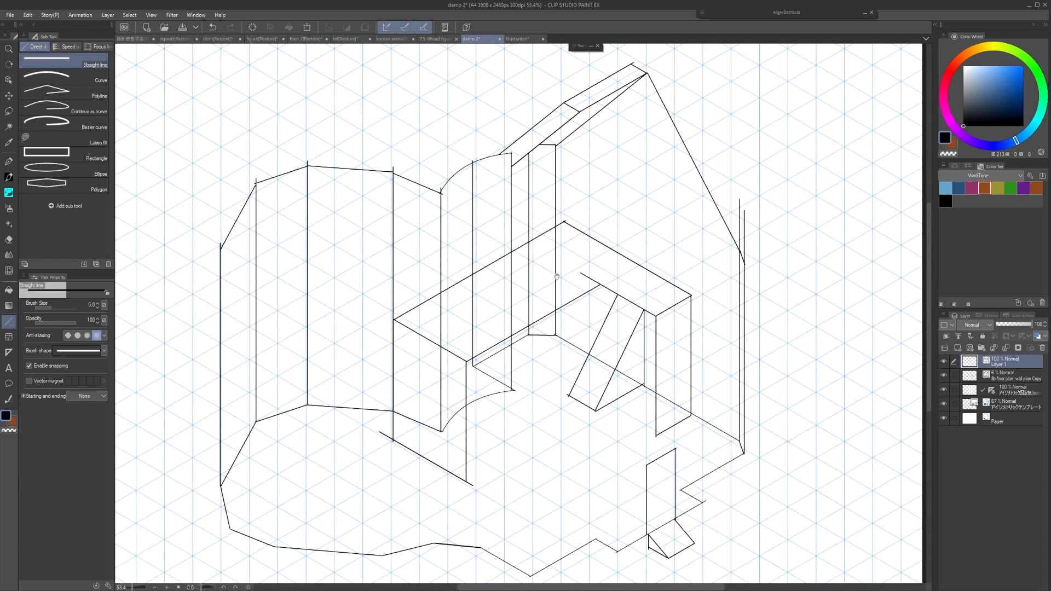
left_click_drag(557, 277, 557, 266)
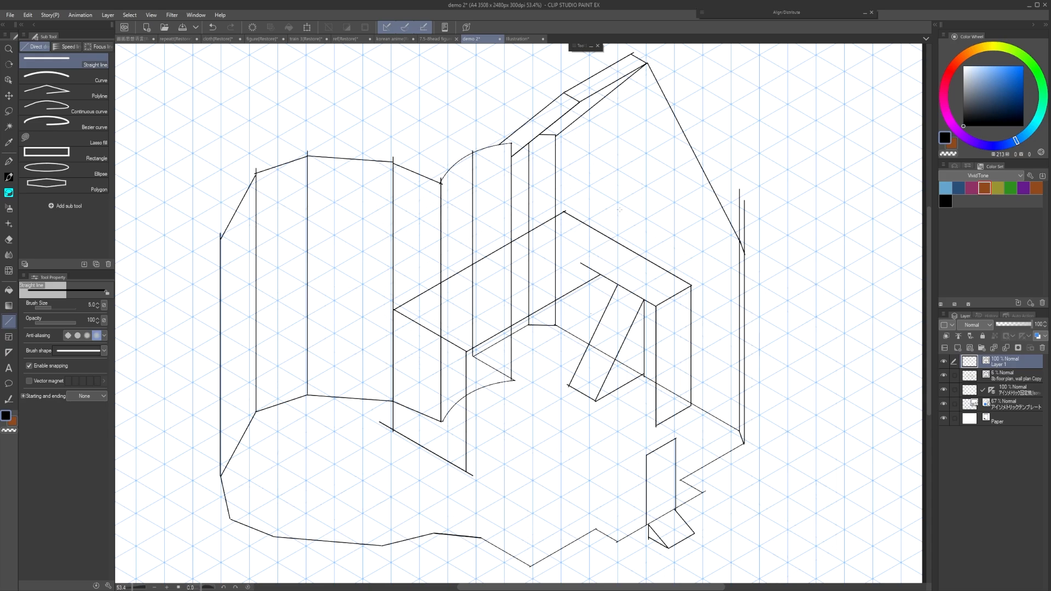
Copy the short back-corner floor edge up to platform level, fit its end to the platform corner, and draw the adjoining back edge.
scroll(580, 242, "down", 3)
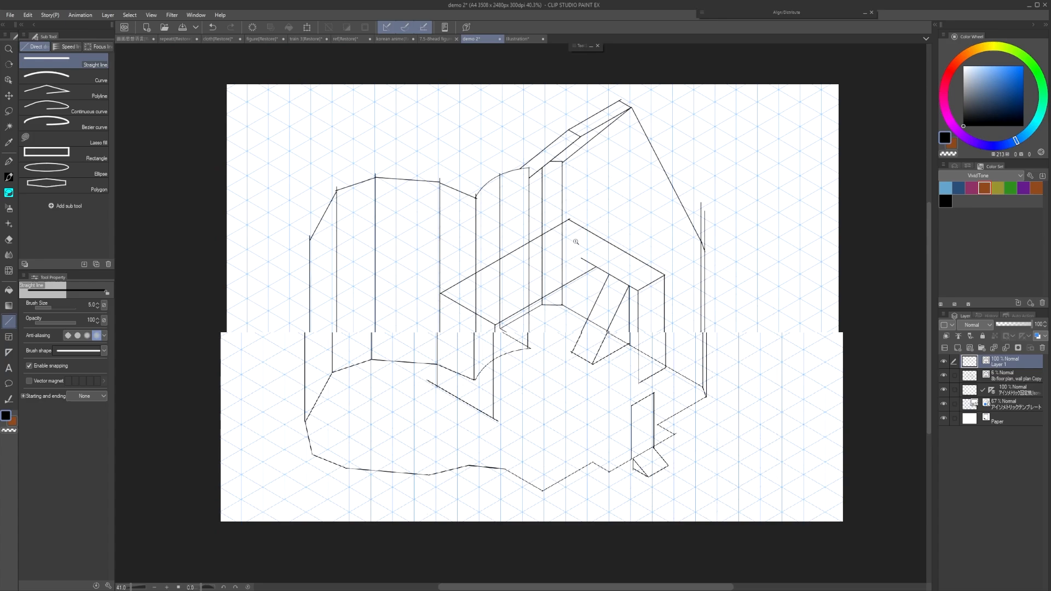
scroll(580, 242, "up", 5)
left_click_drag(567, 239, 547, 278)
scroll(570, 236, "up", 5)
scroll(556, 265, "down", 2)
scroll(556, 261, "up", 2)
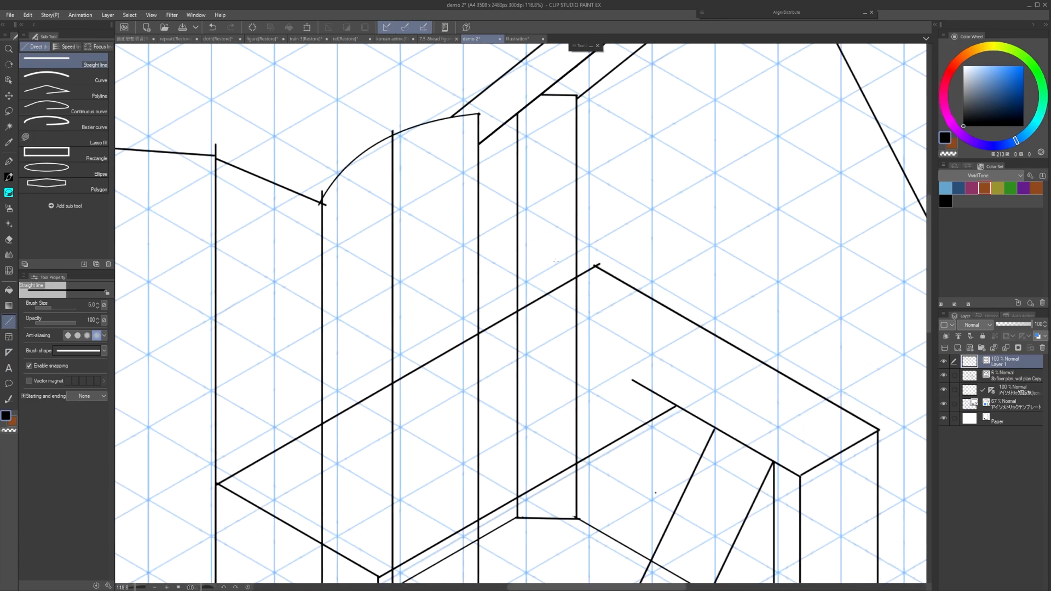
left_click(548, 520)
left_click_drag(550, 520, 553, 271)
left_click(597, 279)
left_click_drag(577, 268, 610, 268)
left_click(554, 267, "ctrl")
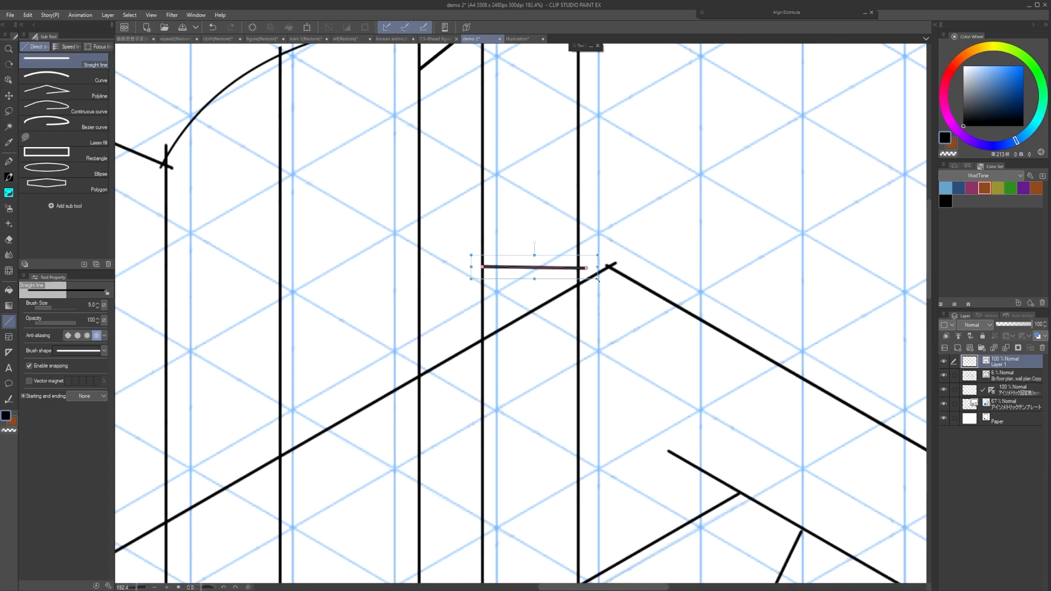
left_click_drag(542, 291, 454, 285)
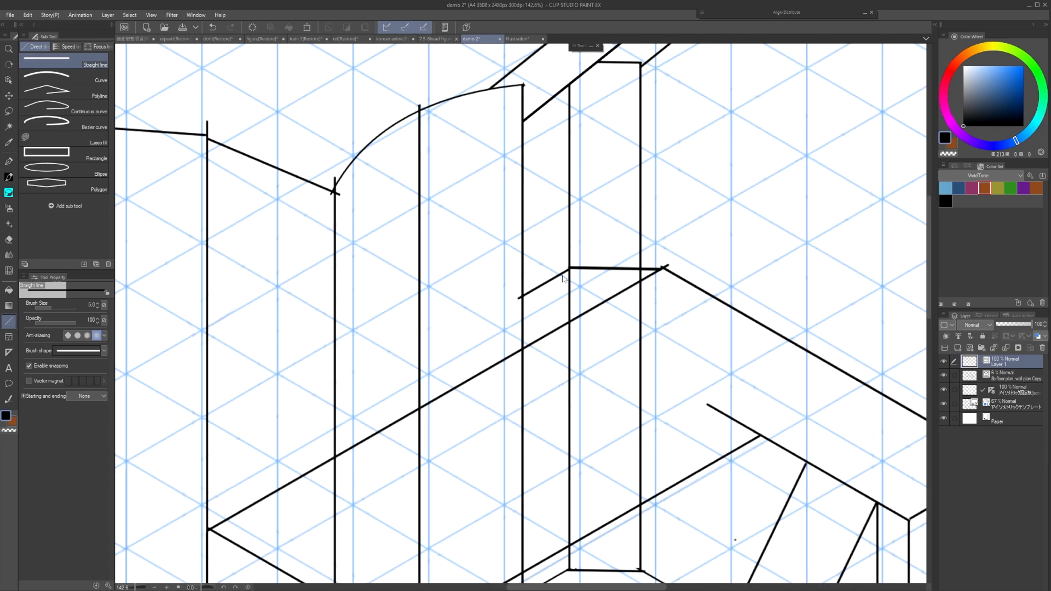
left_click(412, 278, "ctrl")
Erase the line segments hidden behind the platform and the overshooting line ends throughout the room.
scroll(602, 280, "up", 2)
key("e")
left_click_drag(527, 245, 542, 268)
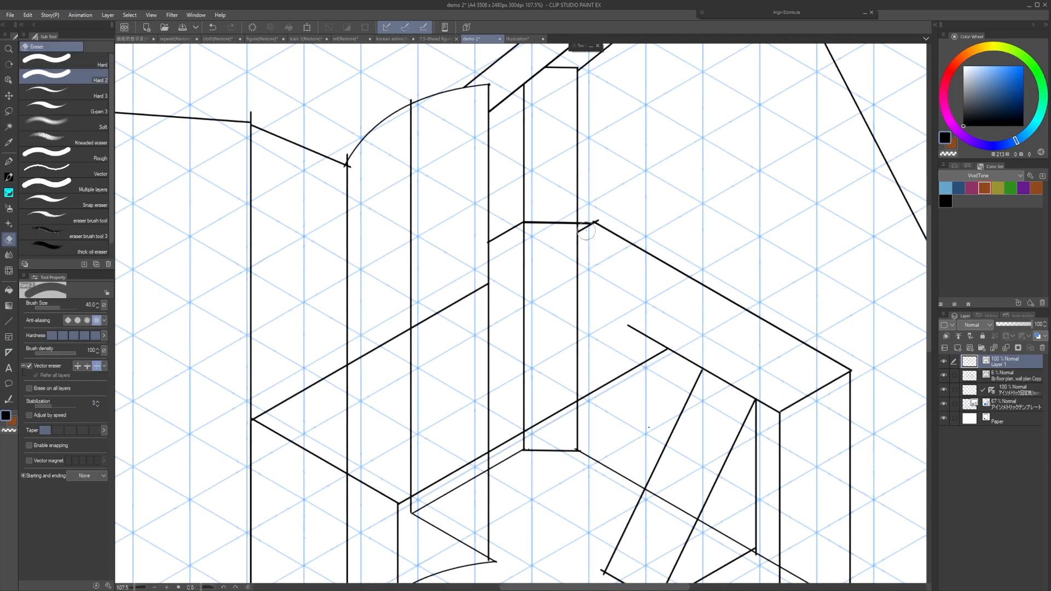
scroll(542, 206, "up", 3)
left_click(543, 226, "ctrl")
left_click_drag(503, 216, 504, 235)
key("e")
scroll(477, 190, "down", 5)
scroll(579, 301, "down", 4)
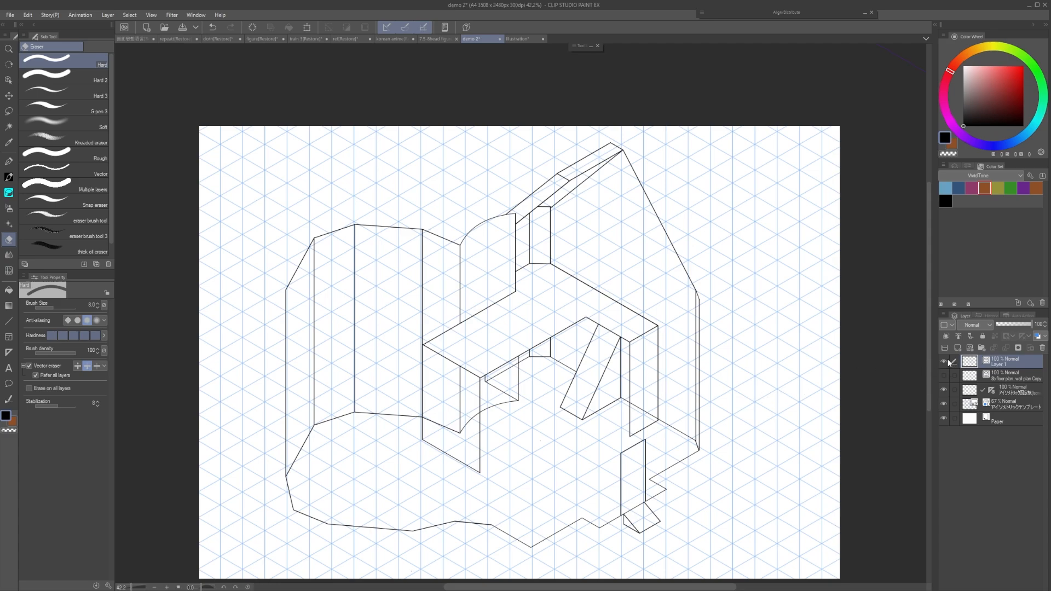
Compare the complex room with the simple cube room by alternately showing and hiding their two layers.
left_click(944, 362)
left_click(944, 375)
left_click(945, 376)
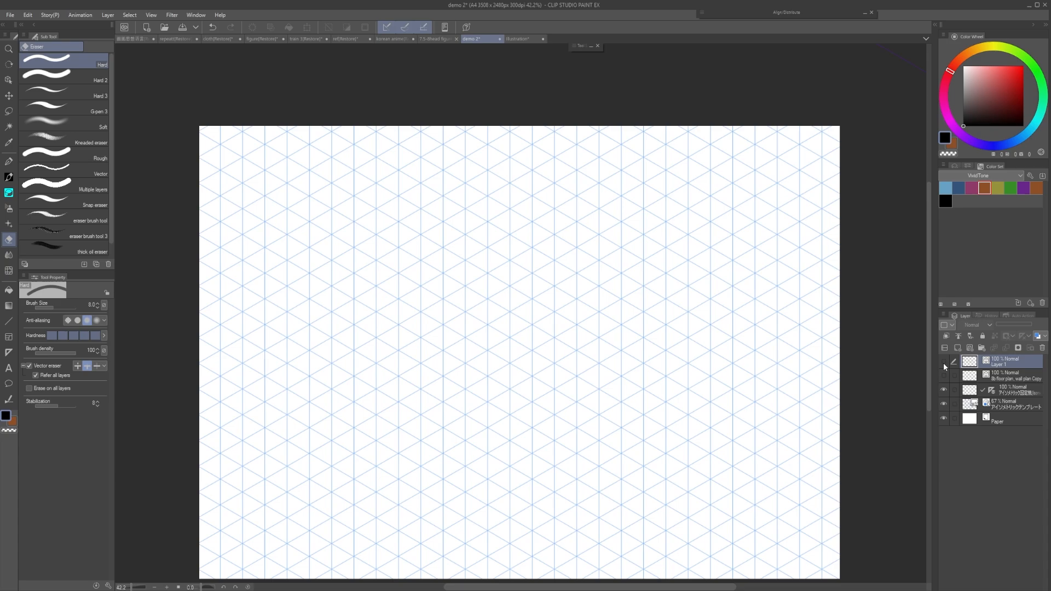
left_click(944, 362)
left_click(944, 363)
left_click(945, 375)
left_click(944, 373)
left_click(944, 363)
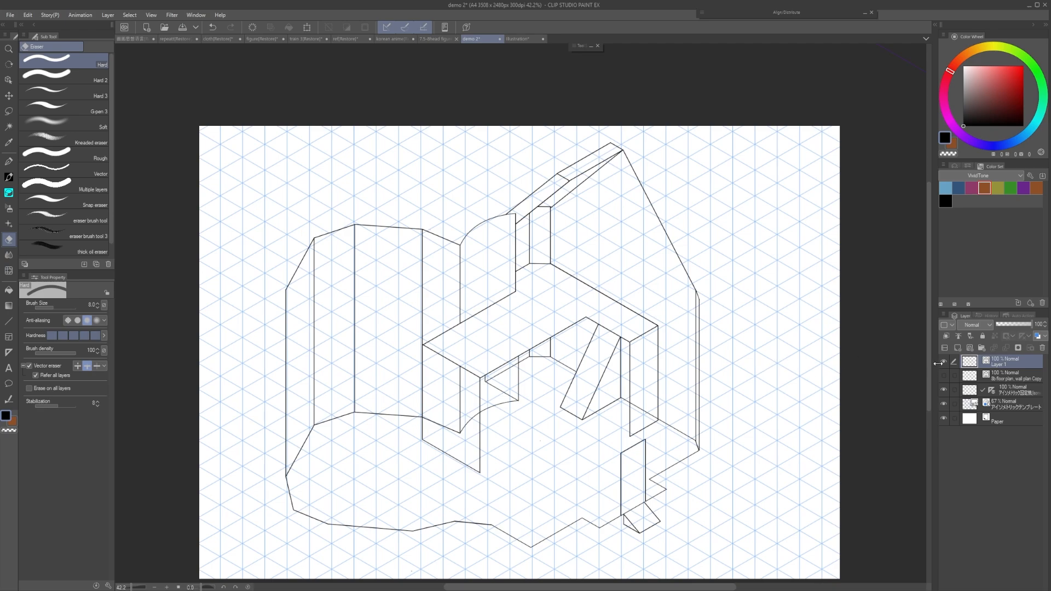
left_click(943, 362)
left_click(944, 376)
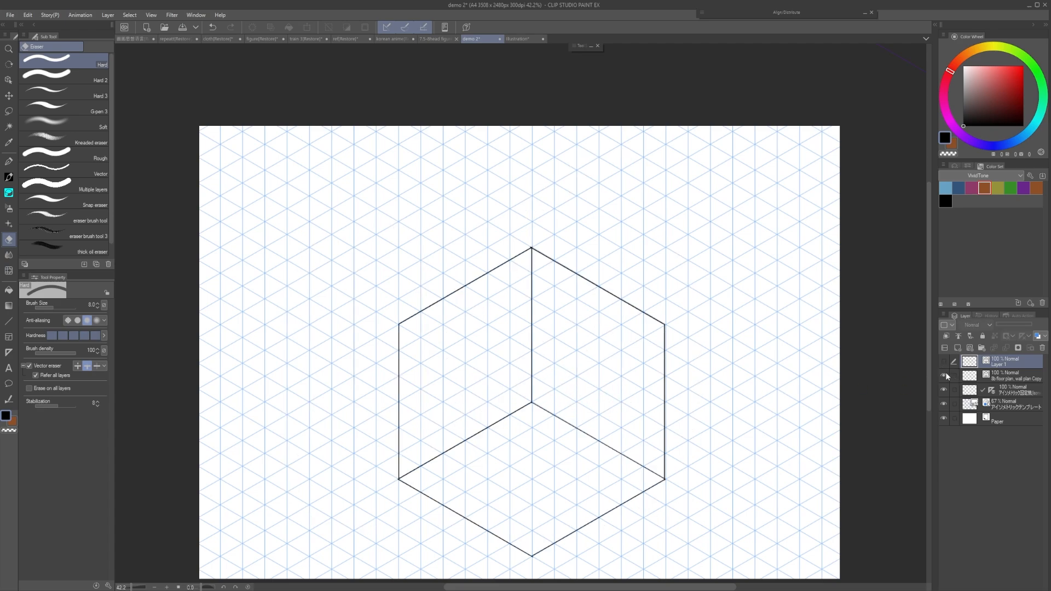
left_click(943, 376)
left_click(945, 362)
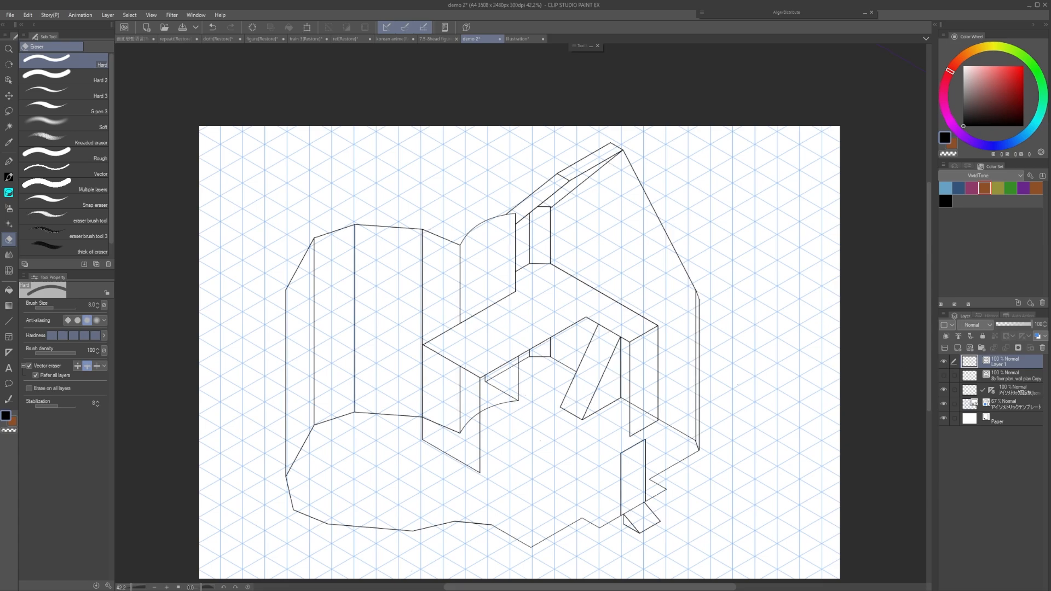
left_click(944, 362)
left_click(943, 376)
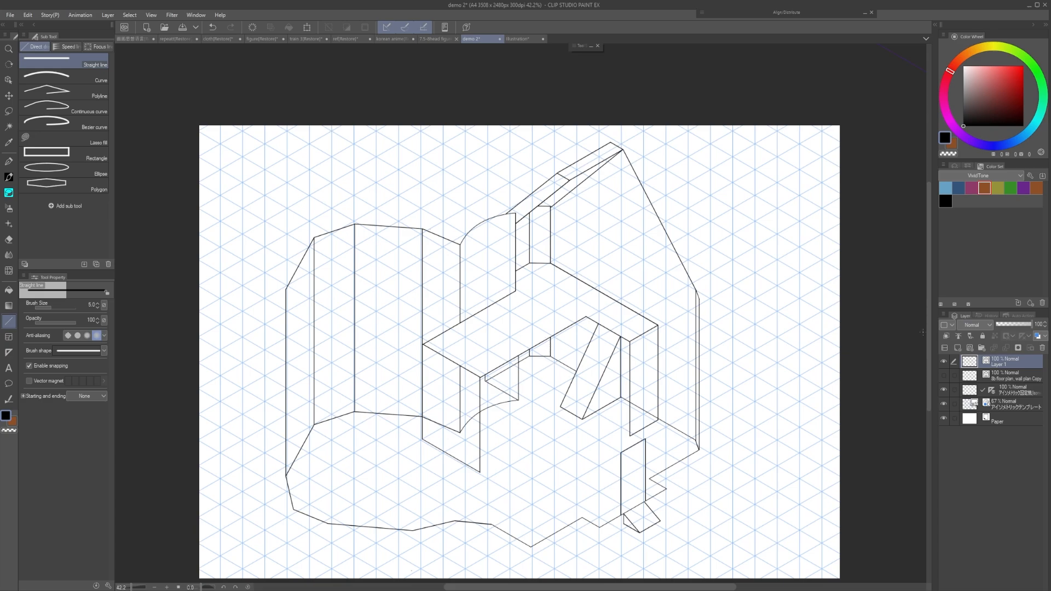
Lower the room line layer's opacity to 48% and create a new vector layer above it.
left_click(1008, 325)
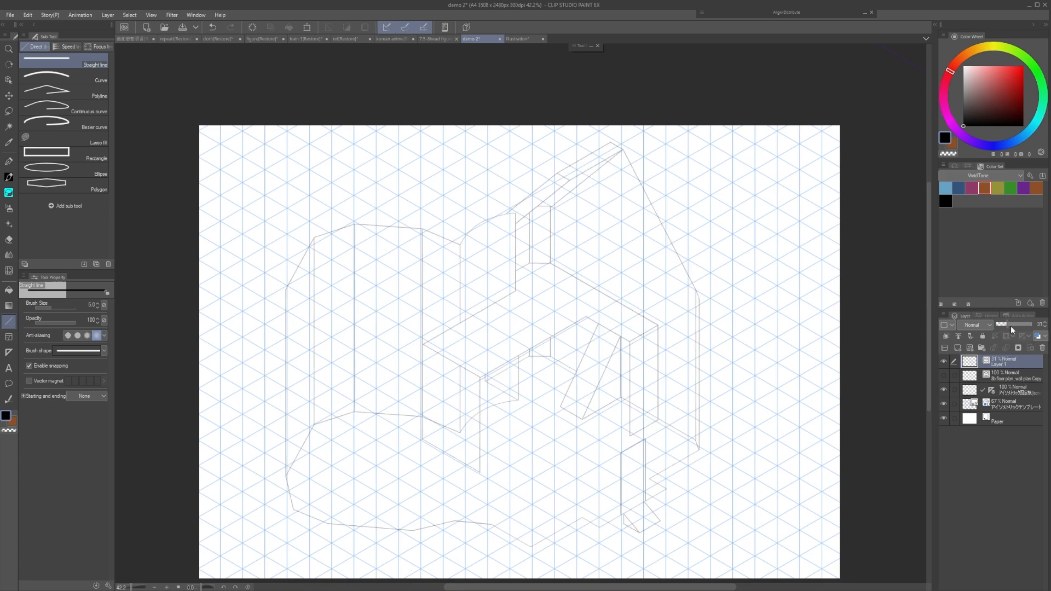
left_click_drag(1012, 325, 1015, 325)
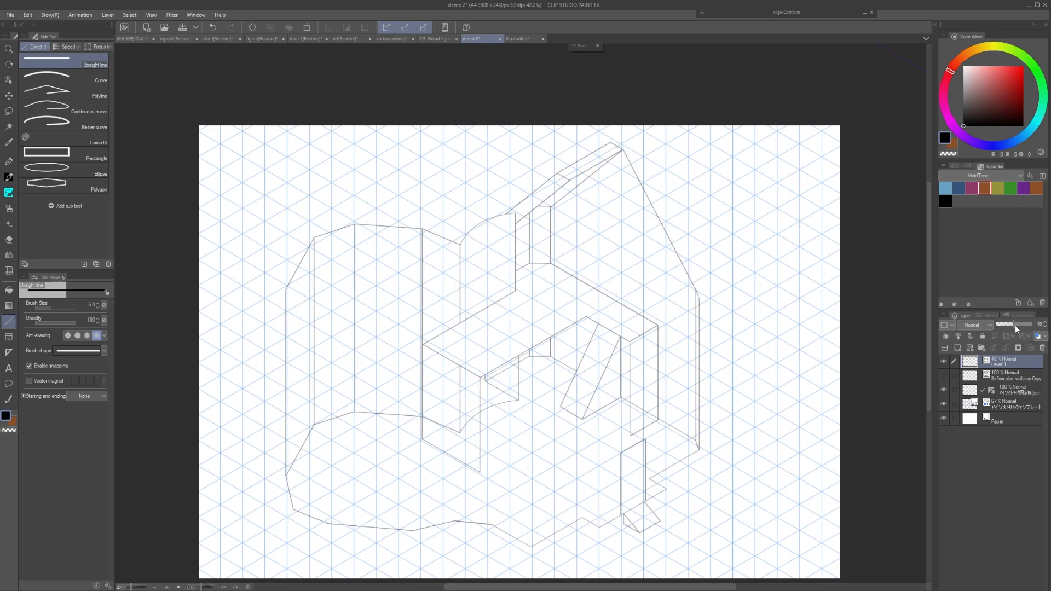
left_click(959, 351)
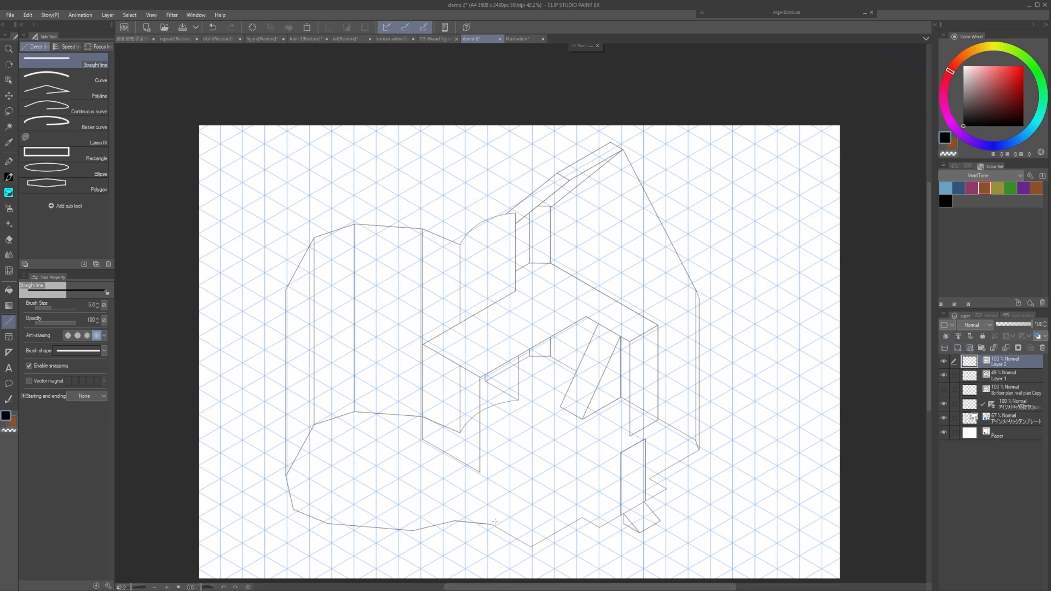
Draw two lines that close a rhombus inward from the floor's front corner, retrying misplaced strokes.
mouse_move(495, 522)
left_mouse_down()
mouse_move(551, 490)
mouse_move(578, 511)
left_mouse_up()
key("ctrl+z")
key("ctrl+z")
left_click_drag(492, 526, 548, 494)
key("ctrl+z")
left_click_drag(497, 526, 548, 495)
key("ctrl+z")
mouse_move(497, 526)
left_mouse_down()
mouse_move(549, 496)
mouse_move(581, 521)
left_mouse_up()
key("ctrl+z")
key("ctrl+z")
key("ctrl+z")
Draw two connected lines across the platform top to mark off a rectangular area along its left part.
left_click_drag(467, 371, 543, 327)
key("ctrl+z")
left_click_drag(516, 292, 552, 320)
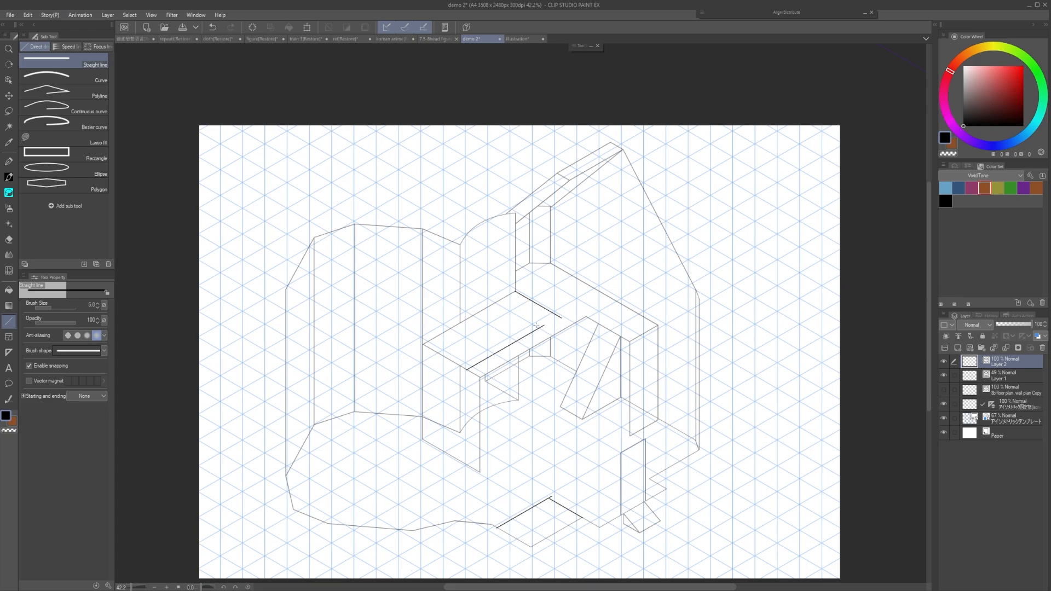
key("ctrl+z")
key("ctrl+z")
left_click_drag(467, 370, 555, 321)
Turn off special ruler snapping and draw an angled band on the floor that follows the base of the left walls.
left_click(405, 28)
left_click_drag(320, 501, 347, 440)
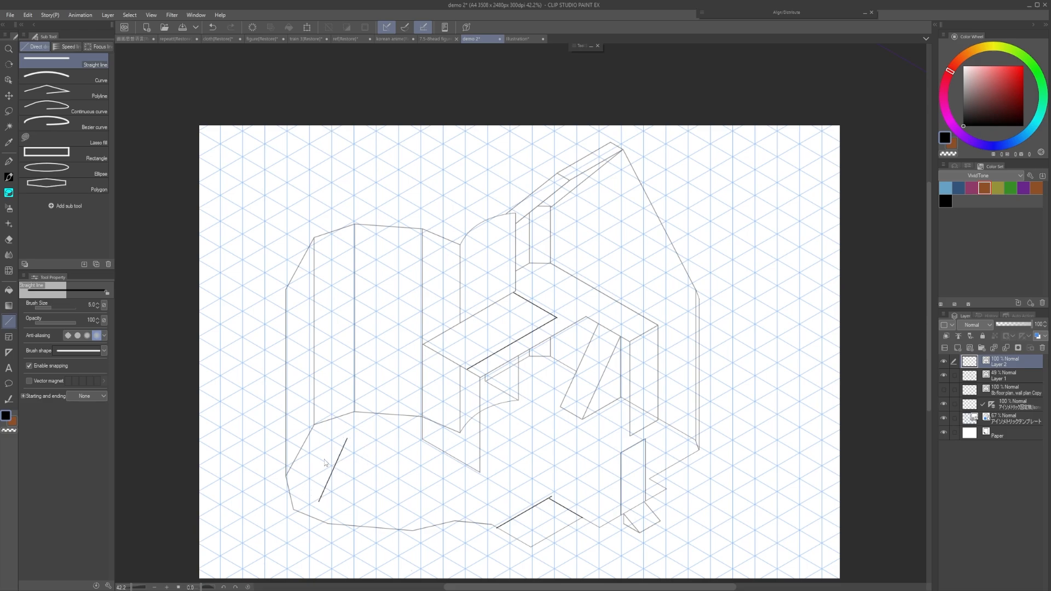
key("ctrl+z")
left_click_drag(320, 499, 347, 450)
key("ctrl+z")
mouse_move(316, 508)
left_mouse_down()
mouse_move(343, 447)
mouse_move(337, 455)
mouse_move(367, 442)
mouse_move(415, 445)
left_mouse_up()
left_click_drag(316, 507, 305, 505)
left_click_drag(293, 480, 327, 485)
Draw two small rectangles inside the angled floor band, each parallel to its adjacent wall segment.
left_click_drag(323, 434, 324, 439)
key("ctrl+z")
left_click_drag(322, 437, 351, 421)
mouse_move(352, 421)
left_mouse_down()
mouse_move(345, 435)
mouse_move(356, 430)
left_mouse_up()
key("ctrl+z")
key("ctrl+z")
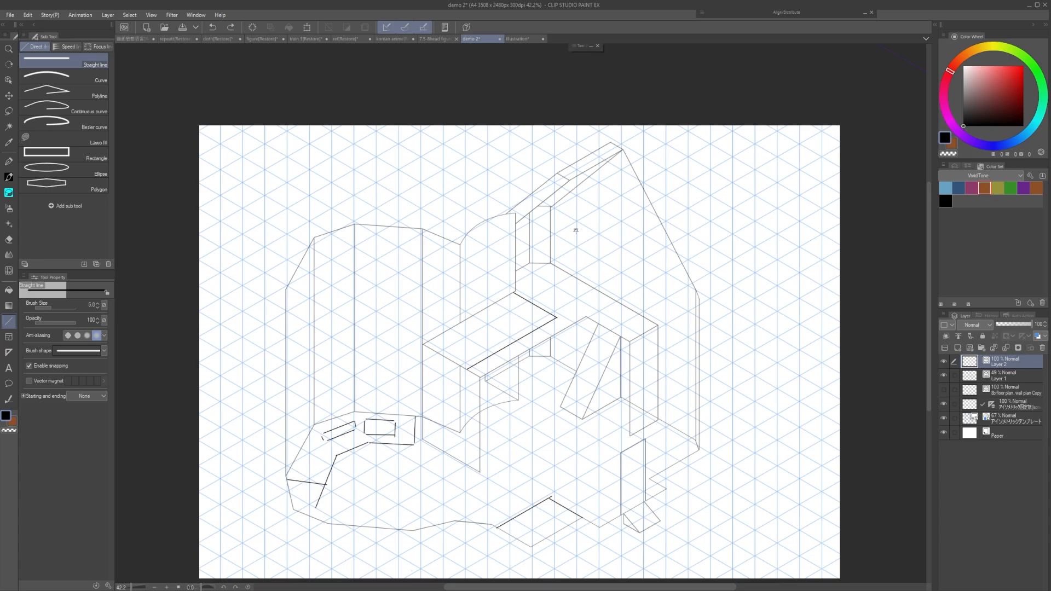
mouse_move(576, 230)
left_mouse_down()
mouse_move(576, 253)
mouse_move(622, 257)
mouse_move(622, 280)
left_mouse_up()
key("ctrl+z")
key("ctrl+z")
key("ctrl+z")
mouse_move(570, 225)
left_mouse_down()
mouse_move(570, 251)
mouse_move(621, 254)
left_mouse_up()
left_click_drag(621, 254, 621, 280)
left_click_drag(570, 251, 621, 280)
key("ctrl+z")
key("ctrl+z")
key("ctrl+z")
key("ctrl+z")
Draw a parallelogram window on the upper right wall and a matching one on the left wall above the platform.
mouse_move(570, 224)
left_mouse_down()
mouse_move(570, 244)
mouse_move(579, 229)
mouse_move(613, 241)
mouse_move(608, 268)
mouse_move(584, 252)
mouse_move(607, 267)
left_mouse_up()
key("ctrl+z")
mouse_move(469, 270)
left_mouse_down()
mouse_move(469, 292)
mouse_move(506, 248)
mouse_move(506, 271)
left_mouse_up()
Erase the two lines at the floor's front corner and redraw them as a smaller angled pair.
key("e")
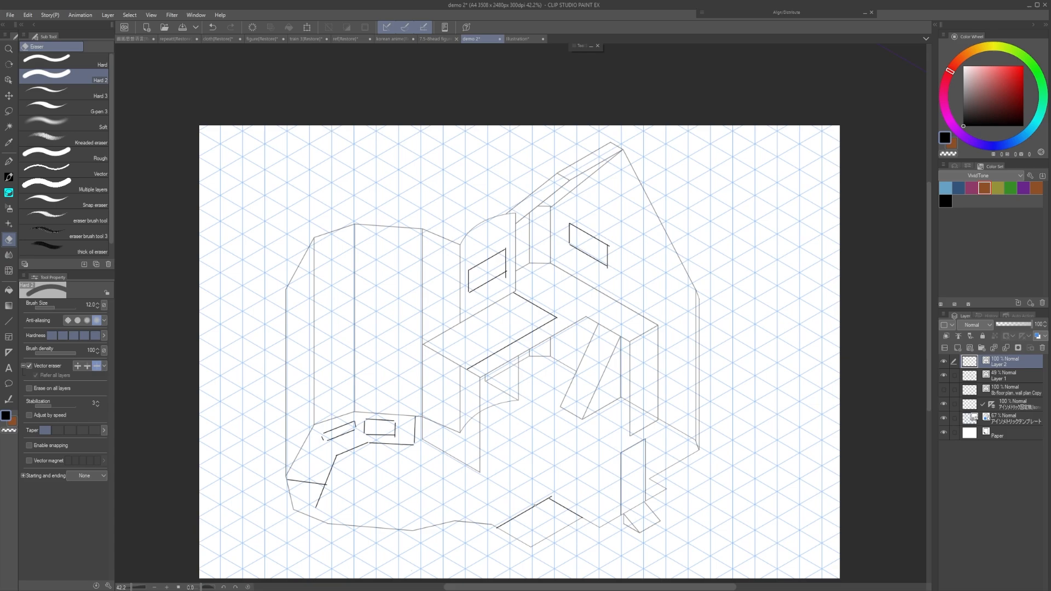
mouse_move(534, 504)
left_mouse_down()
mouse_move(554, 513)
mouse_move(528, 518)
mouse_move(554, 503)
mouse_move(581, 518)
left_mouse_up()
key("u")
key("ctrl+z")
key("ctrl+z")
mouse_move(509, 533)
left_mouse_down()
mouse_move(549, 510)
mouse_move(538, 519)
mouse_move(573, 526)
left_mouse_up()
key("ctrl+z")
key("ctrl+z")
key("ctrl+z")
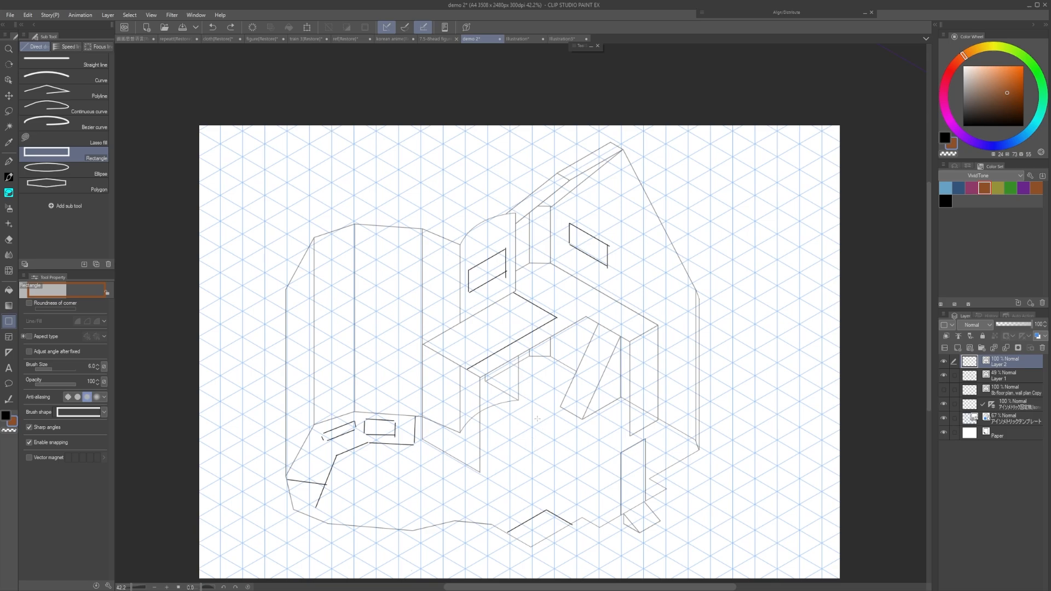
Sketch two brown parallelograms on the floor with pen arrows and crossing guide lines along the isometric directions.
left_click_drag(490, 432, 609, 460)
key("p")
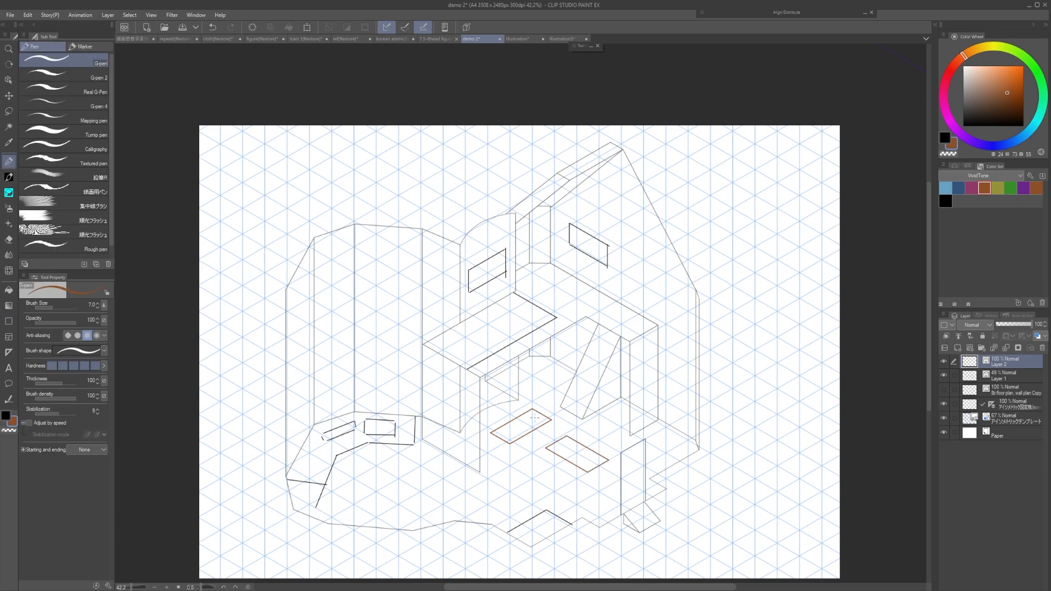
left_click_drag(535, 418, 558, 420)
mouse_move(514, 445)
left_mouse_down()
mouse_move(487, 453)
mouse_move(517, 433)
mouse_move(496, 408)
left_mouse_up()
mouse_move(530, 438)
left_mouse_down()
mouse_move(595, 445)
mouse_move(554, 470)
mouse_move(611, 476)
left_mouse_up()
left_click_drag(452, 385, 611, 475)
left_click_drag(444, 456, 585, 375)
left_click_drag(514, 492, 636, 423)
Erase the brown parallelograms, arrows and guide lines from the floor.
key("e")
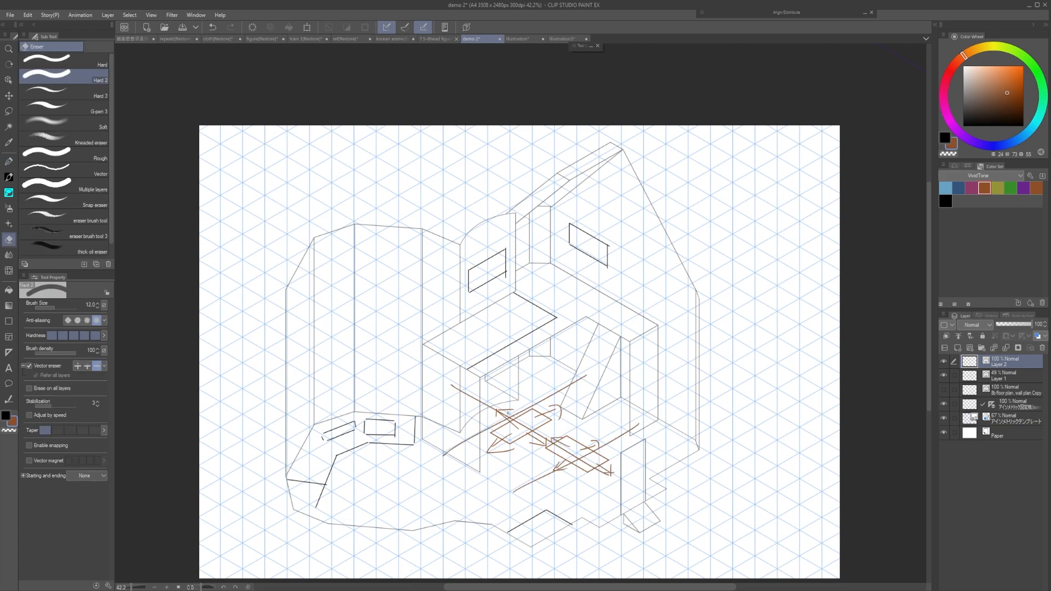
left_click(506, 417)
mouse_move(552, 410)
left_mouse_down()
mouse_move(539, 417)
mouse_move(562, 413)
left_mouse_up()
mouse_move(539, 438)
left_mouse_down()
mouse_move(569, 468)
mouse_move(560, 434)
mouse_move(551, 440)
mouse_move(595, 460)
mouse_move(598, 441)
mouse_move(611, 483)
left_mouse_up()
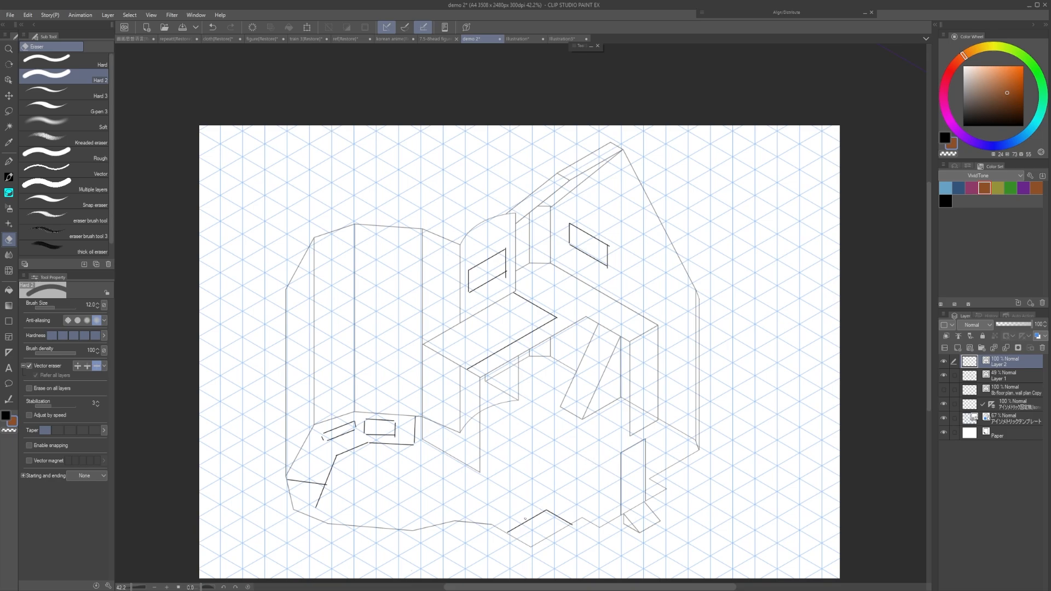
Erase the angled line pair at the floor's front corner and draw a flat black rectangle there with straight lines.
mouse_move(526, 519)
left_mouse_down()
mouse_move(556, 522)
mouse_move(560, 532)
mouse_move(507, 511)
mouse_move(555, 514)
mouse_move(555, 531)
left_mouse_up()
key("u")
key("x")
key("ctrl+z")
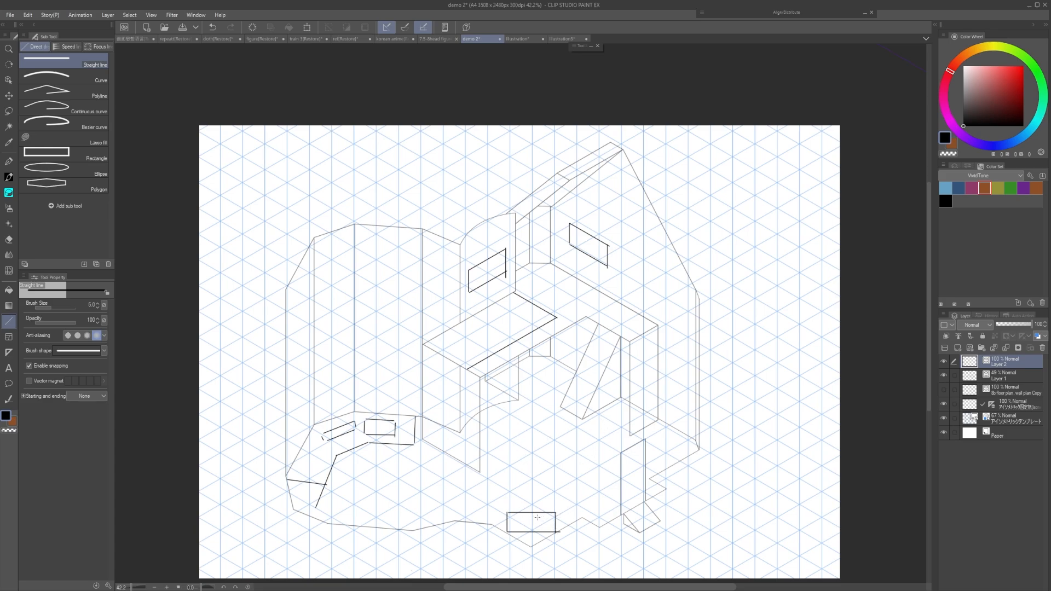
Undo the flat rectangle's lines at the floor's front corner and redraw them as an angled pair along the isometric directions.
key("ctrl+z")
key("ctrl+z")
left_click_drag(547, 510, 573, 525)
left_click_drag(507, 532, 547, 511)
Draw a slanted line from the right-hand pillar's base to the floor edge, plus a horizontal line across the area behind the stairs.
left_click_drag(658, 420, 670, 467)
key("ctrl+z")
left_click_drag(658, 419, 669, 466)
key("ctrl+z")
left_click_drag(659, 419, 671, 468)
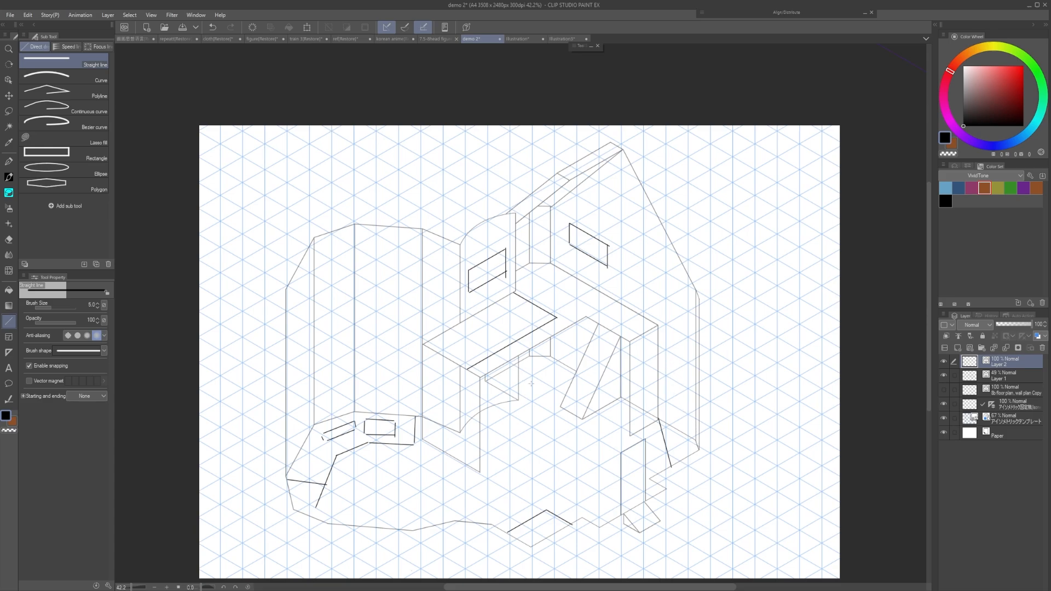
left_click_drag(495, 387, 571, 387)
Hide the isometric grid template layer and draw two freely angled rectangles on the open floor with straight lines.
left_click(943, 419)
left_click_drag(515, 418, 516, 474)
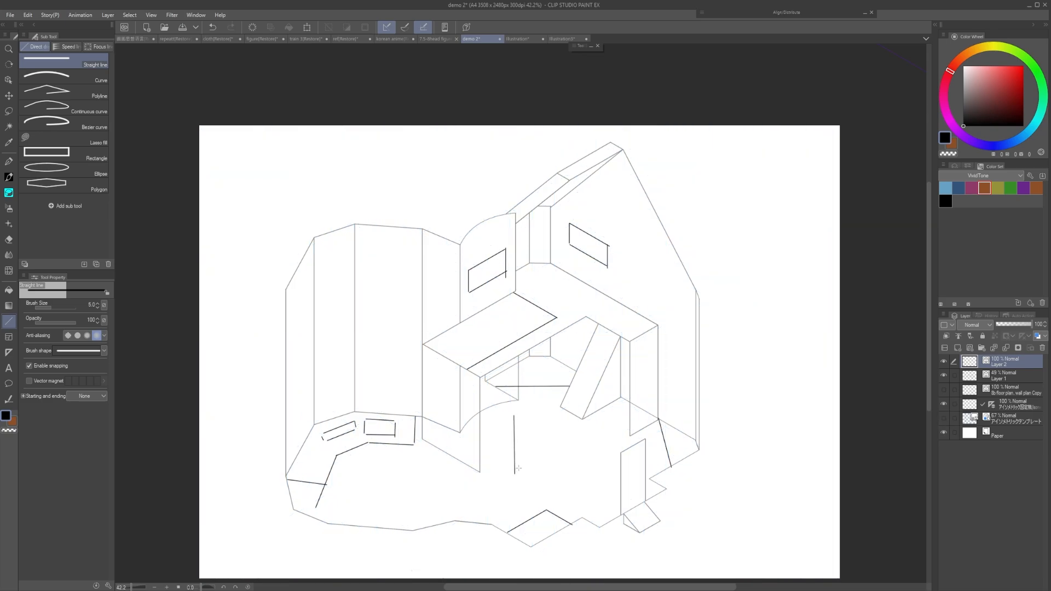
key("ctrl+z")
mouse_move(513, 426)
left_mouse_down()
mouse_move(495, 462)
mouse_move(531, 471)
mouse_move(520, 473)
mouse_move(542, 433)
left_mouse_up()
key("ctrl+z")
key("ctrl+z")
mouse_move(387, 468)
left_mouse_down()
mouse_move(370, 490)
mouse_move(422, 508)
mouse_move(442, 492)
left_mouse_up()
left_click_drag(442, 492, 430, 506)
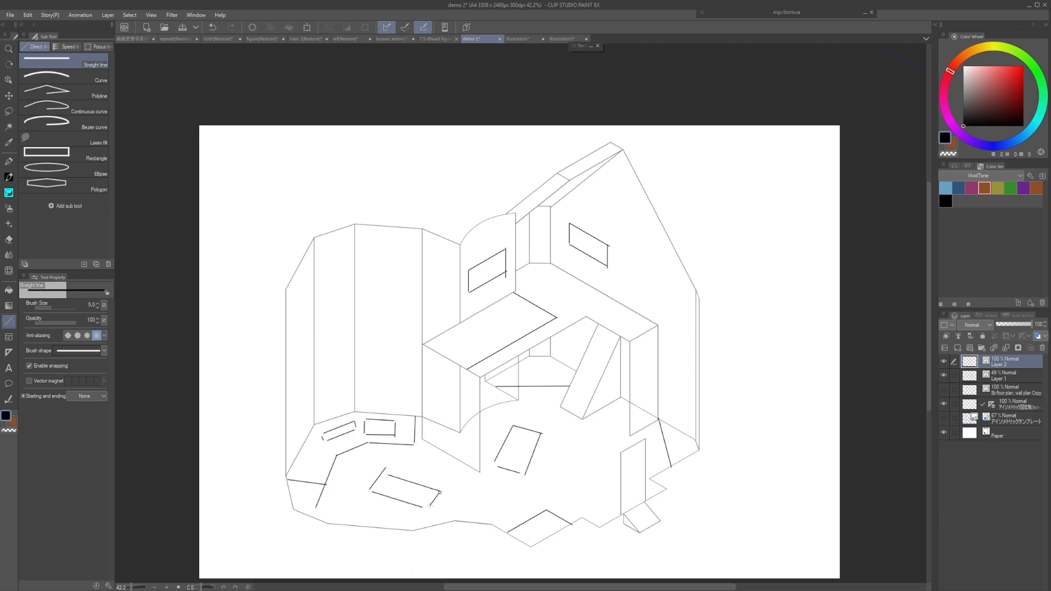
Redraw two sides of the left floor rectangle and add a third angled rectangle near the door.
key("ctrl+z")
key("ctrl+z")
left_click_drag(389, 472, 435, 486)
left_click_drag(435, 489, 421, 505)
mouse_move(545, 474)
left_mouse_down()
mouse_move(570, 490)
mouse_move(590, 448)
mouse_move(614, 467)
mouse_move(570, 489)
left_mouse_up()
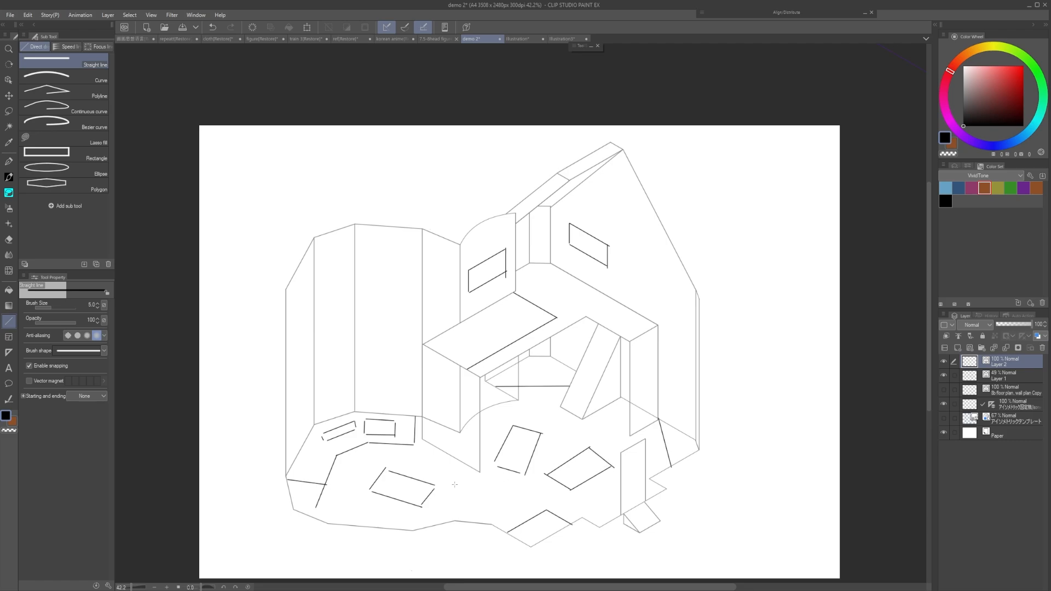
left_click_drag(455, 476, 509, 515)
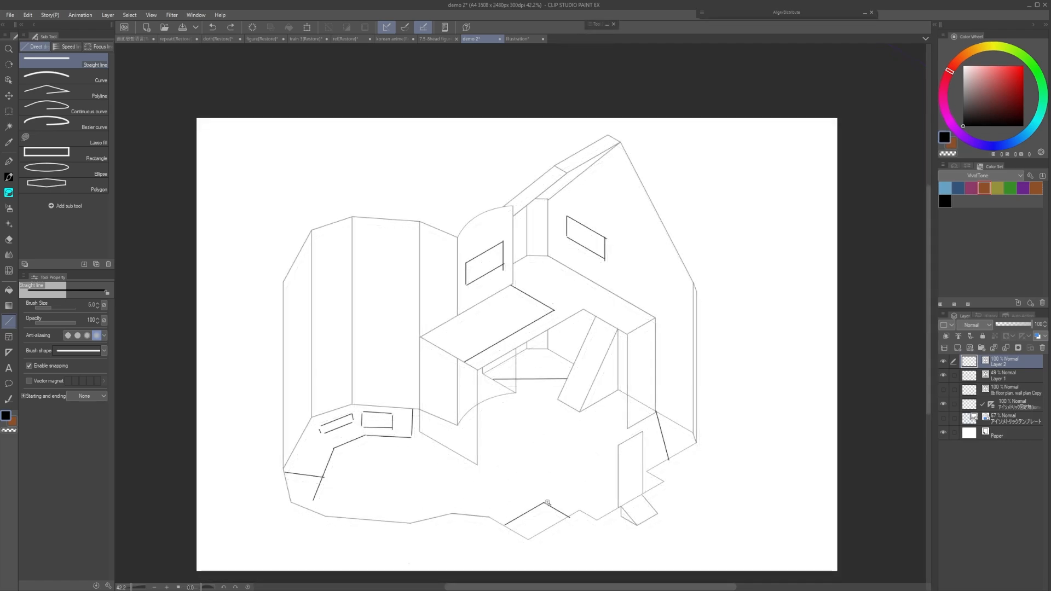
Examine the desk lines up close and the labelled furniture layout across the whole isometric room.
scroll(544, 518, "up", 3)
mouse_move(538, 520)
left_mouse_down()
mouse_move(545, 485)
mouse_move(509, 511)
mouse_move(532, 510)
left_mouse_up()
scroll(546, 485, "up", 3)
key("p")
key("ctrl+z")
left_click_drag(536, 504, 537, 514)
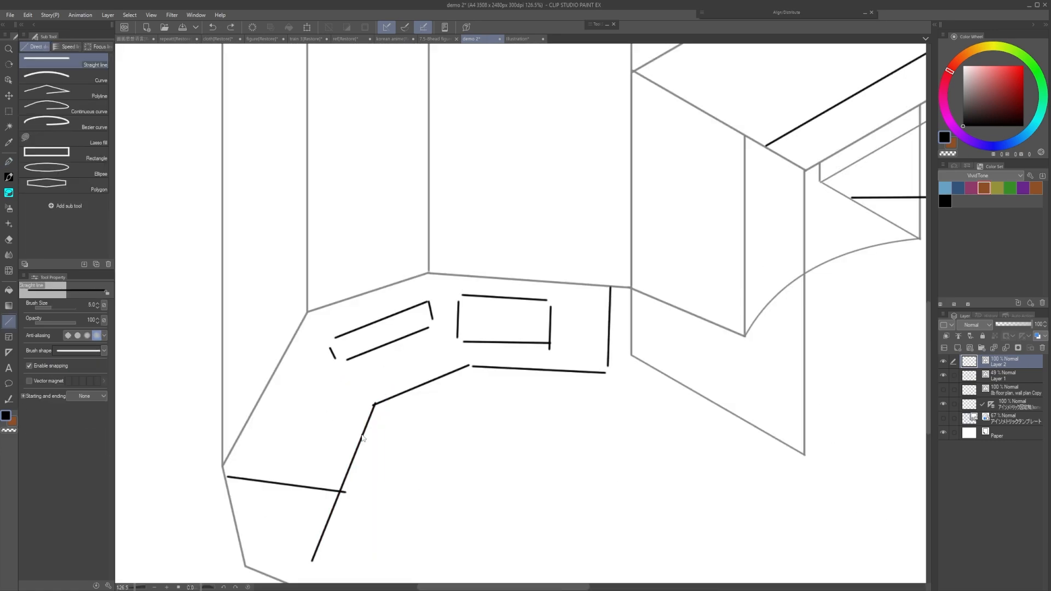
left_click_drag(415, 278, 319, 317)
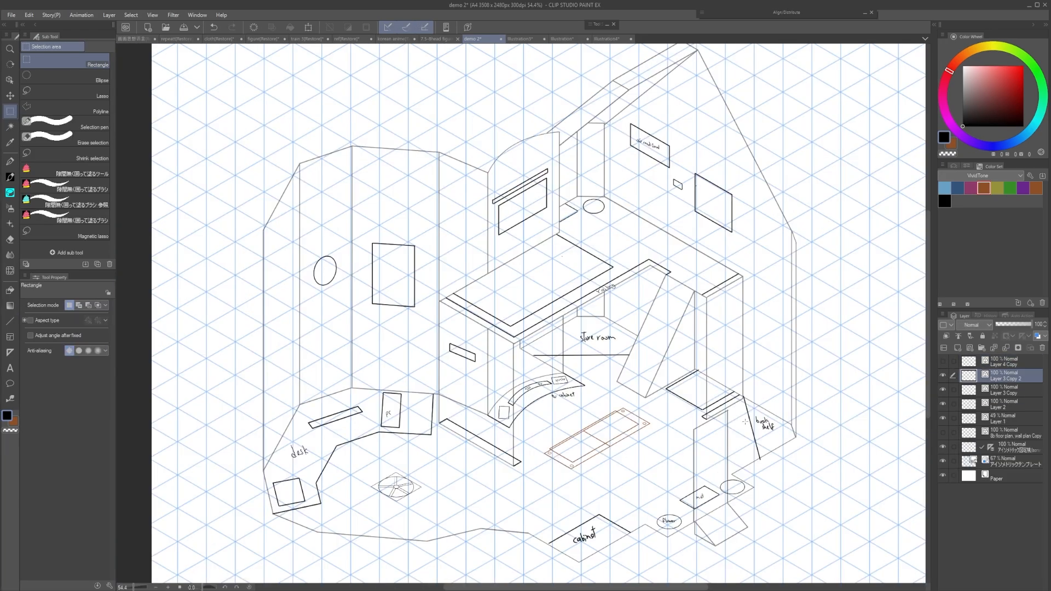
scroll(718, 382, "down", 3)
scroll(715, 389, "up", 3)
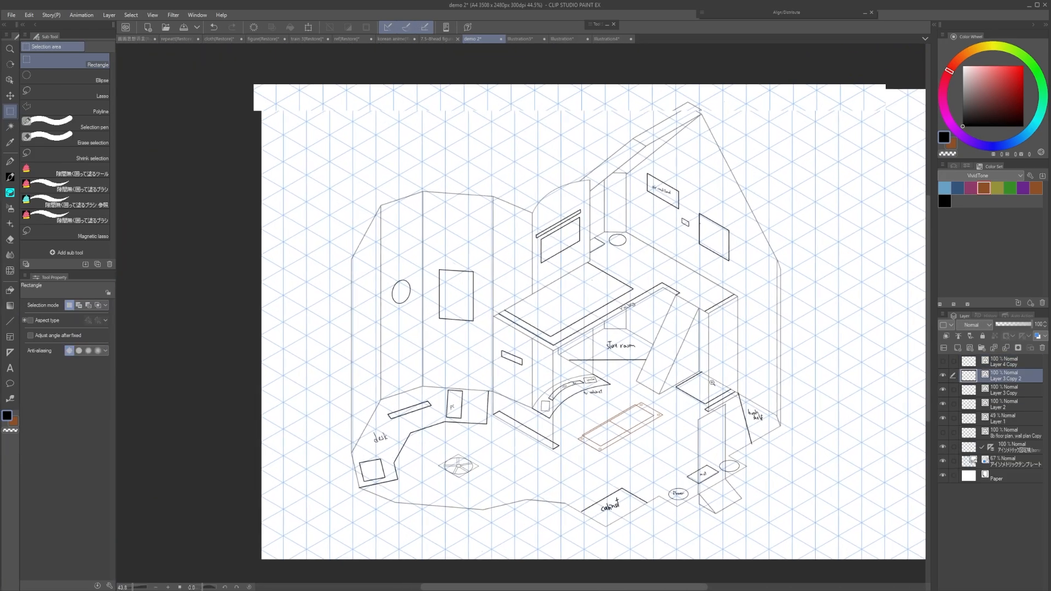
mouse_move(711, 396)
left_mouse_down()
mouse_move(696, 401)
mouse_move(710, 397)
left_mouse_up()
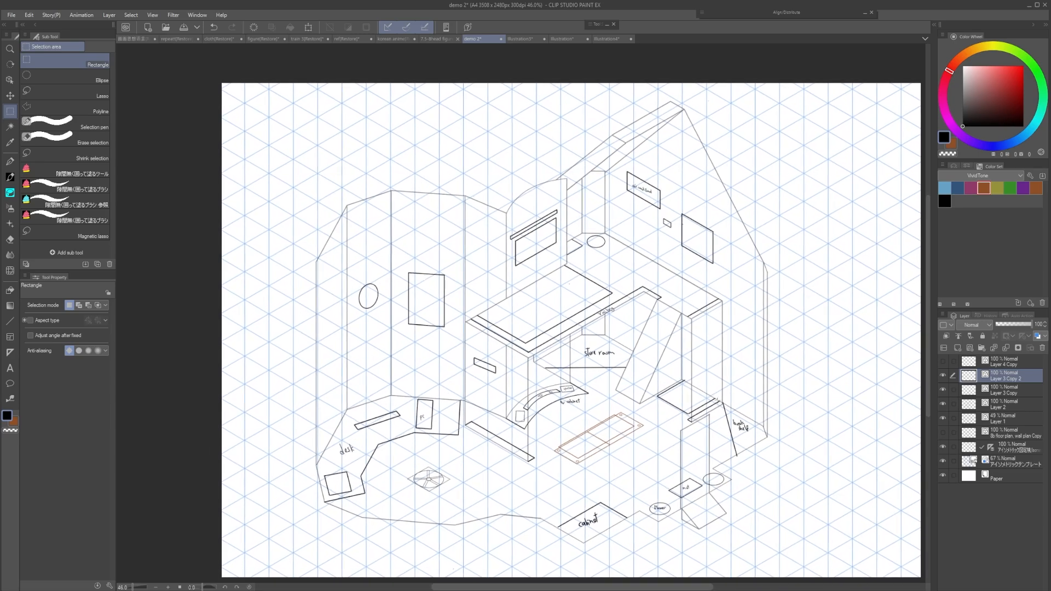
mouse_move(727, 392)
left_mouse_down()
mouse_move(792, 431)
mouse_move(729, 389)
left_mouse_up()
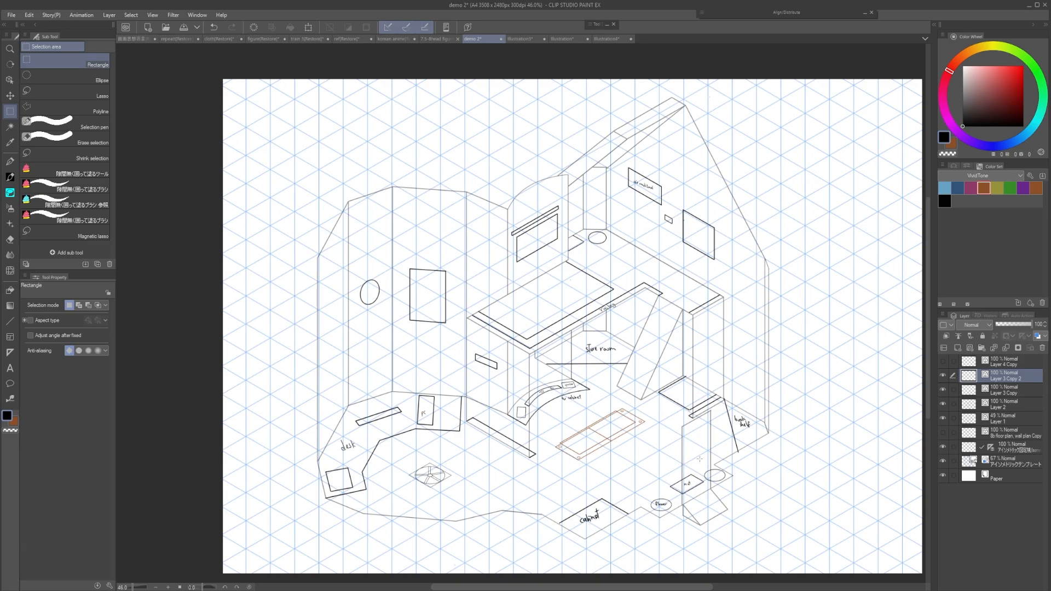
key("p")
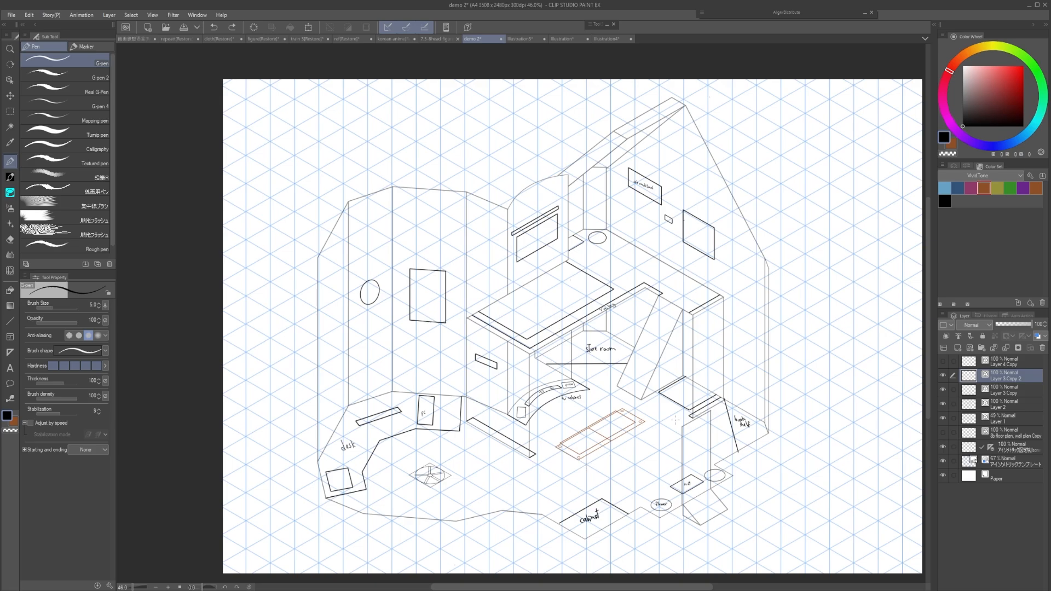
left_click(993, 365)
left_click(990, 406, "shift")
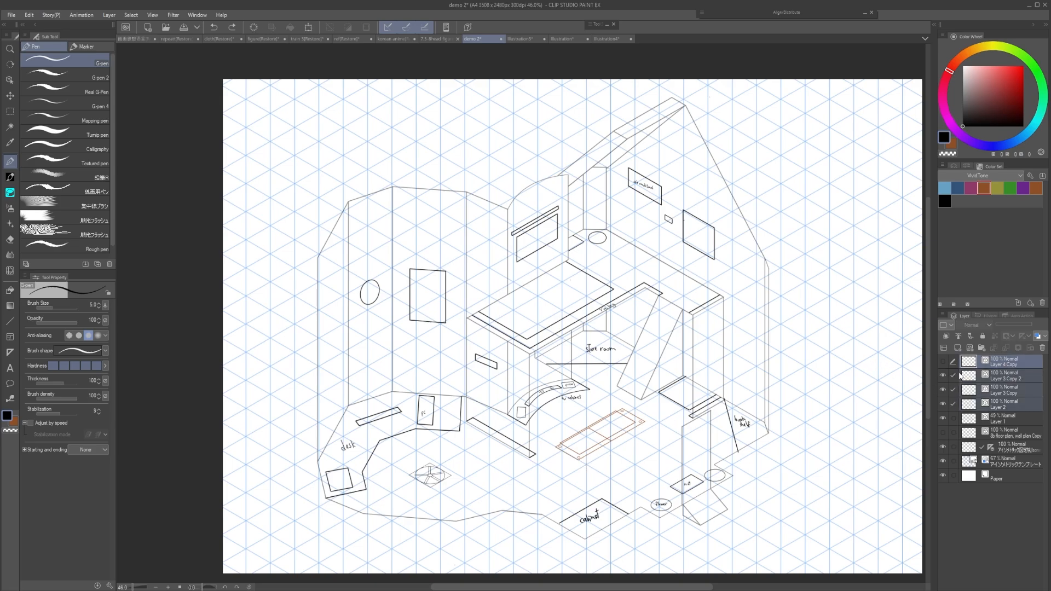
key("ctrl+g")
left_click(943, 362)
left_click(946, 361)
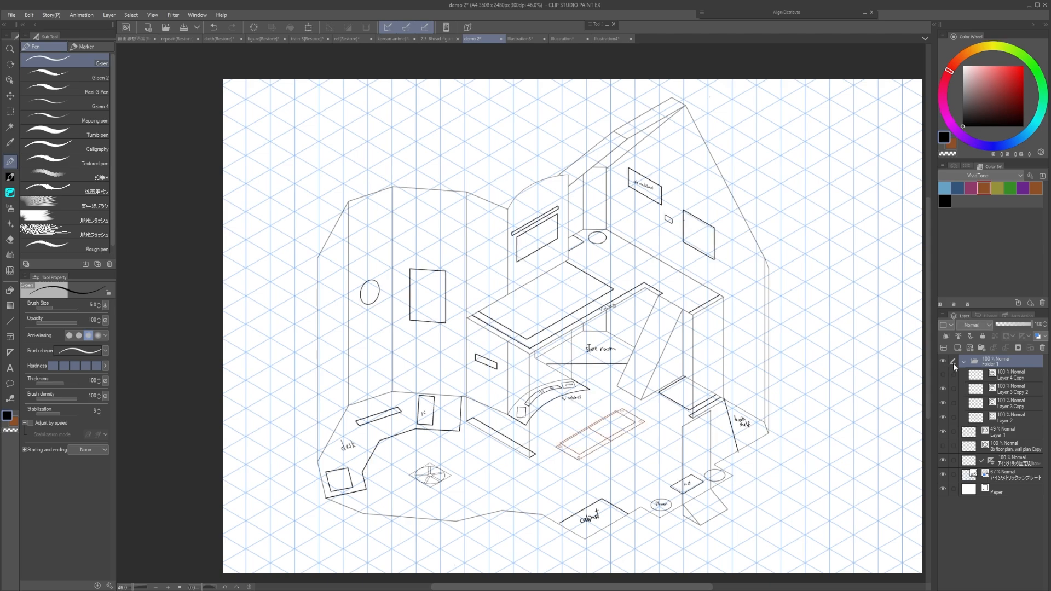
key("ctrl+z")
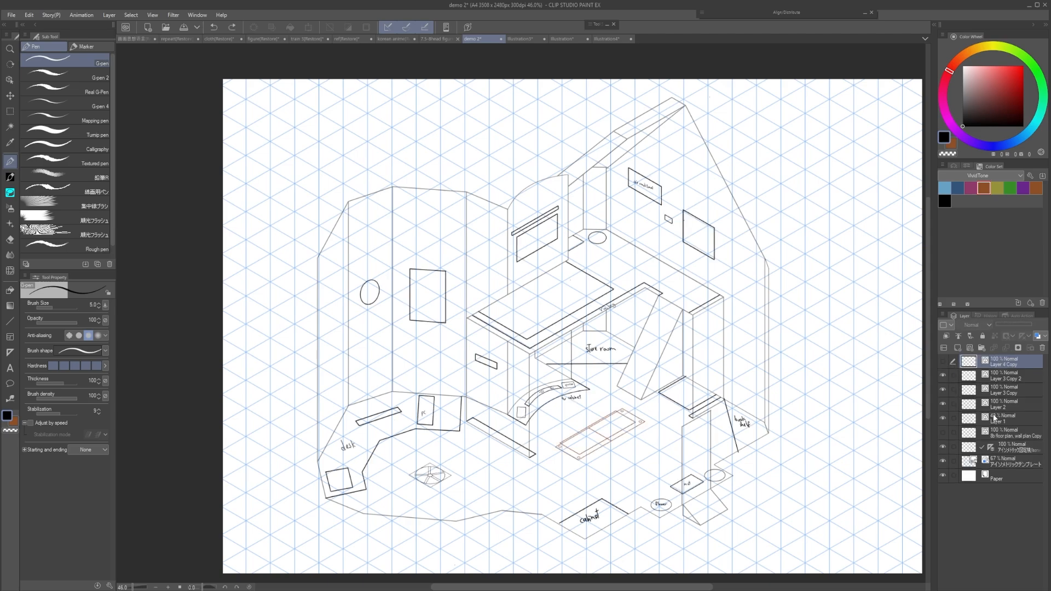
Group the layers from Layer 4 Copy down to Layer 1 into a folder named "design" and duplicate that folder.
left_click(968, 423, "shift")
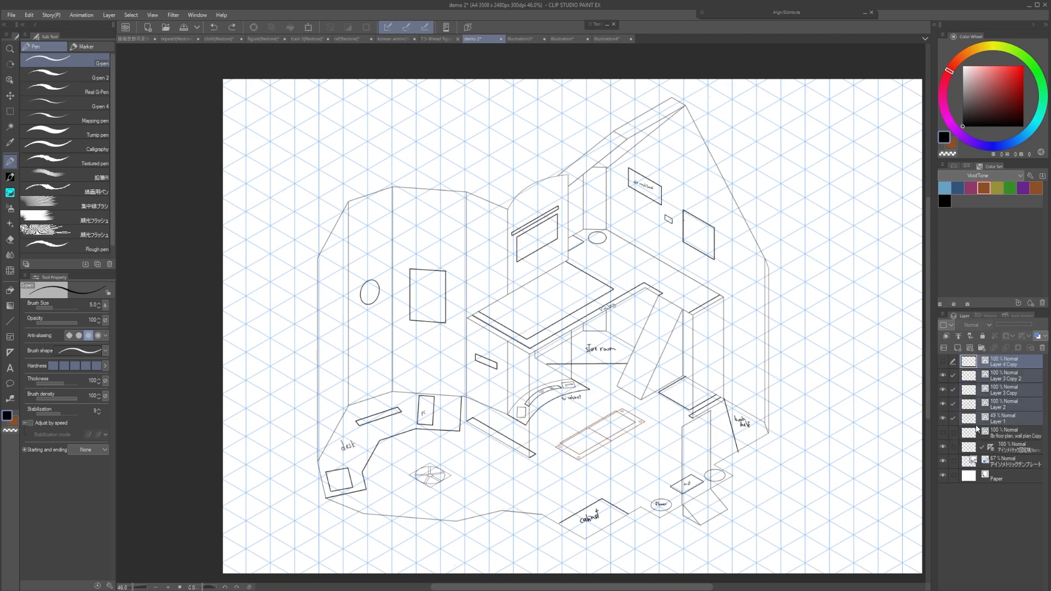
key("ctrl+g")
left_click(946, 360)
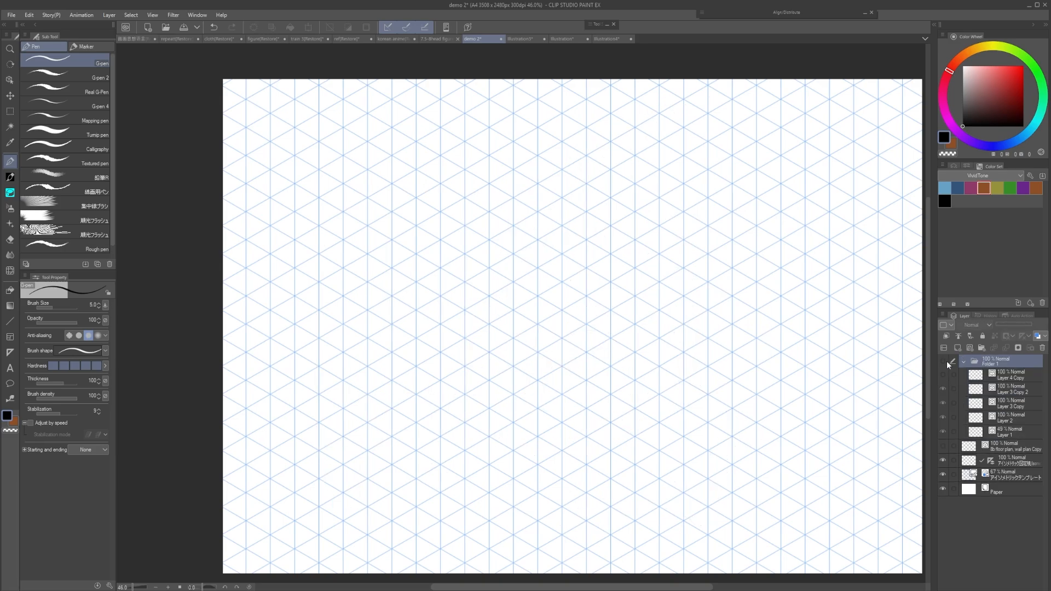
double_click(995, 364)
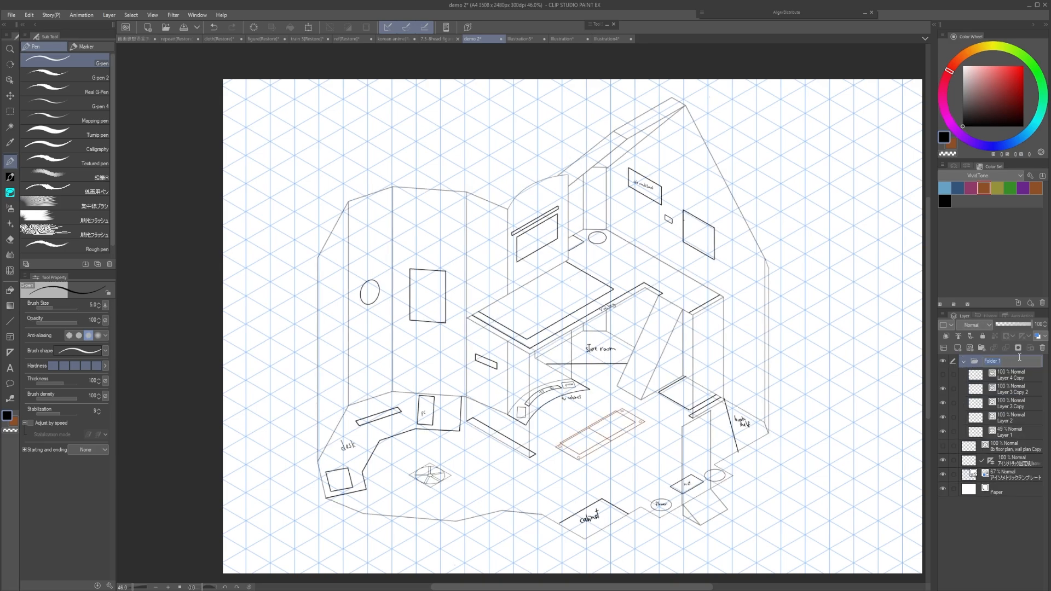
type("design")
key("Return")
key("ctrl+v")
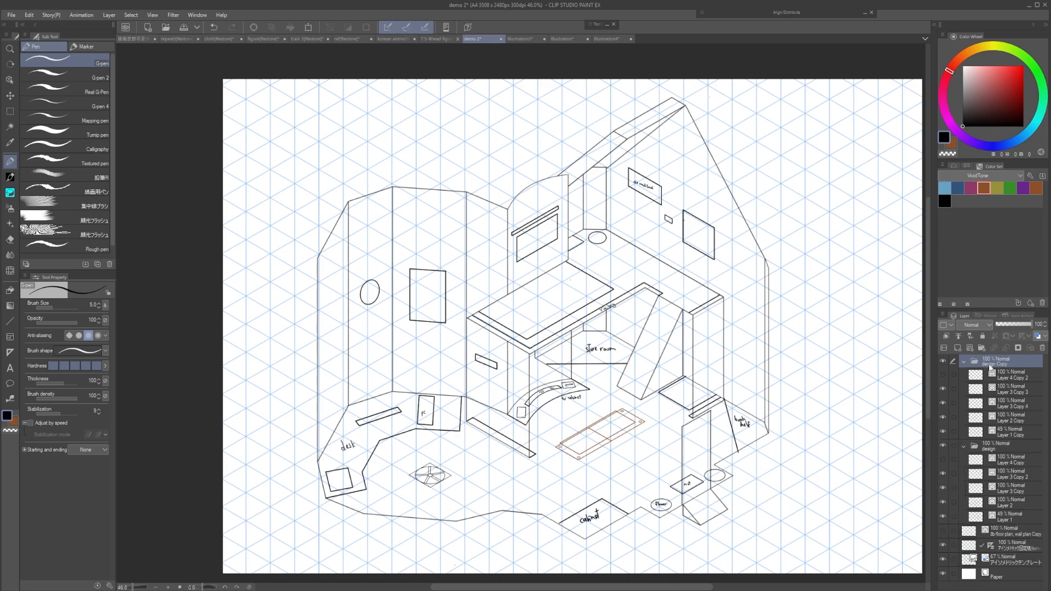
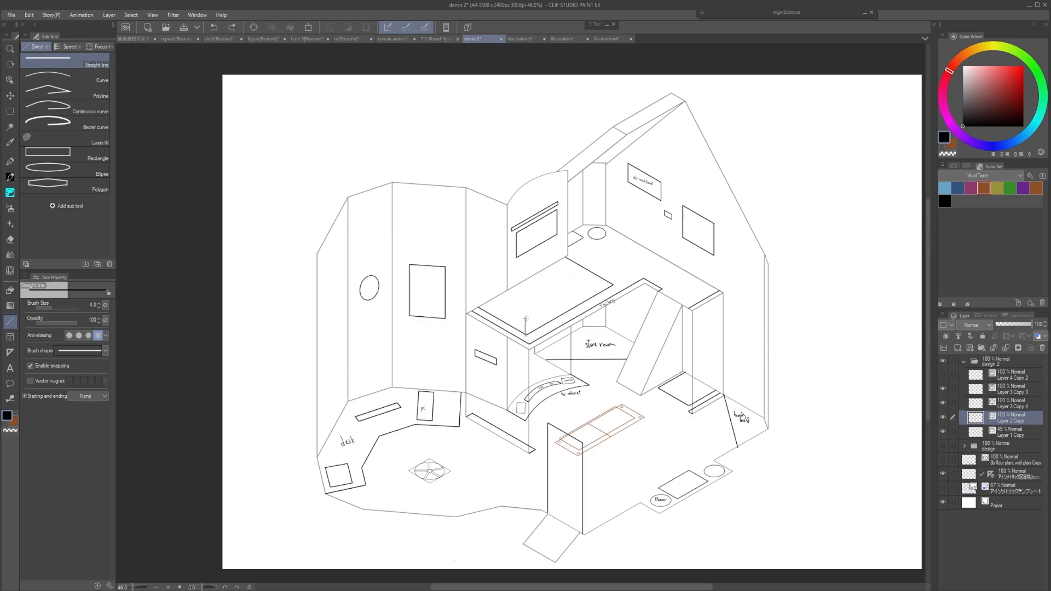
left_click_drag(526, 335, 527, 322)
key("ctrl+z")
left_click_drag(612, 286, 611, 268)
scroll(543, 312, "up", 5)
key("ctrl+z")
key("ctrl+z")
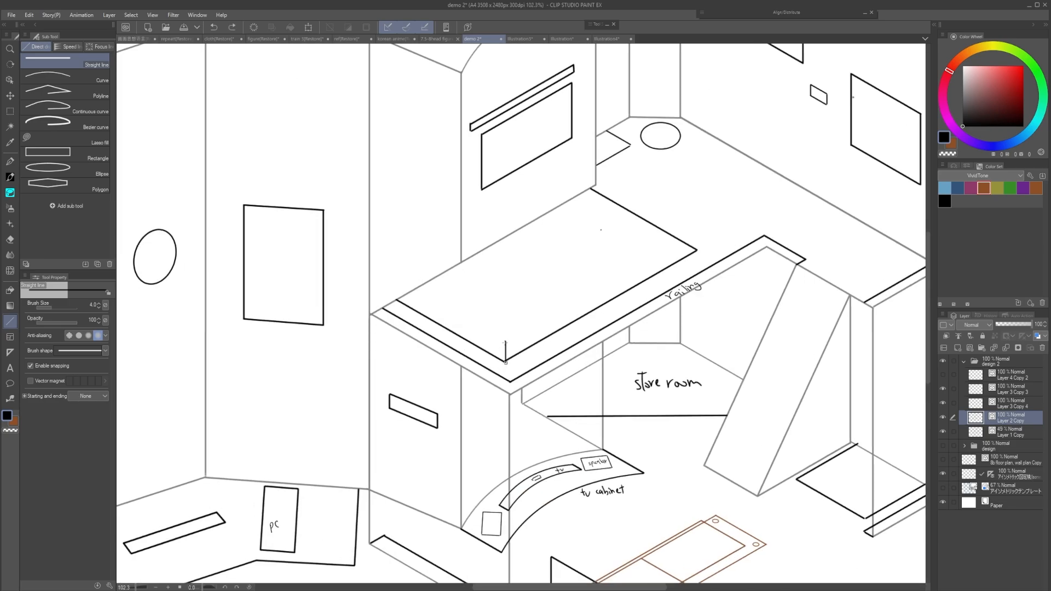
Raise the front side of the bed outline on the loft with two short corner verticals and a connecting top edge.
left_click_drag(505, 360, 504, 336)
left_click_drag(696, 250, 696, 231)
mouse_move(506, 337)
left_mouse_down()
mouse_move(696, 226)
mouse_move(697, 254)
mouse_move(692, 198)
left_mouse_up()
scroll(691, 244, "up", 8)
key("e")
key("u")
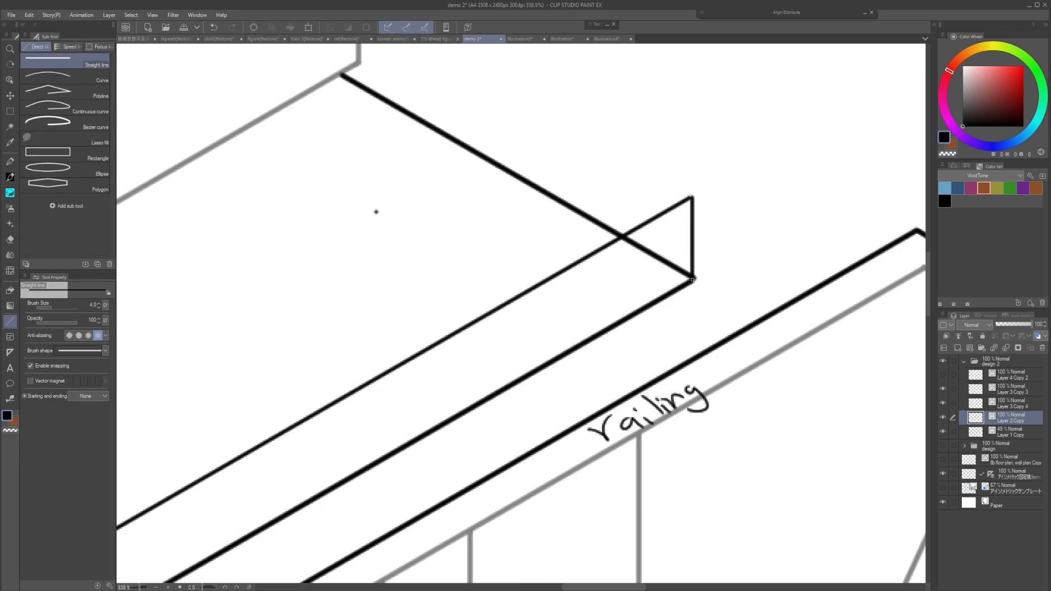
scroll(694, 205, "down", 5)
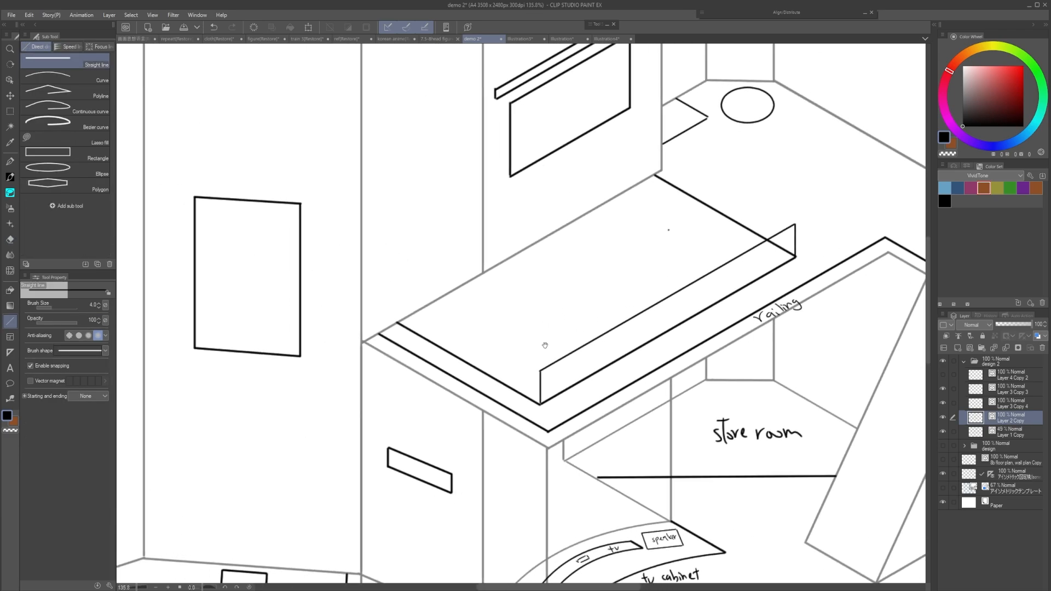
Complete the raised bed block by drawing its remaining top edges parallel to the outline on the loft.
mouse_move(540, 373)
left_mouse_down()
mouse_move(390, 293)
mouse_move(398, 323)
mouse_move(627, 164)
mouse_move(658, 162)
left_mouse_up()
key("ctrl+z")
left_click_drag(795, 225, 658, 145)
scroll(664, 186, "down", 3)
left_click_drag(665, 202, 624, 197)
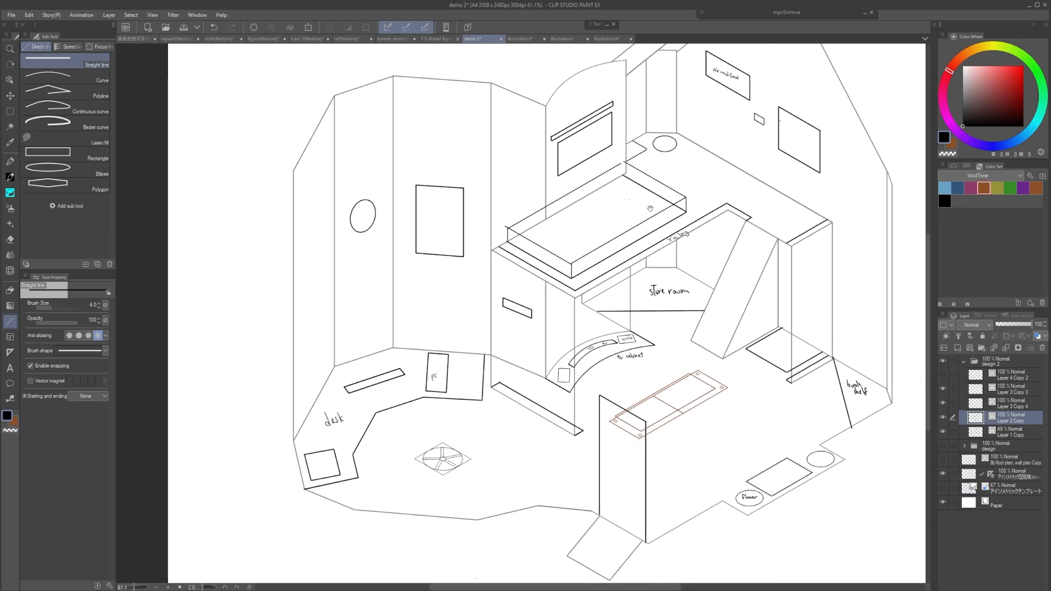
On Layer 1 Copy, draw a short vertical line down from a corner of the floor's front-left edge.
scroll(624, 219, "up", 1)
key("p")
left_click(1010, 432)
scroll(276, 505, "up", 4)
key("u")
left_click_drag(354, 488, 355, 542)
scroll(355, 547, "down", 4)
scroll(305, 455, "up", 2)
key("ctrl+z")
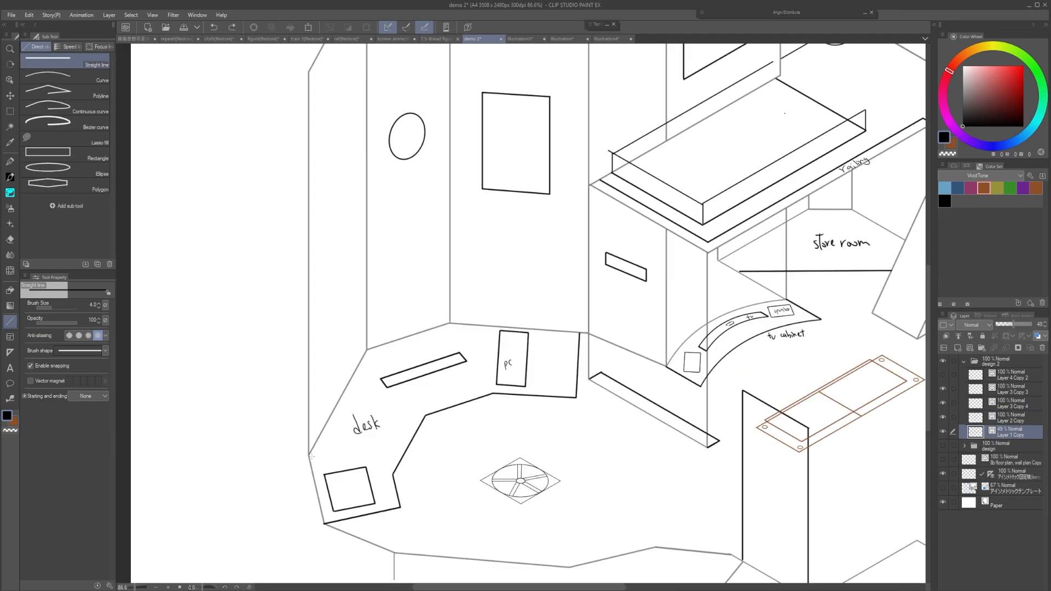
Give the floor thickness along its left and front edges with short corner verticals and parallel lower edges.
left_click_drag(416, 493, 307, 329)
left_click_drag(305, 410, 305, 444)
scroll(427, 438, "up", 4)
left_click_drag(428, 422, 422, 468)
scroll(494, 418, "down", 2)
left_click_drag(507, 398, 507, 449)
left_click_drag(550, 394, 549, 453)
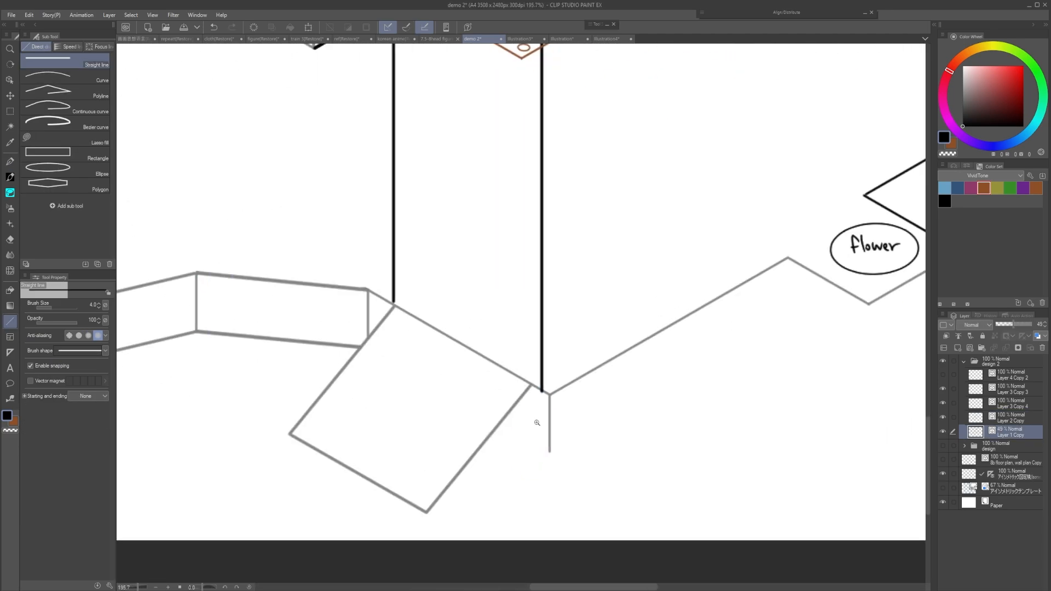
Extend the floor's thickness from the door ramp toward the flower pot, pasting the vertical edge at the next floor corner.
scroll(550, 432, "up", 4)
left_click_drag(582, 504, 458, 443)
scroll(493, 432, "down", 2)
key("ctrl+v")
mouse_move(523, 388)
left_mouse_down()
mouse_move(533, 425)
mouse_move(523, 484)
left_mouse_up()
key("ctrl+v")
left_click_drag(244, 444, 631, 300)
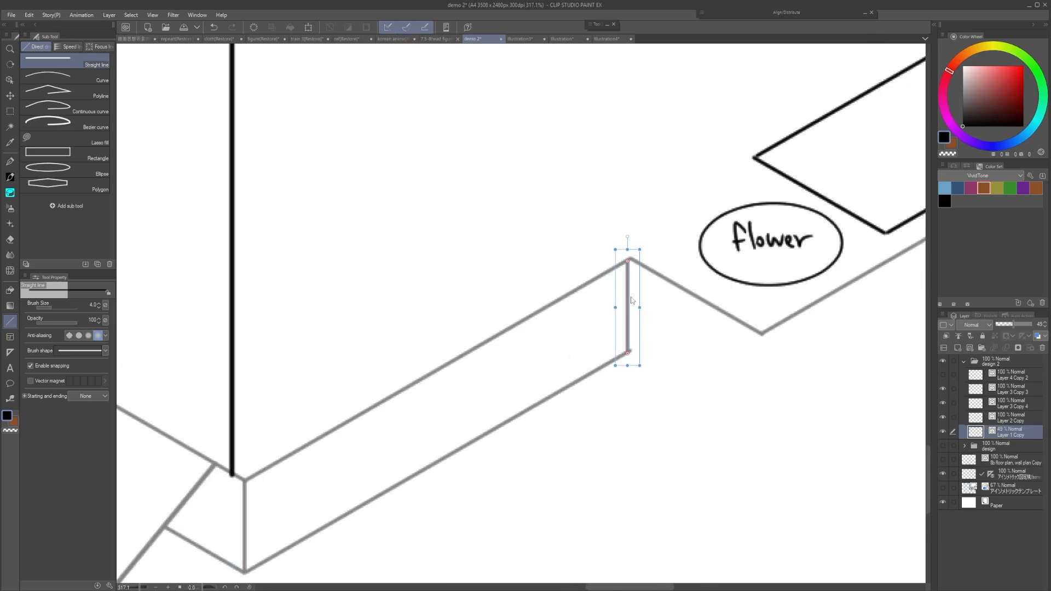
scroll(629, 307, "up", 2)
scroll(548, 383, "down", 3)
scroll(623, 369, "down", 2)
On Layer 2 Copy, draw support pillar lines beneath the loft's front corner and a lower edge under its left side.
left_click(1011, 417)
mouse_move(500, 517)
left_mouse_down()
mouse_move(500, 314)
mouse_move(483, 310)
left_mouse_up()
left_click_drag(493, 383, 493, 432)
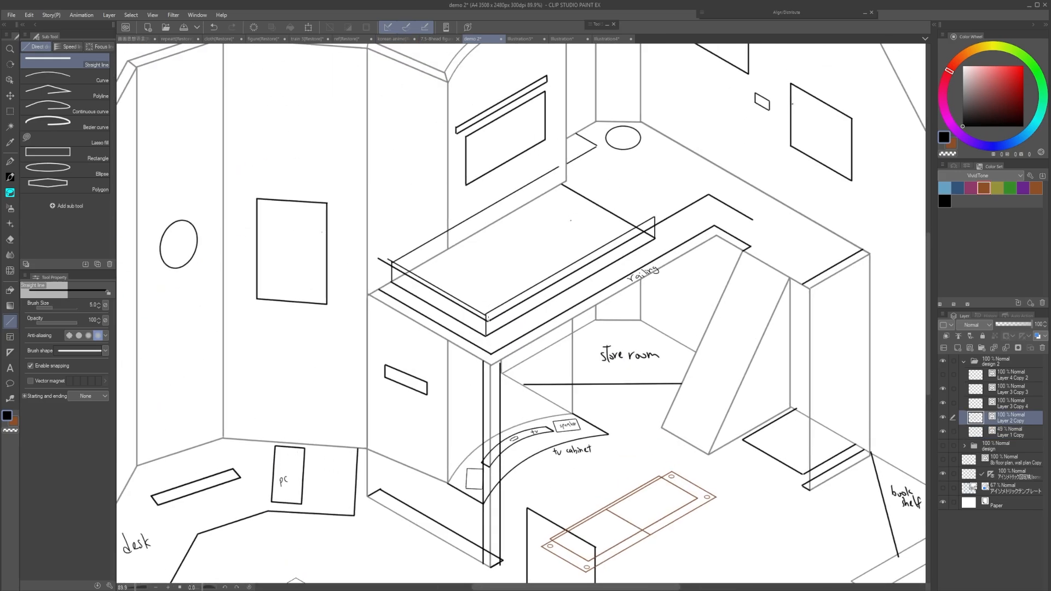
key("e")
key("u")
scroll(398, 437, "up", 3)
left_click_drag(281, 307, 495, 455)
key("e")
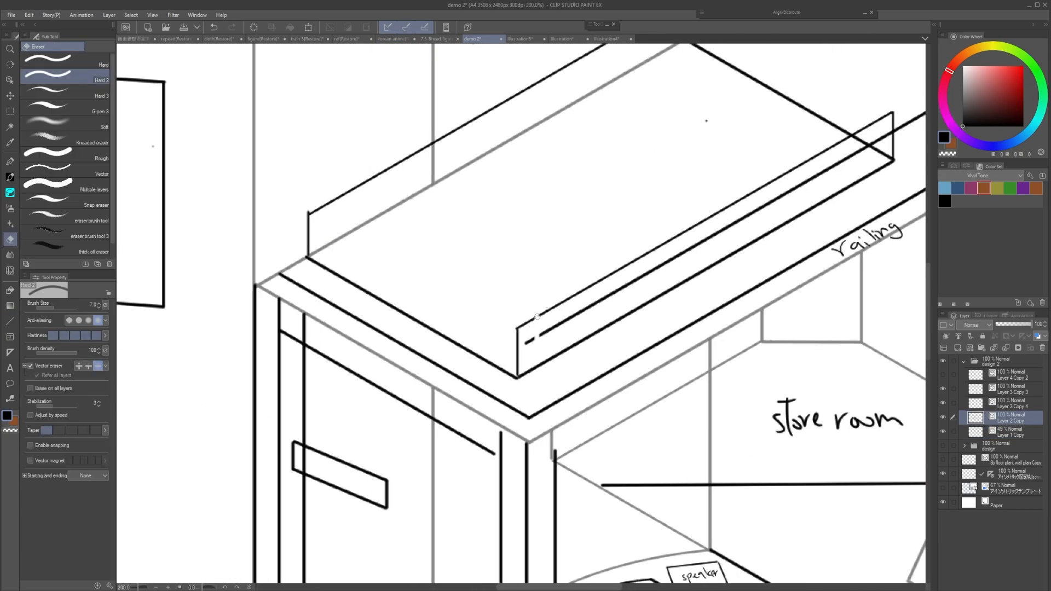
Add the loft platform's thickness along its front edge, around the inner corner and beside the stairs with parallel lower lines.
key("u")
scroll(521, 345, "down", 1)
left_click_drag(312, 402, 739, 174)
scroll(613, 275, "down", 2)
left_click_drag(550, 202, 550, 221)
left_click_drag(550, 221, 579, 237)
left_click_drag(647, 275, 679, 293)
left_click_drag(679, 293, 763, 246)
key("e")
scroll(665, 232, "up", 3)
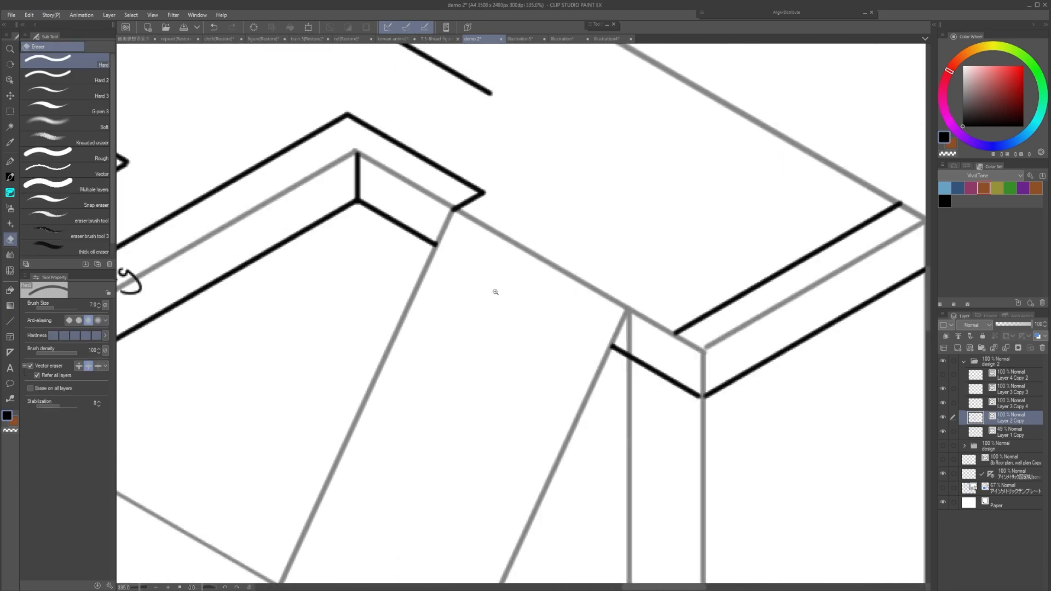
On Layer 1 Copy, draw inner parallel lines along both sides of the stairs.
scroll(495, 294, "down", 5)
left_click(1011, 432)
key("u")
scroll(572, 325, "down", 2)
scroll(572, 324, "up", 4)
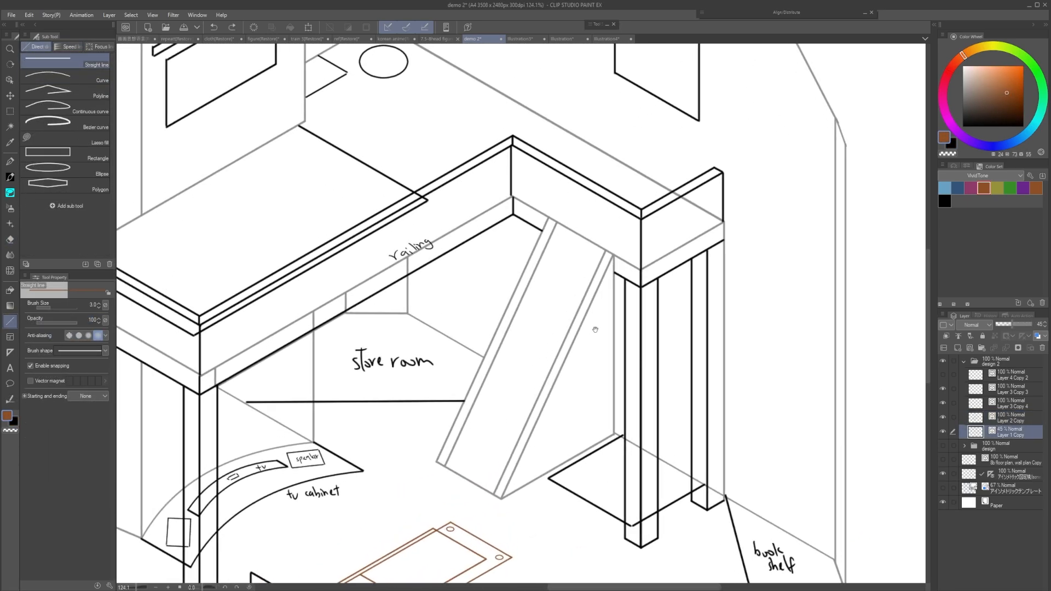
left_click_drag(580, 320, 611, 315)
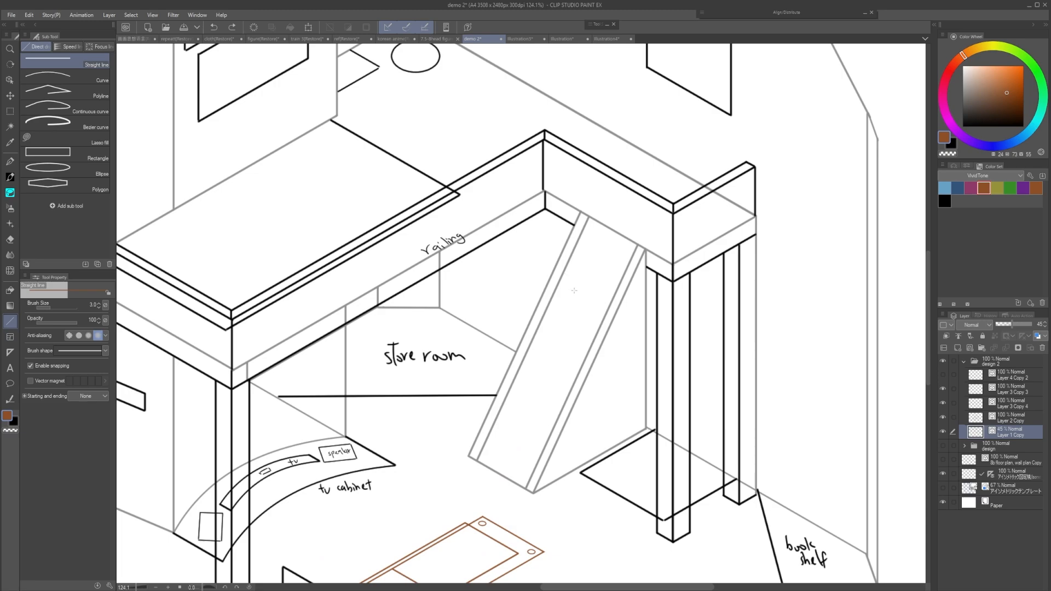
left_click_drag(563, 288, 611, 328)
key("ctrl+z")
mouse_move(544, 322)
left_mouse_down()
mouse_move(592, 349)
mouse_move(584, 362)
mouse_move(560, 322)
mouse_move(599, 343)
left_mouse_up()
key("ctrl+z")
key("ctrl+z")
key("ctrl+z")
key("ctrl+z")
Create a new layer above Layer 1 Copy and try straight isometric guide lines from the top of the stairs.
left_click(970, 348)
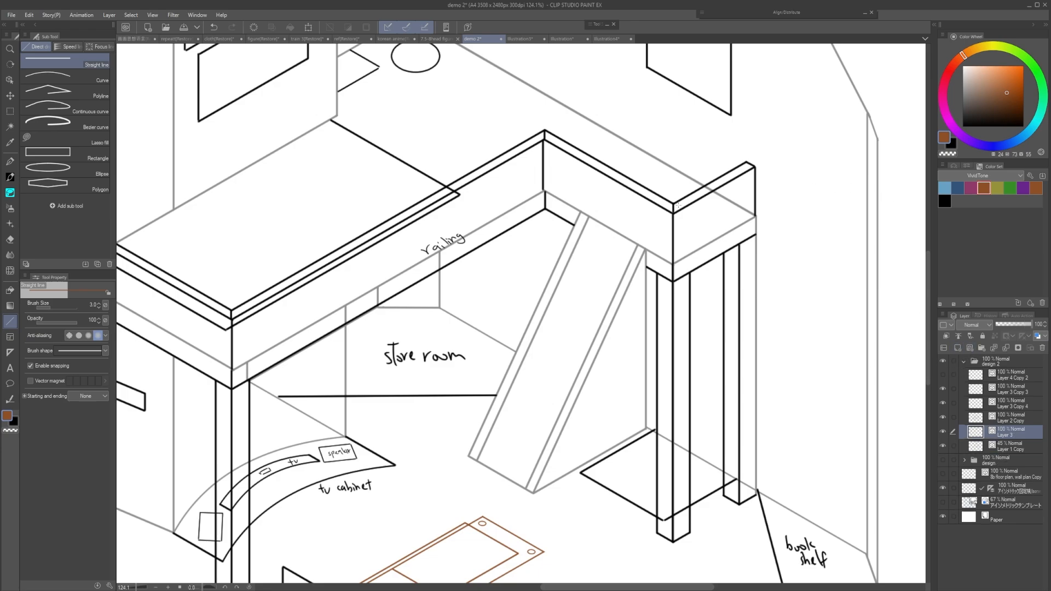
left_click_drag(599, 253, 493, 314)
key("ctrl+z")
left_click_drag(639, 250, 530, 315)
key("ctrl+z")
Circle the top and bottom ends of the stairs freehand with the G-pen, and undo the marks.
key("p")
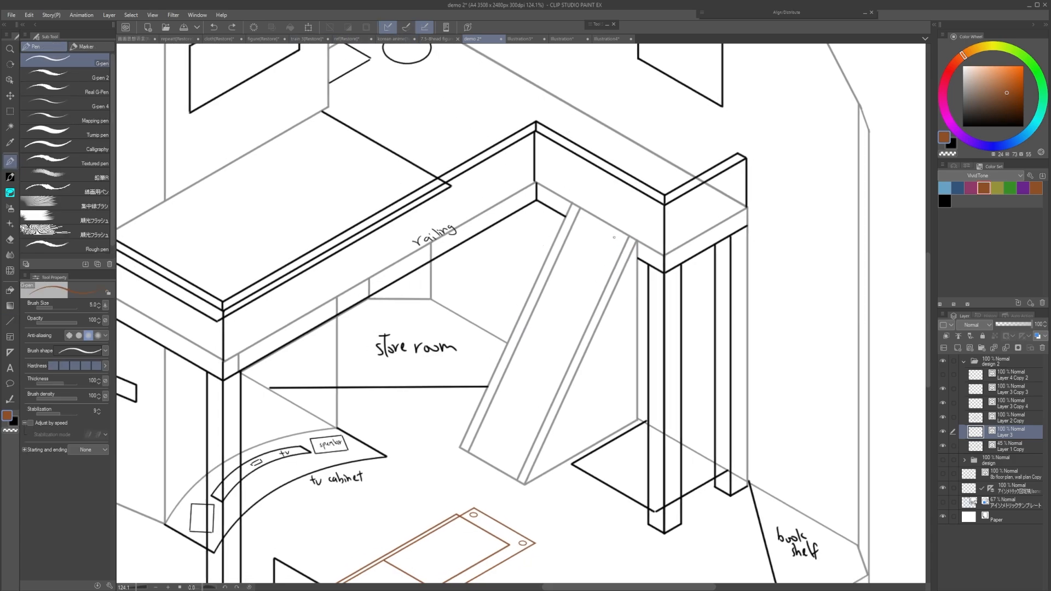
scroll(615, 237, "up", 2)
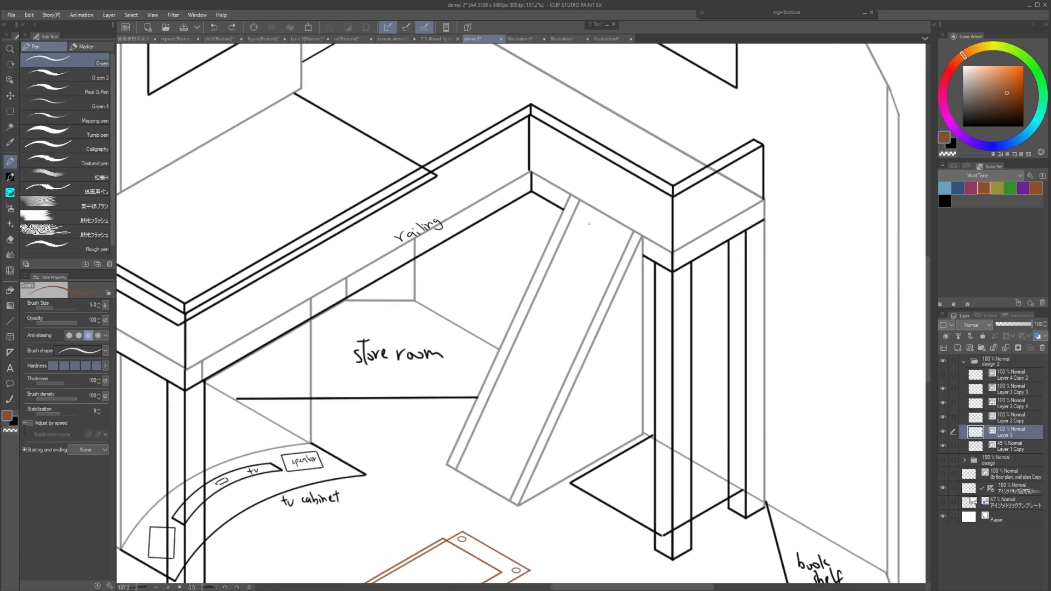
mouse_move(590, 223)
left_mouse_down()
mouse_move(616, 206)
mouse_move(688, 259)
left_mouse_up()
scroll(619, 213, "up", 5)
key("ctrl+z")
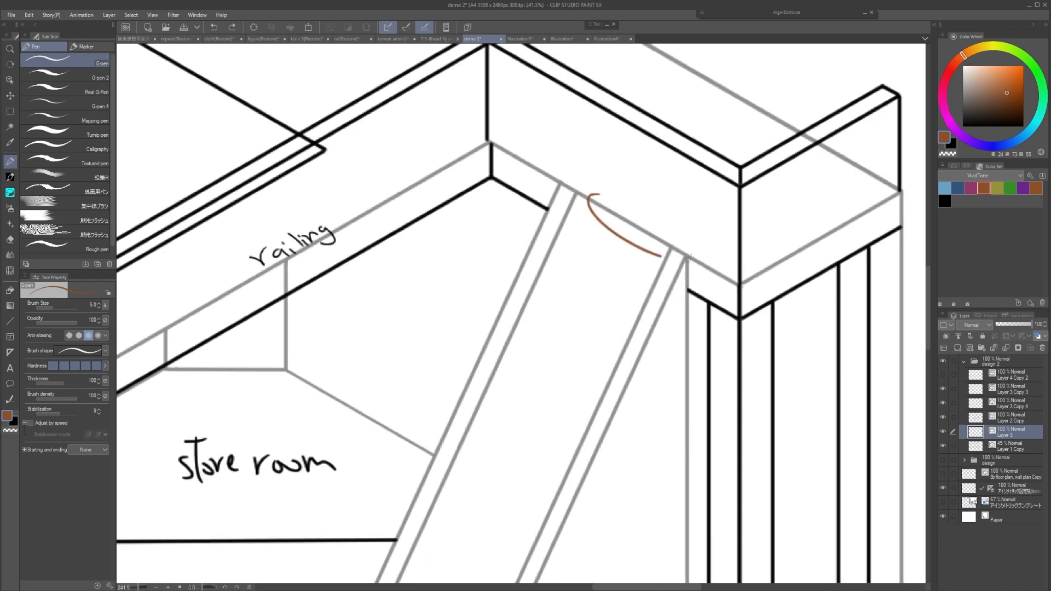
key("ctrl+z")
left_click_drag(644, 221, 669, 249)
left_click_drag(720, 261, 577, 182)
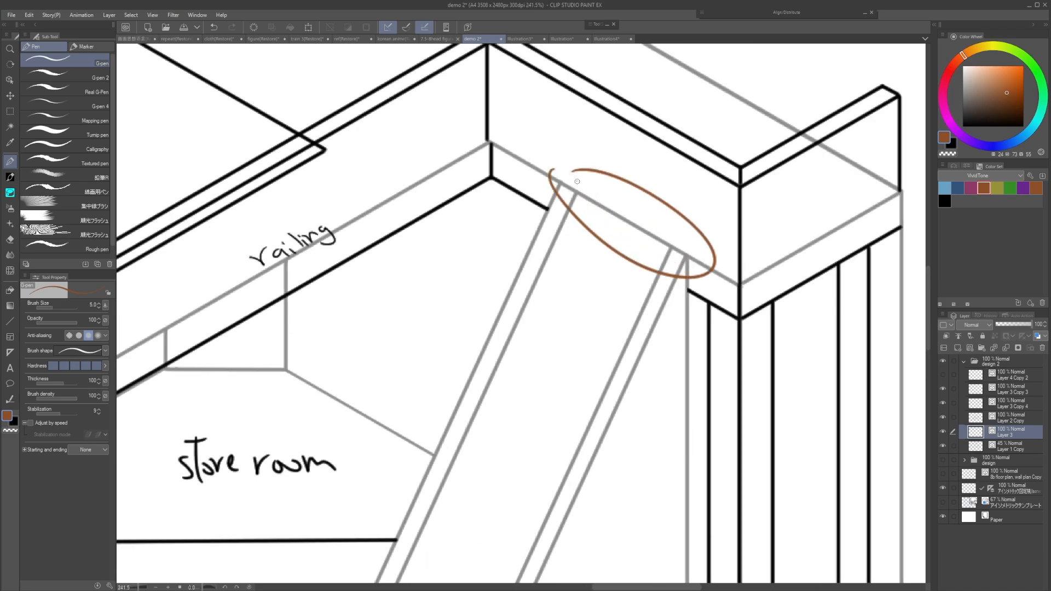
scroll(570, 208, "down", 5)
left_click_drag(368, 430, 361, 442)
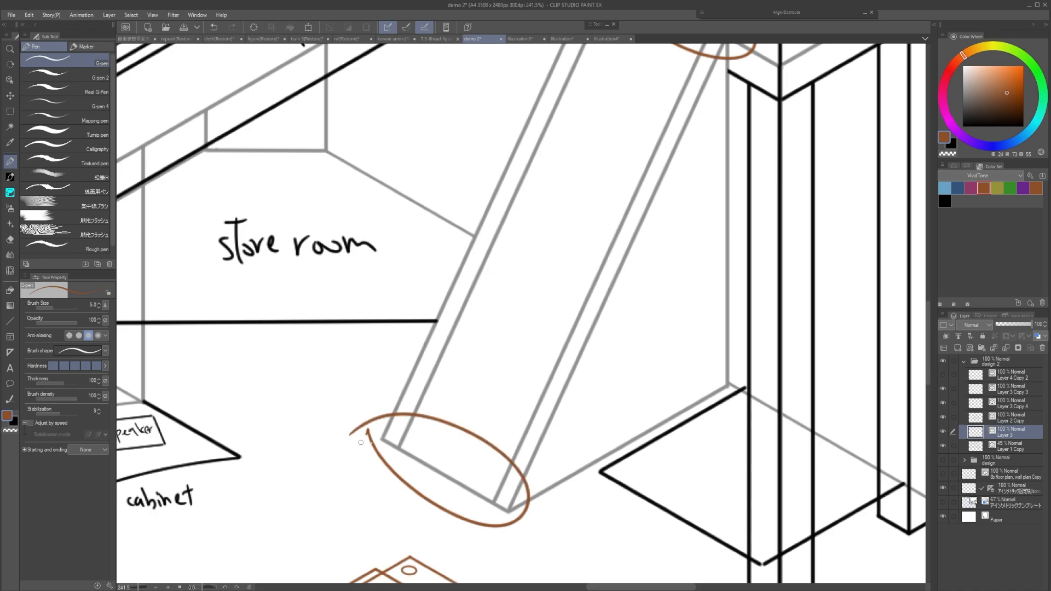
scroll(421, 427, "down", 4)
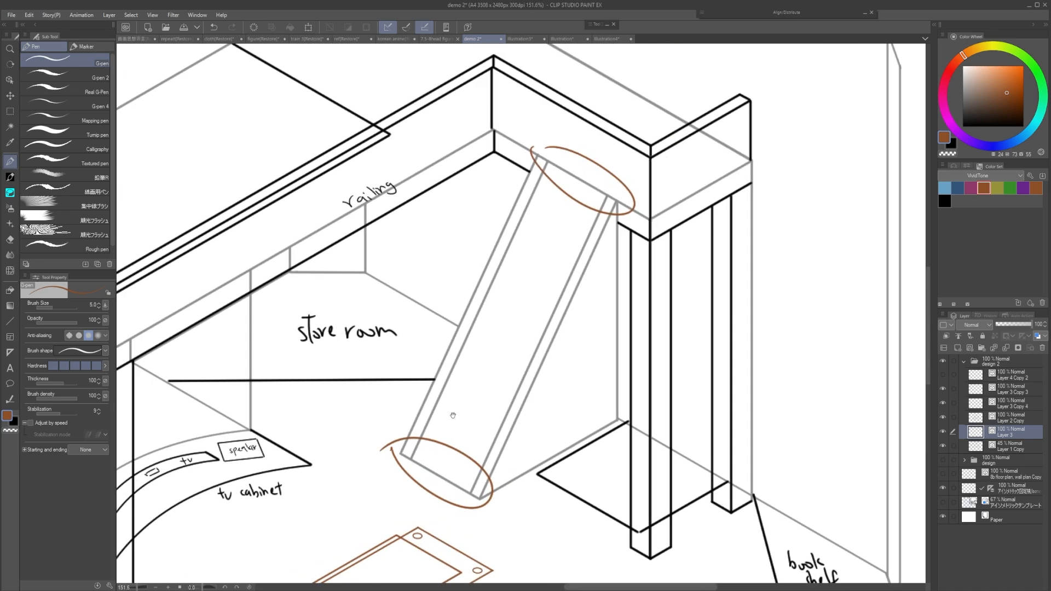
key("ctrl+z")
key("ctrl+z")
On Layer 3, draw an isometric guide line from the stairs' upper right corner and a vertical guide from their lowest corner to meet it.
key("u")
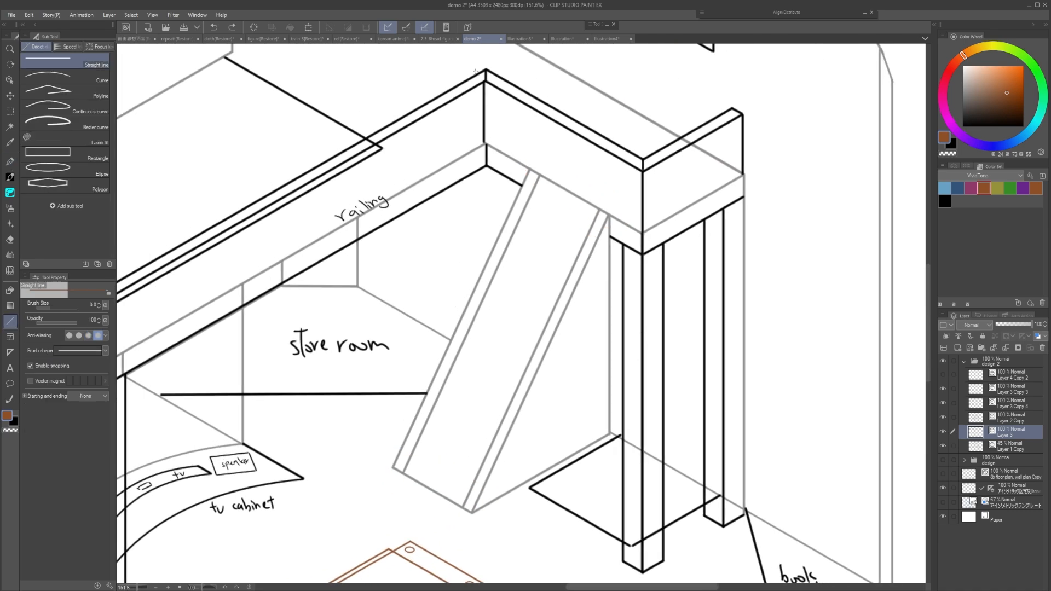
left_click(407, 27)
left_click_drag(562, 244, 435, 254)
left_click_drag(465, 395, 469, 377)
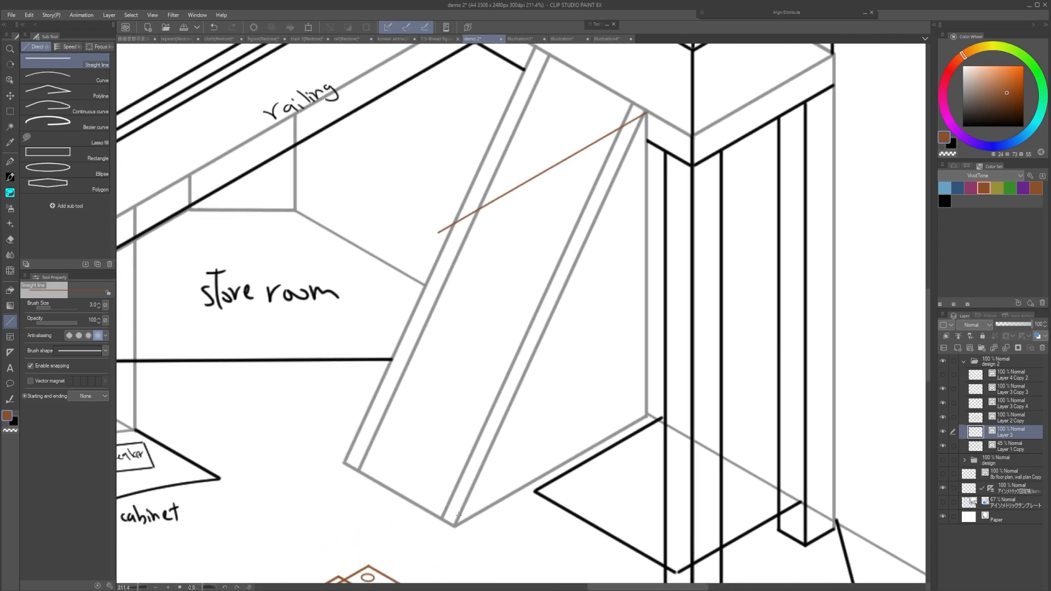
left_click_drag(455, 508, 441, 223)
mouse_move(475, 263)
left_mouse_down()
mouse_move(457, 279)
mouse_move(440, 255)
mouse_move(472, 228)
mouse_move(448, 192)
left_mouse_up()
left_click(406, 27)
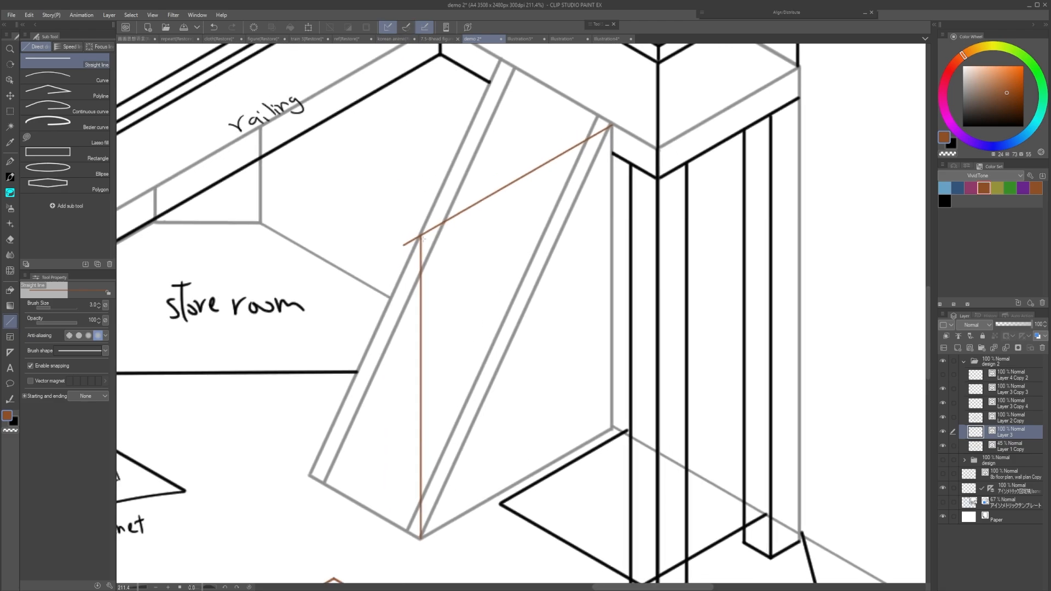
Draw a straight diagonal across the stairs' side plane, from the guides' intersection to the rear floor corner, and check its ends against the corners.
left_click_drag(420, 237, 606, 419)
left_click(564, 386, "ctrl")
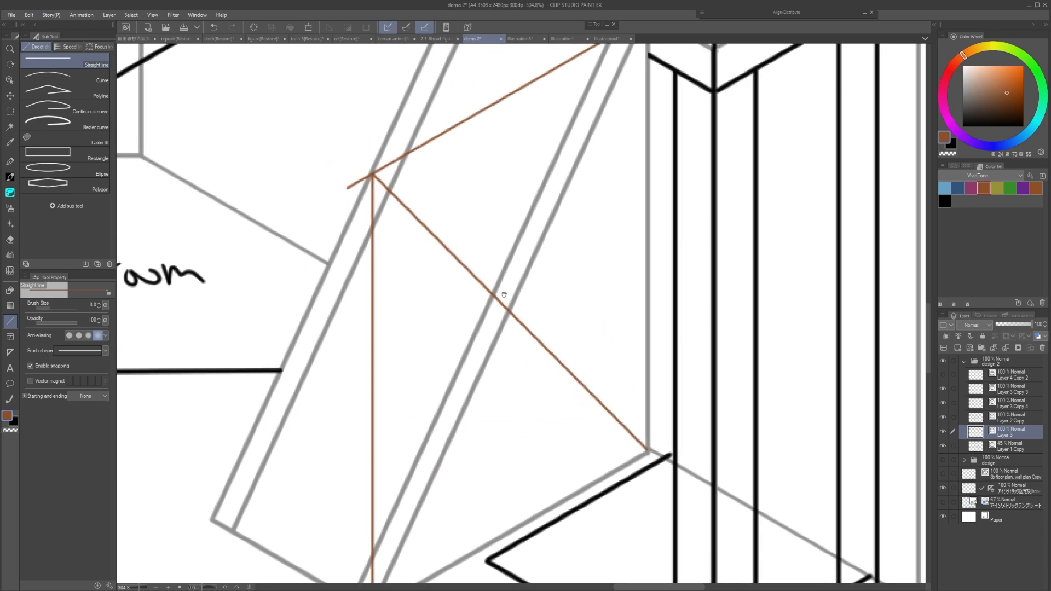
scroll(607, 419, "up", 5)
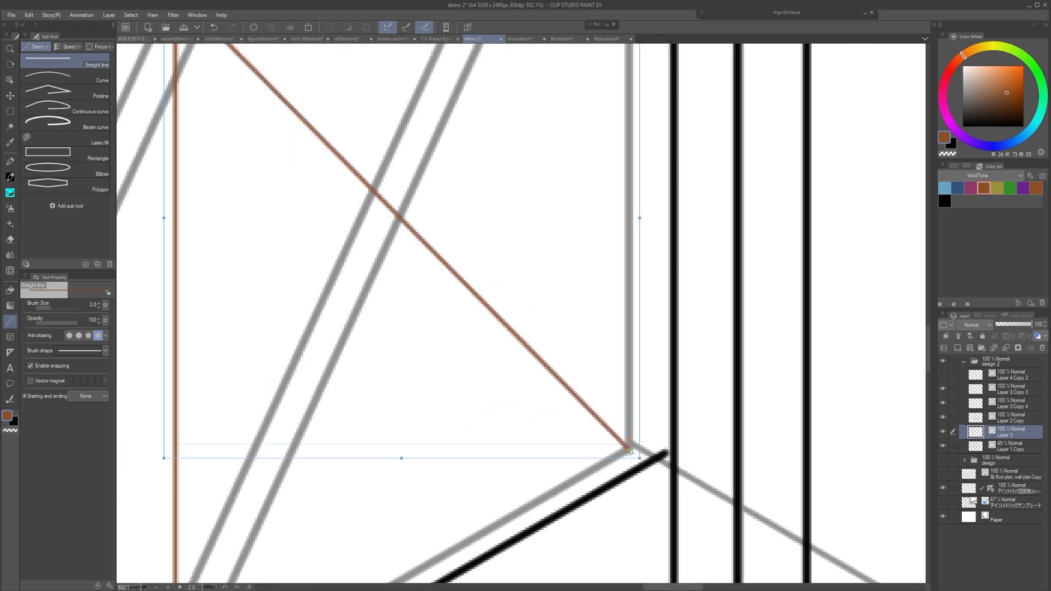
scroll(627, 446, "down", 5)
scroll(504, 327, "up", 5)
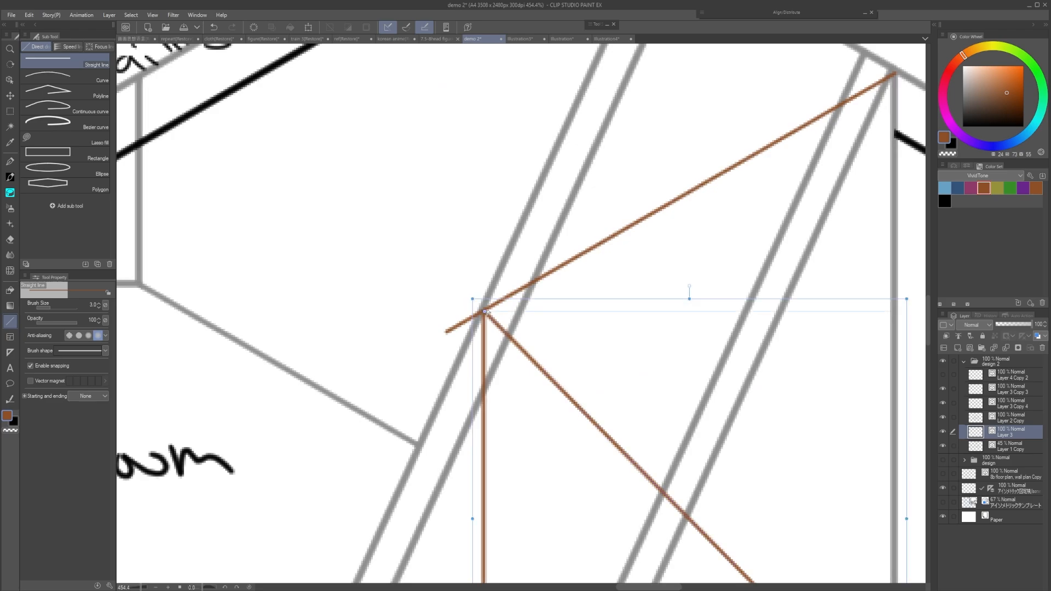
scroll(514, 260, "down", 4)
Subdivide the upper part of the stairs' side plane into a fine grid with isometric, vertical and diagonal guides, and add a new layer above.
scroll(496, 406, "up", 5)
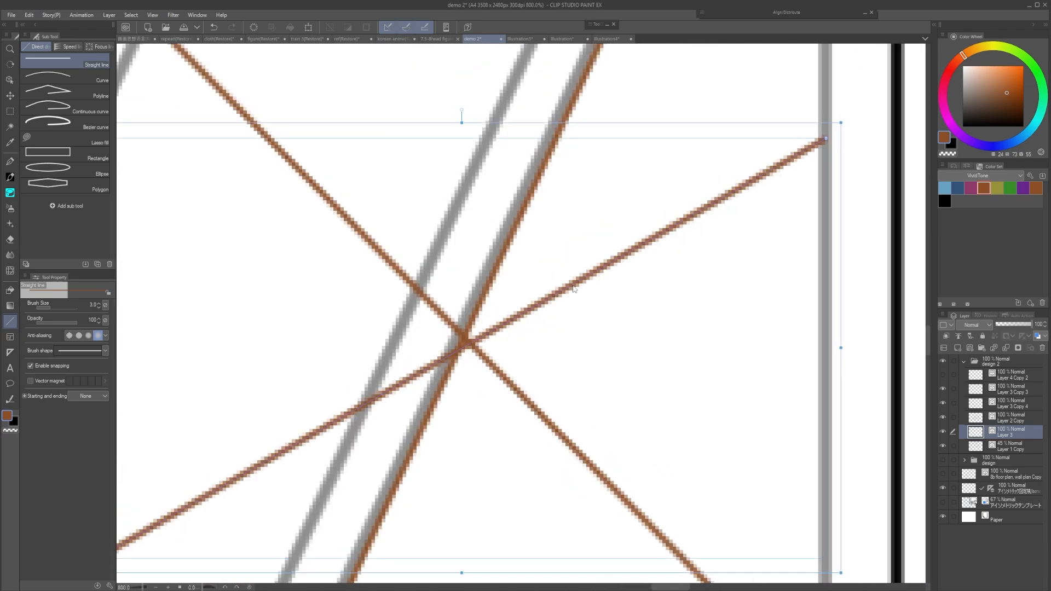
scroll(496, 406, "down", 5)
scroll(557, 274, "up", 6)
scroll(556, 273, "down", 4)
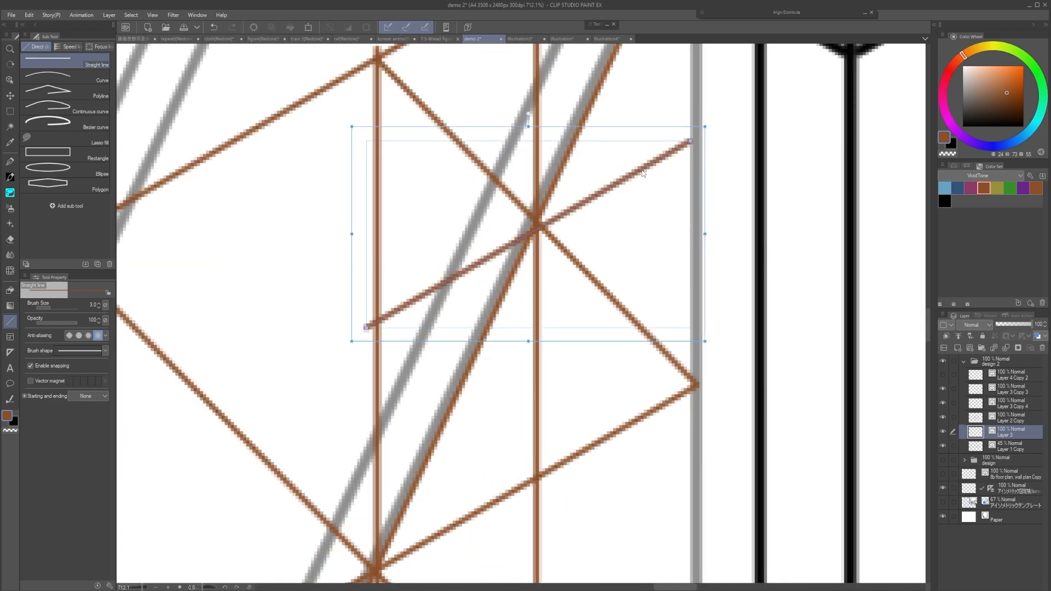
scroll(524, 422, "up", 3)
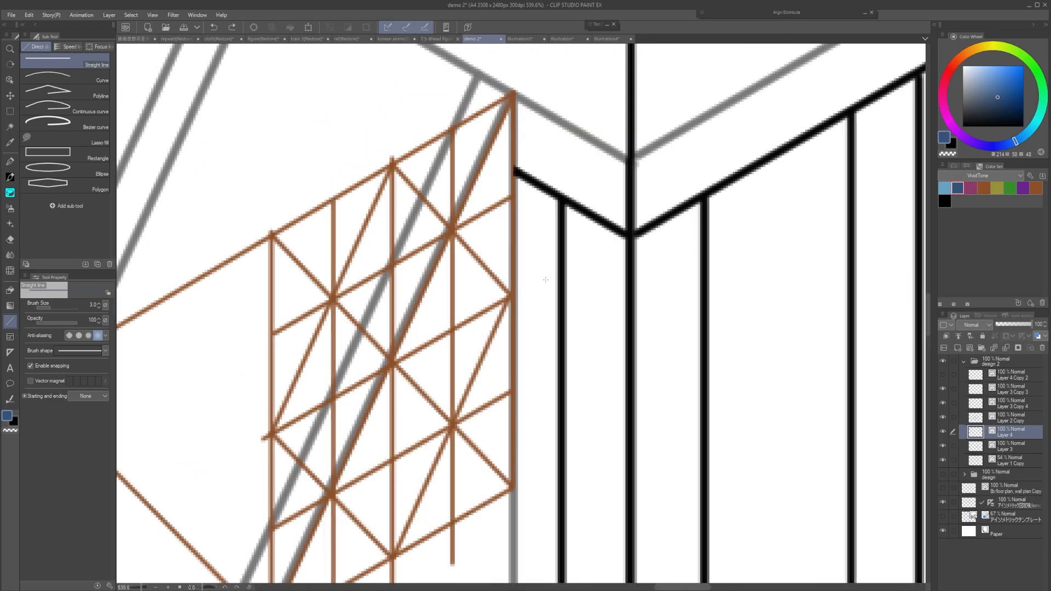
Reduce the opacity of the guide grid on Layer 3 to 35%.
scroll(540, 275, "down", 3)
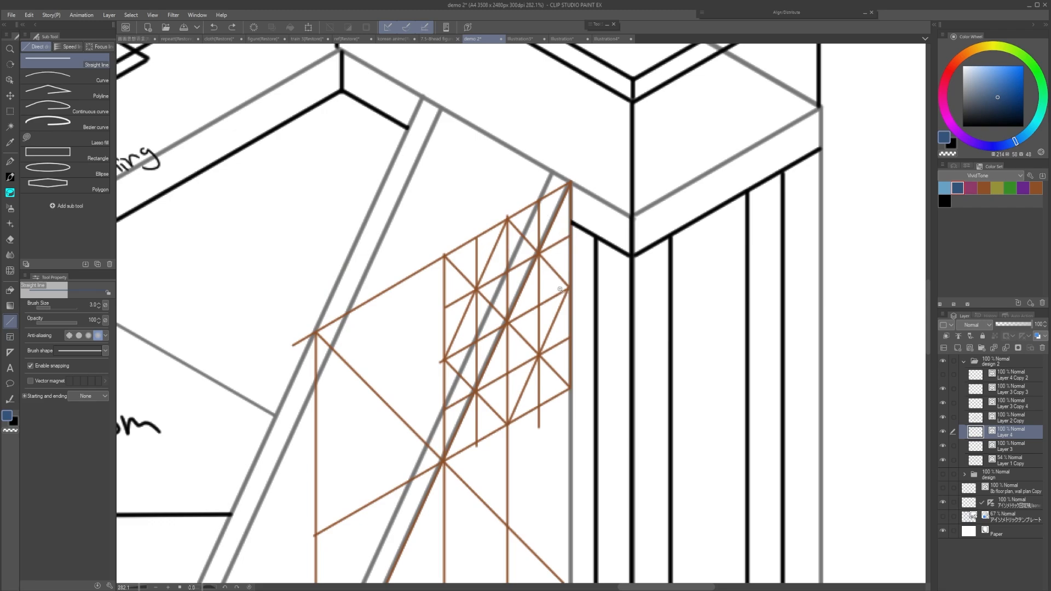
scroll(560, 289, "down", 3)
scroll(579, 305, "up", 2)
left_click(974, 446)
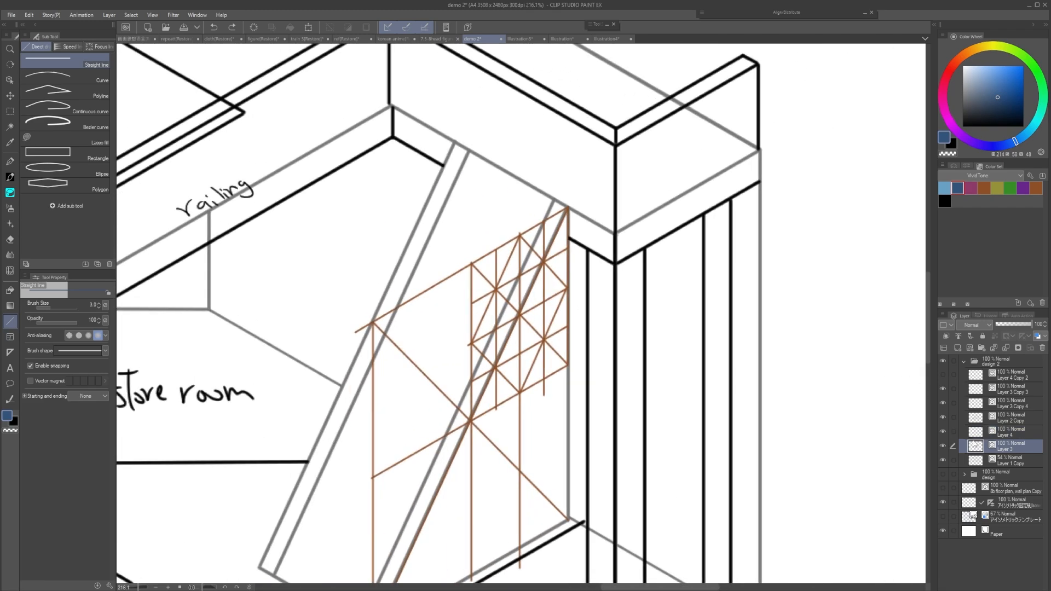
left_click(943, 446)
left_click(941, 446)
scroll(652, 325, "down", 3)
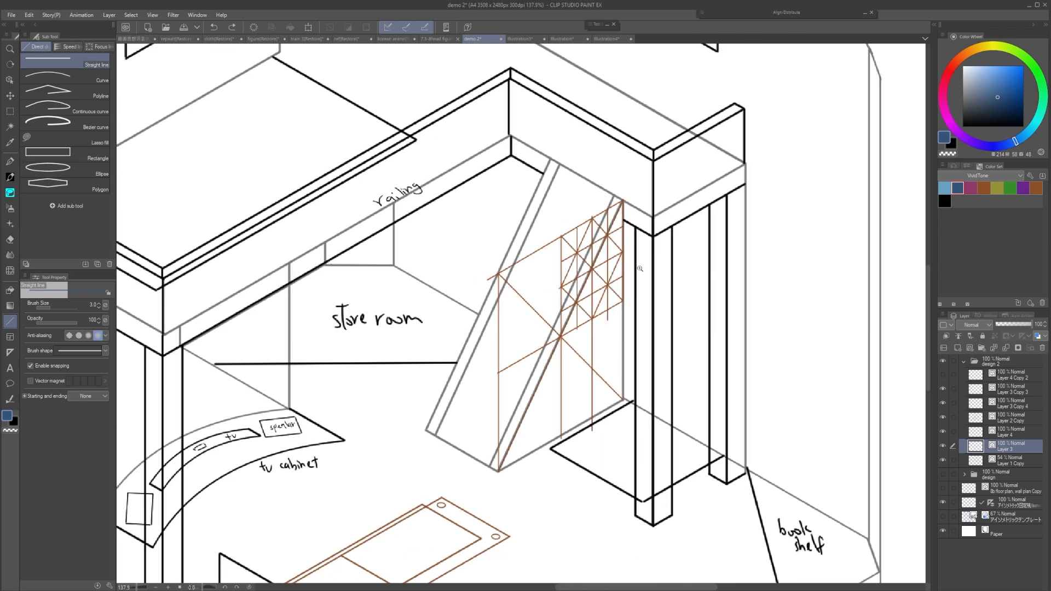
scroll(679, 266, "up", 5)
left_click_drag(680, 266, 693, 273)
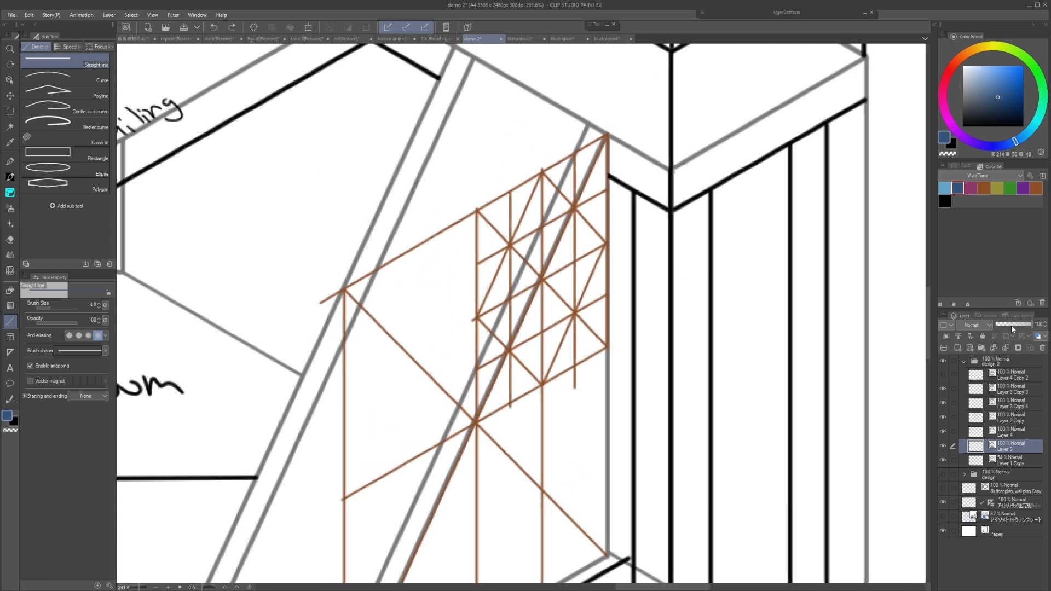
left_click(1011, 325)
left_click(1009, 326)
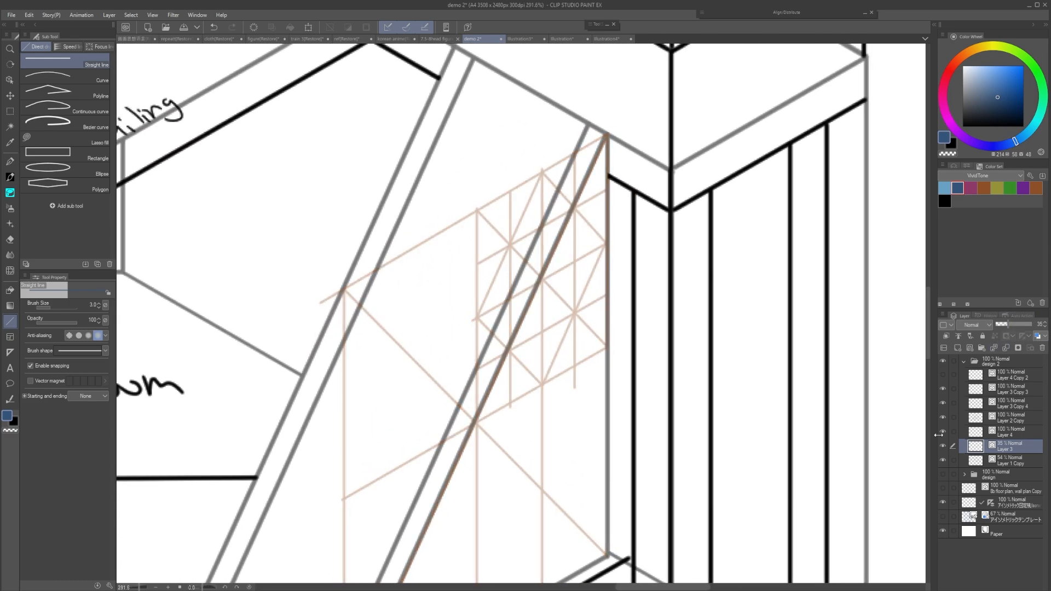
On Layer 4, draw the profile of the top two steps in blue along the grid, starting with a tread at the upper corner.
left_click(1008, 433)
left_click_drag(565, 261, 568, 283)
left_click_drag(570, 274, 589, 328)
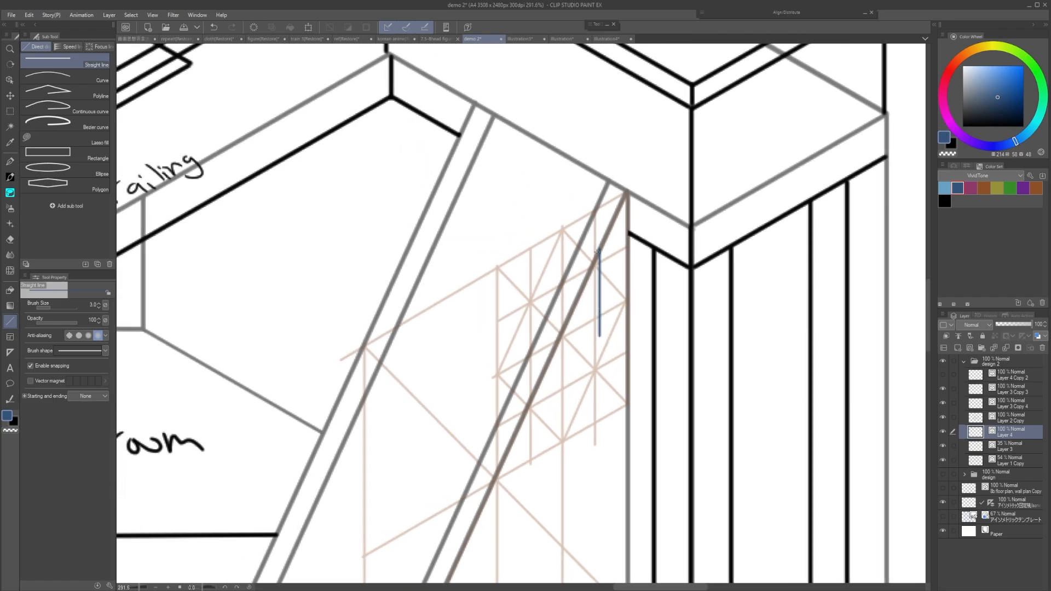
key("ctrl+z")
left_click_drag(606, 210, 657, 186)
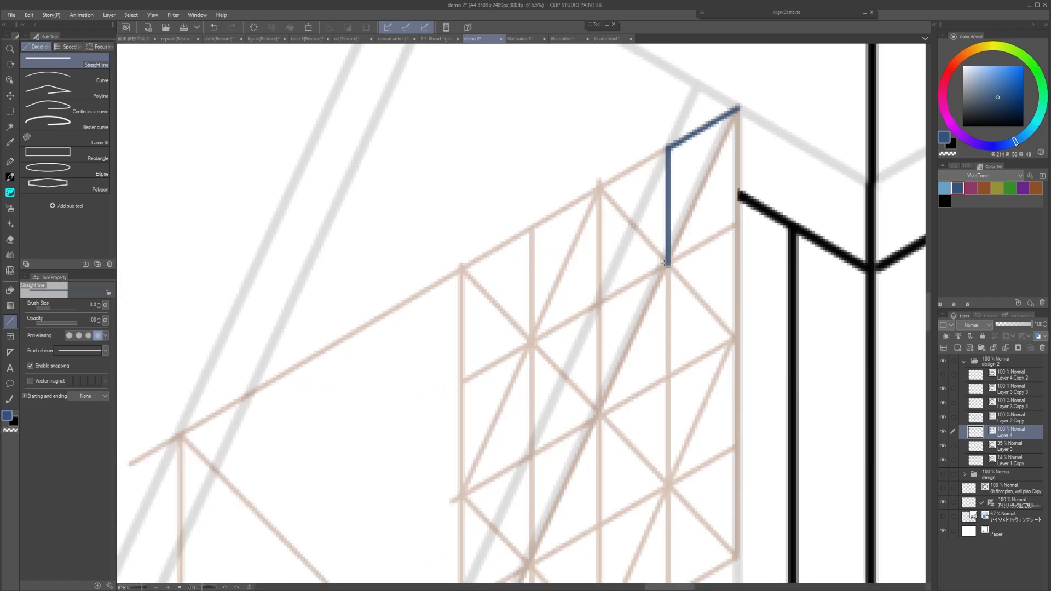
mouse_move(668, 266)
left_mouse_down()
mouse_move(627, 290)
mouse_move(599, 416)
left_mouse_up()
left_click_drag(619, 356, 624, 418)
Extend the step edges across the stairs' width with parallel isometric lines and draw the vertical riser edge at the far end.
mouse_move(671, 328)
left_mouse_down()
mouse_move(471, 185)
mouse_move(390, 164)
left_mouse_up()
left_click_drag(683, 221, 475, 113)
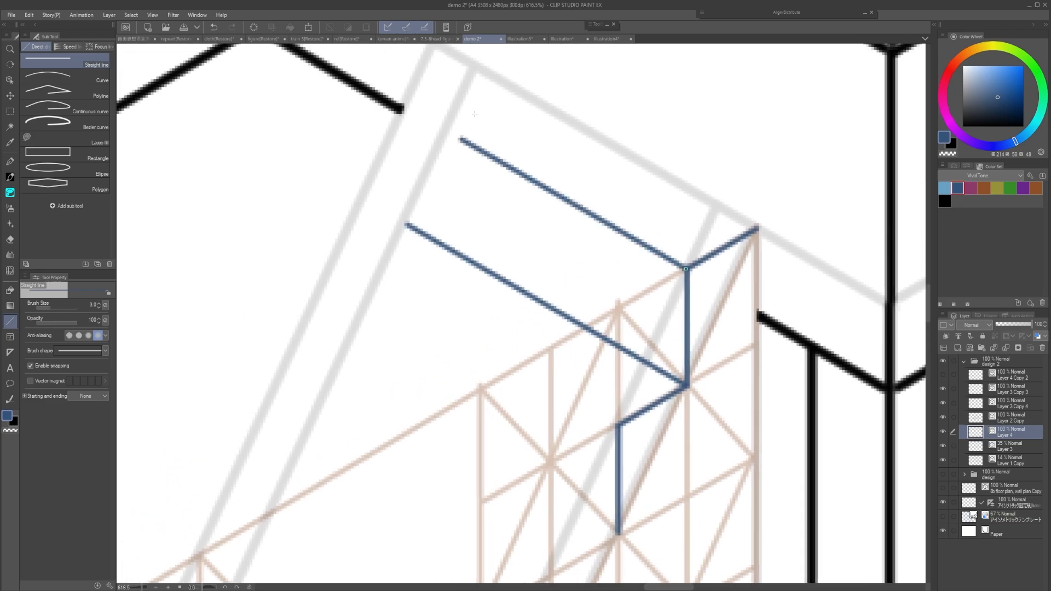
left_click_drag(493, 190, 515, 159)
left_click_drag(642, 396, 415, 229)
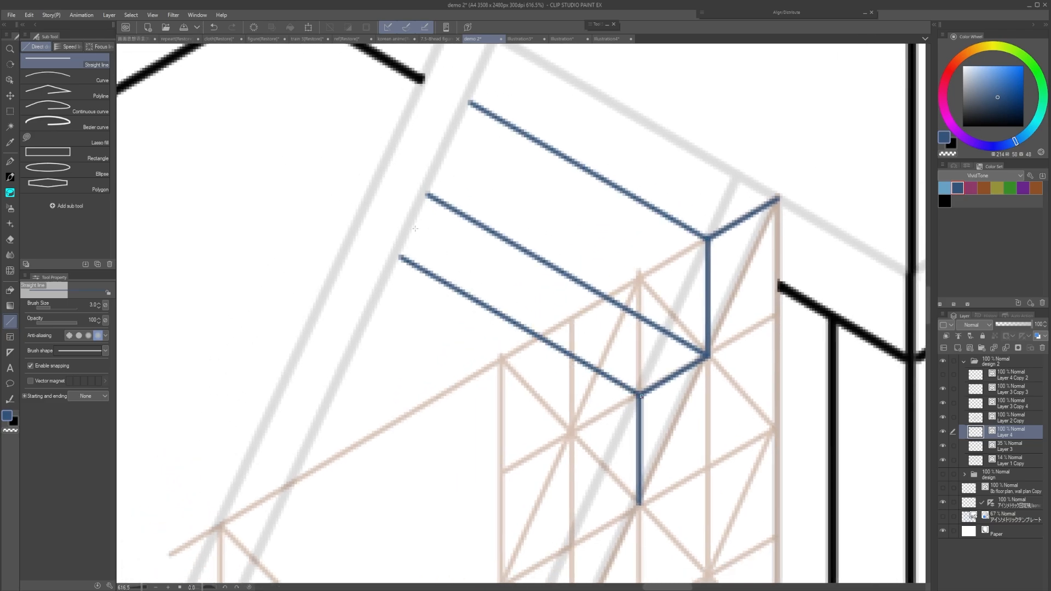
left_click_drag(639, 503, 358, 345)
mouse_move(400, 259)
left_mouse_down()
mouse_move(408, 267)
mouse_move(391, 348)
left_mouse_up()
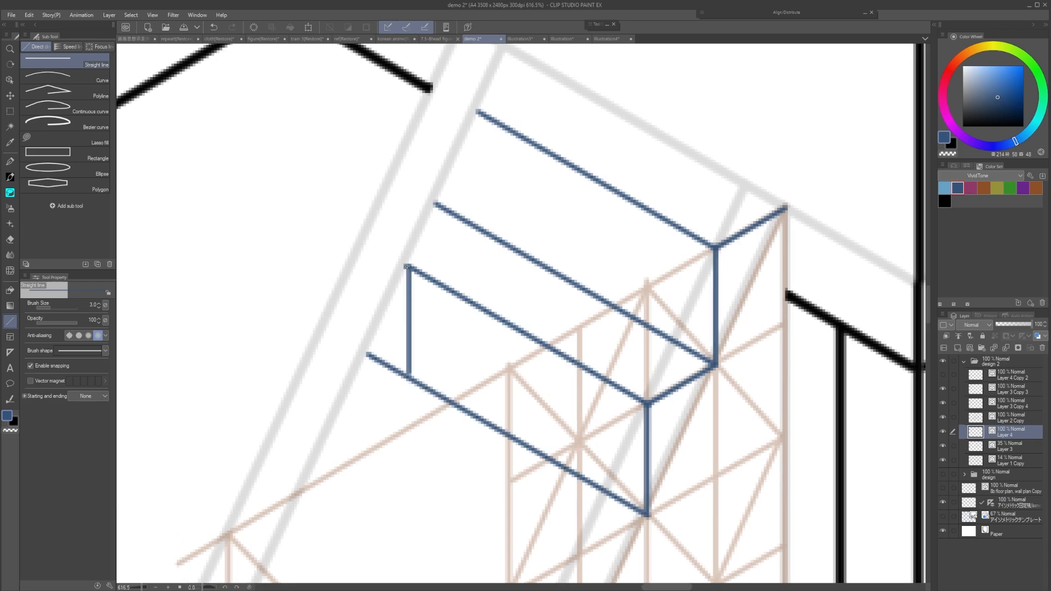
Draw the tread's short isometric edge at the far end of the steps and continue the outline up towards the next riser.
left_click_drag(407, 267, 483, 222)
key("ctrl+z")
left_click_drag(408, 267, 474, 225)
mouse_move(489, 242)
left_mouse_down()
mouse_move(471, 288)
mouse_move(387, 315)
left_mouse_up()
key("ctrl+z")
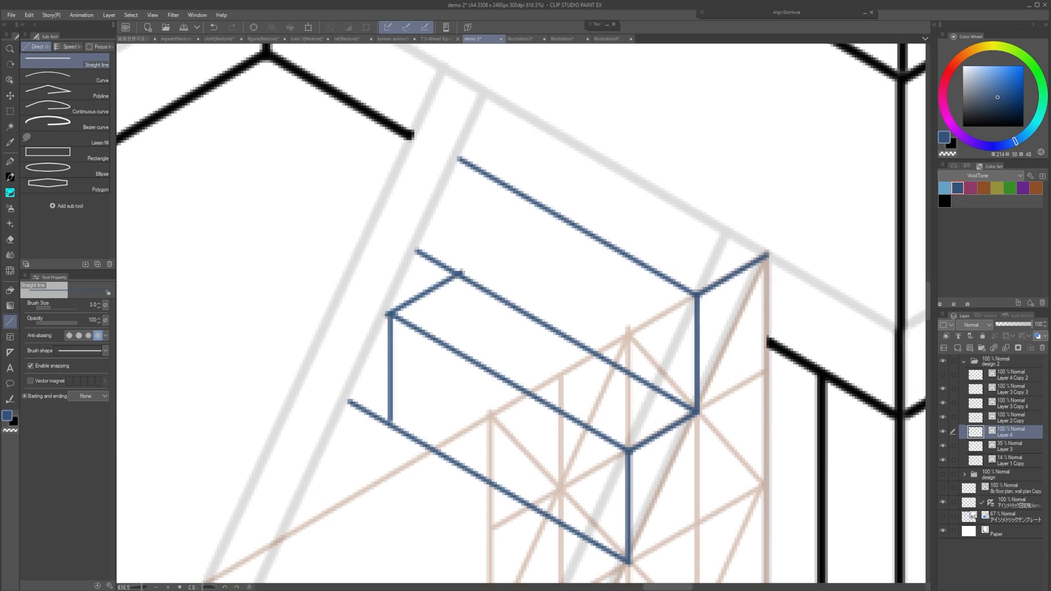
left_click_drag(460, 272, 473, 172)
mouse_move(479, 267)
left_mouse_down()
mouse_move(410, 268)
mouse_move(436, 268)
left_mouse_up()
Clear all the blue step lines from Layer 4.
key("e")
left_click_drag(486, 239, 455, 306)
left_click_drag(546, 282, 519, 335)
left_click_drag(531, 326, 551, 325)
key("u")
left_click_drag(586, 264, 598, 234)
Redraw the blue step profile along the grid, starting with a vertical riser down from the stairs' upper corner.
scroll(598, 233, "up", 3)
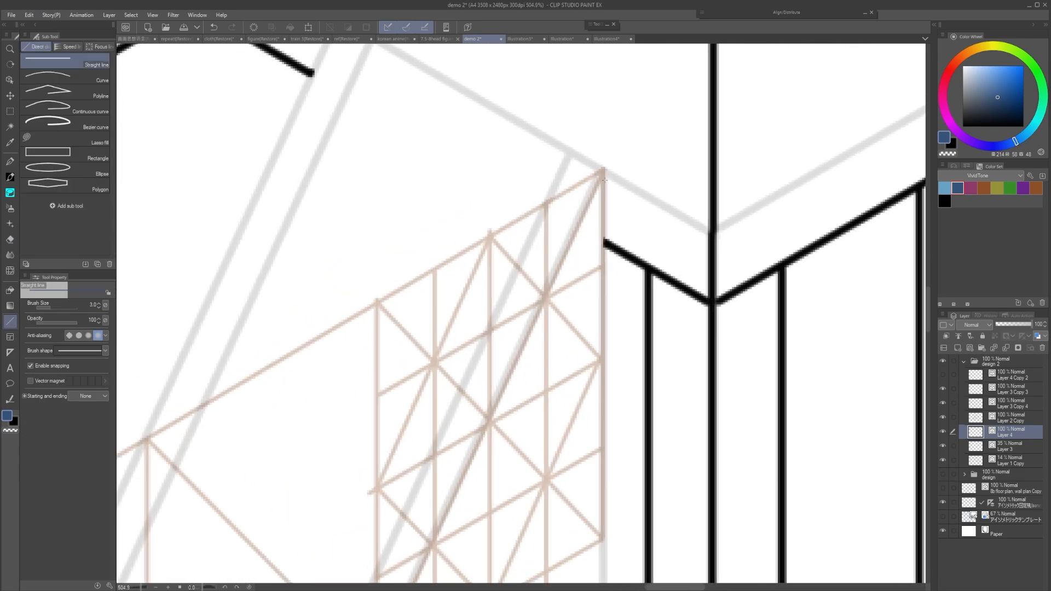
mouse_move(603, 171)
left_mouse_down()
mouse_move(587, 258)
mouse_move(608, 242)
mouse_move(565, 257)
left_mouse_up()
key("ctrl+z")
mouse_move(621, 239)
left_mouse_down()
mouse_move(561, 267)
mouse_move(563, 359)
left_mouse_up()
mouse_move(558, 355)
left_mouse_down()
mouse_move(579, 319)
mouse_move(528, 354)
mouse_move(553, 441)
left_mouse_up()
Extend the redrawn step edges across the stairs' width with parallel isometric lines and outline the risers and tread at the far end.
left_click_drag(608, 319, 397, 181)
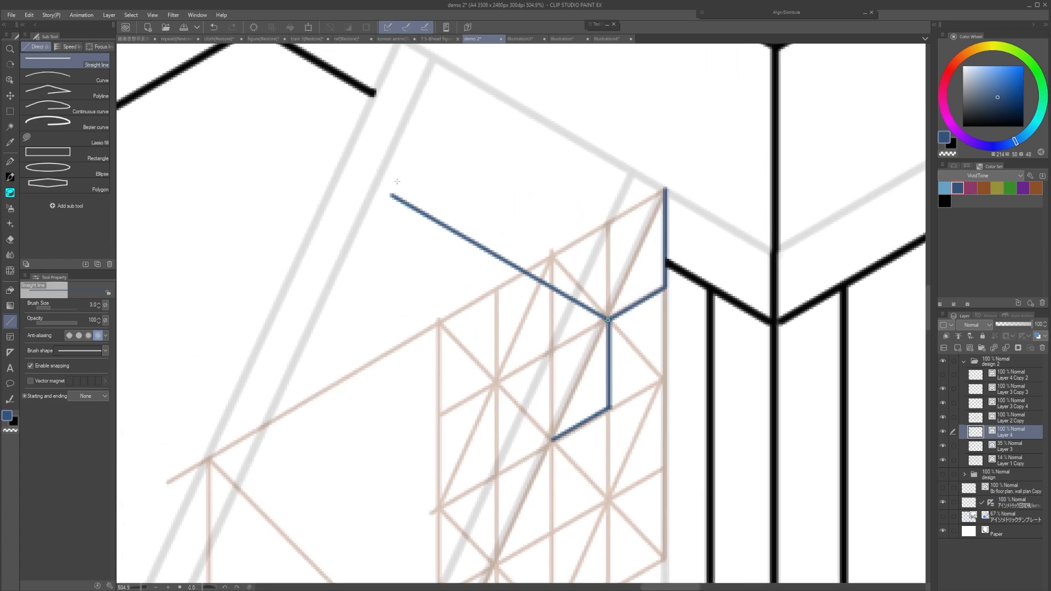
left_click_drag(608, 407, 375, 237)
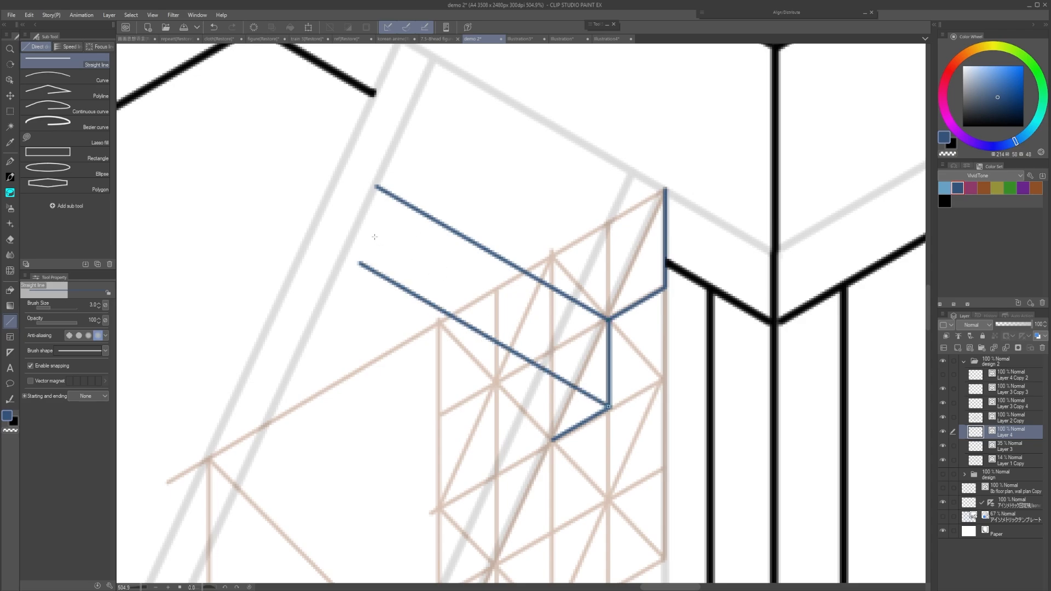
mouse_move(375, 187)
left_mouse_down()
mouse_move(366, 253)
mouse_move(339, 291)
mouse_move(322, 294)
mouse_move(523, 441)
mouse_move(498, 408)
mouse_move(321, 306)
mouse_move(380, 282)
mouse_move(344, 309)
left_mouse_up()
key("ctrl+z")
key("ctrl+z")
key("e")
key("u")
mouse_move(633, 279)
left_mouse_down()
mouse_move(598, 357)
mouse_move(514, 287)
mouse_move(417, 237)
left_mouse_up()
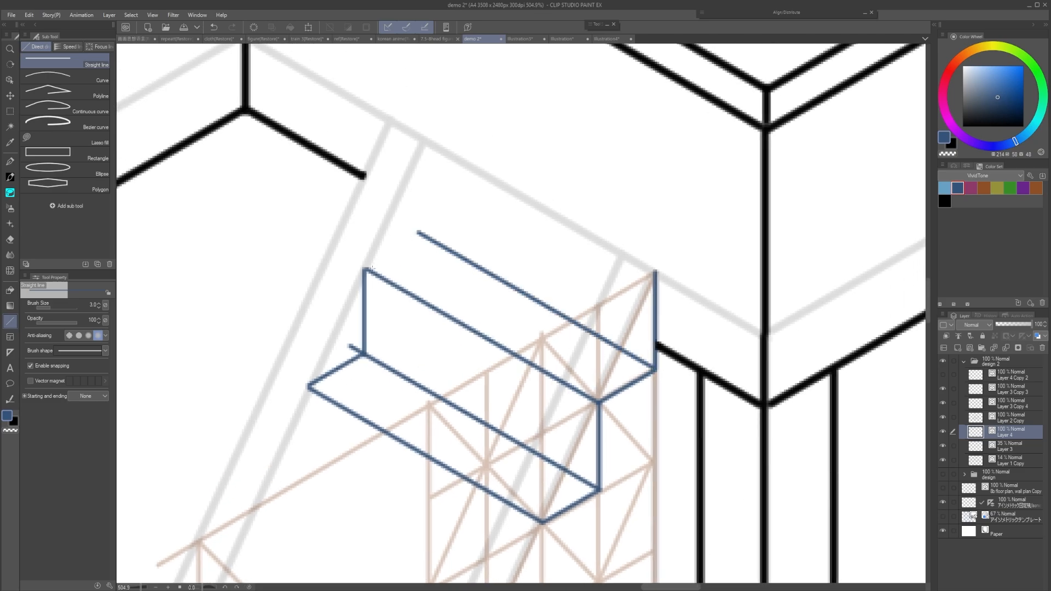
mouse_move(366, 269)
left_mouse_down()
mouse_move(419, 249)
mouse_move(425, 142)
left_mouse_up()
Erase the blue steps and discard Layer 4, and set Layer 1 Copy's opacity to 67%.
scroll(486, 263, "down", 6)
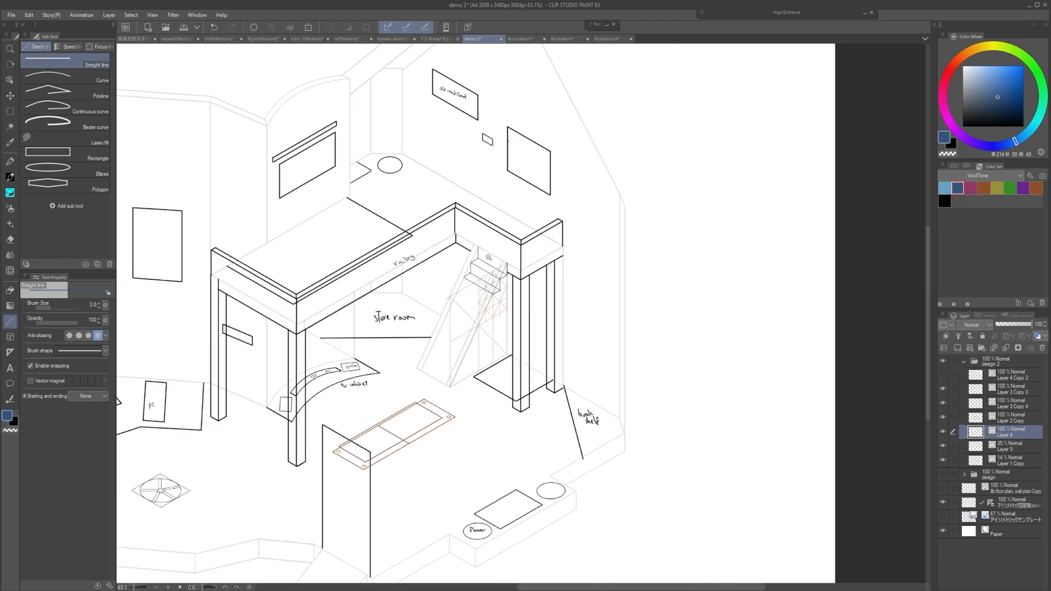
key("e")
mouse_move(489, 257)
left_mouse_down()
mouse_move(509, 260)
mouse_move(463, 349)
left_mouse_up()
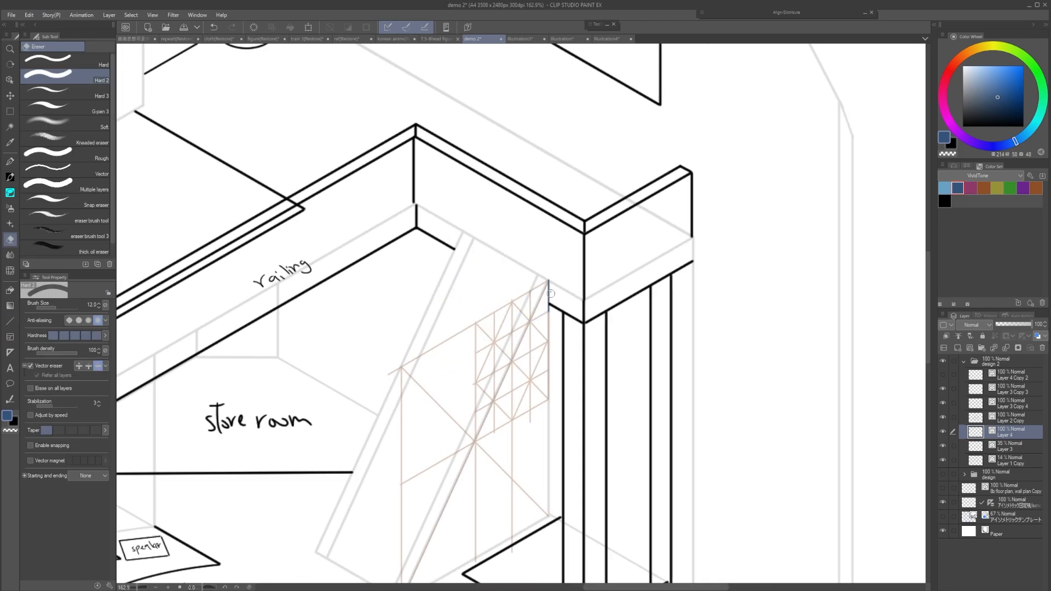
scroll(534, 307, "up", 2)
scroll(527, 304, "up", 1)
key("u")
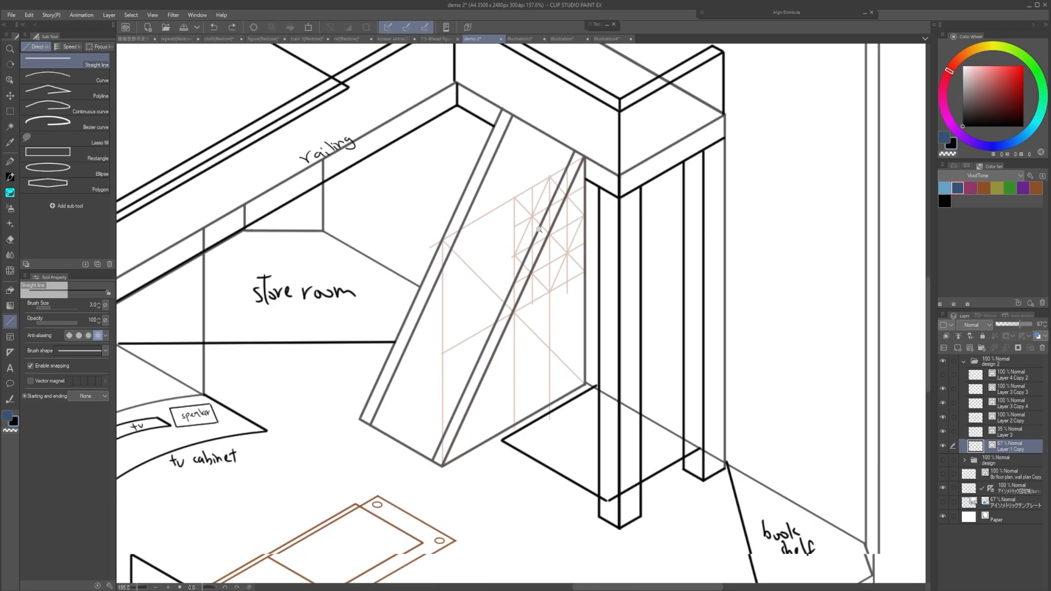
scroll(542, 239, "up", 3)
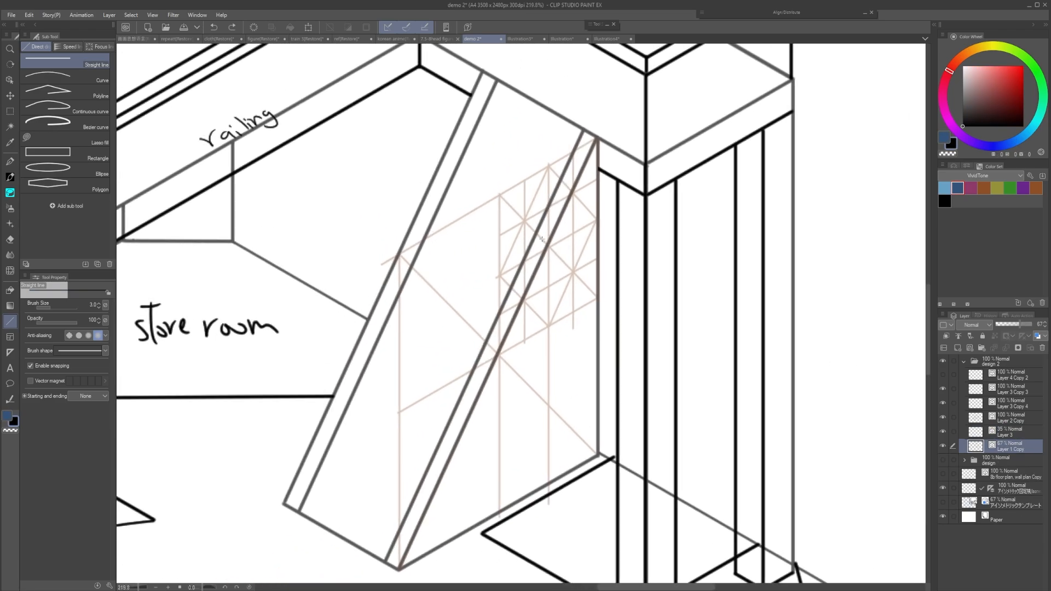
mouse_move(540, 268)
left_mouse_down()
mouse_move(541, 283)
mouse_move(533, 257)
left_mouse_up()
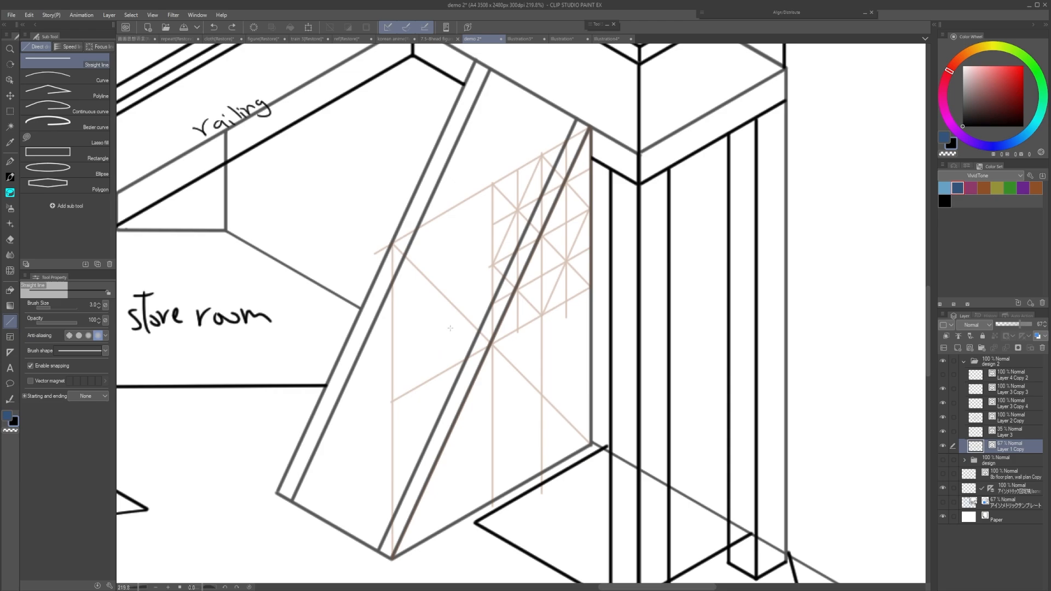
Draw the first step between the stair stringers on Layer 1 Copy as two parallel isometric lines joined by a short tread edge.
left_click_drag(539, 239, 533, 285)
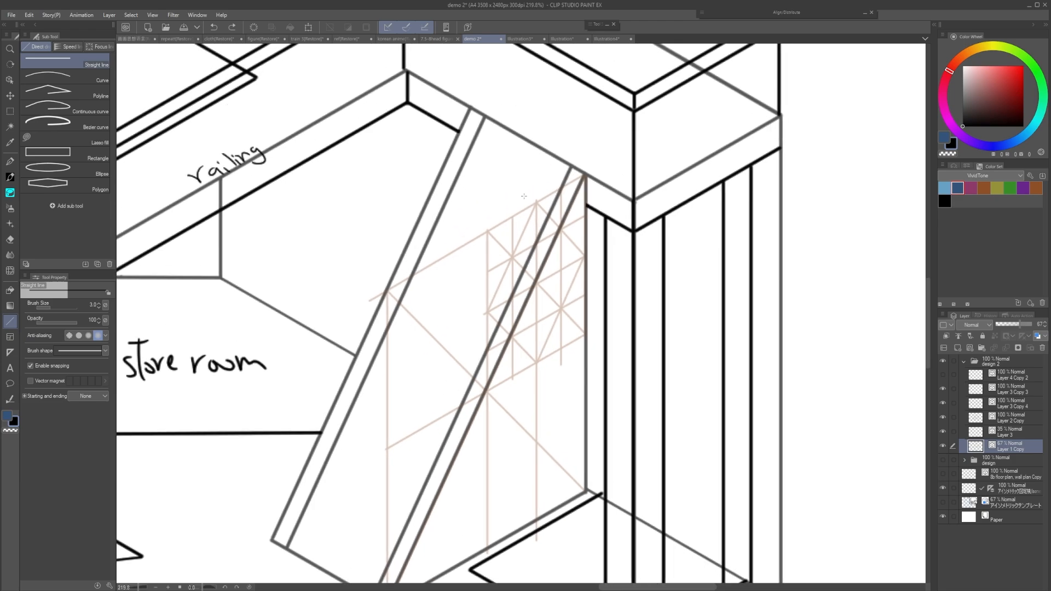
left_click_drag(524, 196, 539, 219)
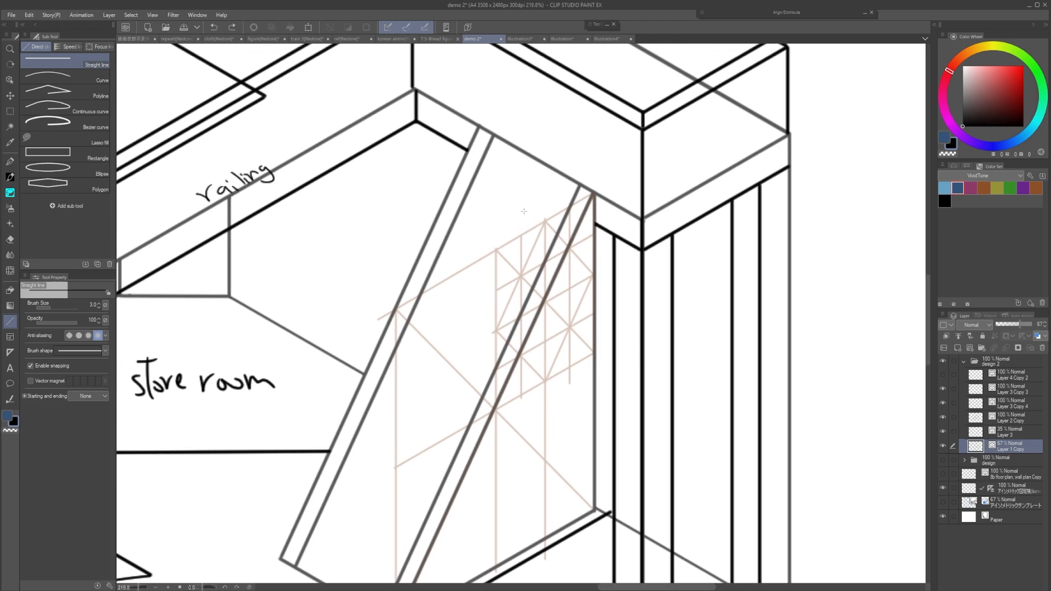
scroll(542, 213, "up", 5)
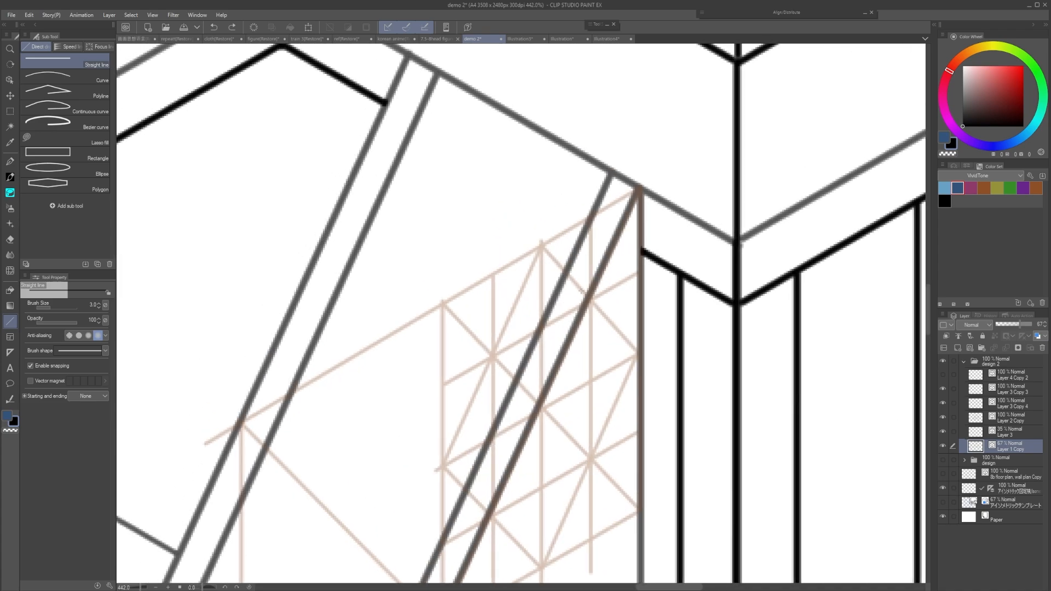
left_click_drag(592, 301, 391, 182)
key("ctrl+z")
left_click_drag(591, 300, 392, 183)
left_click_drag(489, 211, 494, 284)
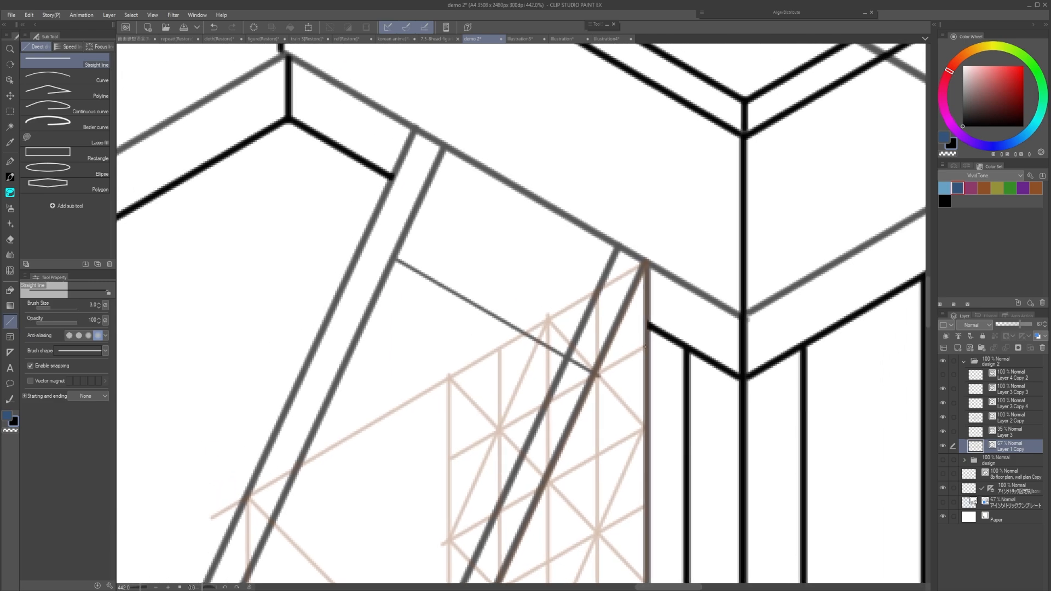
left_click_drag(648, 345, 450, 229)
left_click_drag(458, 242, 474, 264)
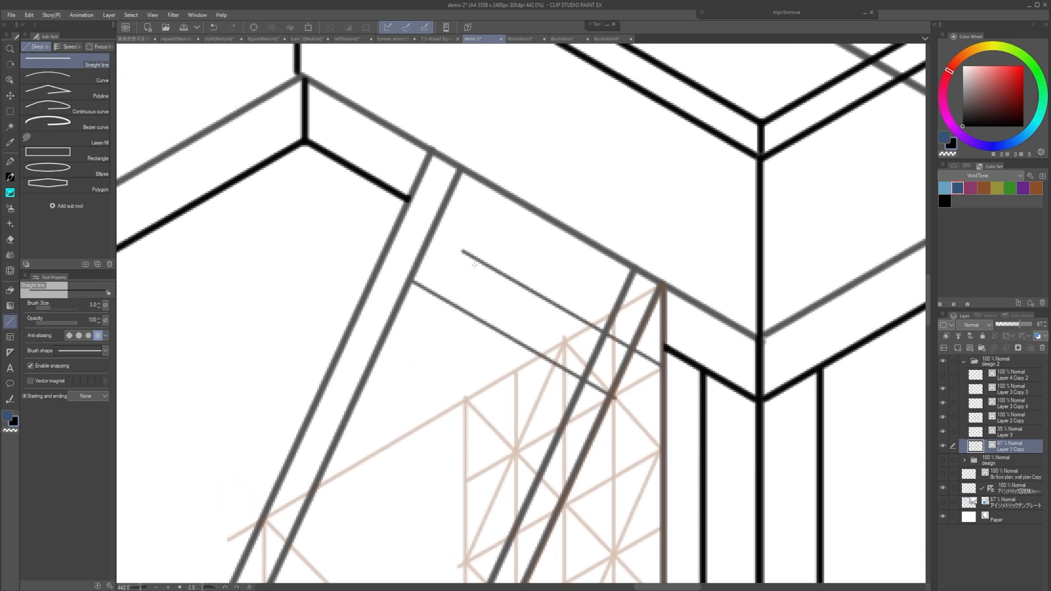
left_click_drag(413, 280, 467, 253)
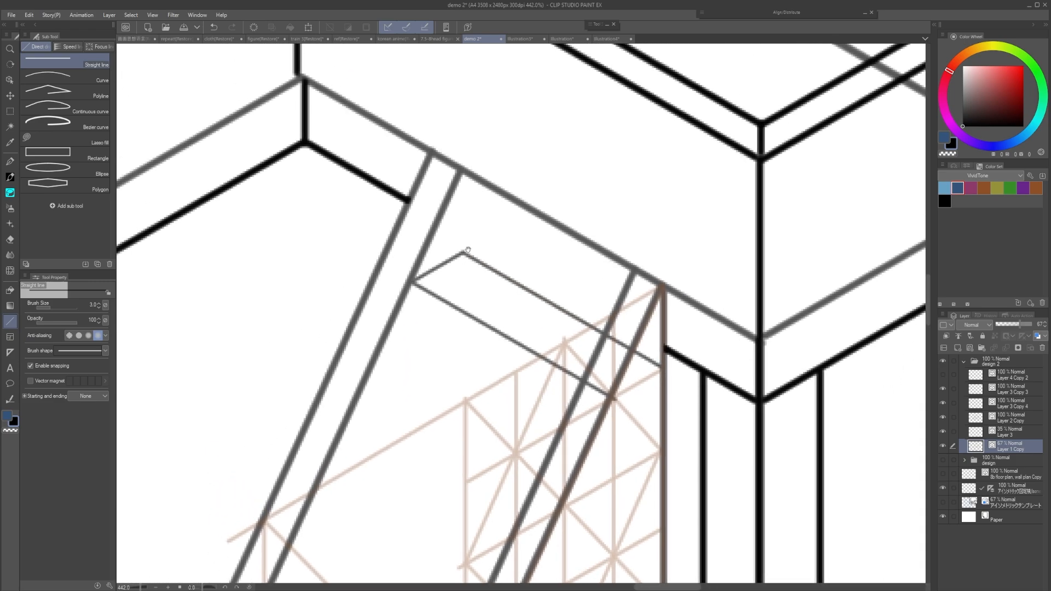
Continue the zigzag of risers and treads down the inner edge of the stairs' far stringer to the lowest step.
left_click(503, 186, "ctrl")
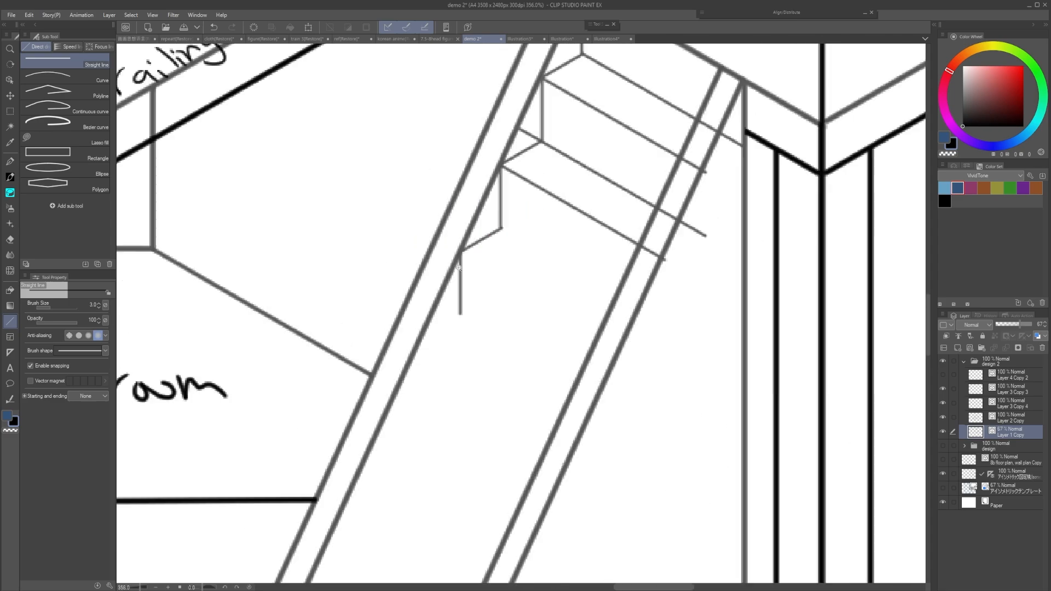
left_click_drag(546, 144, 505, 220)
left_click_drag(520, 153, 472, 259)
left_click(507, 181, "ctrl")
left_click_drag(507, 182, 441, 330)
left_click_drag(441, 330, 488, 243)
left_click_drag(517, 168, 473, 271)
left_click_drag(507, 203, 507, 243)
left_click_drag(541, 170, 498, 255)
left_click_drag(532, 186, 493, 278)
left_click_drag(524, 240, 464, 382)
left_click(498, 271, "ctrl")
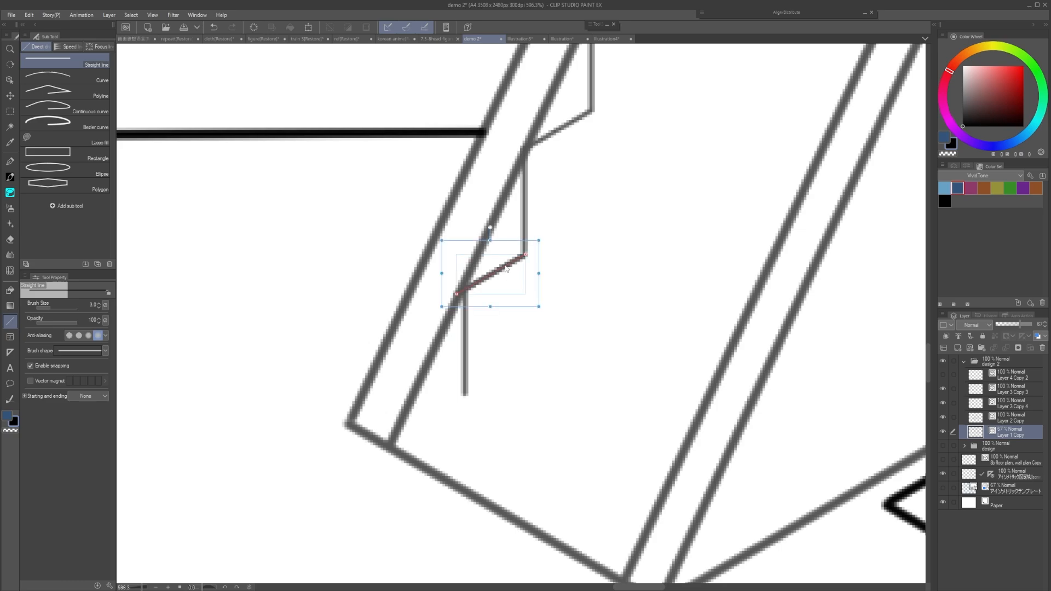
left_click_drag(497, 272, 470, 400)
scroll(454, 405, "up", 3)
left_click(470, 386, "ctrl")
Draw parallel isometric lines across the stairs' width from the corners of the lower risers and treads to the opposite stringer.
scroll(471, 401, "down", 11)
left_click_drag(551, 288, 486, 366)
scroll(486, 366, "up", 1)
key("ctrl+z")
left_click_drag(380, 465, 473, 517)
scroll(413, 460, "up", 3)
key("ctrl+z")
left_click_drag(346, 432, 464, 500)
left_click_drag(346, 362, 490, 445)
mouse_move(383, 344)
left_mouse_down()
mouse_move(374, 359)
mouse_move(495, 428)
left_mouse_up()
left_click_drag(376, 289, 521, 371)
left_click_drag(417, 267, 538, 335)
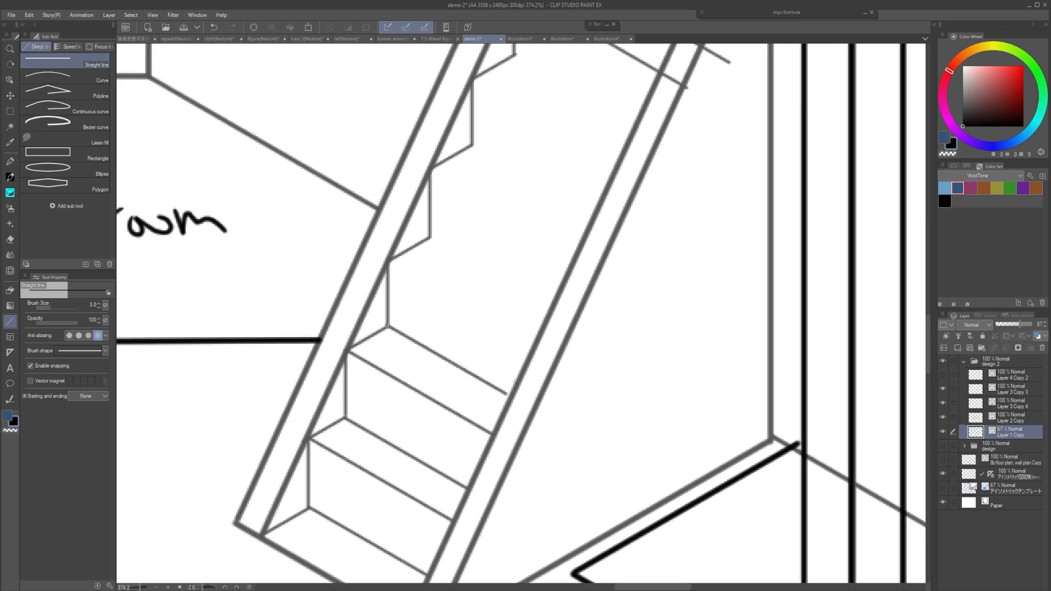
Extend the remaining upper riser and tread corners across the stairs' width to complete the flight.
left_click_drag(548, 219, 466, 356)
left_click_drag(350, 375, 472, 443)
left_click_drag(338, 304, 463, 371)
left_click(577, 324, "ctrl")
mouse_move(534, 346)
left_mouse_down()
mouse_move(509, 333)
mouse_move(584, 350)
left_mouse_up()
scroll(577, 324, "down", 8)
scroll(528, 307, "up", 1)
key("ctrl+z")
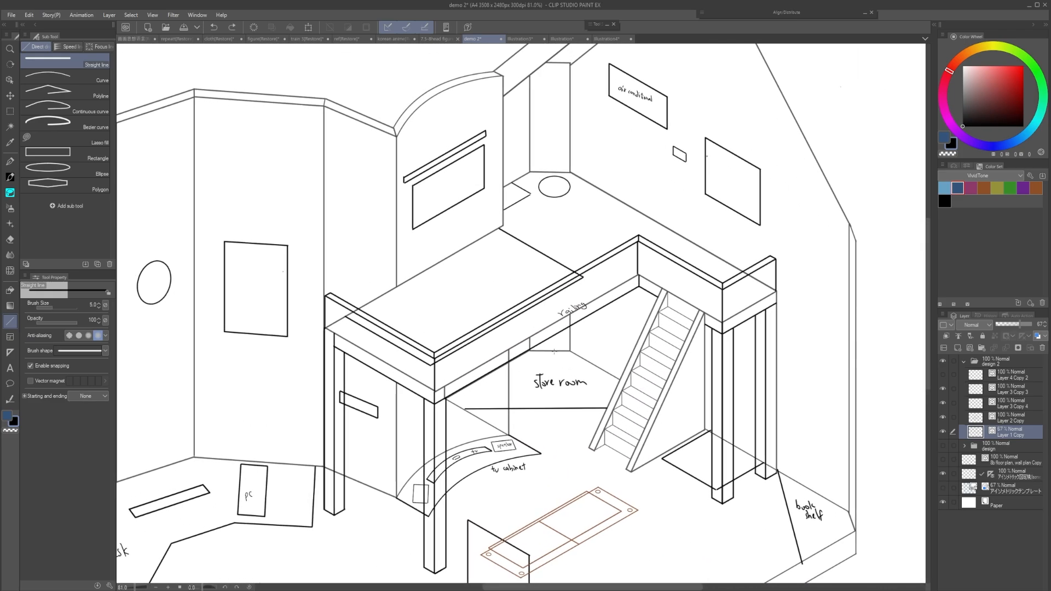
Draw vertical end posts with short isometric top edges on the loft railing at both sides of the stairs on Layer 2 Copy.
left_click(1008, 418)
scroll(711, 267, "up", 7)
left_click_drag(504, 359, 504, 227)
key("[")
scroll(527, 363, "up", 1)
mouse_move(525, 375)
left_mouse_down()
mouse_move(535, 262)
mouse_move(526, 215)
left_mouse_up()
scroll(449, 427, "down", 2)
mouse_move(500, 199)
left_mouse_down()
mouse_move(526, 184)
mouse_move(498, 376)
mouse_move(491, 230)
left_mouse_up()
scroll(540, 389, "up", 3)
scroll(517, 241, "up", 3)
left_click_drag(465, 304, 512, 274)
scroll(521, 333, "down", 2)
Erase the railing lines between the two end posts to open a passage to the stairs.
key("e")
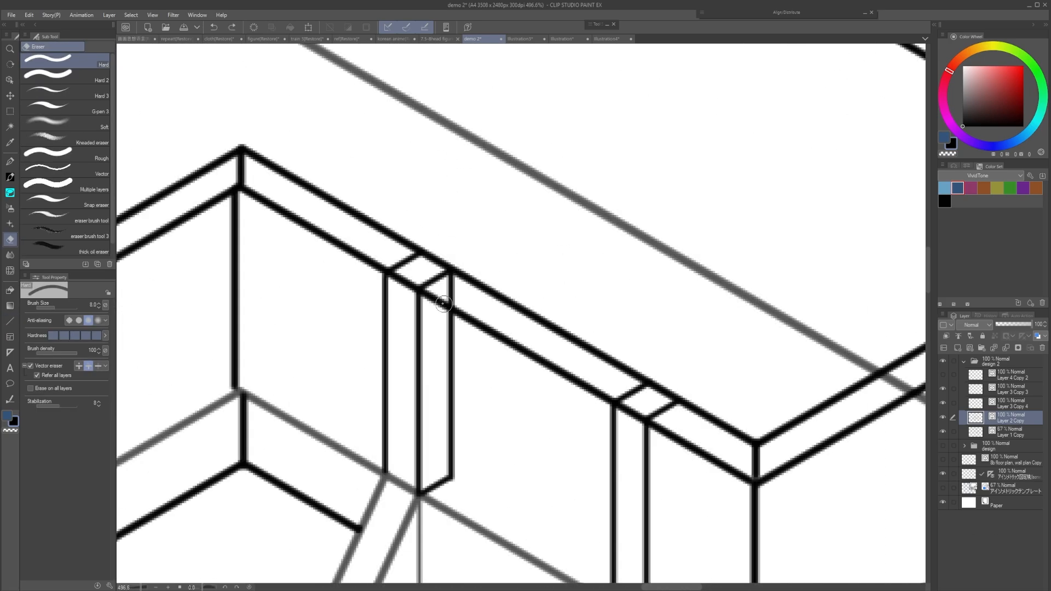
left_click_drag(553, 321, 531, 359)
key("ctrl+z")
key("u")
scroll(525, 339, "down", 9)
scroll(345, 482, "up", 5)
scroll(526, 307, "up", 1)
Give the loft bed thickness with short vertical corner edges and parallel isometric lines along its sides.
mouse_move(364, 436)
left_mouse_down()
mouse_move(364, 383)
mouse_move(772, 146)
left_mouse_up()
scroll(438, 202, "down", 5)
scroll(428, 205, "up", 5)
scroll(503, 316, "down", 2)
left_click_drag(688, 247, 688, 199)
scroll(517, 375, "down", 8)
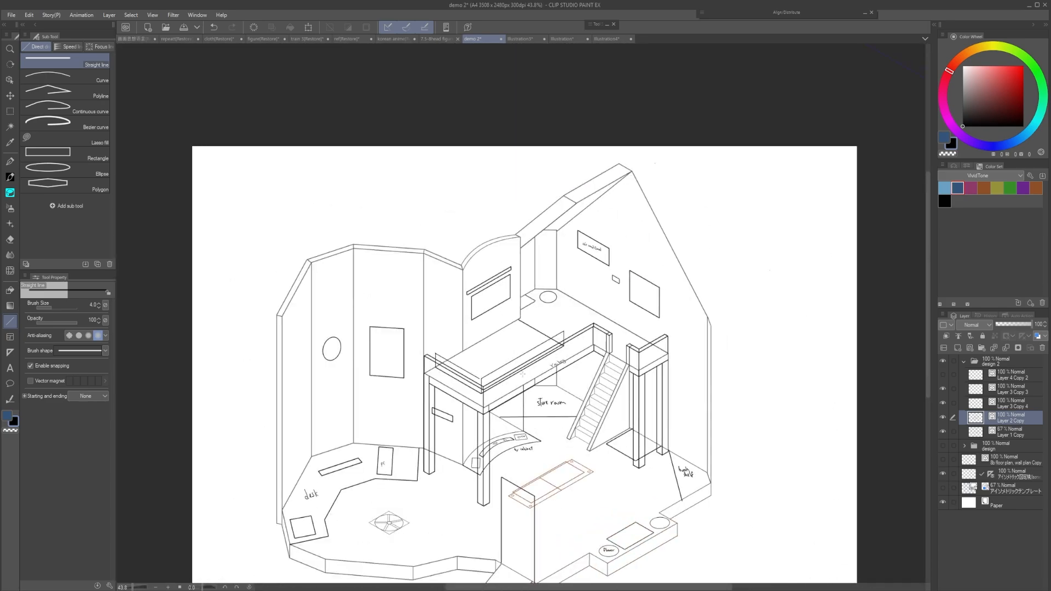
scroll(467, 364, "up", 9)
left_click_drag(383, 377, 383, 322)
left_click_drag(382, 321, 550, 418)
scroll(307, 399, "down", 4)
scroll(393, 339, "up", 6)
left_click_drag(285, 380, 674, 197)
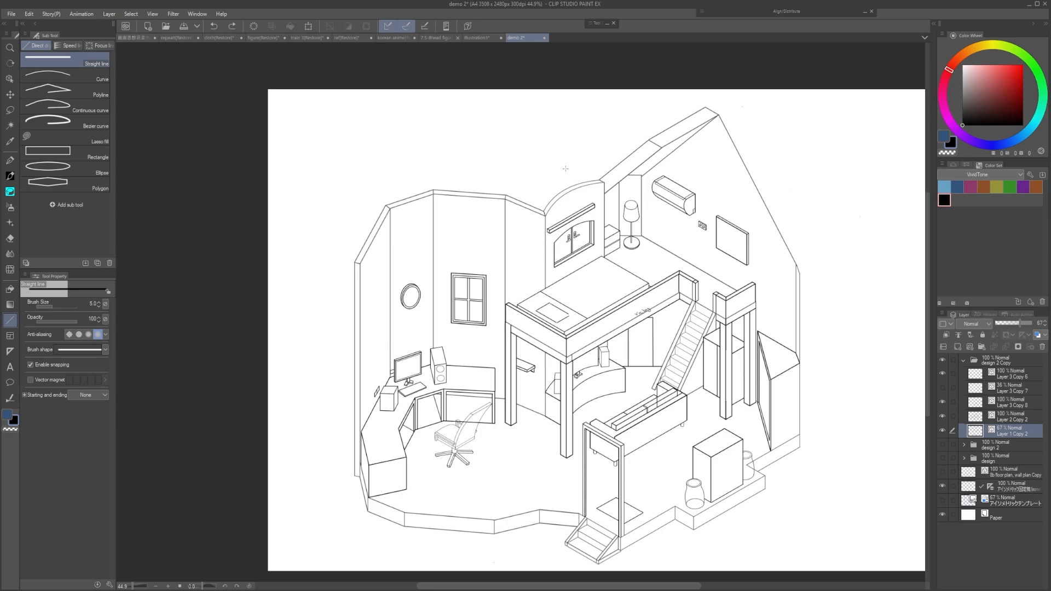
scroll(548, 276, "up", 3)
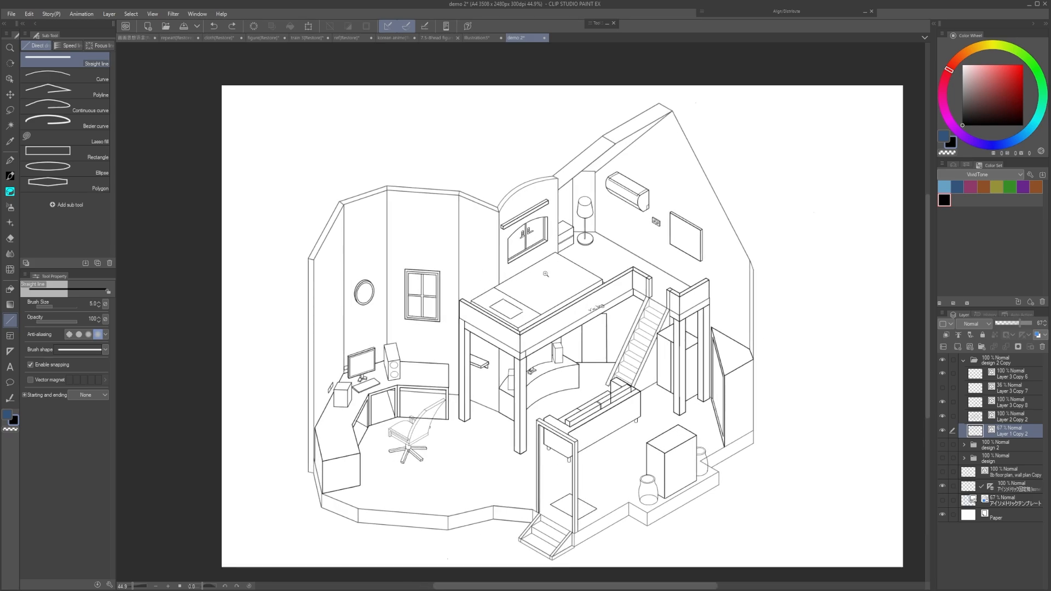
scroll(556, 279, "up", 3)
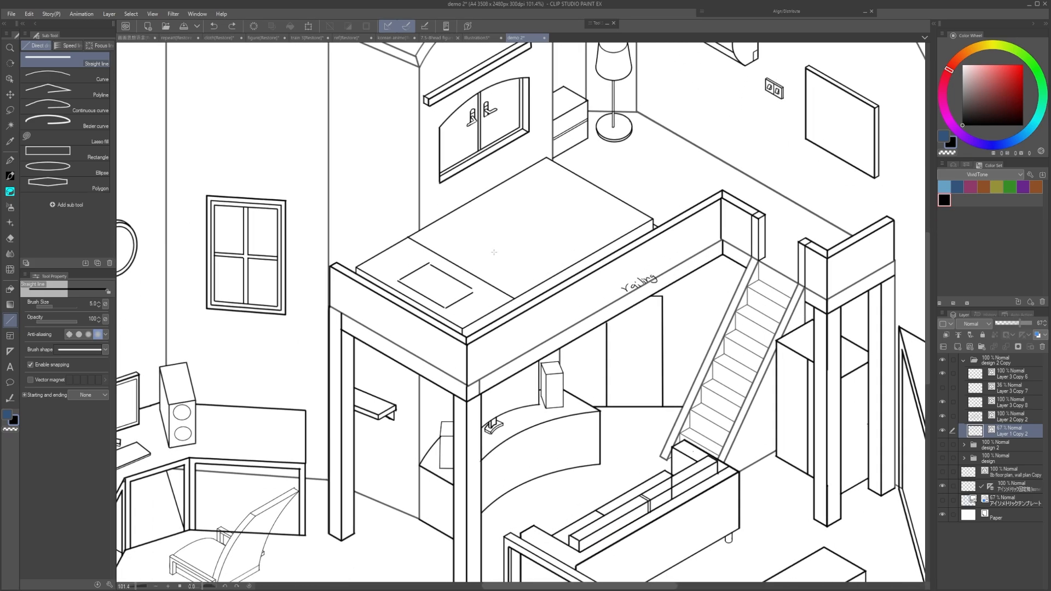
mouse_move(629, 449)
left_mouse_down()
mouse_move(605, 411)
mouse_move(611, 435)
left_mouse_up()
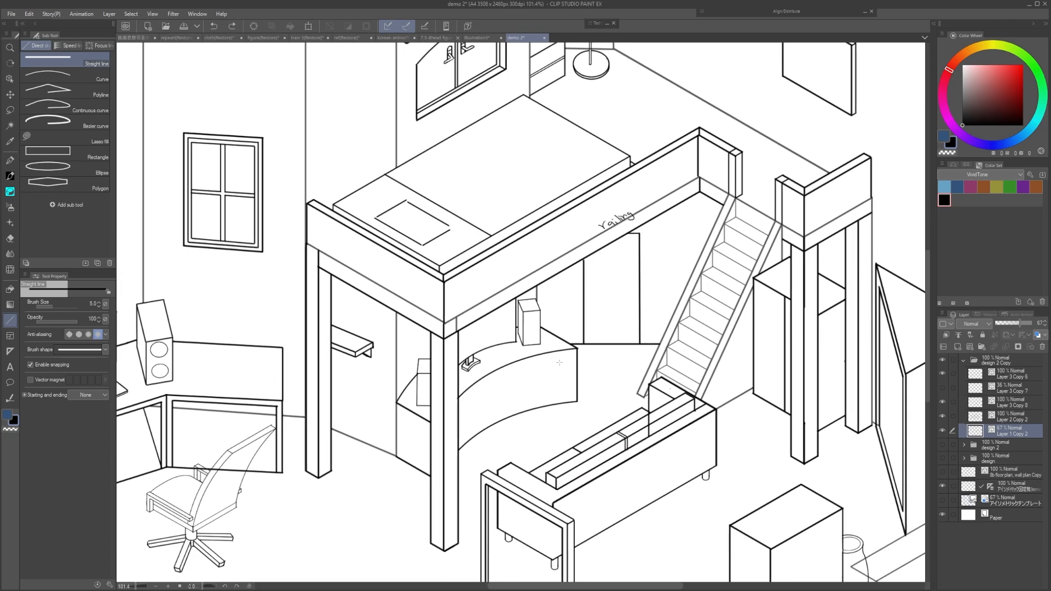
mouse_move(540, 278)
left_mouse_down()
mouse_move(557, 332)
mouse_move(501, 254)
left_mouse_up()
Turn off snapping to rulers, special rulers and grid for freehand drawing.
key("p")
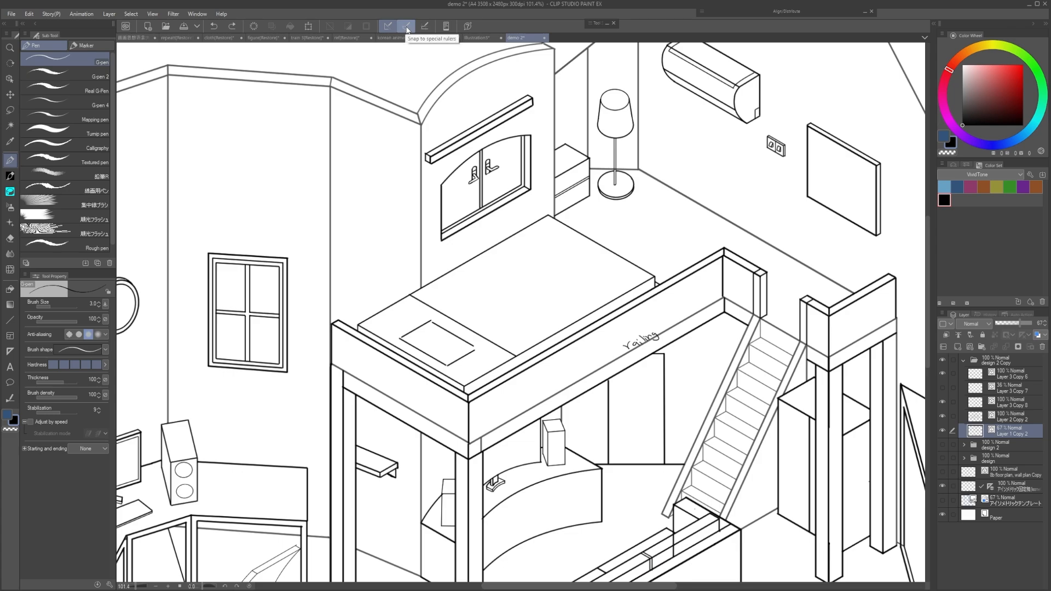
mouse_move(421, 118)
left_mouse_down()
mouse_move(424, 130)
mouse_move(398, 121)
mouse_move(410, 131)
left_mouse_up()
left_click(387, 26)
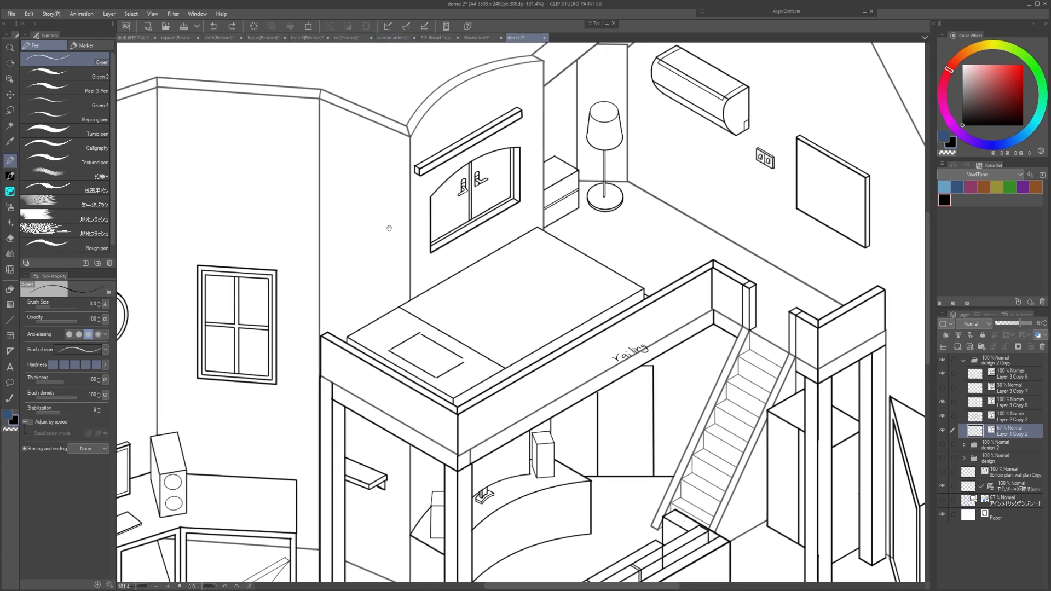
left_click_drag(389, 227, 401, 238)
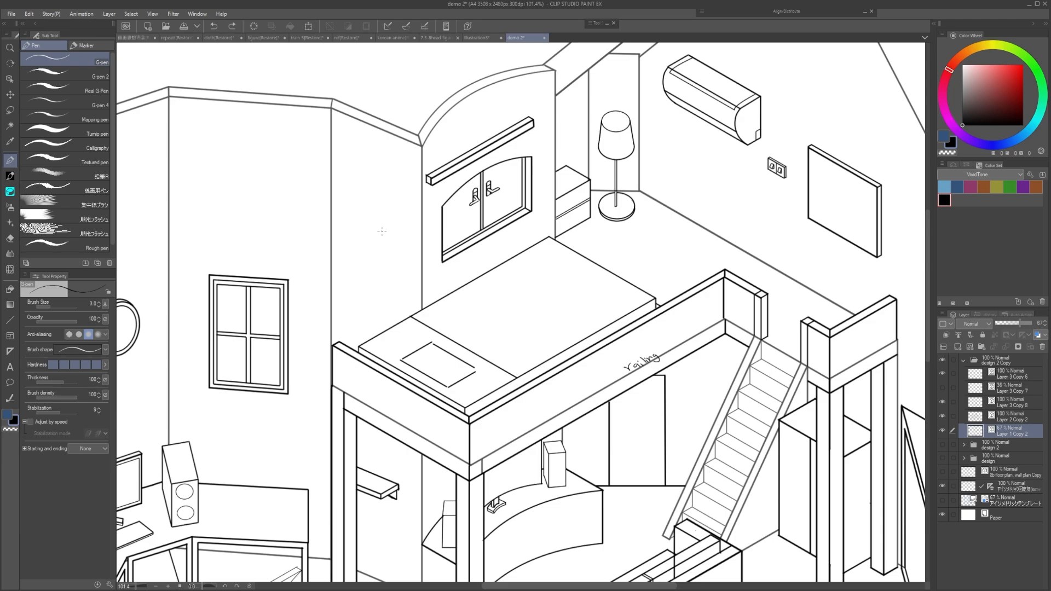
key("e")
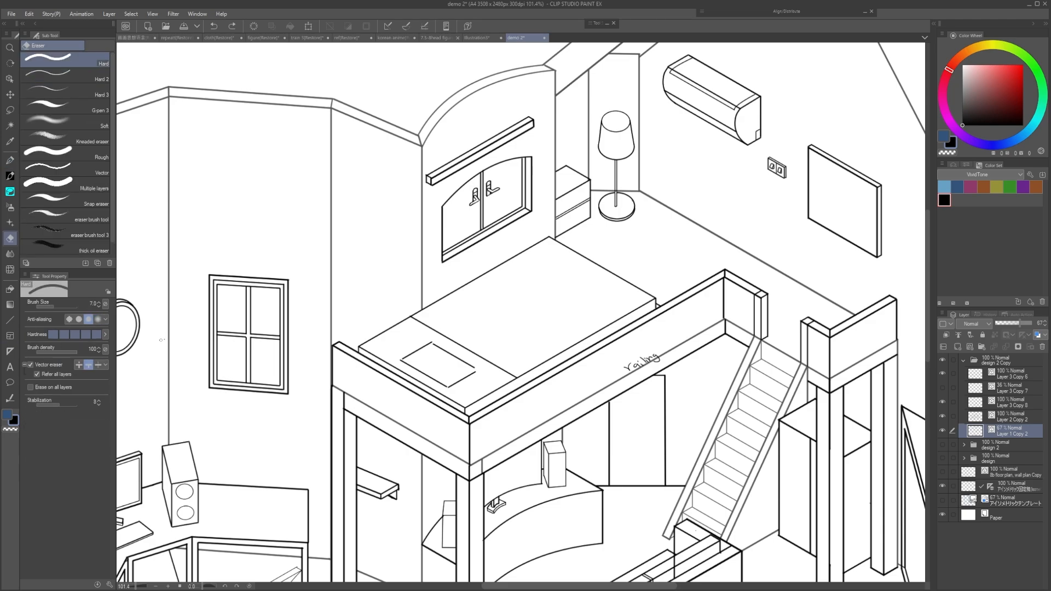
left_click_drag(416, 262, 393, 267)
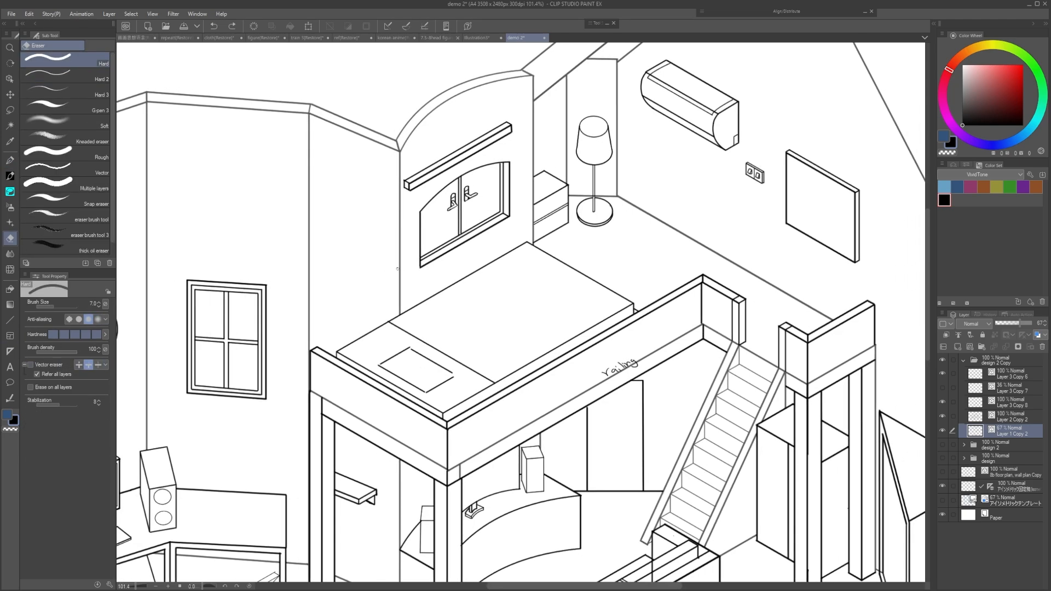
Enlarge the G-pen's brush size to 6 and try a freehand stroke on the bed.
key("p")
key("bracketright")
key("bracketright")
key("bracketright")
mouse_move(473, 270)
left_mouse_down()
mouse_move(462, 305)
mouse_move(475, 287)
mouse_move(459, 288)
mouse_move(480, 362)
left_mouse_up()
key("ctrl+z")
Set Layer 1 Copy 2's opacity to 100% and make Layer 2 Copy 2, which holds the bed, the active layer.
scroll(500, 310, "down", 5)
scroll(487, 314, "up", 6)
left_click(483, 315, "ctrl")
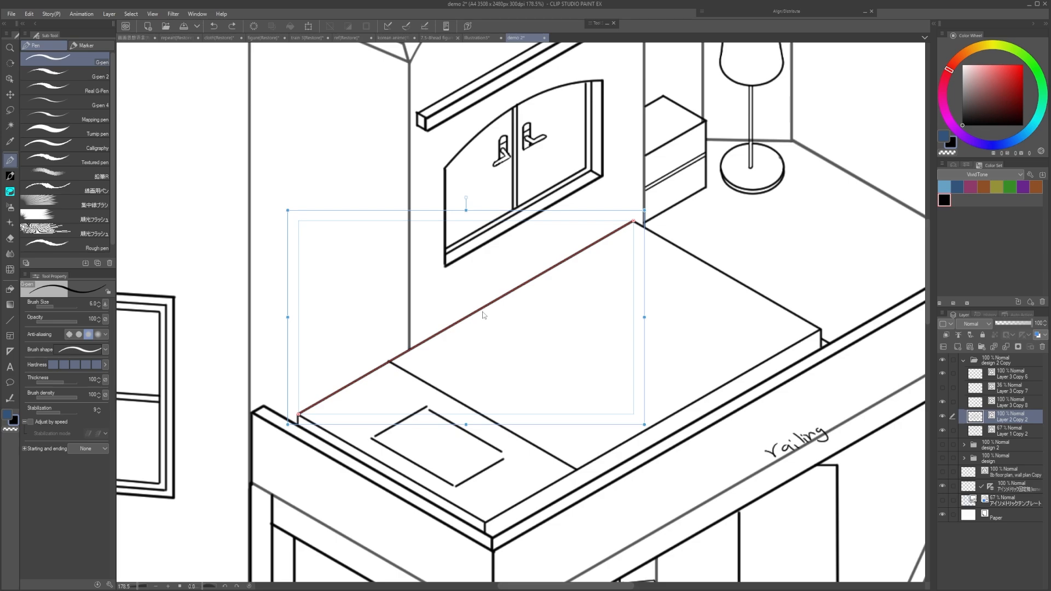
left_click(1008, 431)
left_click(1008, 418)
left_click_drag(461, 337, 484, 343)
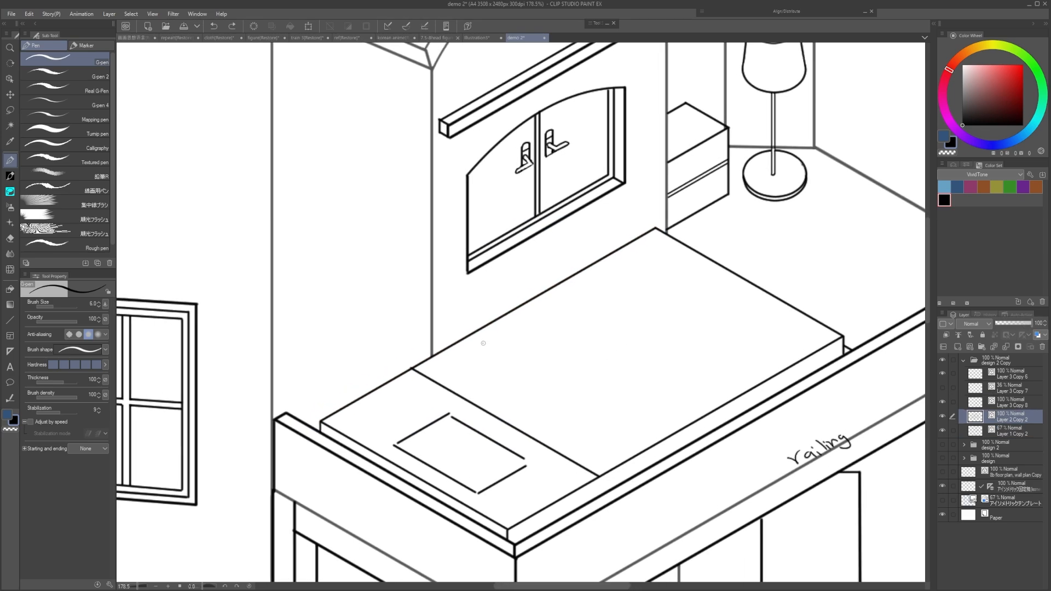
left_click(1009, 431)
left_click_drag(1019, 324, 1032, 324)
left_click(1010, 374)
left_click(1011, 417)
Replace the bed's straight blanket fold with a freehand wavy line and redraw the wall-side edge as a gentle curve.
scroll(465, 372, "up", 2)
left_click(479, 402)
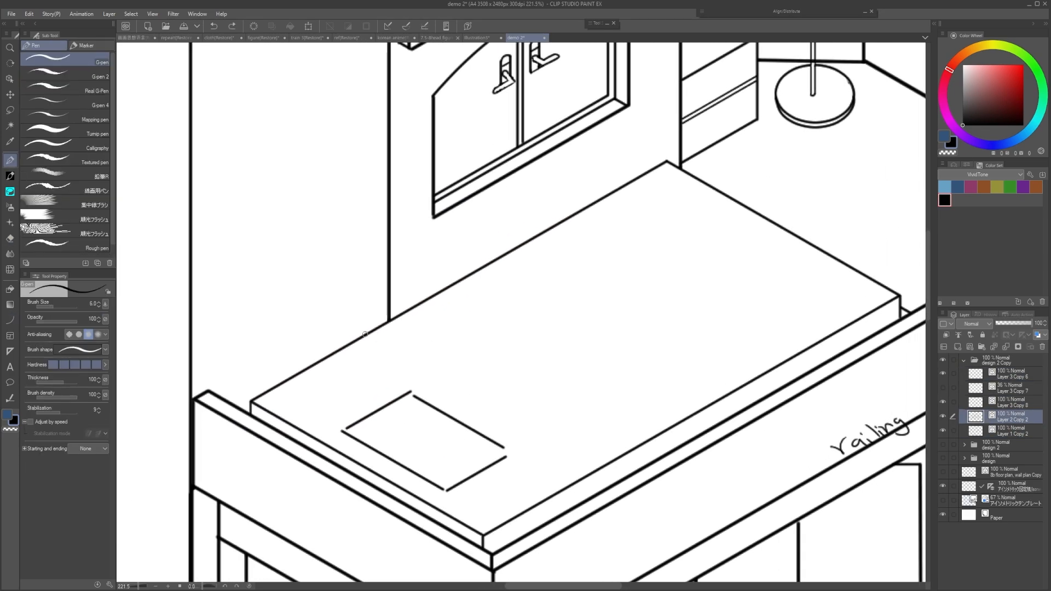
left_click_drag(431, 405, 633, 529)
scroll(454, 402, "down", 2)
scroll(454, 402, "up", 3)
key("u")
left_click_drag(375, 428, 720, 226)
left_click_drag(395, 427, 476, 424)
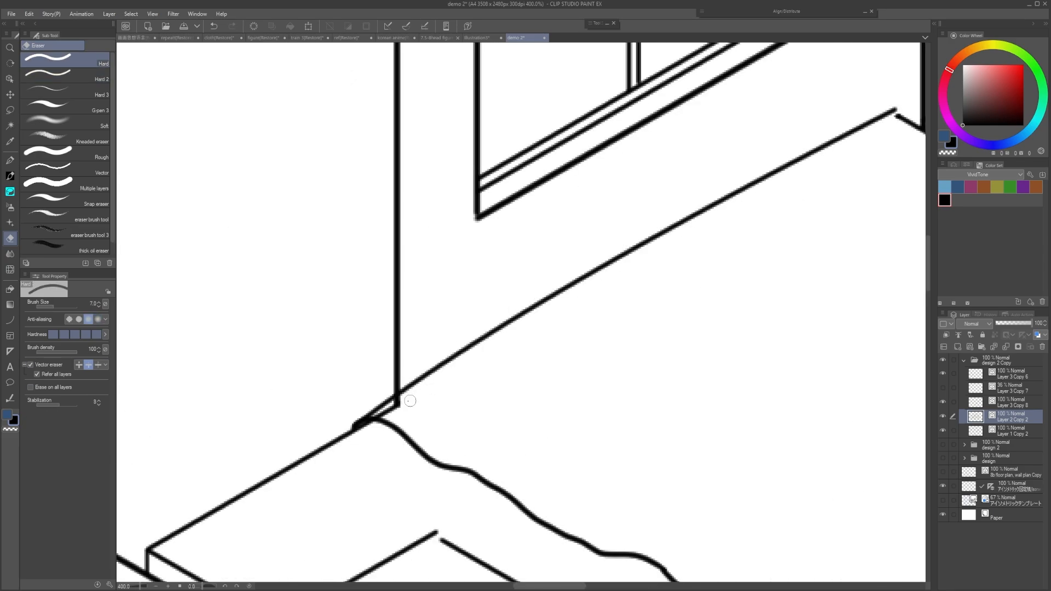
Redraw the blanket fold as a smooth arc, round off the blanket's foot end, and erase the leftover straight edges.
left_click(254, 394, "ctrl")
key("u")
mouse_move(488, 274)
left_mouse_down()
mouse_move(801, 462)
mouse_move(520, 278)
mouse_move(413, 371)
mouse_move(385, 366)
left_mouse_up()
left_click(683, 331)
key("p")
key("e")
left_click_drag(602, 373, 495, 385)
mouse_move(626, 332)
left_mouse_down()
mouse_move(623, 322)
mouse_move(625, 335)
left_mouse_up()
key("p")
mouse_move(540, 361)
left_mouse_down()
mouse_move(467, 384)
mouse_move(493, 383)
left_mouse_up()
key("e")
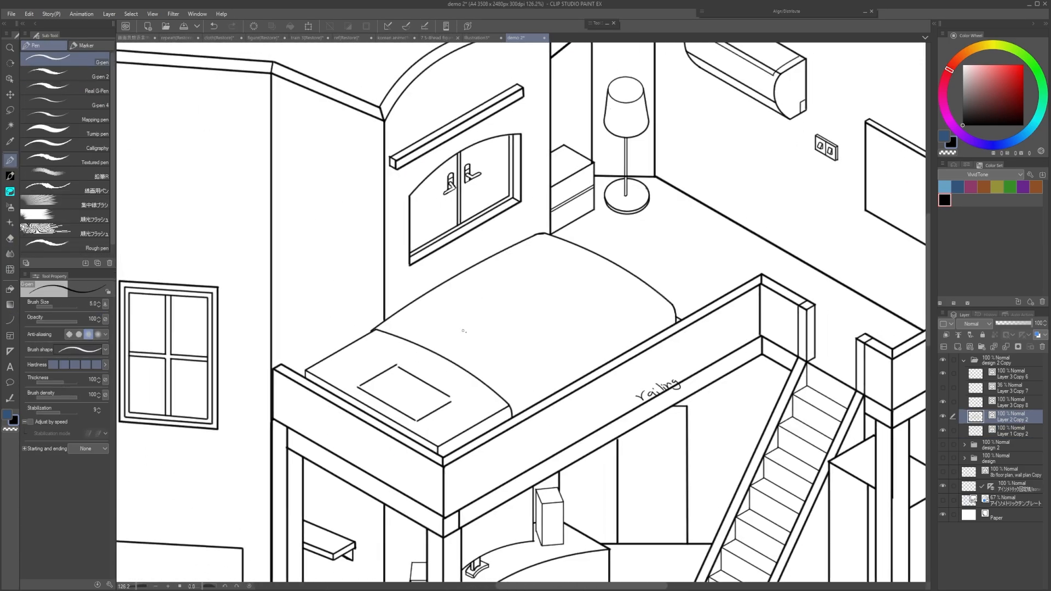
Redraw the pillow with soft curved sides and rounded corners around its rectangle, and erase the straight guide lines.
key("u")
left_click_drag(493, 347, 769, 569)
key("p")
mouse_move(330, 366)
left_mouse_down()
mouse_move(418, 317)
mouse_move(528, 378)
left_mouse_up()
mouse_move(521, 378)
left_mouse_down()
mouse_move(554, 400)
mouse_move(541, 419)
left_mouse_up()
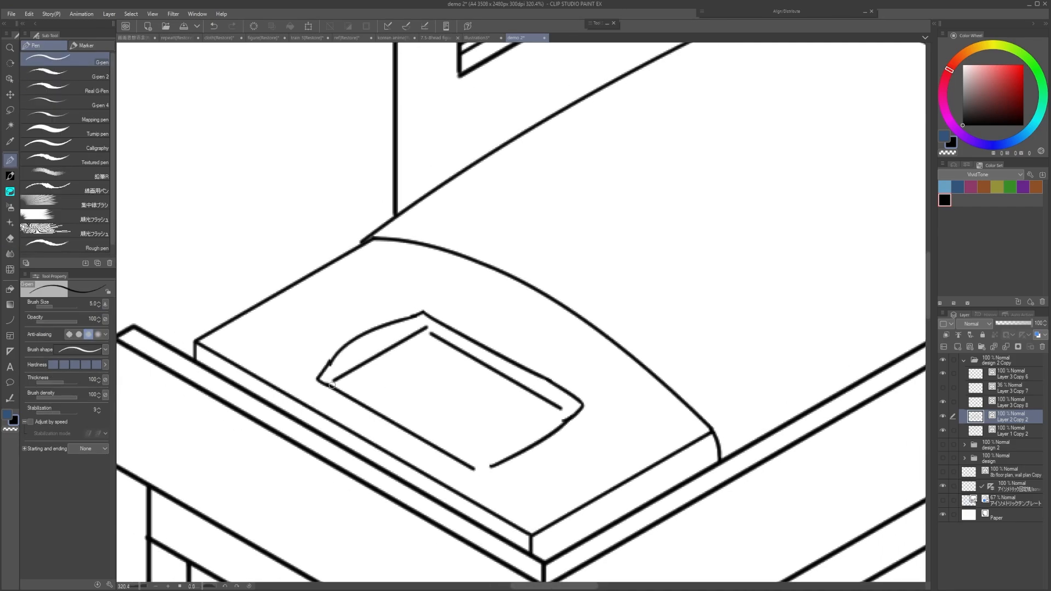
left_click_drag(319, 378, 338, 399)
key("e")
left_click(267, 320)
left_click(436, 455)
key("p")
left_click_drag(368, 486, 389, 494)
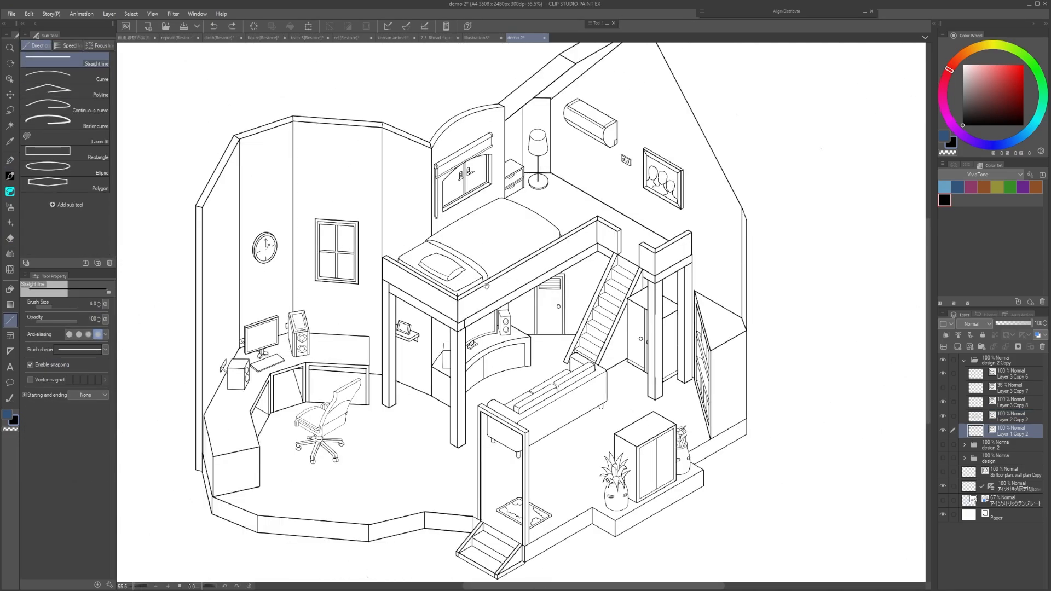
scroll(492, 280, "down", 3)
scroll(487, 274, "up", 3)
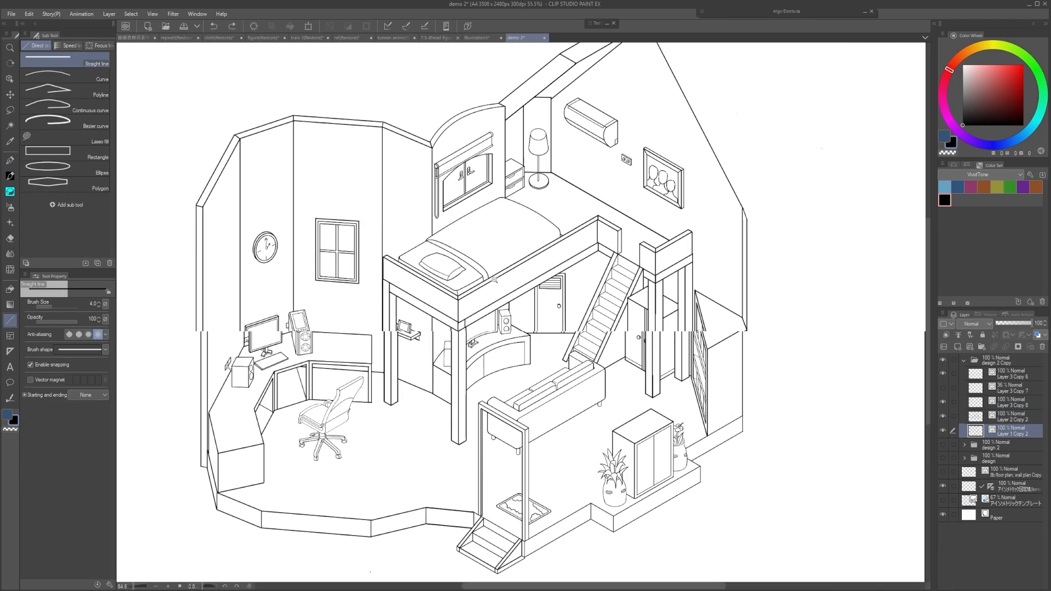
left_click_drag(486, 269, 477, 275)
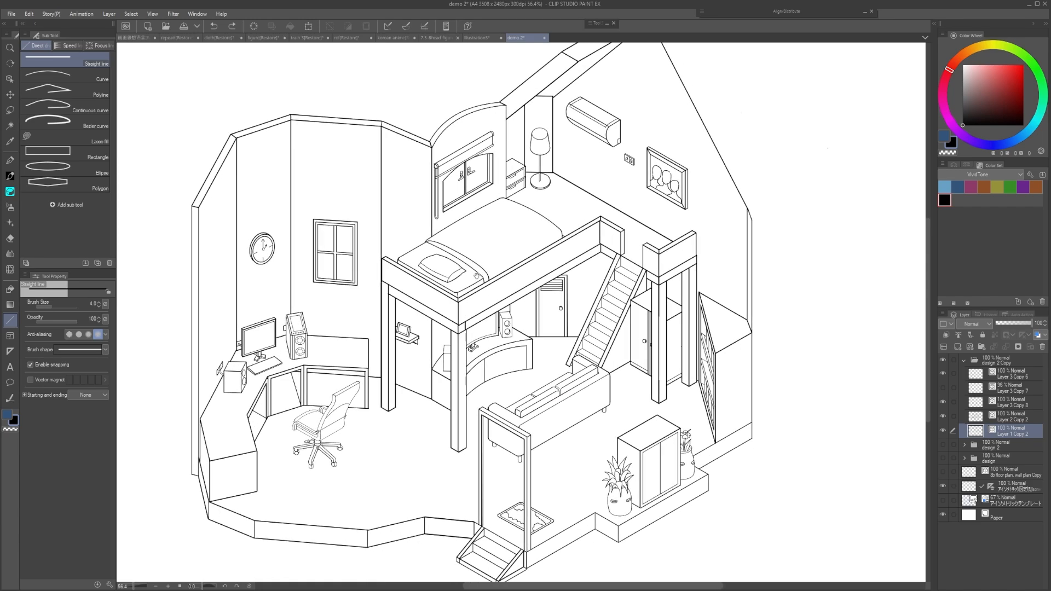
left_click_drag(427, 246, 435, 247)
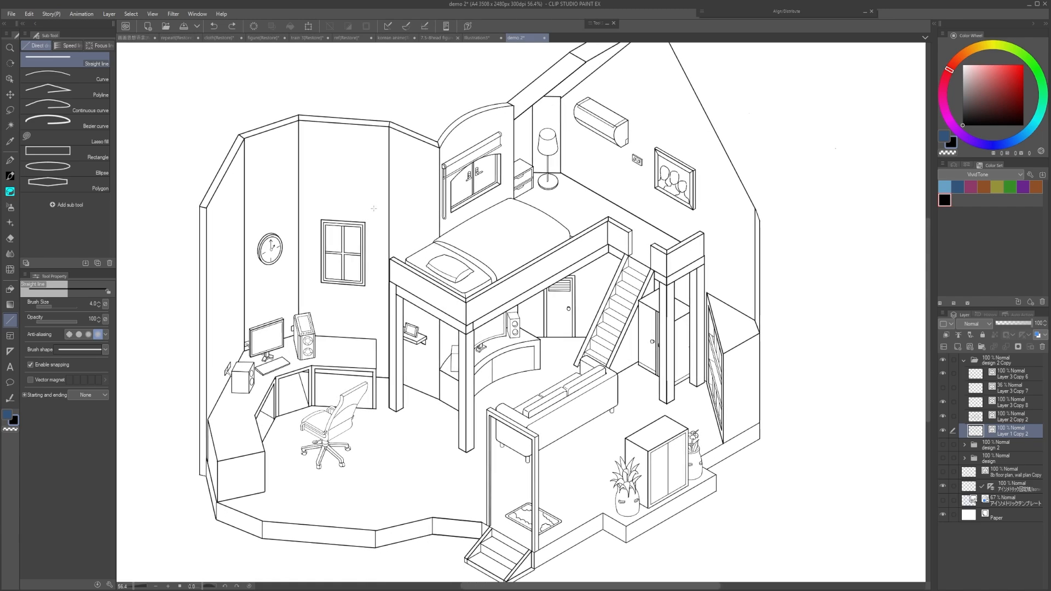
left_click_drag(397, 315, 425, 331)
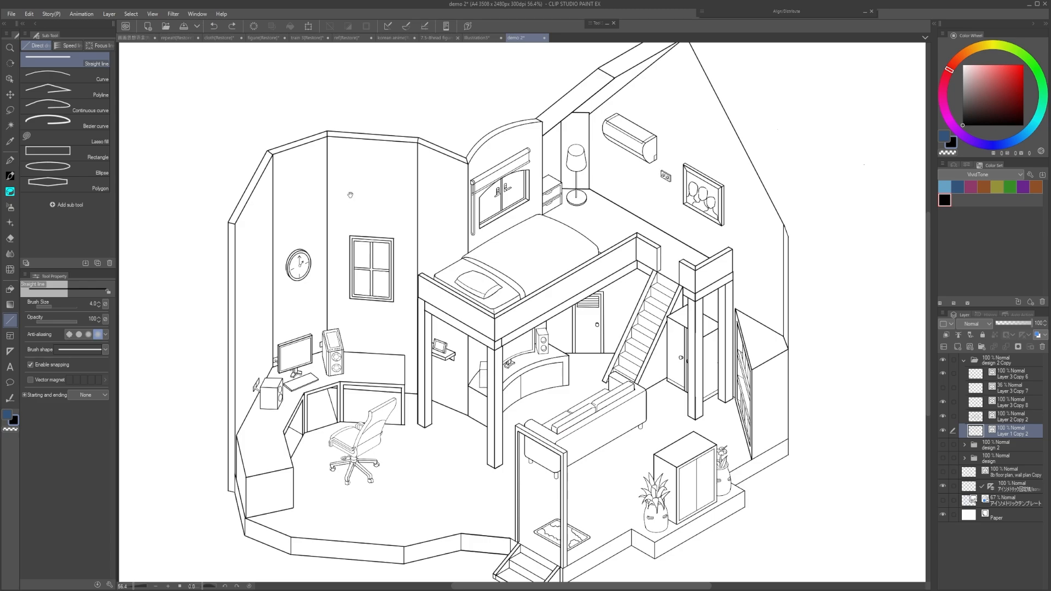
Draw straight vertical lines beside the wall corners of the round room to form narrow pillars from the wall top downwards.
left_click_drag(350, 195, 362, 195)
left_click_drag(346, 137, 345, 313)
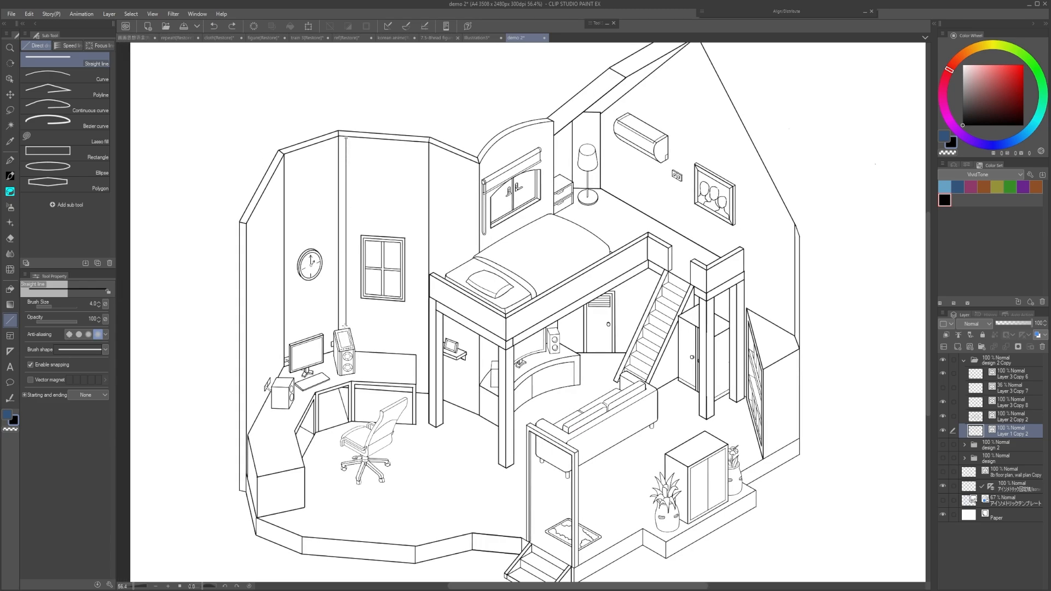
scroll(346, 305, "up", 4)
scroll(352, 284, "down", 4)
left_click_drag(354, 236, 354, 261)
key("ctrl+z")
scroll(354, 249, "up", 2)
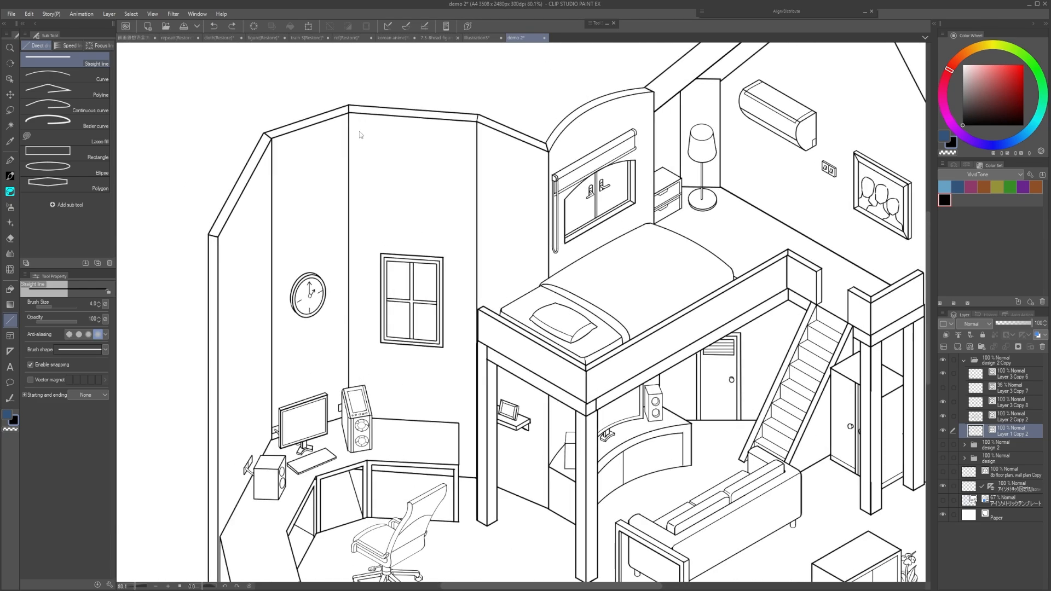
left_click_drag(358, 113, 359, 384)
scroll(358, 113, "up", 5)
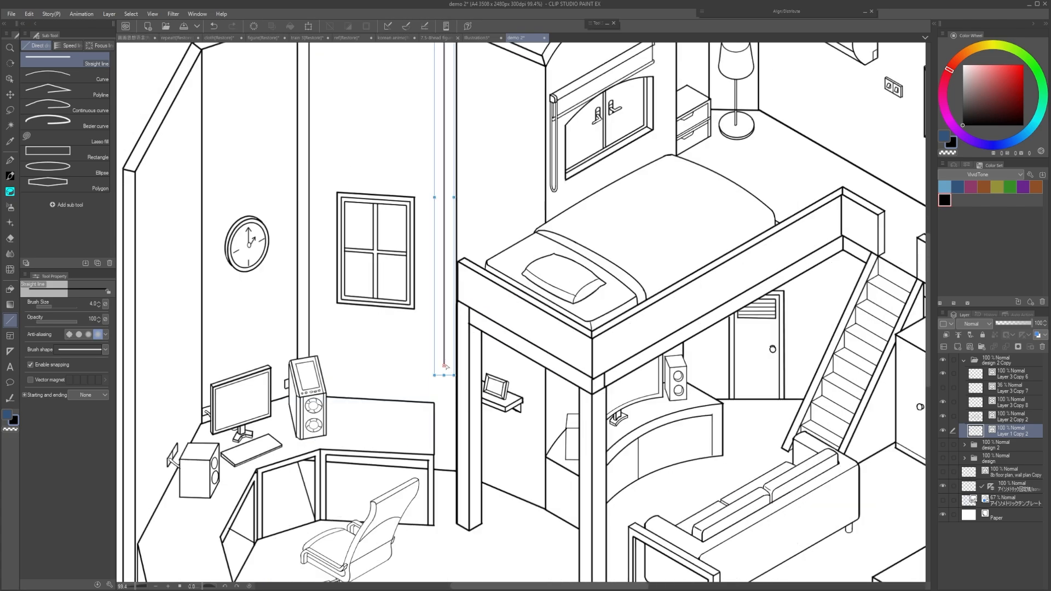
scroll(458, 188, "down", 4)
left_click_drag(378, 352, 382, 268)
scroll(383, 268, "up", 1)
left_click_drag(368, 165, 369, 540)
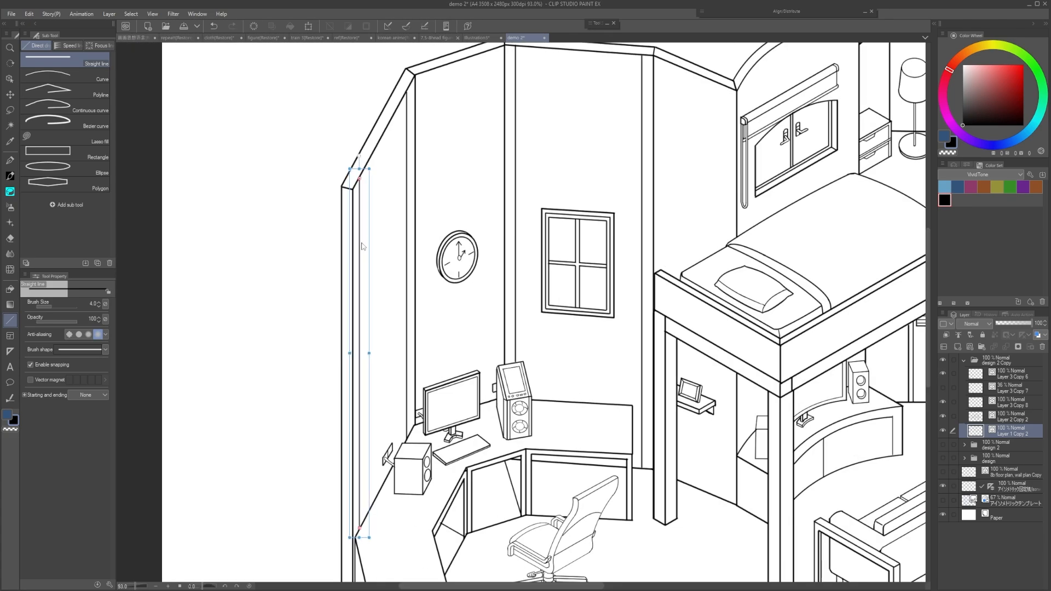
Draw curved arches spanning the wall panels between the pillars of the round room.
scroll(338, 316, "down", 5)
scroll(338, 316, "up", 5)
left_click(66, 76)
mouse_move(383, 225)
left_mouse_down()
mouse_move(508, 236)
mouse_move(596, 296)
left_mouse_up()
left_click(450, 206)
scroll(575, 224, "up", 2)
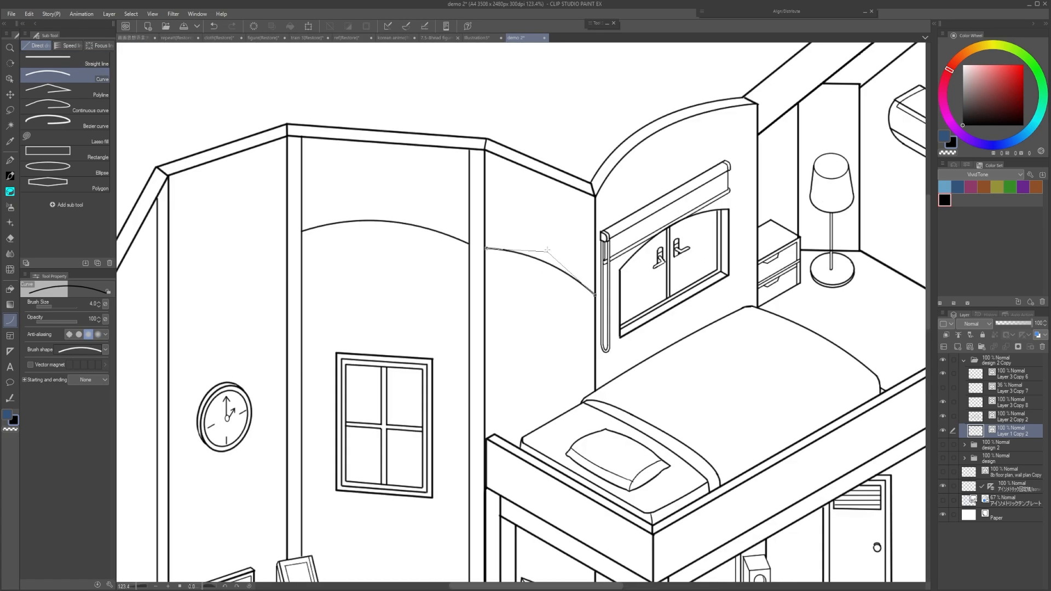
left_click(543, 248)
scroll(556, 263, "up", 1)
scroll(557, 263, "down", 6)
Thicken the outer outline of the round room, arched wall and roof top on Layer 1 Copy 2 with Adjust line width, Thicken 1.0.
key("y")
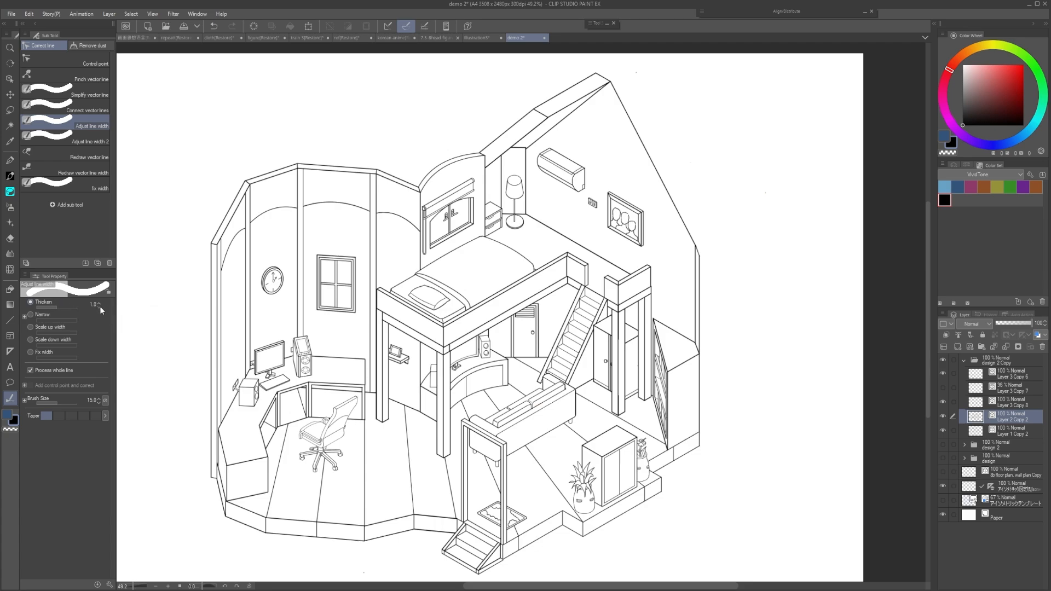
scroll(207, 301, "up", 1)
left_click(231, 321, "ctrl+shift")
left_click(230, 321)
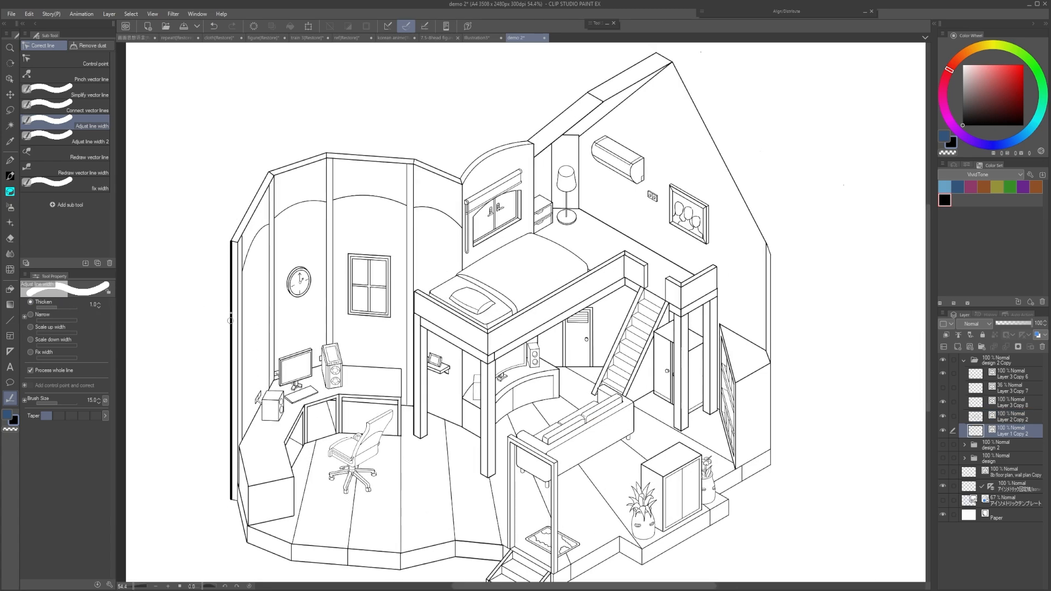
scroll(230, 273, "up", 5)
left_click_drag(222, 322, 384, 196)
left_click_drag(438, 219, 386, 219)
mouse_move(331, 195)
left_mouse_down()
mouse_move(559, 239)
mouse_move(280, 337)
left_mouse_up()
left_click_drag(286, 337, 626, 148)
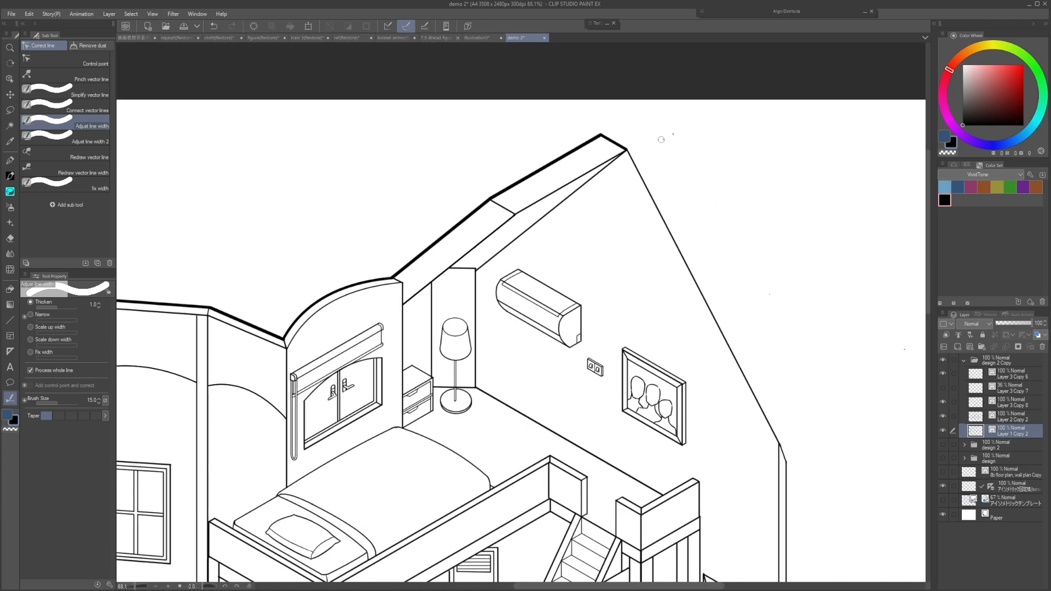
Thicken the outer lines of the gable slope, the tall side wall and its base edge.
left_click_drag(668, 208, 783, 433)
mouse_move(787, 439)
left_mouse_down()
mouse_move(598, 218)
mouse_move(595, 273)
left_mouse_up()
scroll(593, 274, "down", 3)
left_click_drag(580, 421, 539, 457)
Try to thicken the platform edge beside the flower pot, and undo the strokes.
scroll(535, 476, "up", 15)
left_click_drag(444, 372, 488, 408)
mouse_move(460, 394)
left_mouse_down()
mouse_move(485, 397)
mouse_move(475, 394)
left_mouse_up()
key("ctrl+z")
key("ctrl+z")
mouse_move(475, 393)
left_mouse_down()
mouse_move(476, 404)
mouse_move(478, 391)
left_mouse_up()
key("ctrl+z")
key("ctrl+z")
key("ctrl+z")
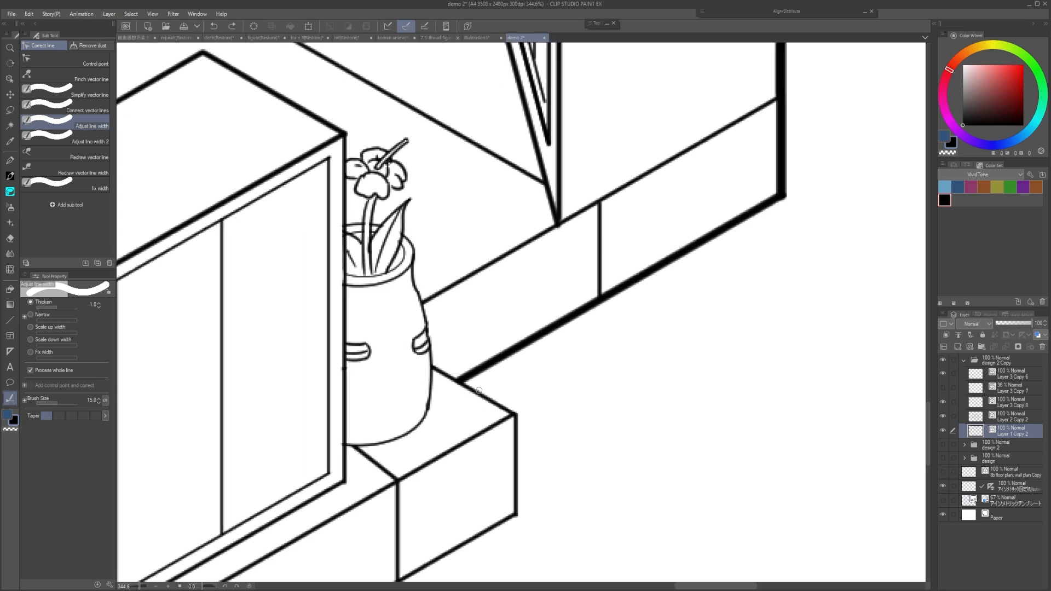
key("p")
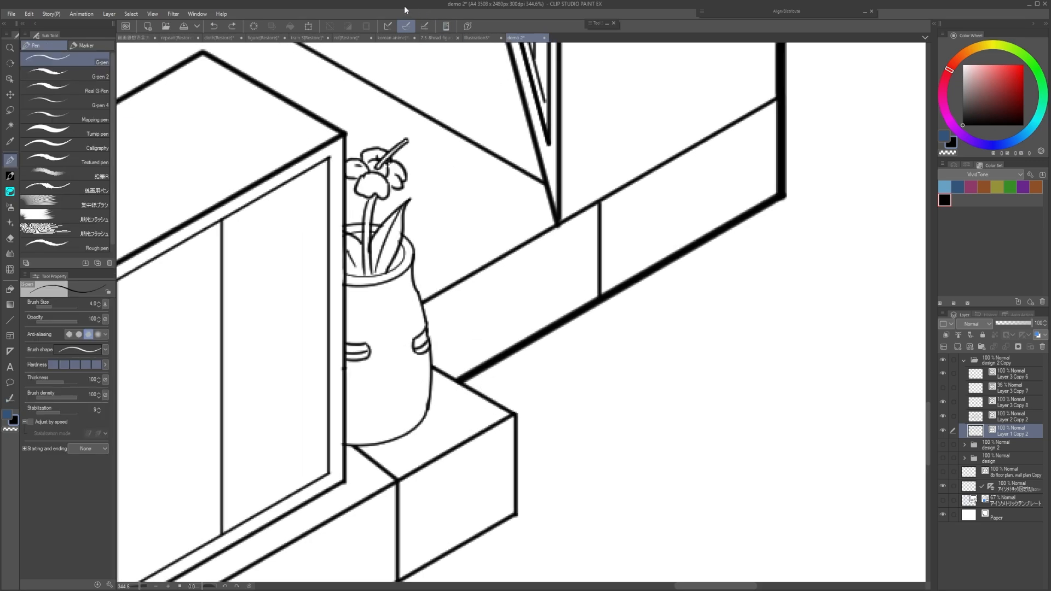
mouse_move(463, 384)
left_mouse_down()
mouse_move(493, 433)
mouse_move(540, 429)
mouse_move(472, 384)
mouse_move(509, 385)
mouse_move(476, 391)
mouse_move(491, 447)
mouse_move(476, 383)
left_mouse_up()
key("ctrl+z")
key("ctrl+z")
key("x")
key("ctrl+z")
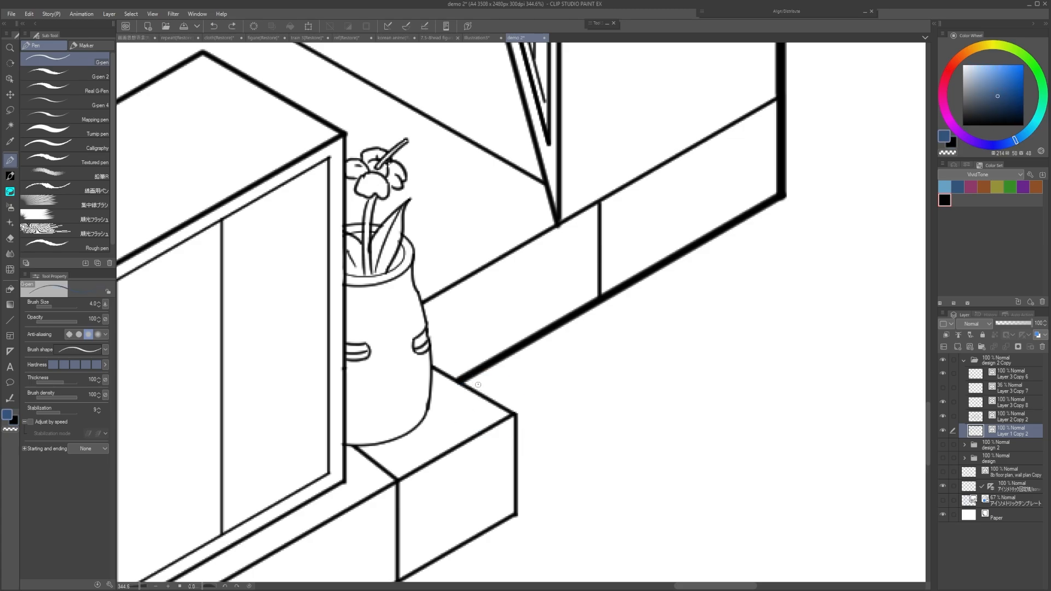
Split the platform's edge line beside the flower pot where the wall base outline meets it, and return to Adjust line width.
key("u")
key("y")
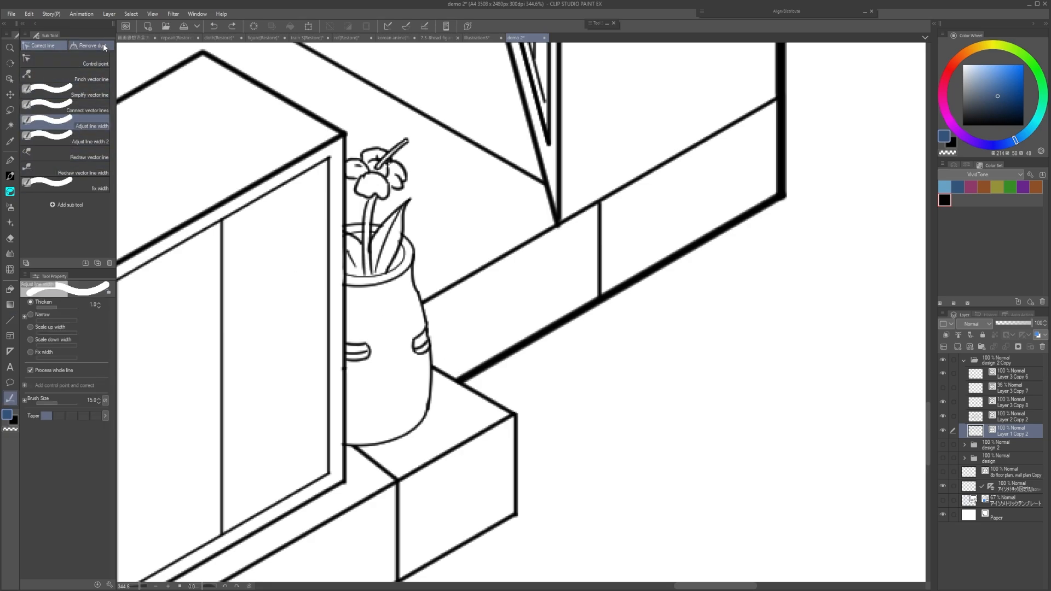
left_click(98, 64)
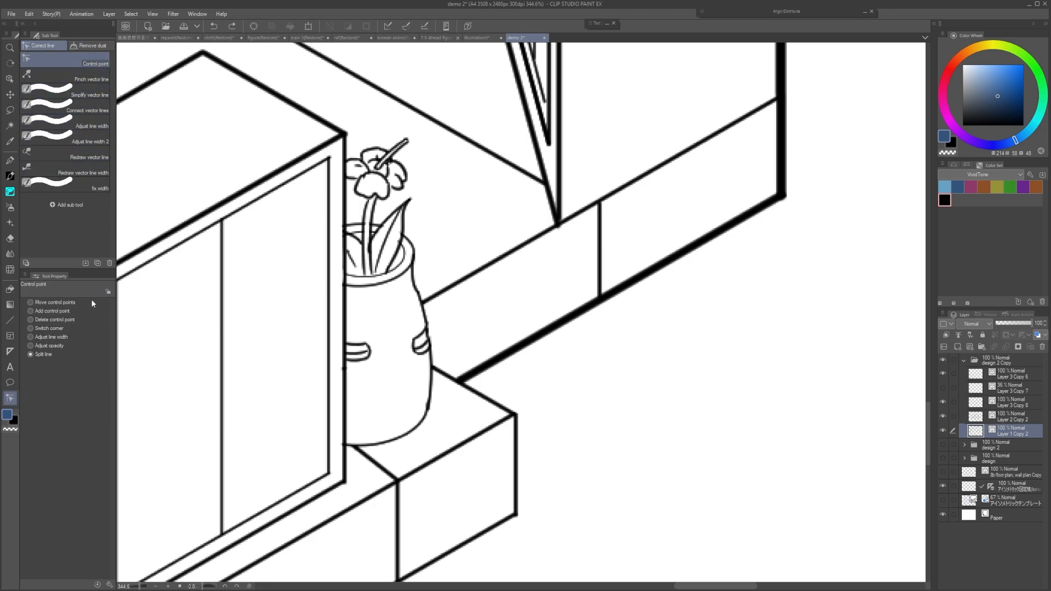
left_click(459, 384)
left_click(96, 129)
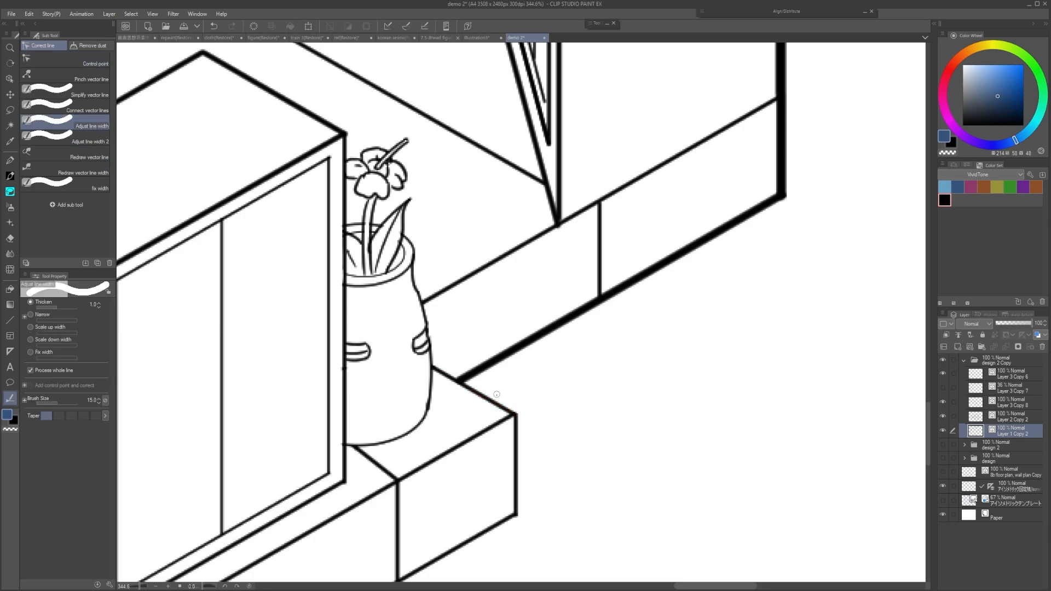
Thicken the outer edges of the stepped platform below the cabinet and potted plants.
mouse_move(484, 399)
left_mouse_down()
mouse_move(496, 394)
mouse_move(515, 416)
mouse_move(527, 448)
left_mouse_up()
left_click_drag(514, 447, 526, 447)
left_click_drag(488, 512, 497, 431)
left_click_drag(494, 431, 494, 455)
mouse_move(483, 458)
left_mouse_down()
mouse_move(508, 473)
mouse_move(525, 397)
left_mouse_up()
mouse_move(514, 392)
left_mouse_down()
mouse_move(517, 404)
mouse_move(438, 408)
mouse_move(446, 401)
left_mouse_up()
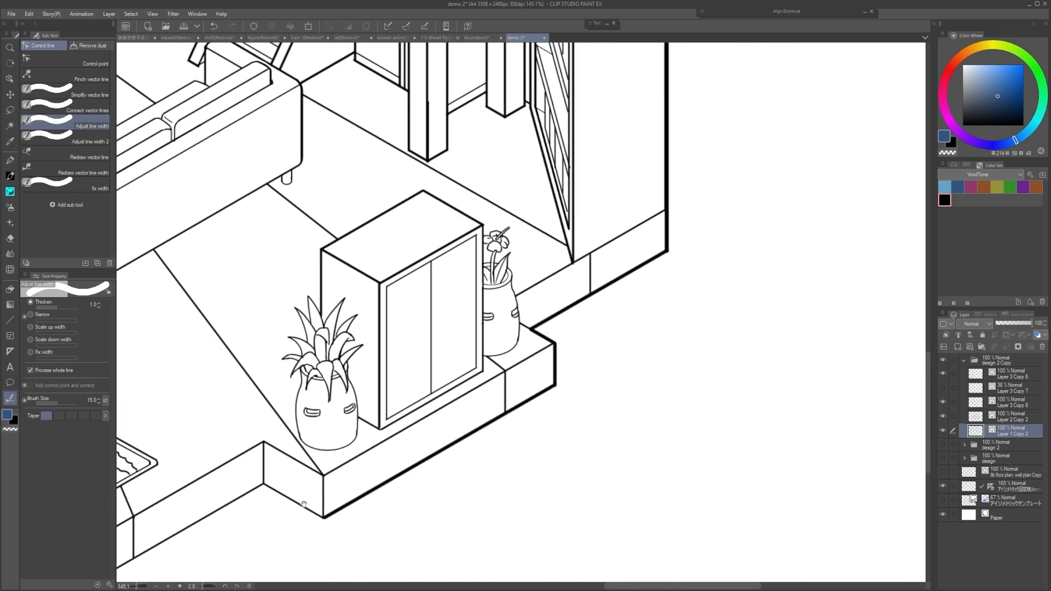
left_click_drag(263, 517, 349, 495)
left_click_drag(330, 494, 404, 462)
left_click_drag(286, 406, 317, 441)
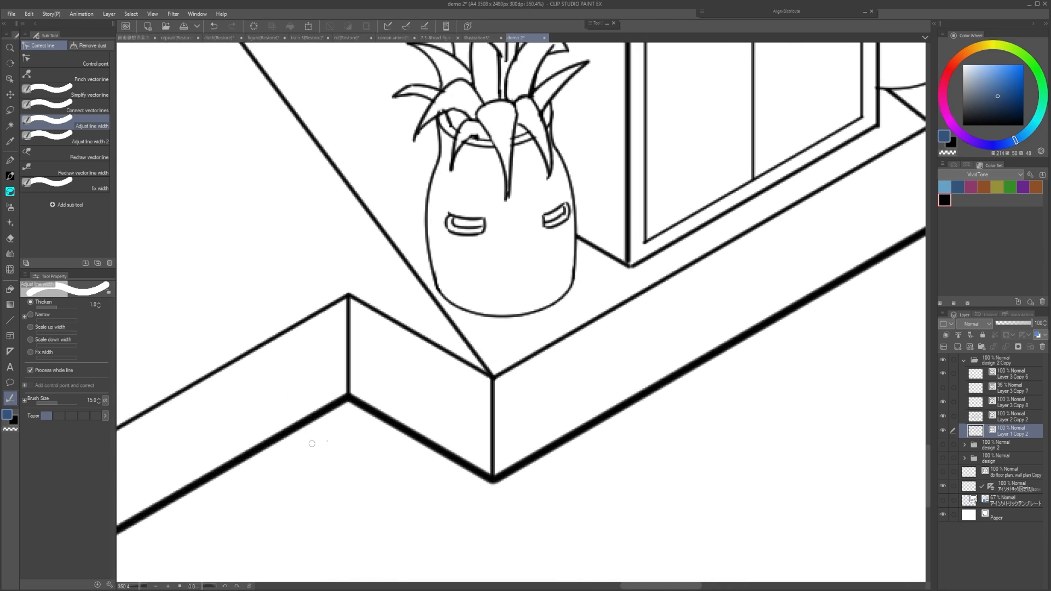
Thicken the remaining outer outline around the entrance steps and along the lower edge of the round floor.
left_click_drag(263, 474, 687, 264)
mouse_move(321, 485)
left_mouse_down()
mouse_move(215, 501)
mouse_move(329, 487)
left_mouse_up()
left_click_drag(296, 454, 308, 452)
left_click_drag(316, 433, 307, 427)
left_click_drag(351, 356, 332, 380)
left_click_drag(386, 351, 378, 304)
mouse_move(380, 351)
left_mouse_down()
mouse_move(330, 362)
mouse_move(326, 465)
left_mouse_up()
left_click_drag(277, 369, 676, 492)
left_click_drag(277, 310, 236, 312)
left_click_drag(384, 274, 265, 437)
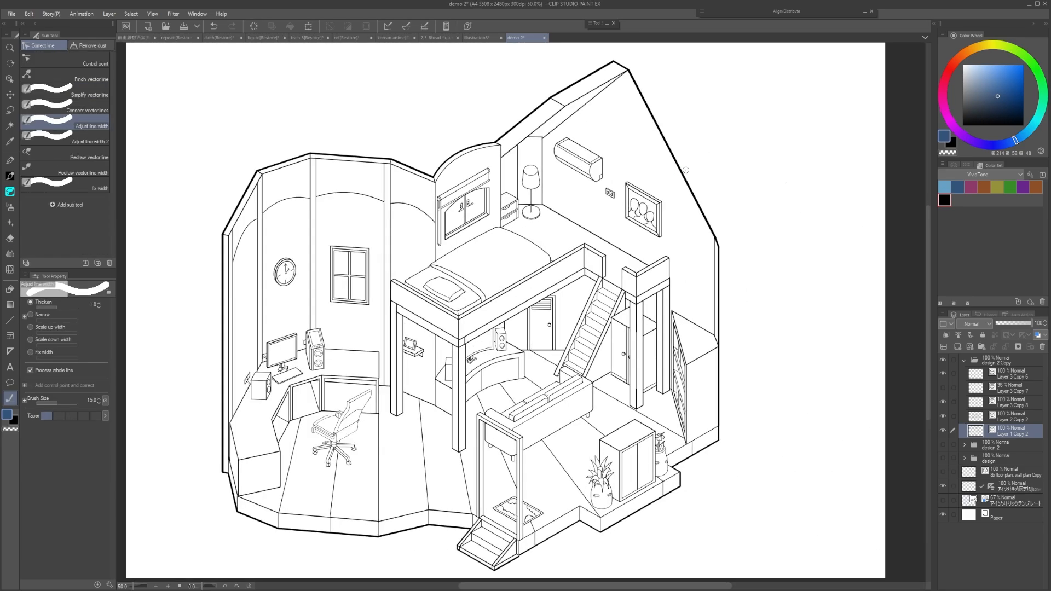
Set Adjust line width to Narrow 1.0 with brush size 10, and make Layer 2 Copy 2 active for the computer monitor.
left_click(31, 315)
left_click(99, 320)
left_click_drag(302, 392, 290, 367)
left_click_drag(291, 367, 364, 407)
key("[")
left_click_drag(271, 342, 465, 439)
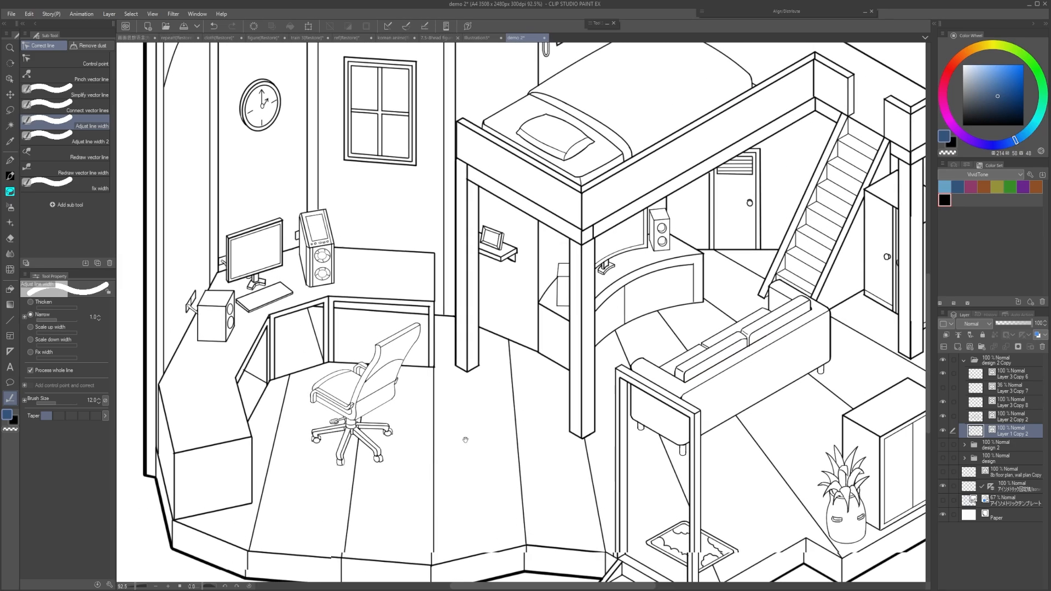
left_click_drag(310, 345, 393, 413)
scroll(315, 325, "up", 8)
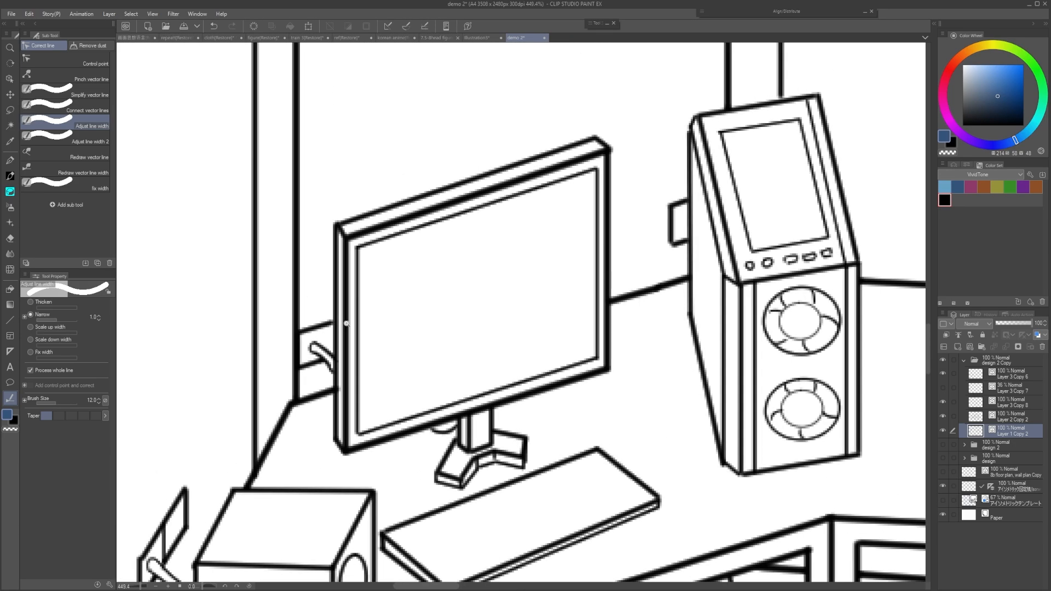
key("[")
scroll(349, 302, "down", 8)
left_click(345, 301, "ctrl+shift")
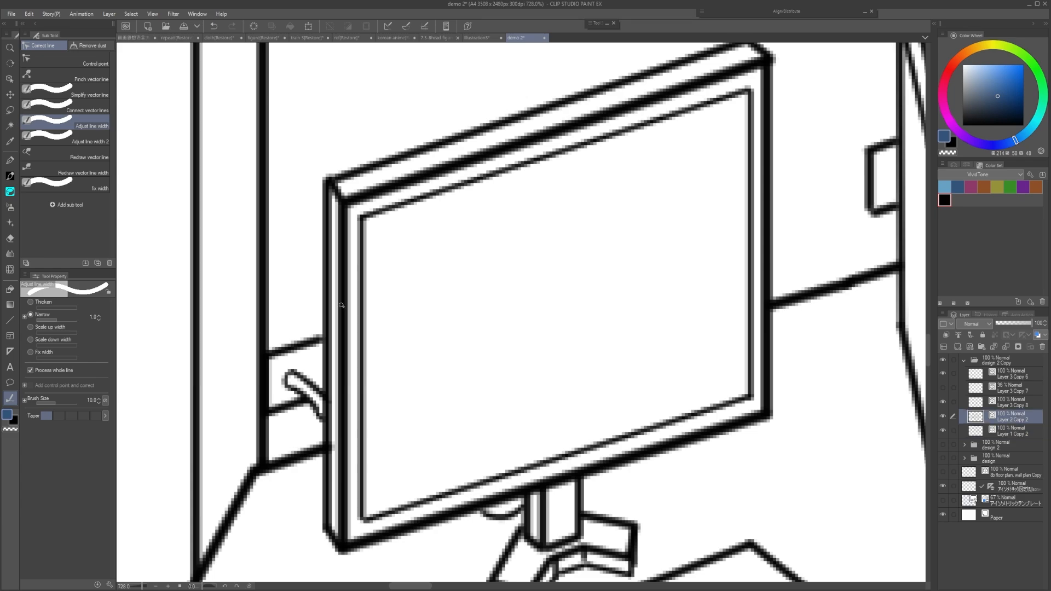
Narrow the monitor's front frame edges and the inner outline of its screen.
left_click(344, 301)
scroll(378, 241, "up", 8)
key("ctrl+z")
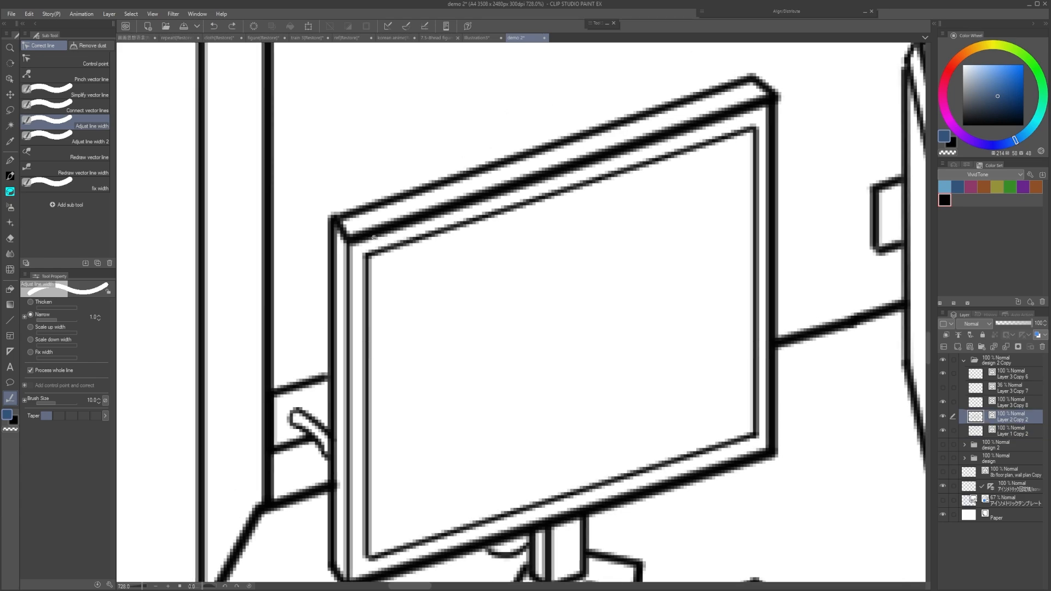
left_click(379, 232)
left_click(379, 231)
left_click(388, 249)
left_click(369, 269)
left_click_drag(399, 291, 380, 289)
scroll(380, 289, "down", 6)
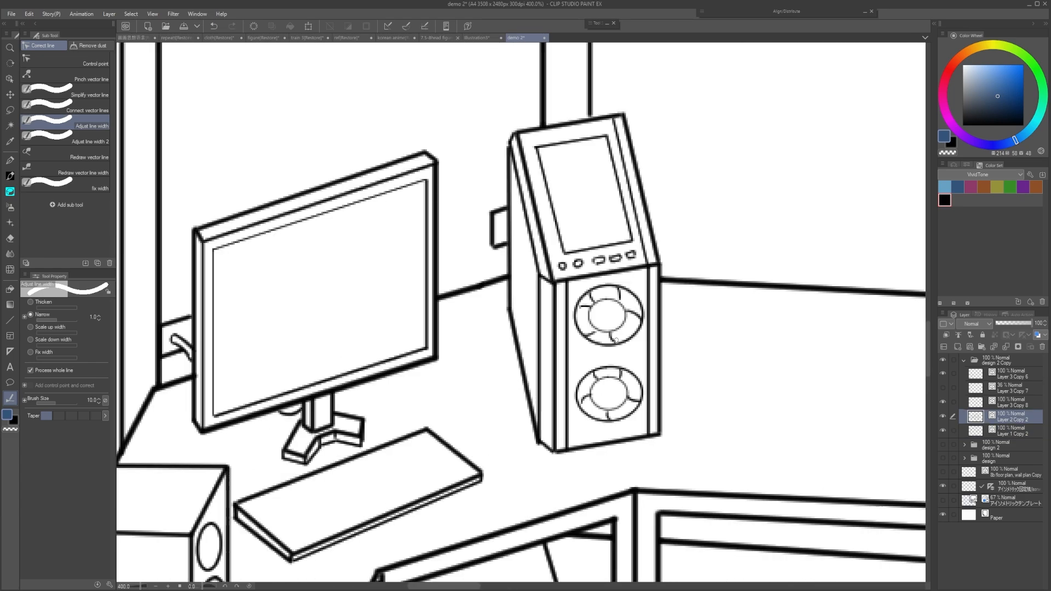
Narrow the inner edge lines of the entrance steps' side rails.
scroll(480, 353, "up", 3)
scroll(480, 354, "up", 2)
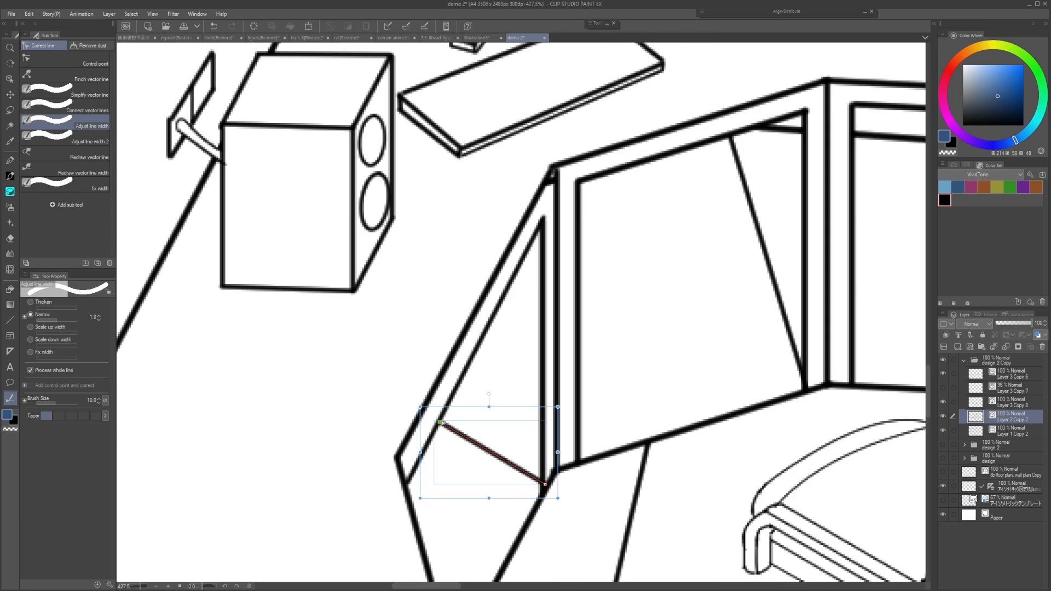
scroll(445, 443, "down", 5)
scroll(765, 279, "up", 3)
scroll(765, 279, "down", 5)
scroll(553, 408, "up", 5)
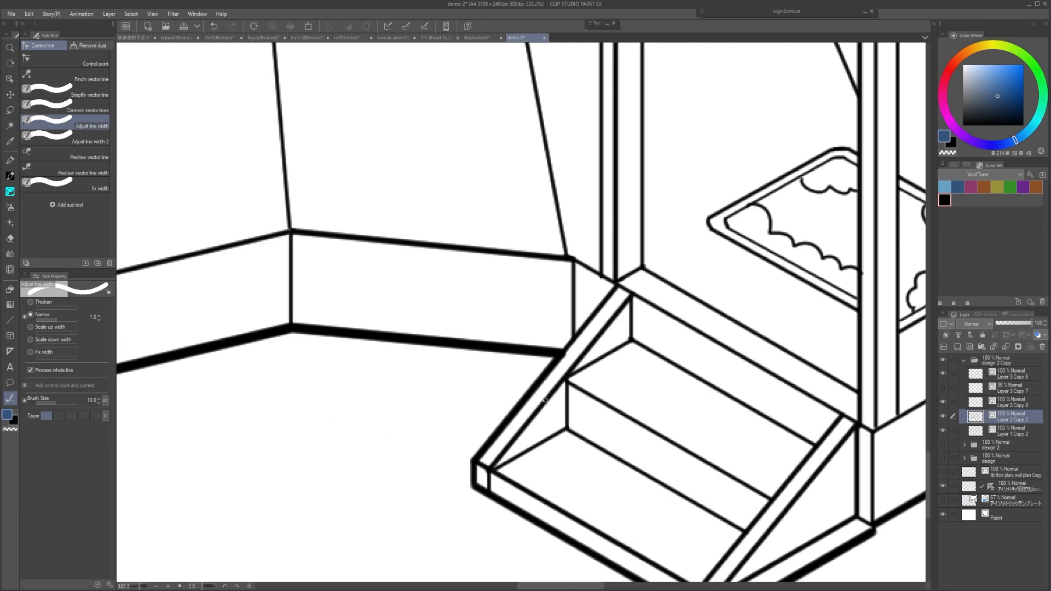
key("alt+bracketleft")
left_click_drag(549, 411, 543, 405)
left_click_drag(684, 476, 549, 372)
left_click_drag(622, 414, 609, 404)
scroll(609, 403, "down", 4)
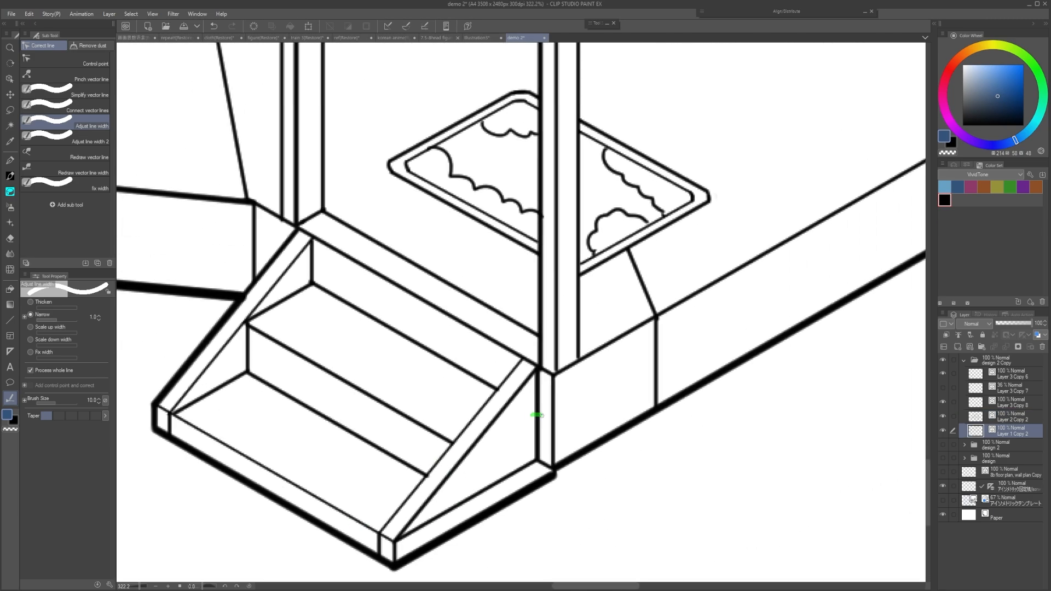
Narrow the inner lines of the entrance door frame on Layer 2 Copy 2.
scroll(497, 363, "up", 5)
key("alt+bracketright")
left_click_drag(510, 348, 498, 359)
scroll(506, 355, "down", 4)
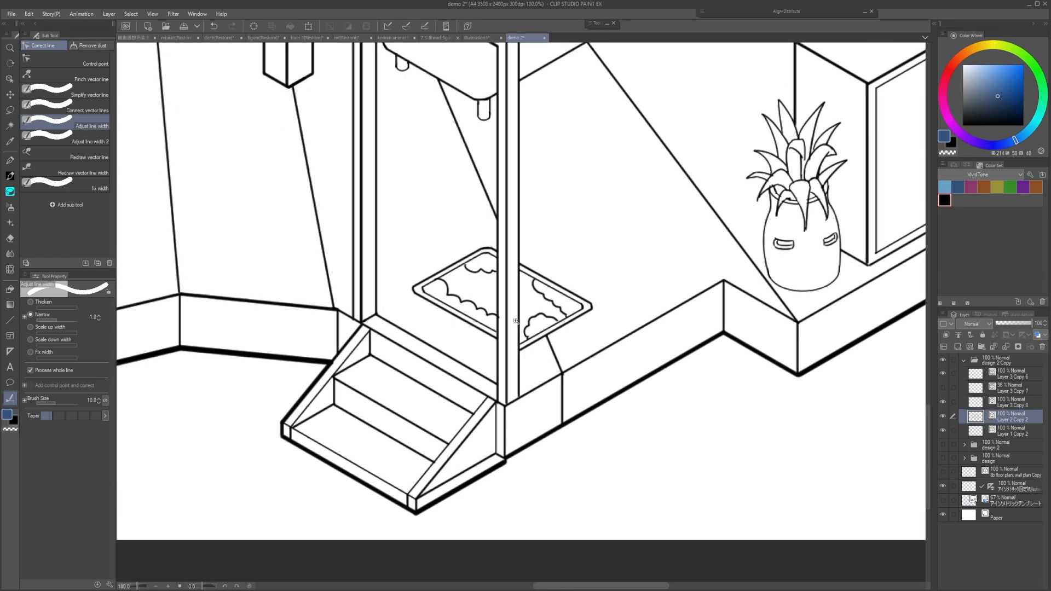
scroll(519, 326, "up", 4)
left_click_drag(395, 291, 402, 274)
left_click_drag(434, 223, 437, 205)
left_click_drag(581, 327, 568, 308)
scroll(568, 308, "up", 1)
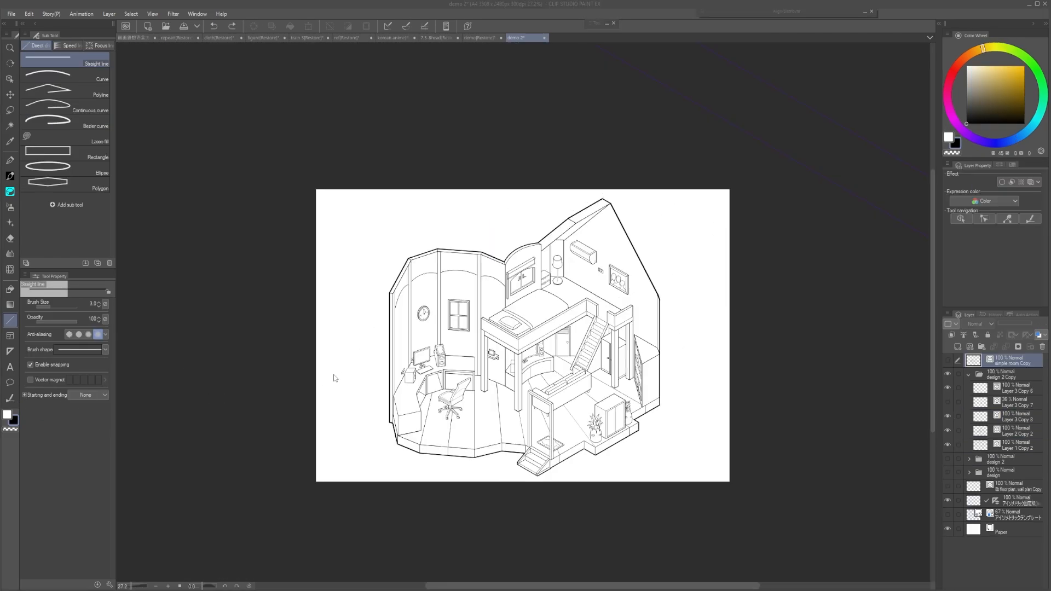
Hide the design 2 Copy folder and show the simple room Copy layer.
scroll(311, 383, "up", 1)
left_click_drag(501, 359, 553, 352)
scroll(474, 361, "up", 3)
scroll(503, 354, "up", 1)
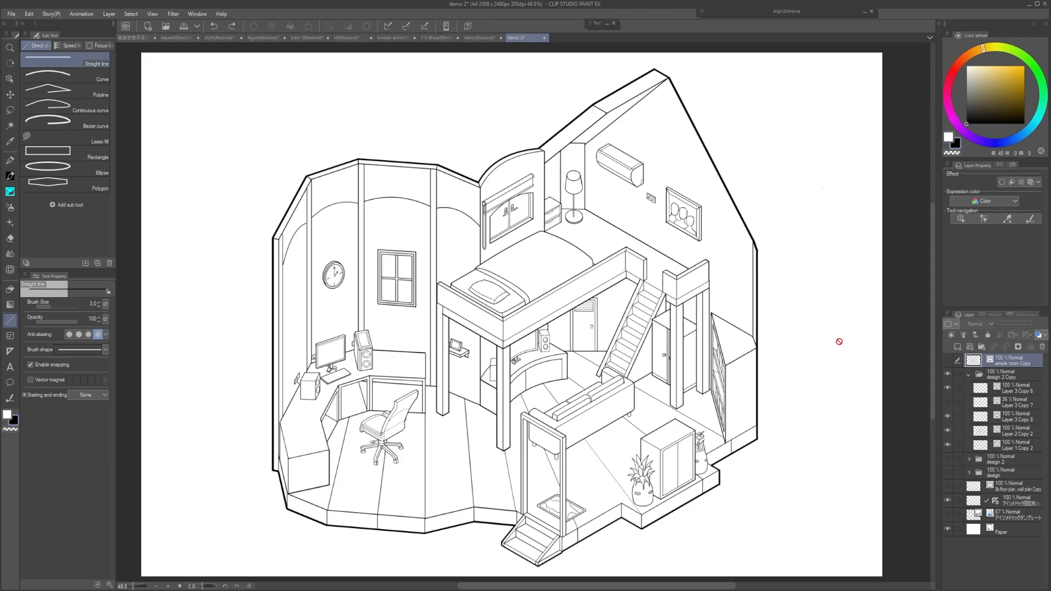
left_click(948, 373)
left_click(946, 360)
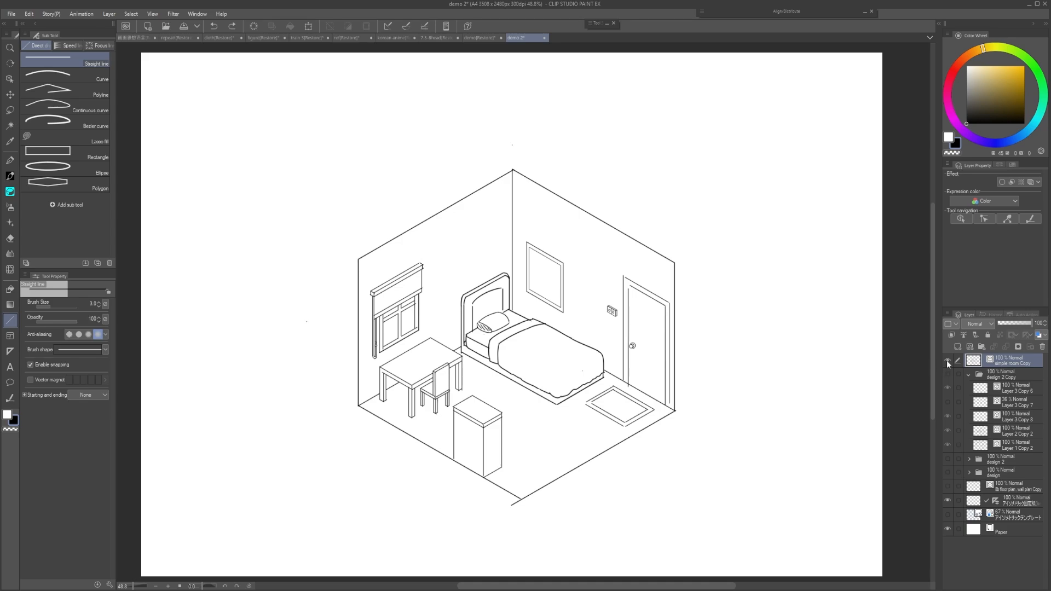
Compare the simple and detailed rooms by alternating the visibility of the simple room Copy layer and the design 2 Copy folder.
left_click(948, 361)
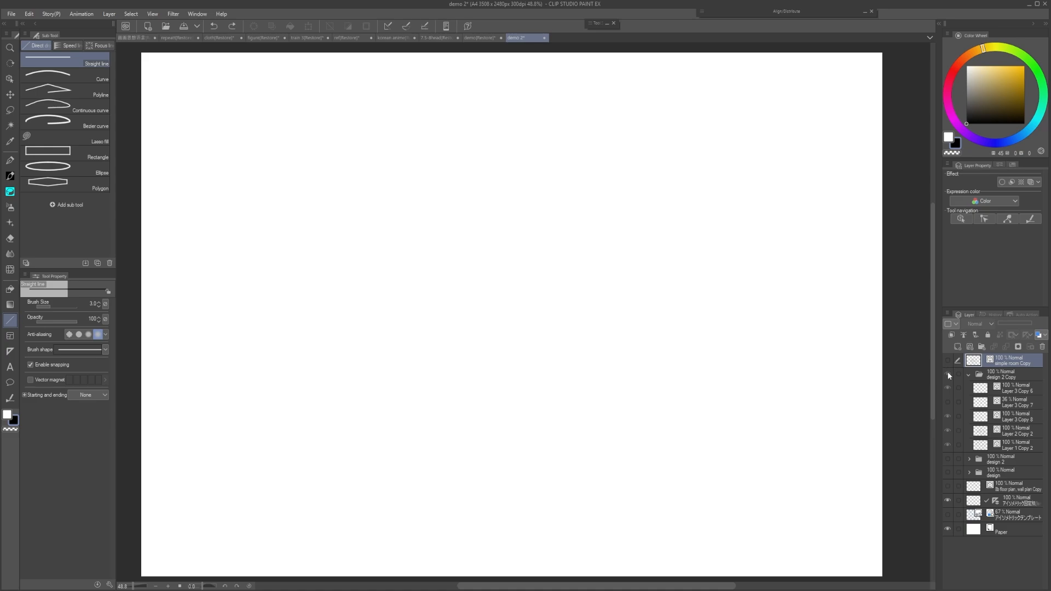
left_click(948, 373)
left_click(948, 374)
left_click(948, 361)
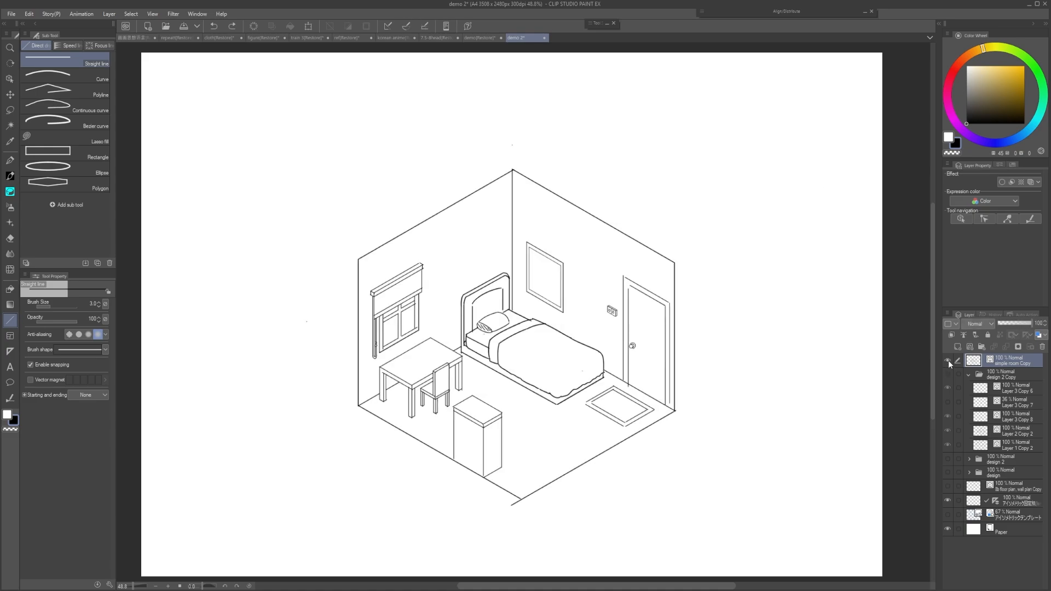
left_click(948, 360)
left_click(948, 375)
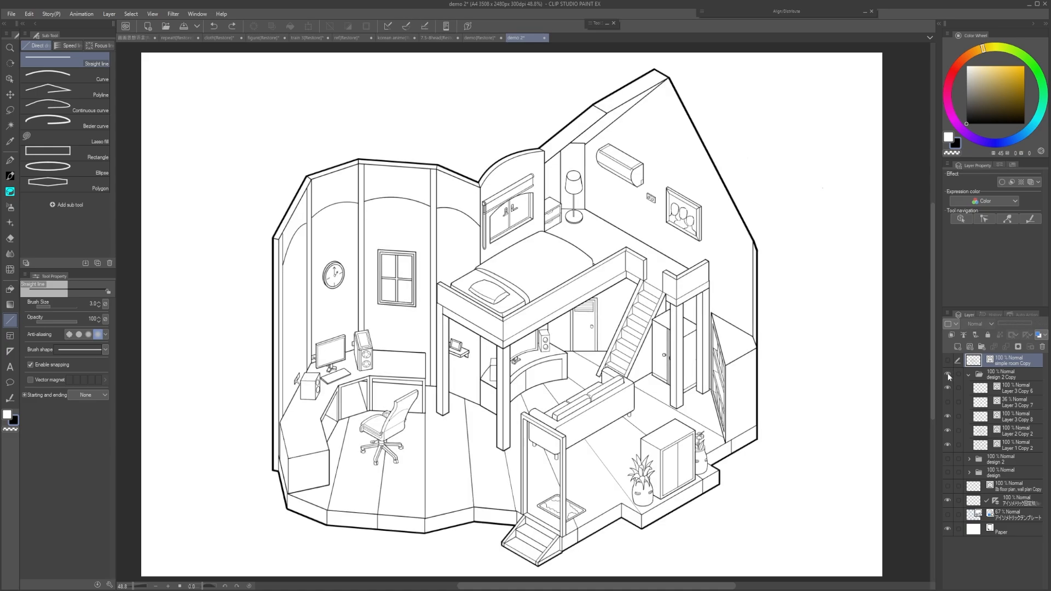
left_click(948, 375)
left_click(948, 360)
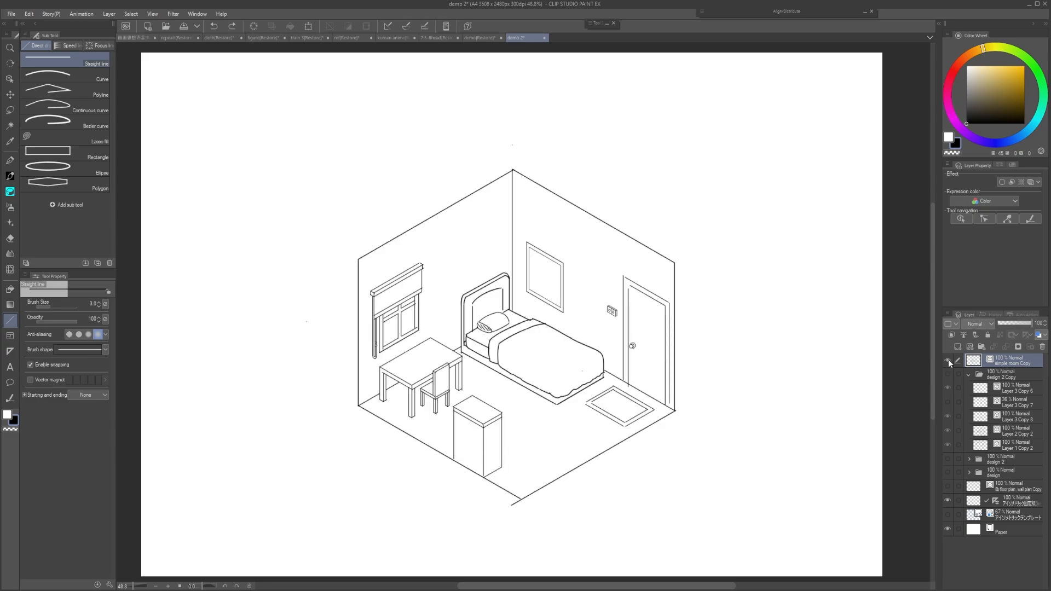
left_click(948, 361)
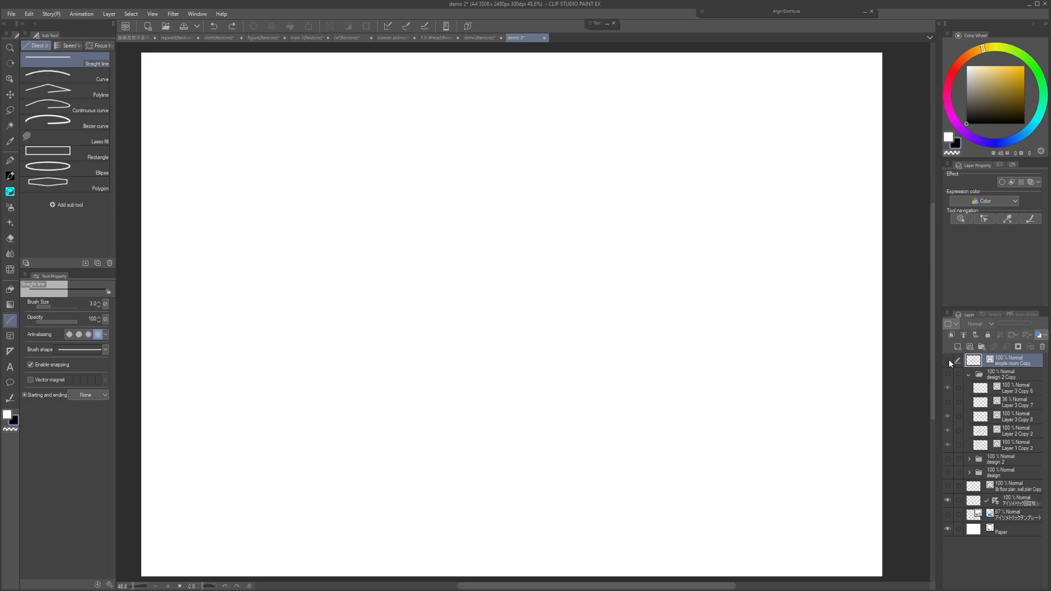
left_click(948, 374)
left_click(948, 374)
left_click(947, 361)
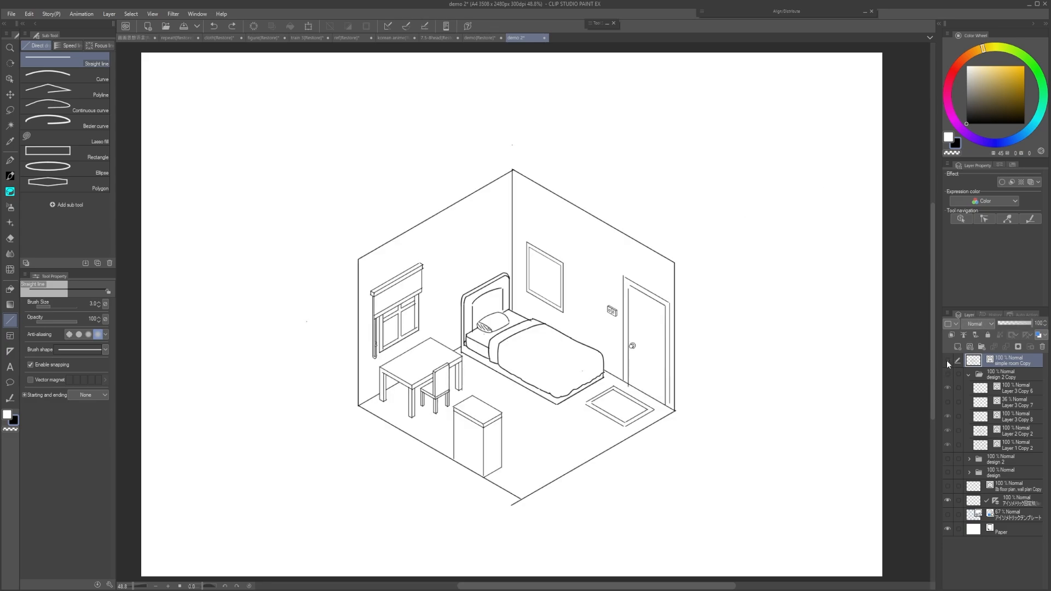
Switch the view repeatedly between the simple room Copy layer and the design 2 Copy folder, finishing with only the detailed room shown.
left_click(947, 361)
left_click(948, 375)
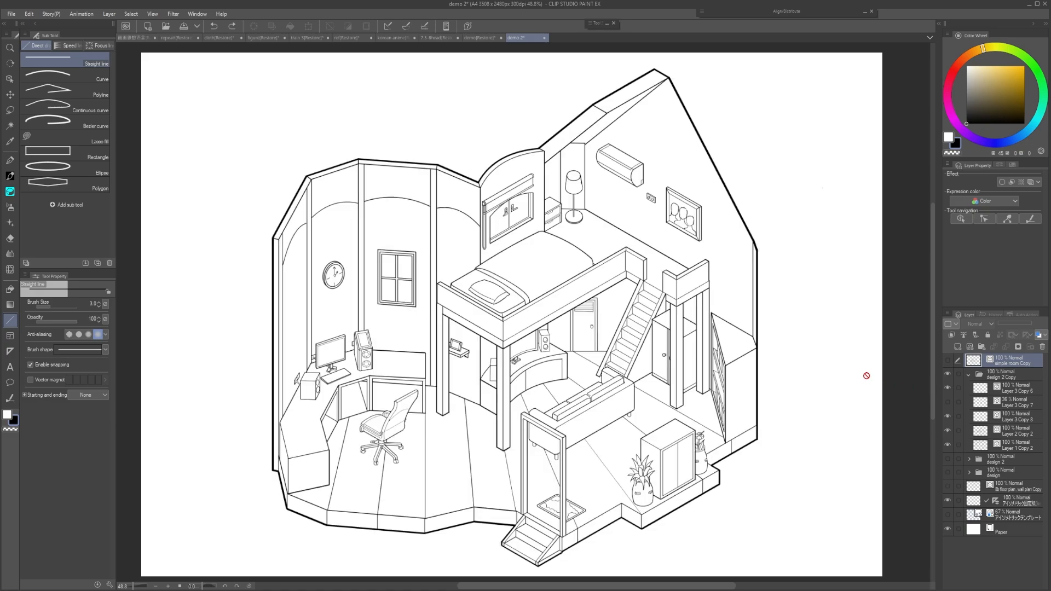
left_click(946, 377)
left_click(945, 364)
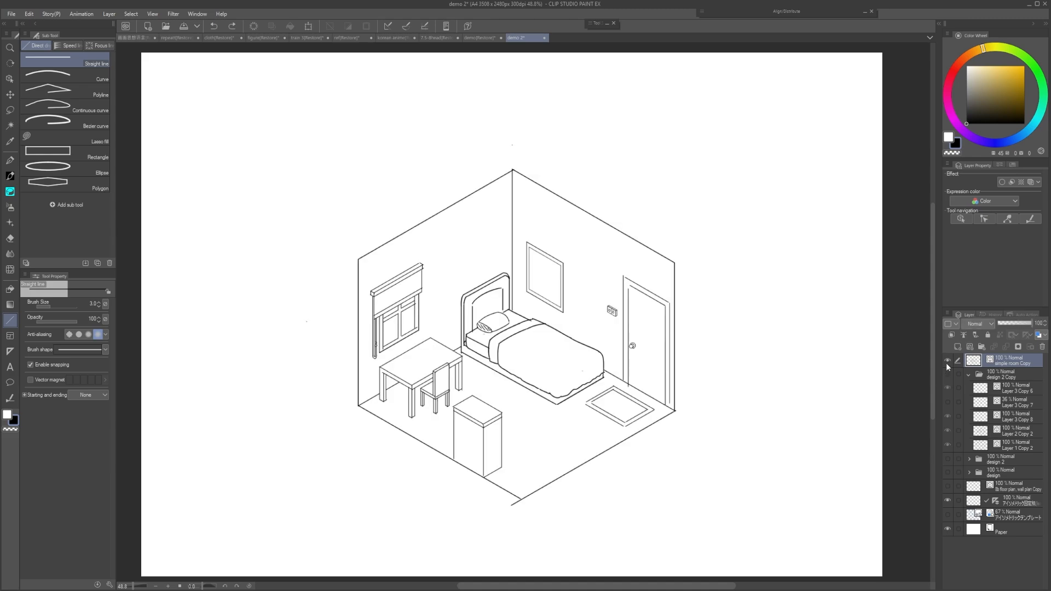
left_click(947, 361)
left_click(947, 374)
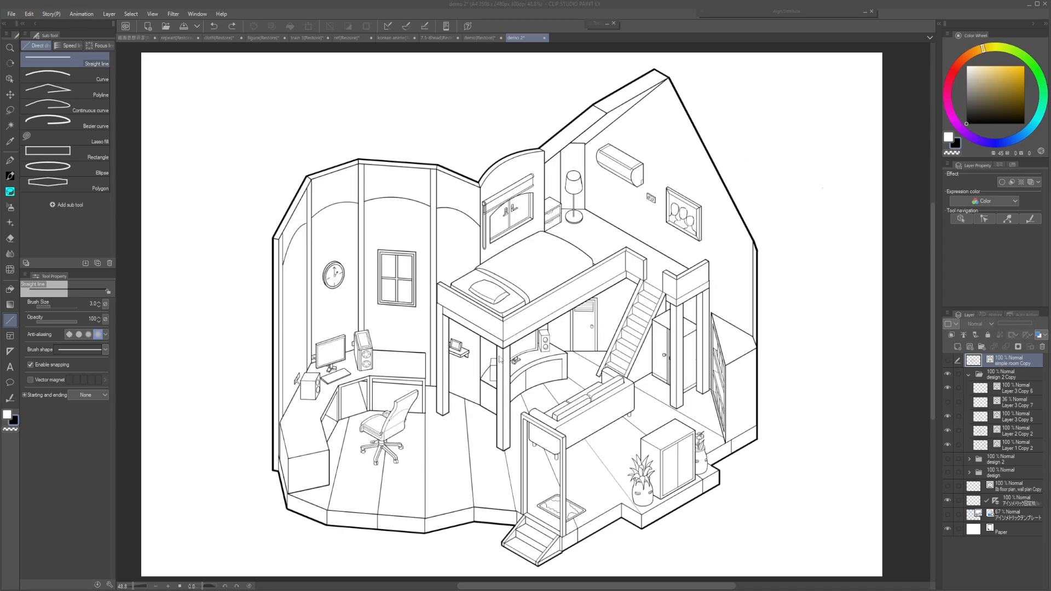
left_click(948, 374)
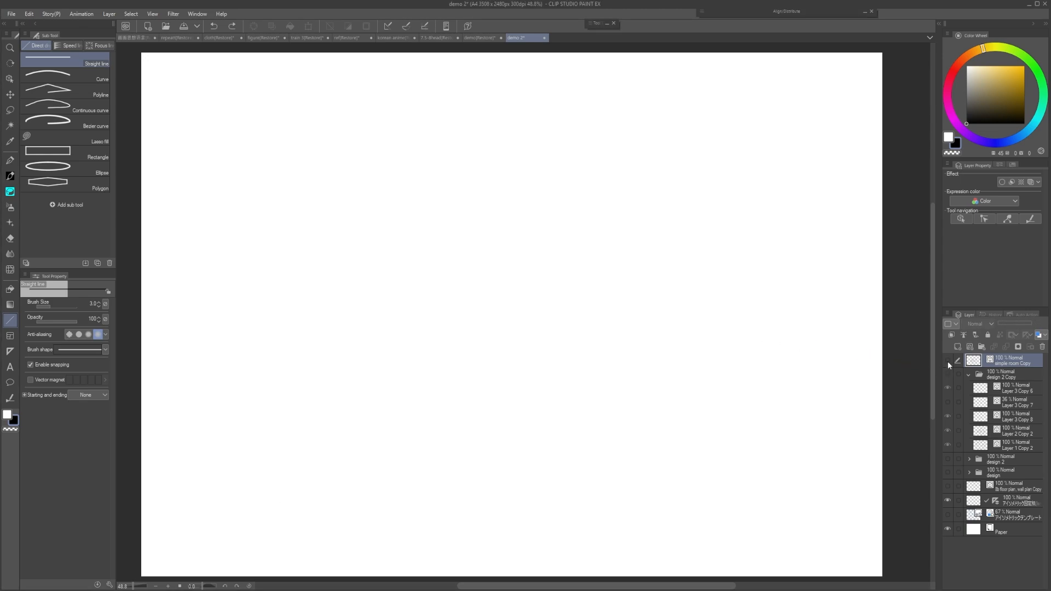
left_click(948, 362)
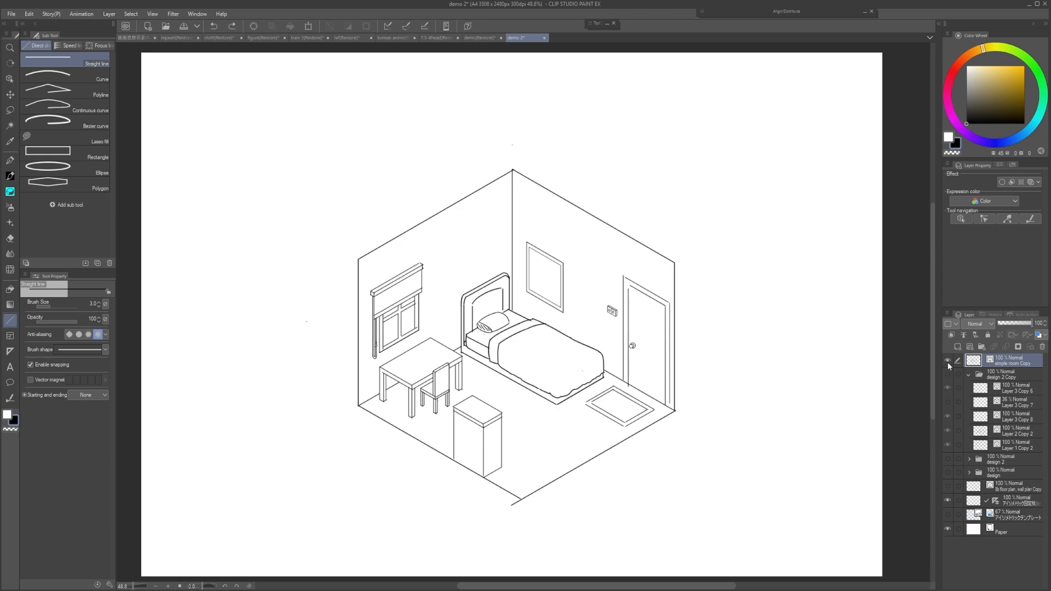
left_click(946, 362)
left_click(947, 375)
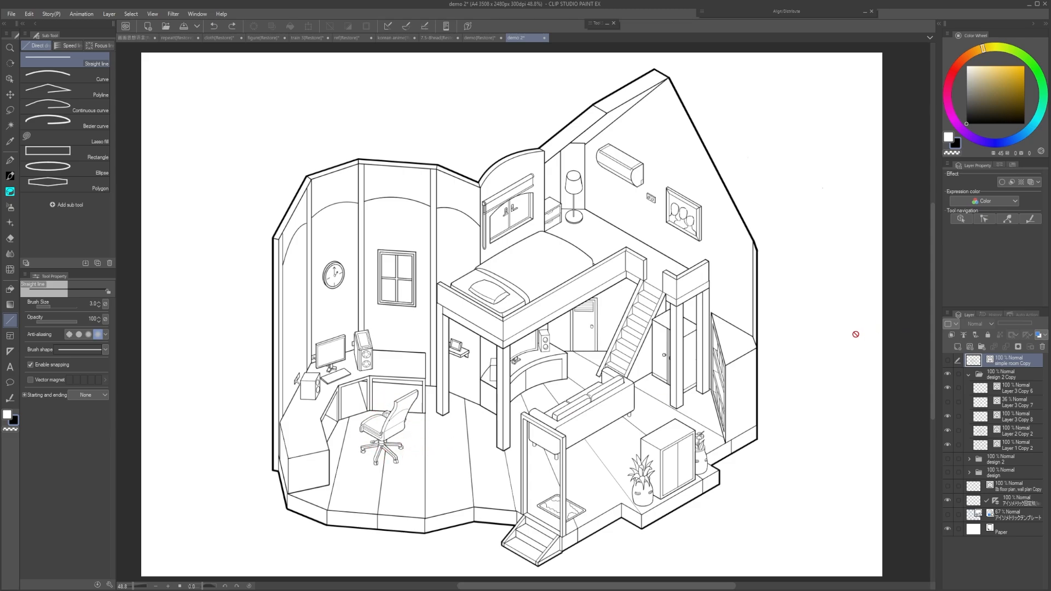
Inspect the individual layers of the detailed room by briefly hiding and reshowing them, and select the design 2 Copy folder.
left_click(949, 388)
left_click(949, 387)
left_click(946, 417)
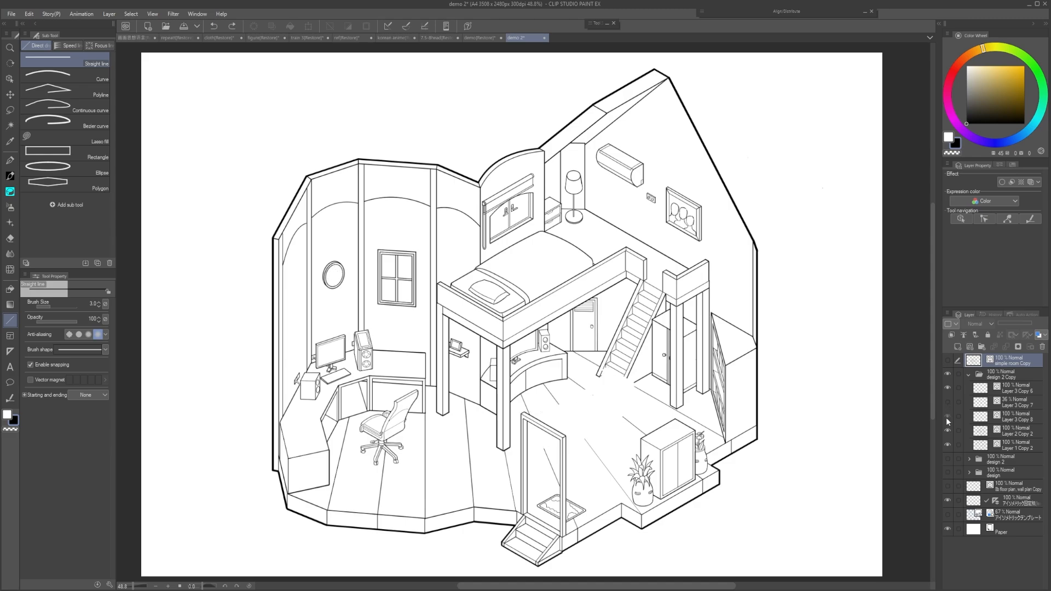
left_click(946, 417)
left_click(948, 432)
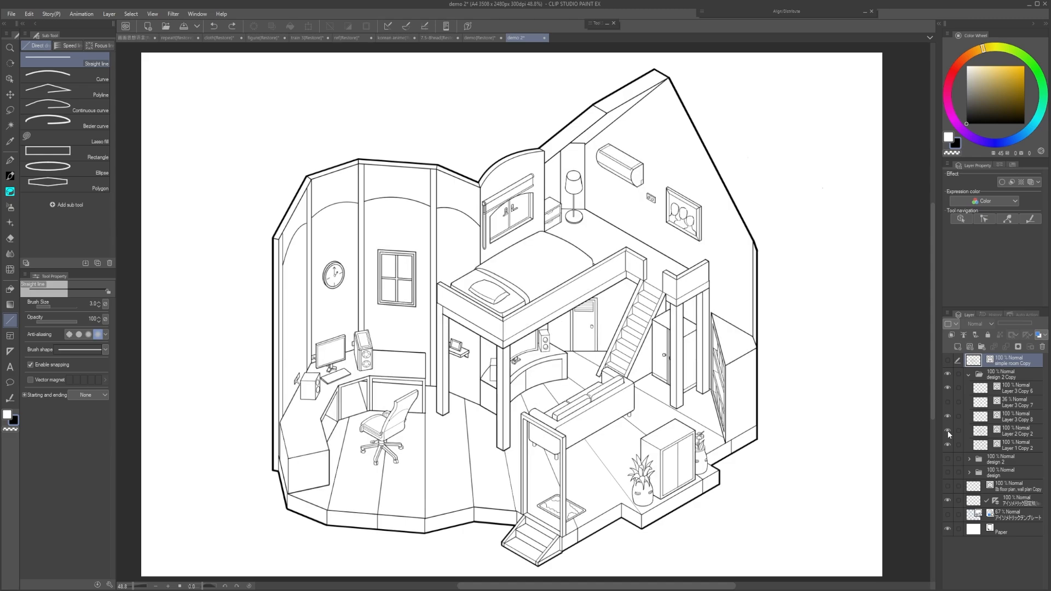
left_click(949, 442)
left_click(981, 376)
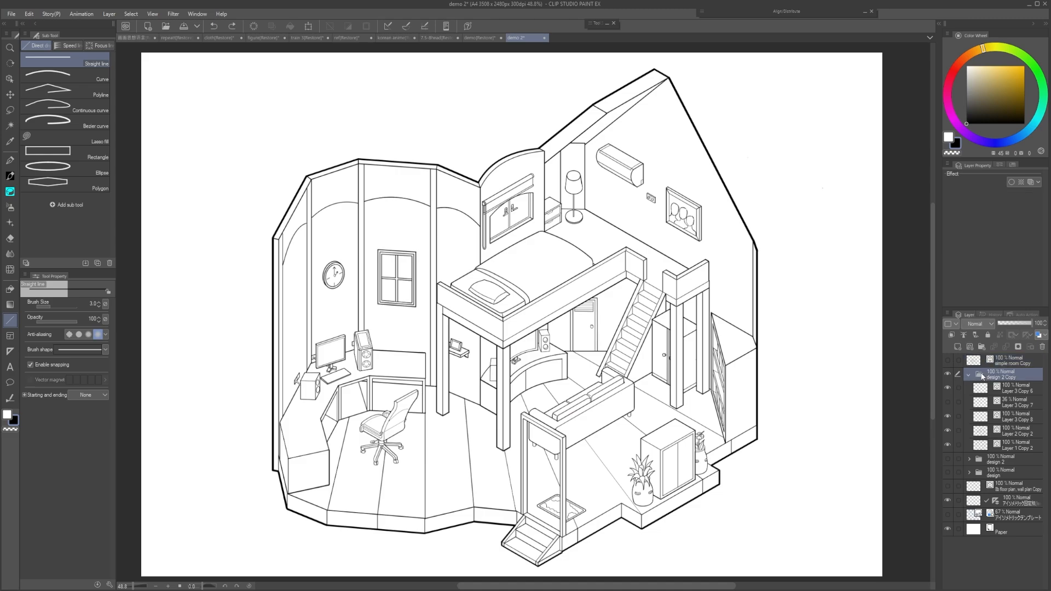